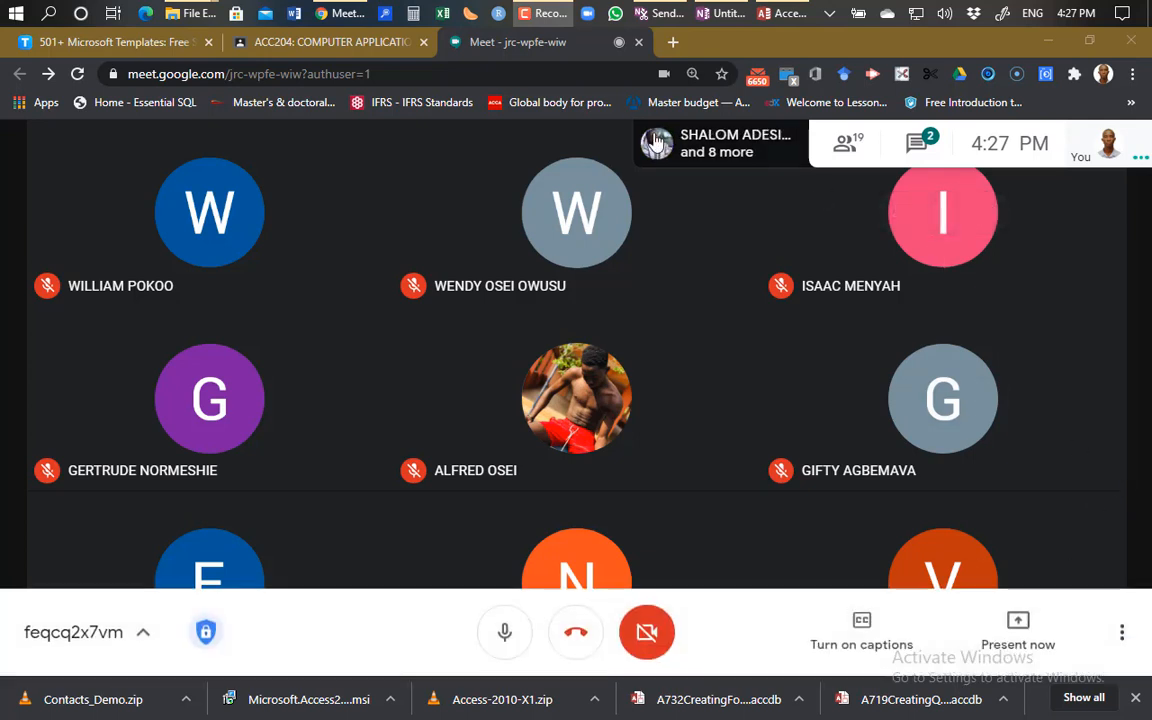
Open ACC204-SCHOOL.accdb from the Recent list, then switch back to the Google Meet call.
click(780, 13)
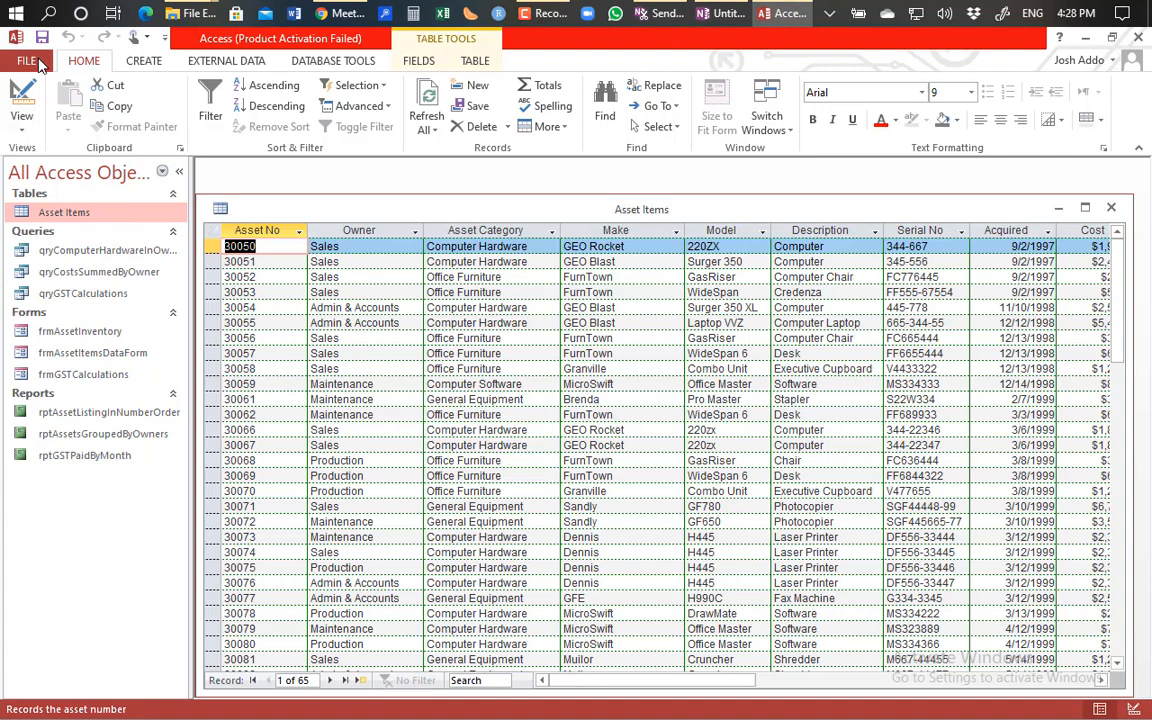
click(28, 61)
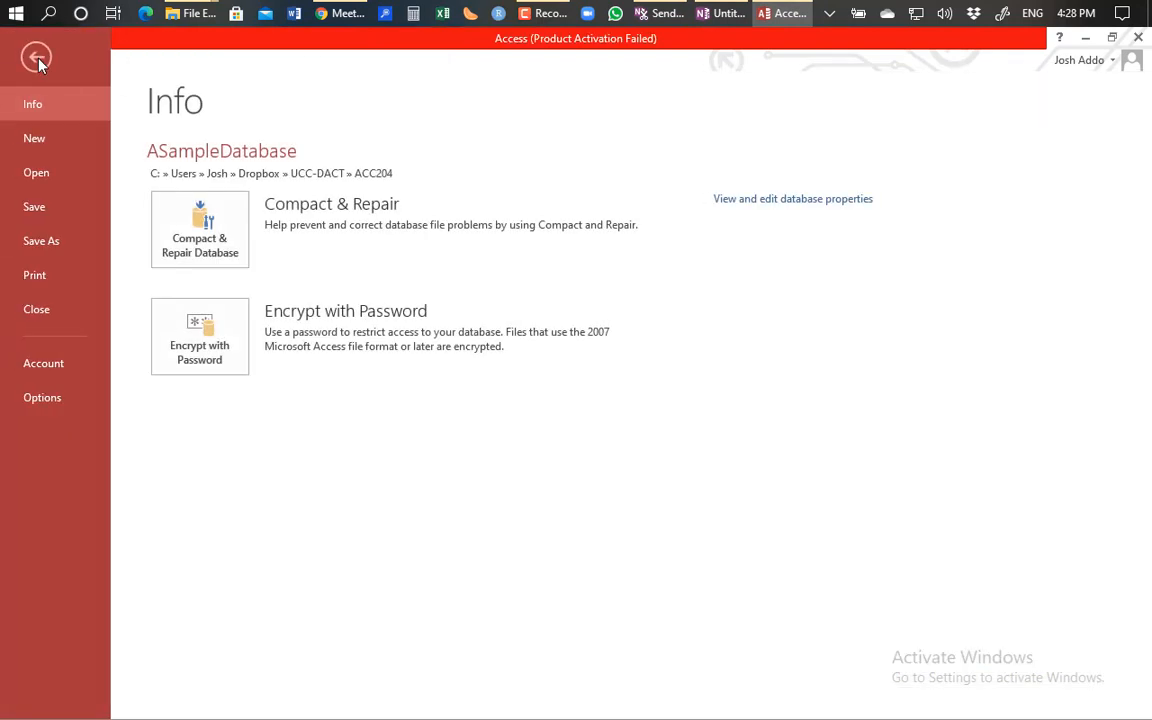
click(36, 172)
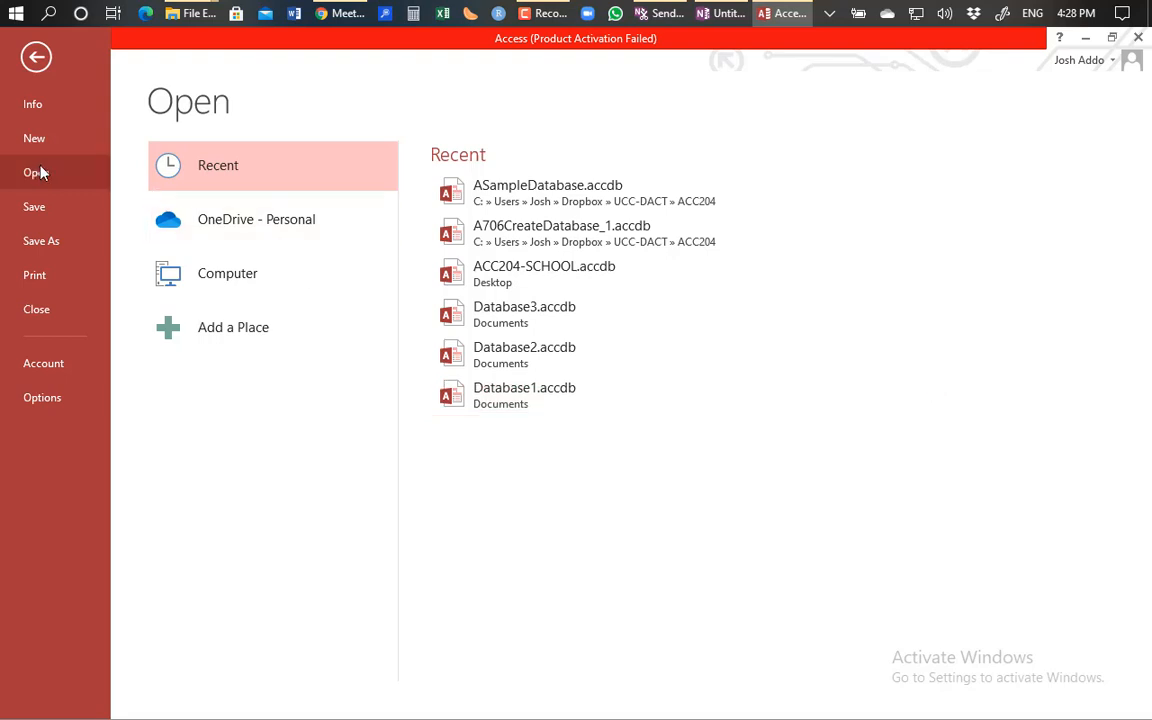
click(489, 266)
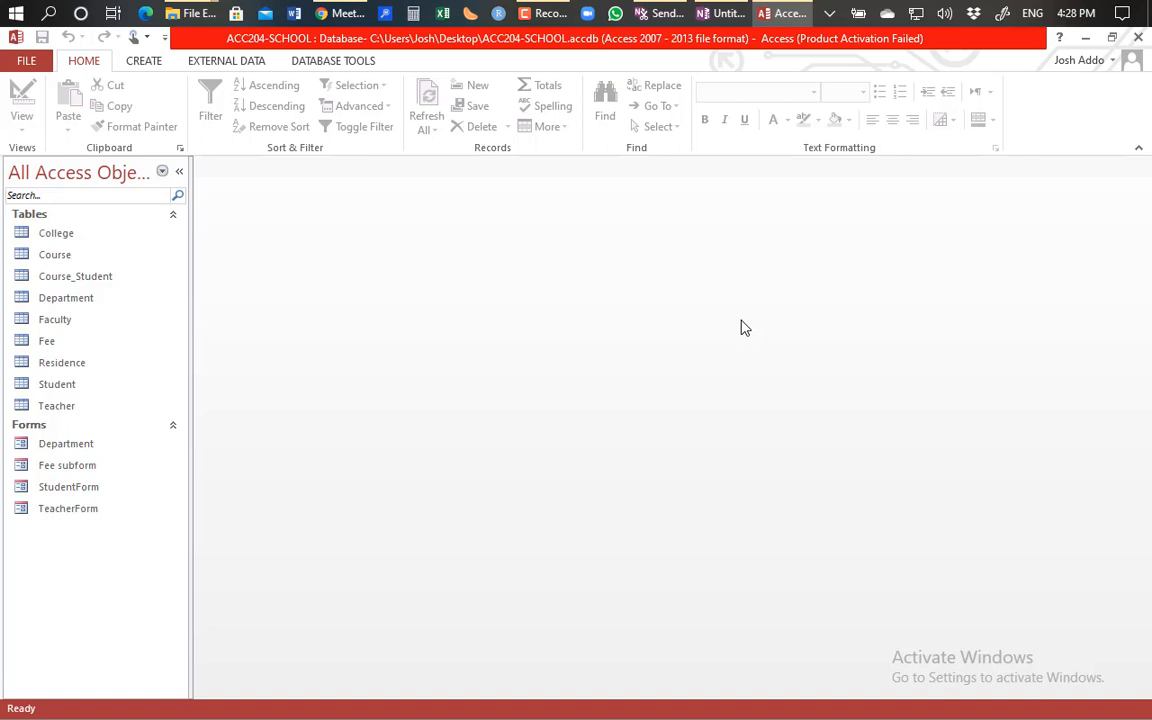
click(545, 17)
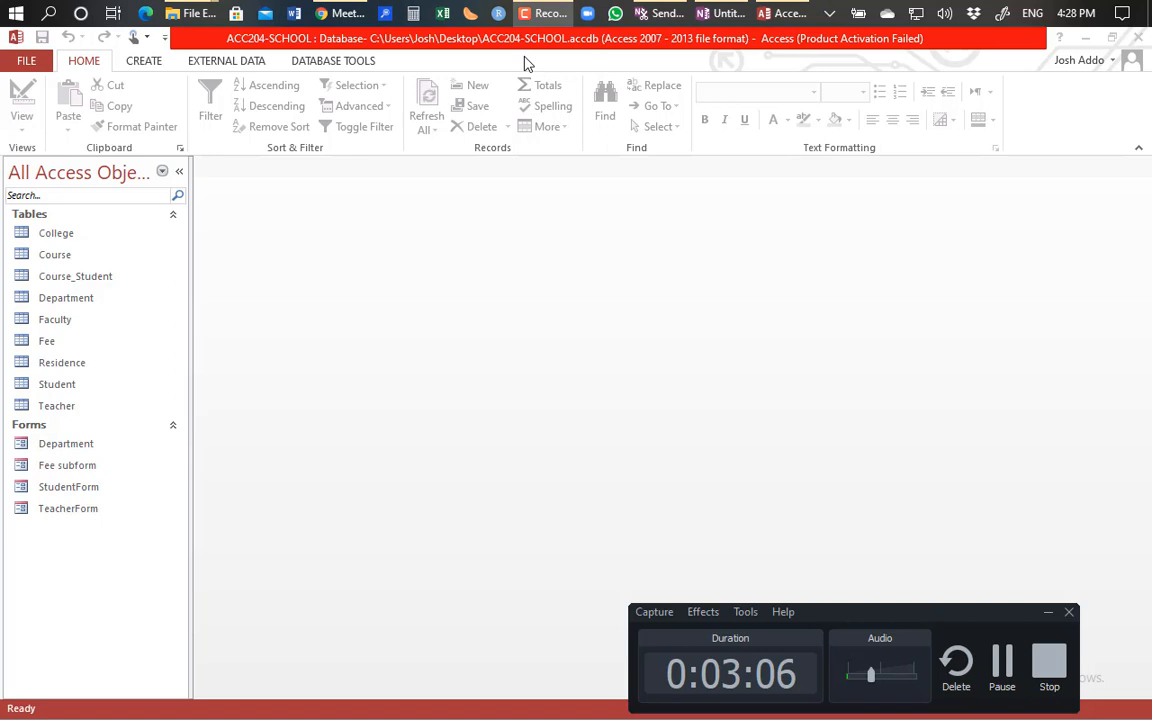
click(350, 14)
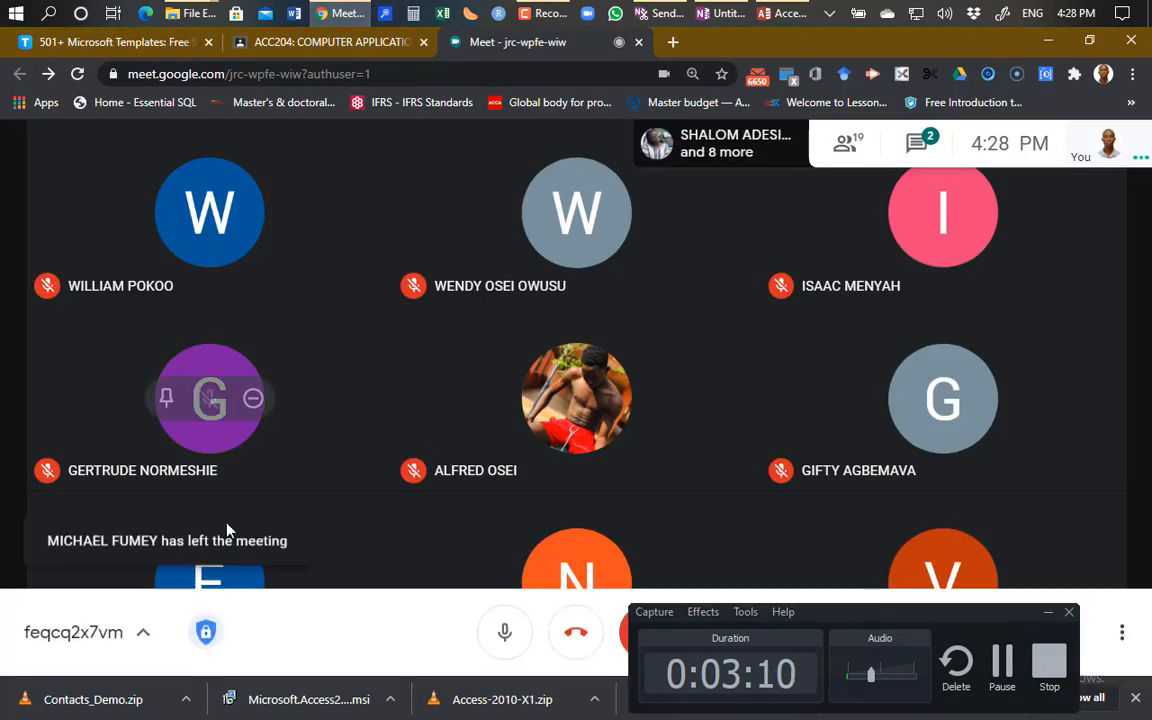
click(505, 632)
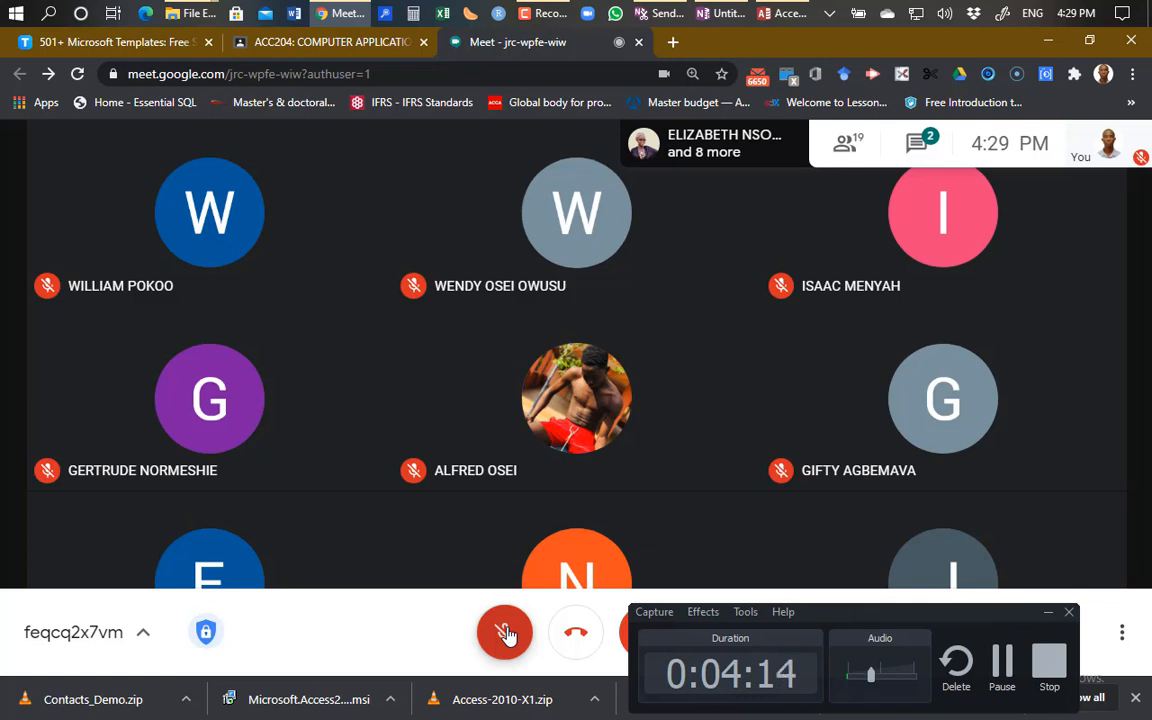
click(505, 633)
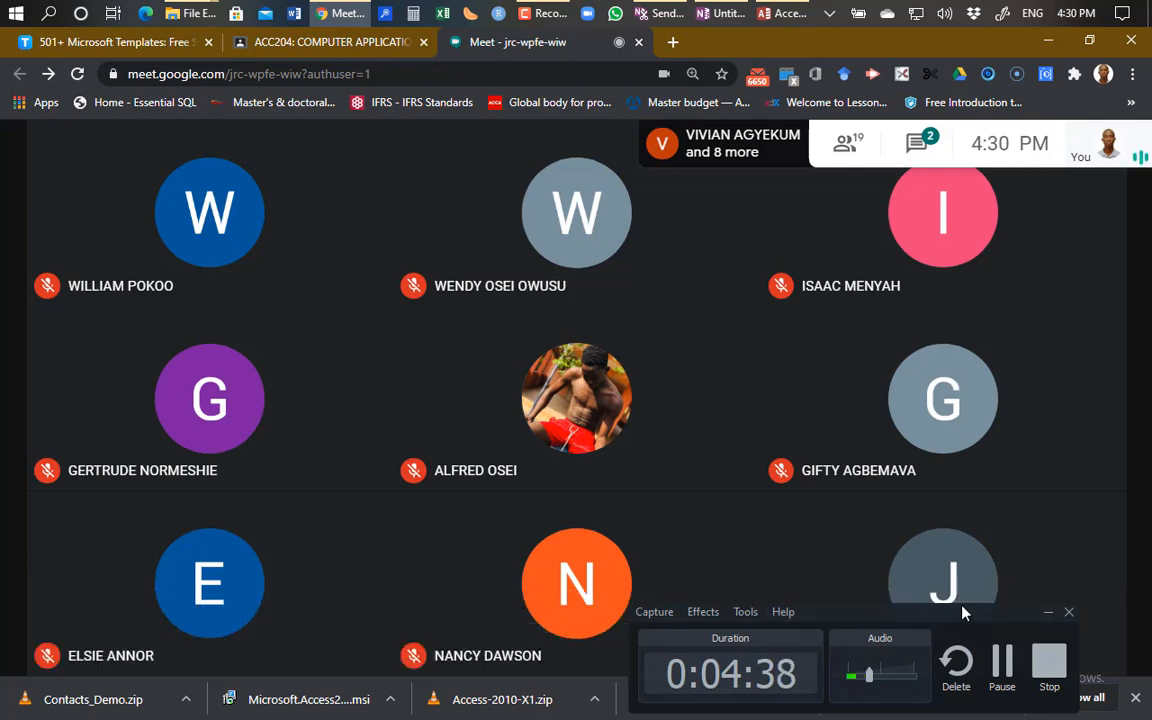
click(1048, 612)
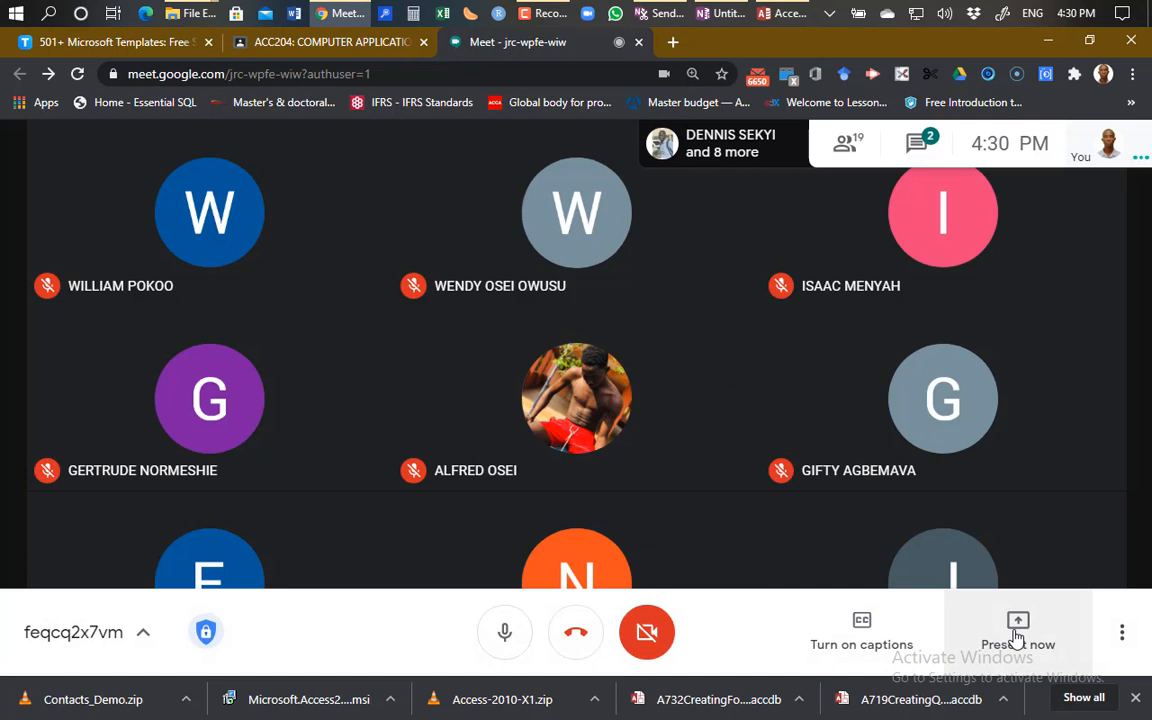
Present your entire screen to the Meet call, then return to the Access window.
click(1017, 637)
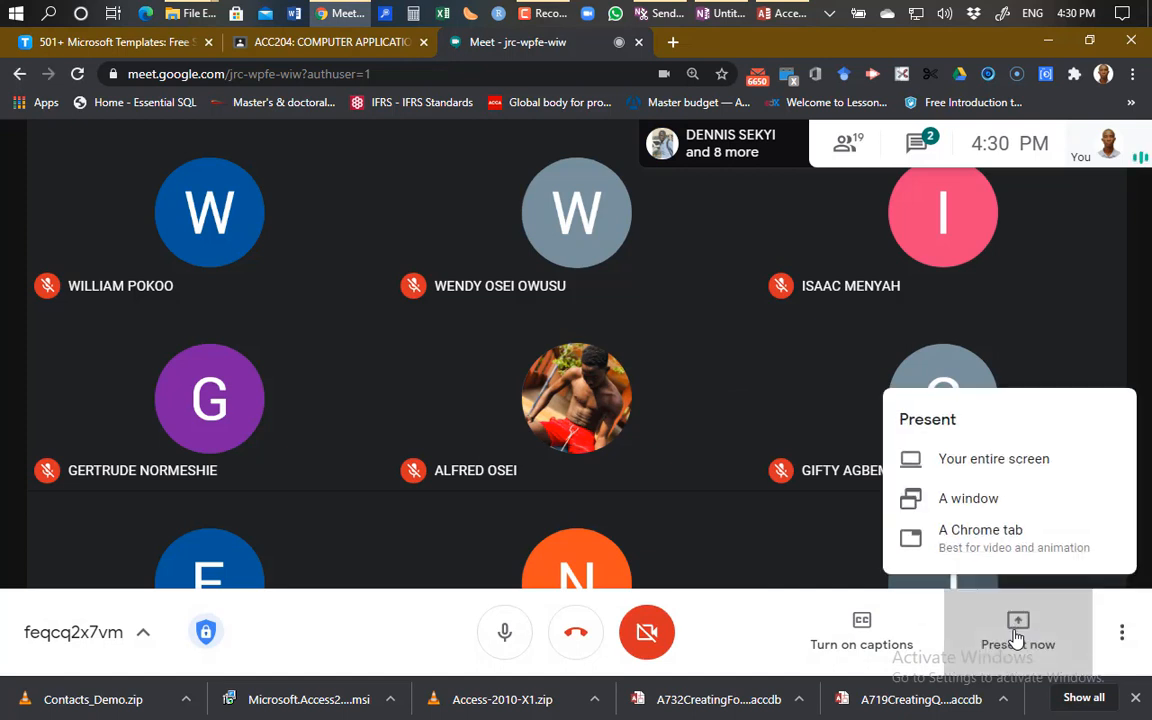
click(998, 457)
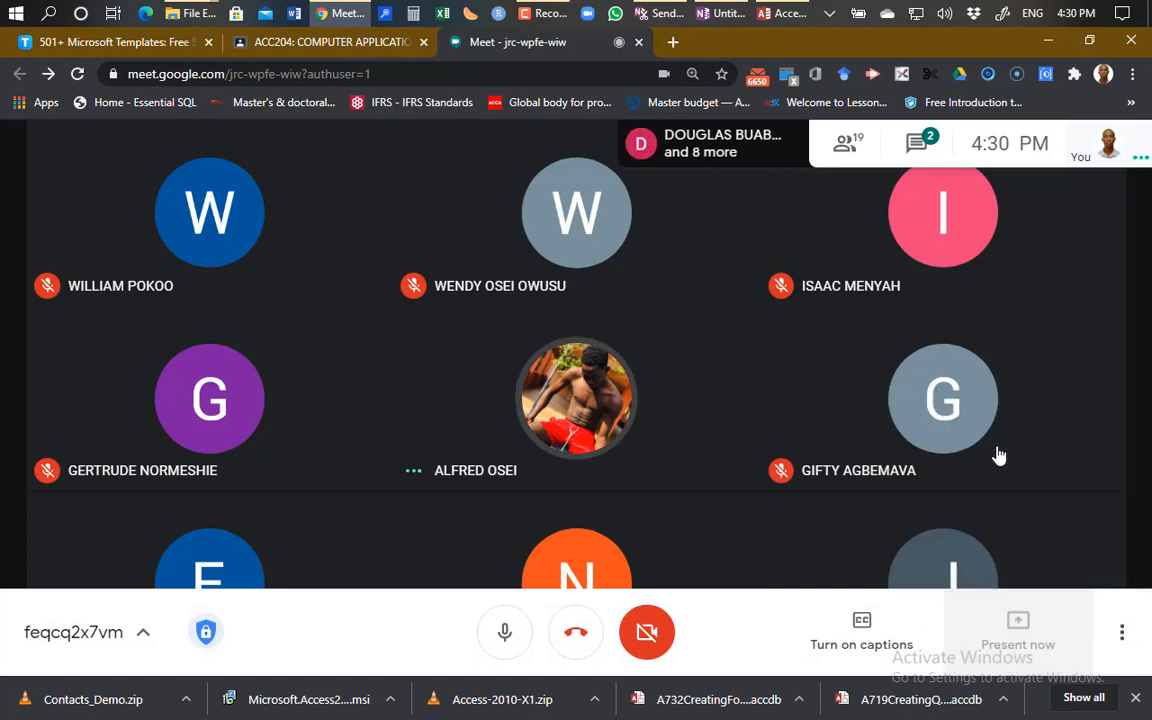
click(585, 285)
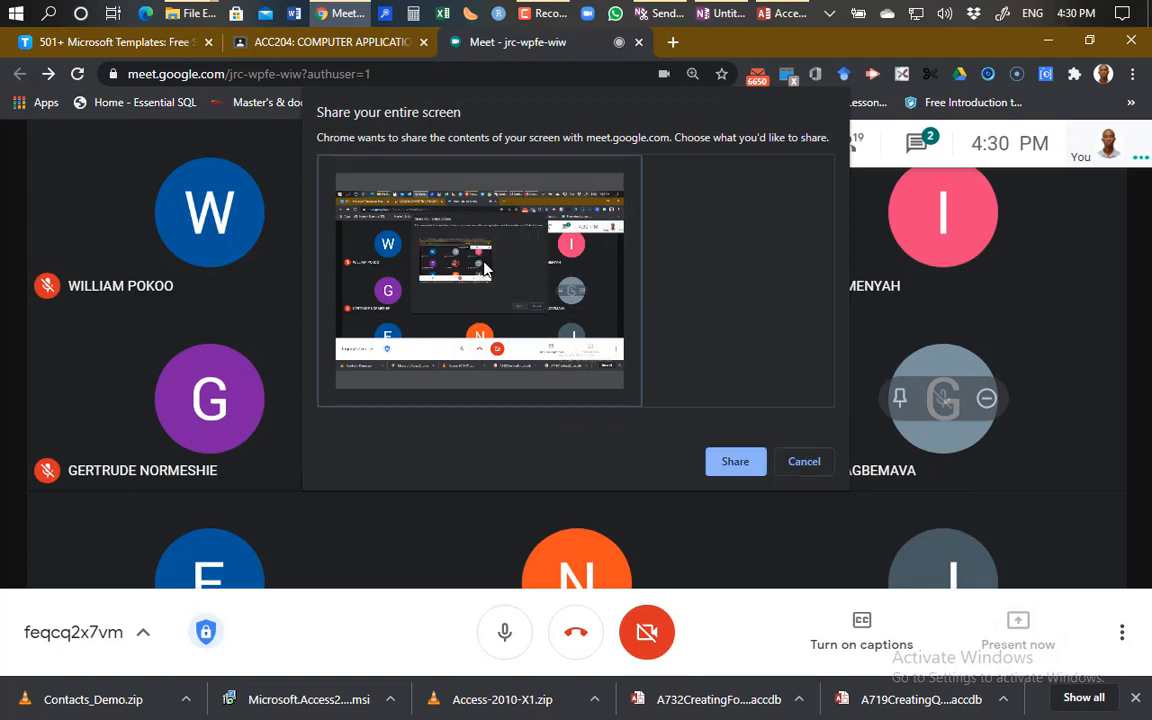
click(735, 464)
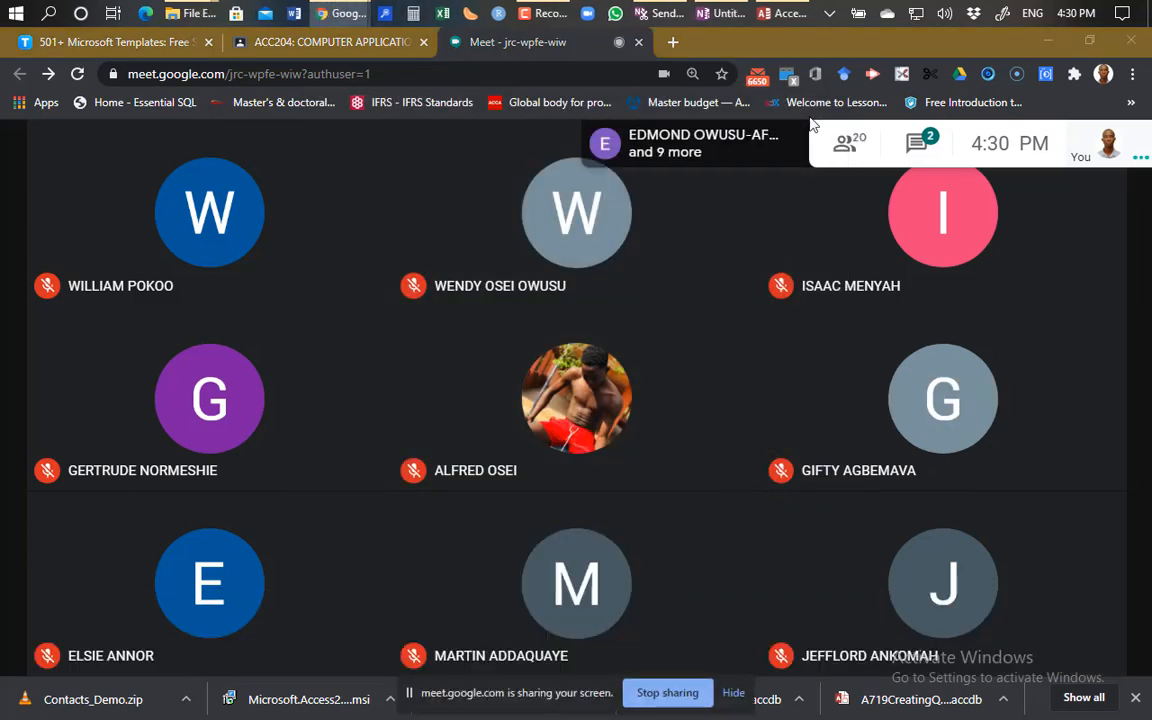
click(786, 14)
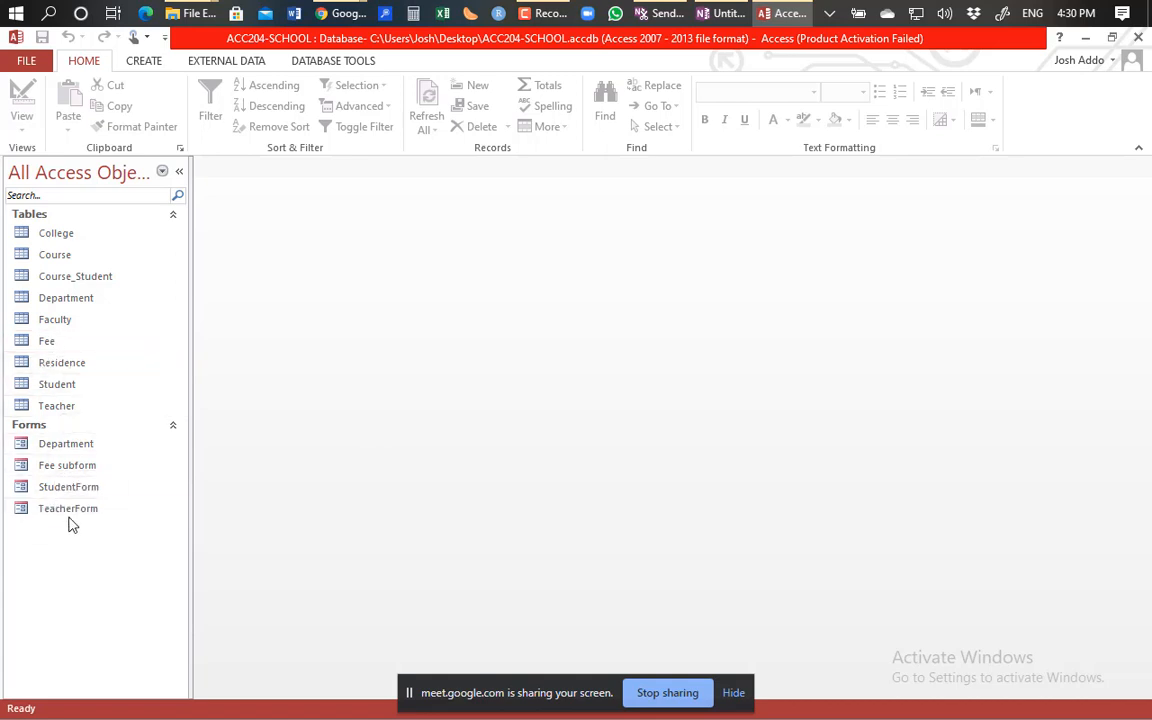
Open StudentForm from the navigation pane in Form View.
double_click(98, 490)
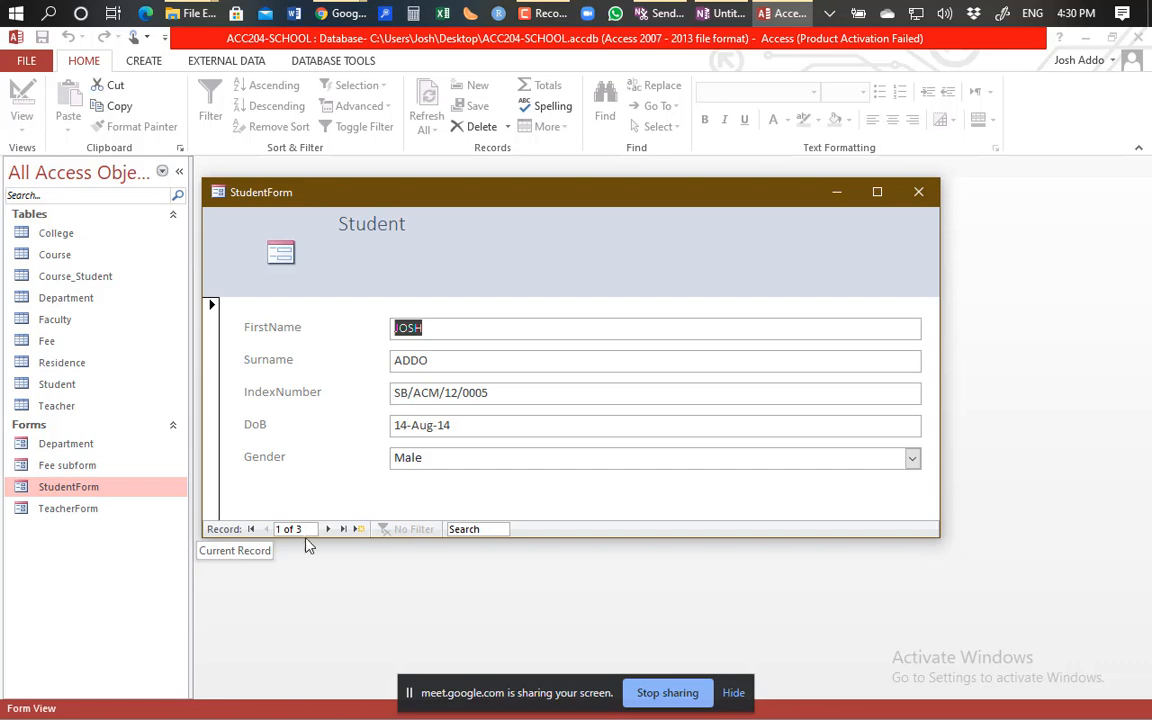
Add a fourth student with first name, surname, index number and Female gender, then start a new record.
click(359, 530)
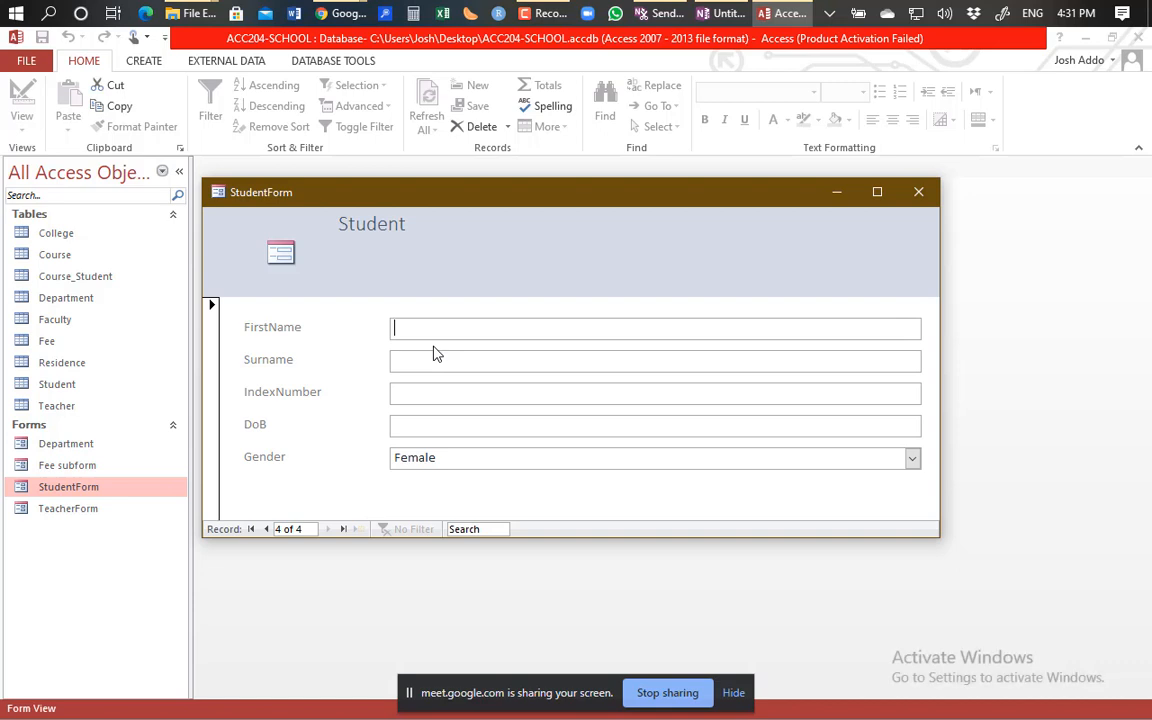
key(Tab)
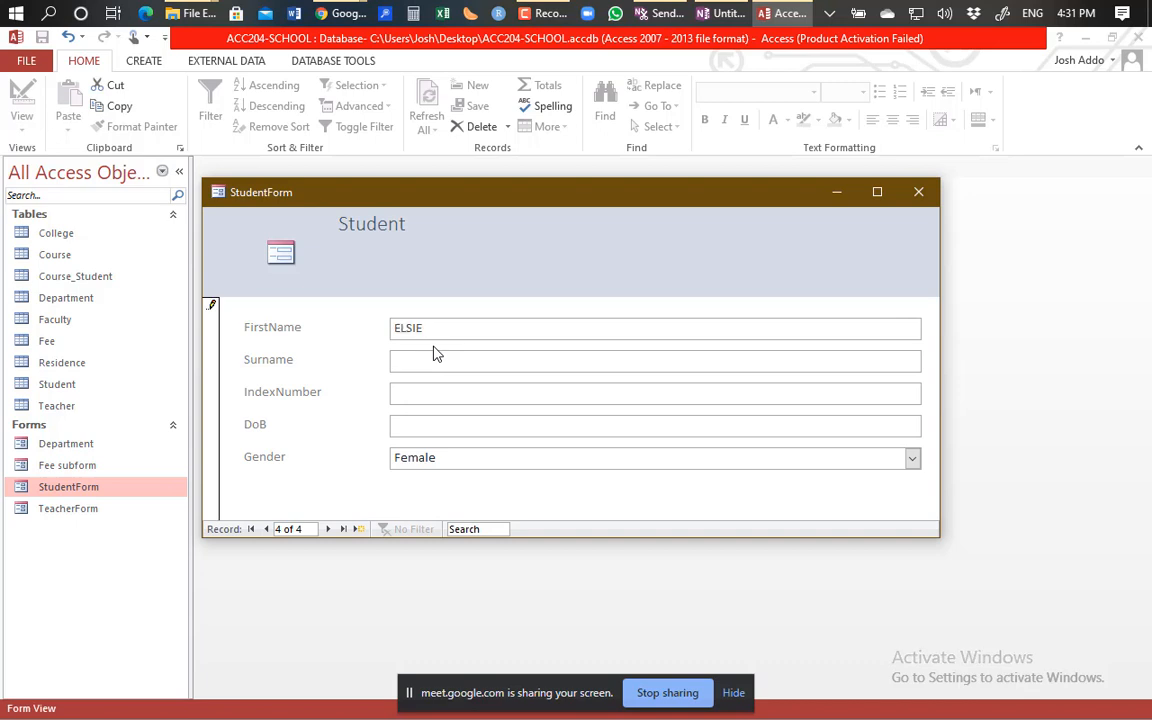
key(Tab)
key(Tab)
click(516, 453)
click(358, 529)
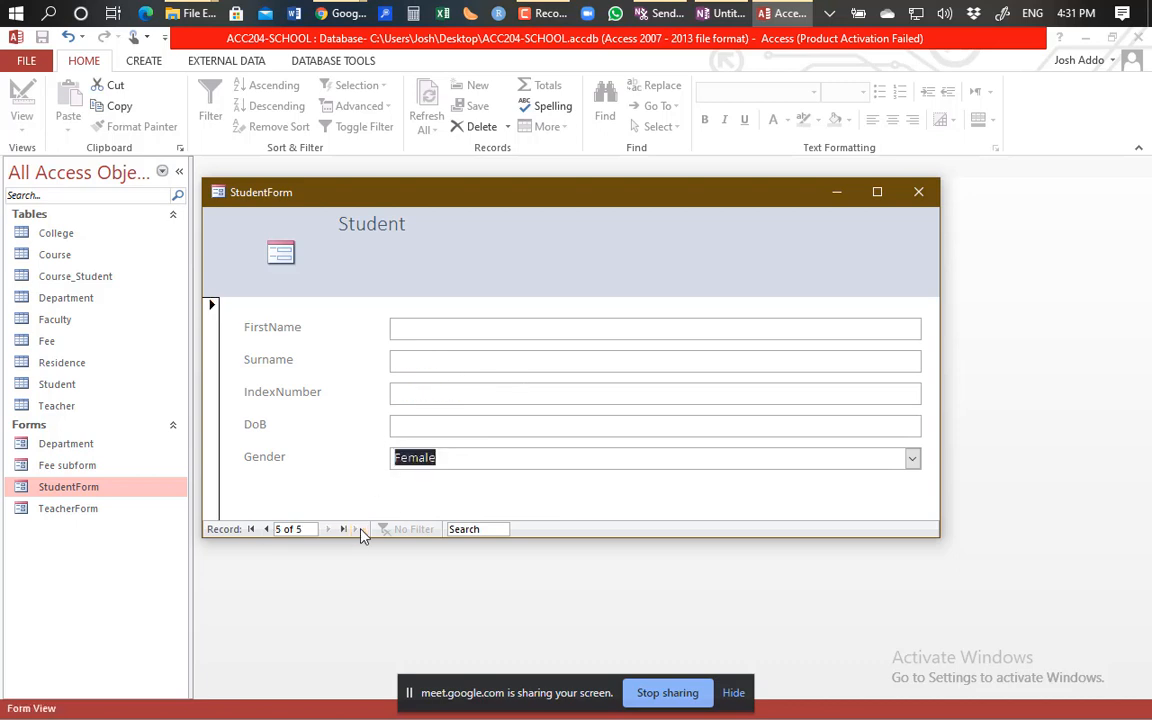
Enter the fifth student's first name and surname, and set the birth date to 08-Sep-20.
click(436, 331)
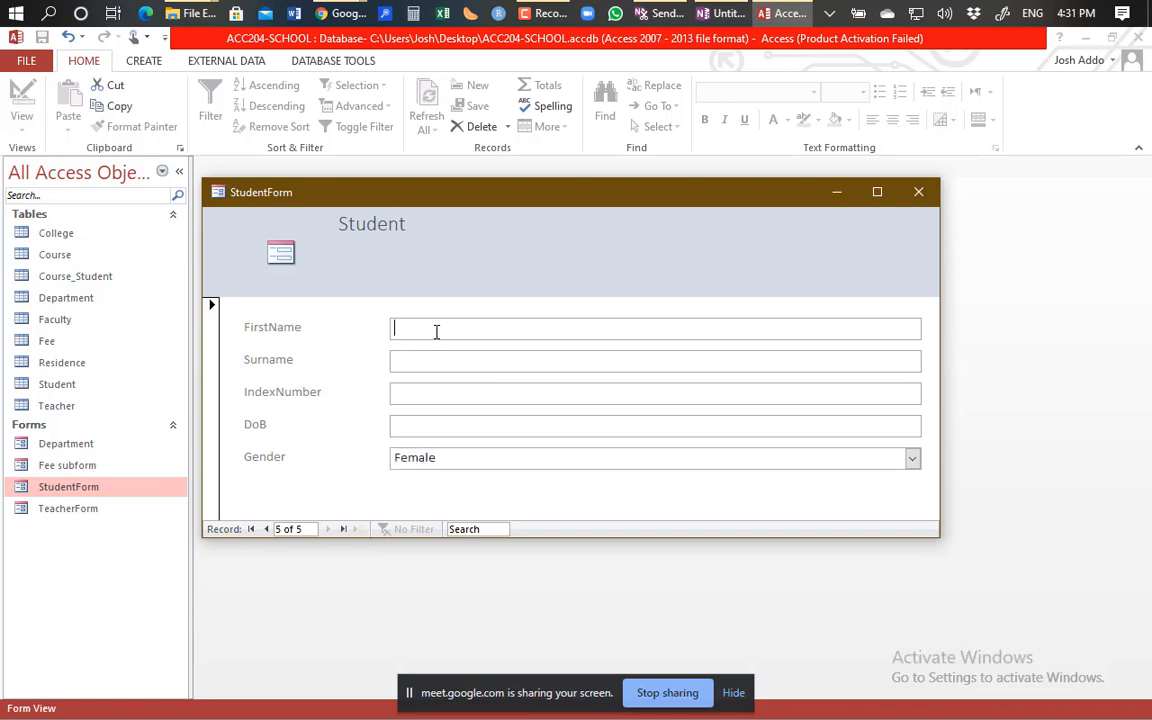
key(Tab)
key(Tab)
key(Tab)
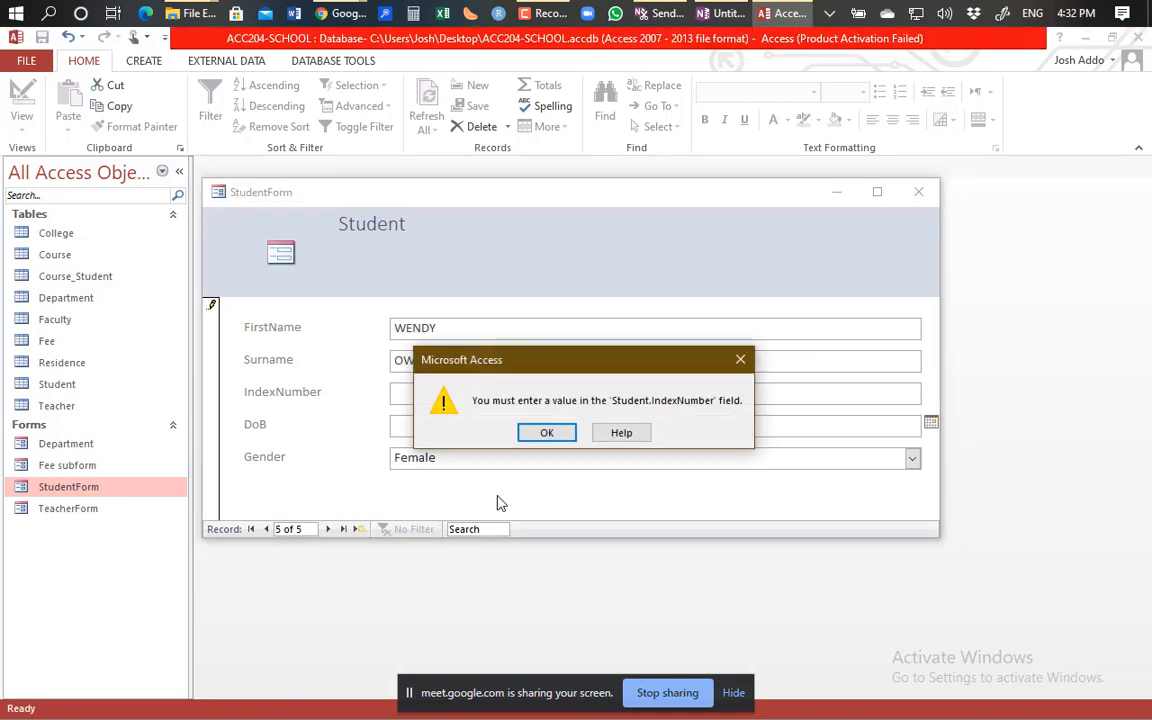
click(547, 433)
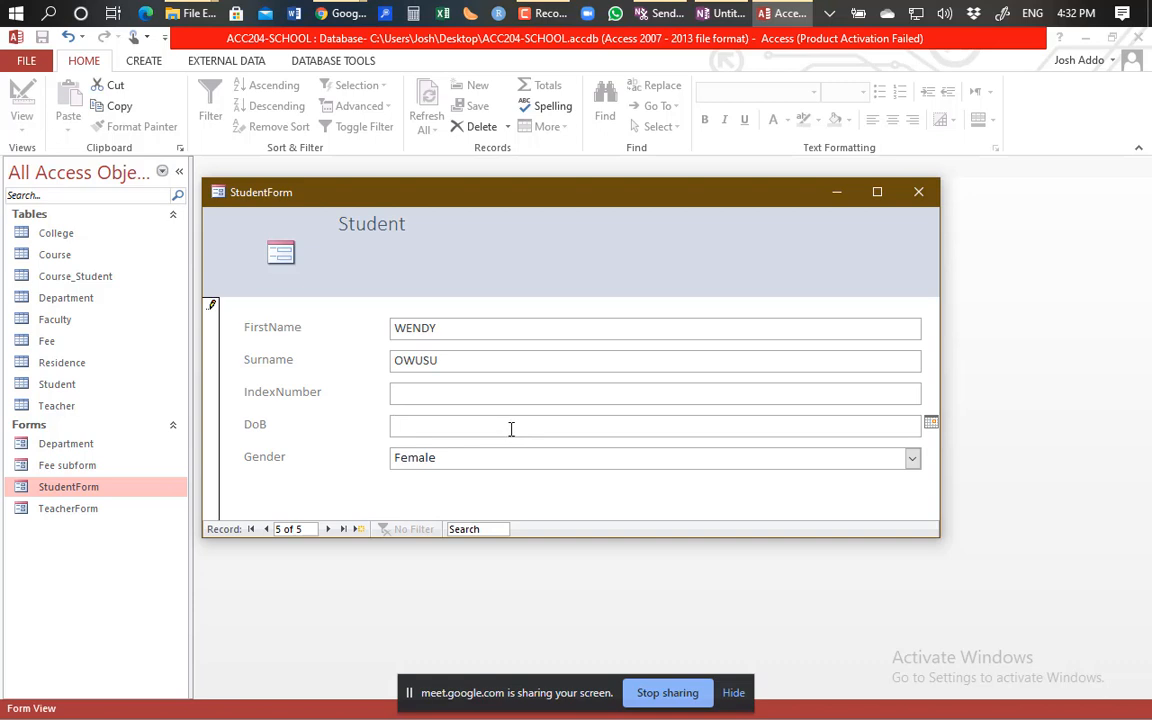
click(930, 421)
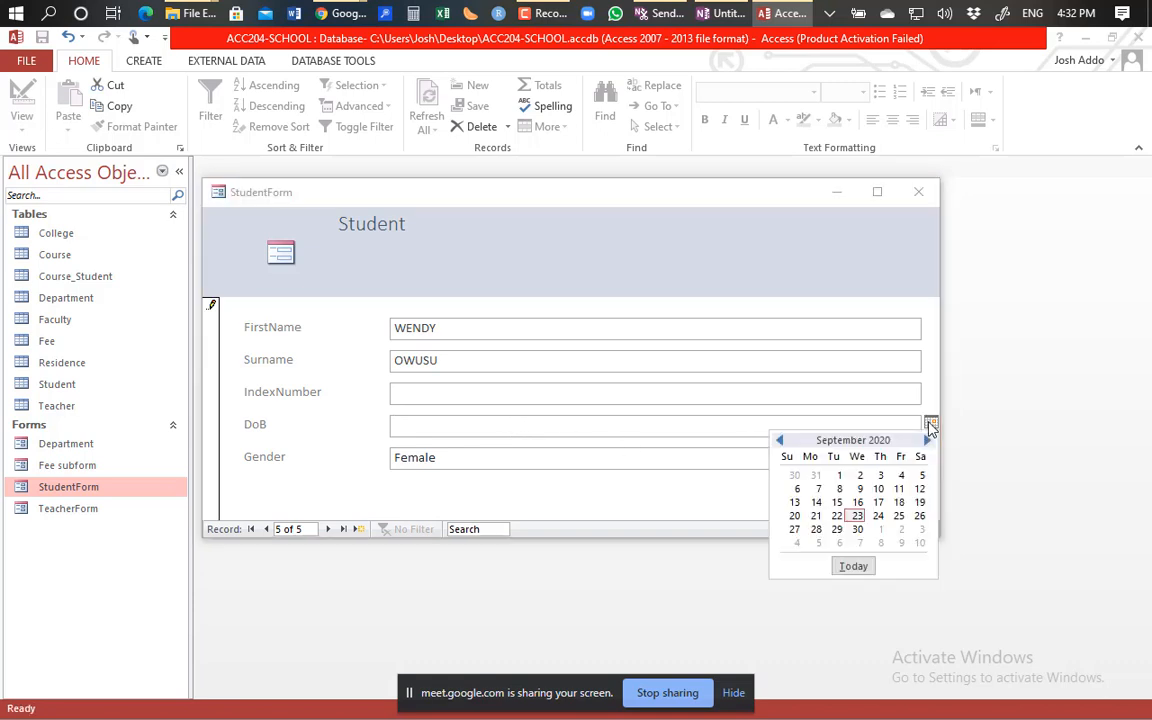
click(838, 490)
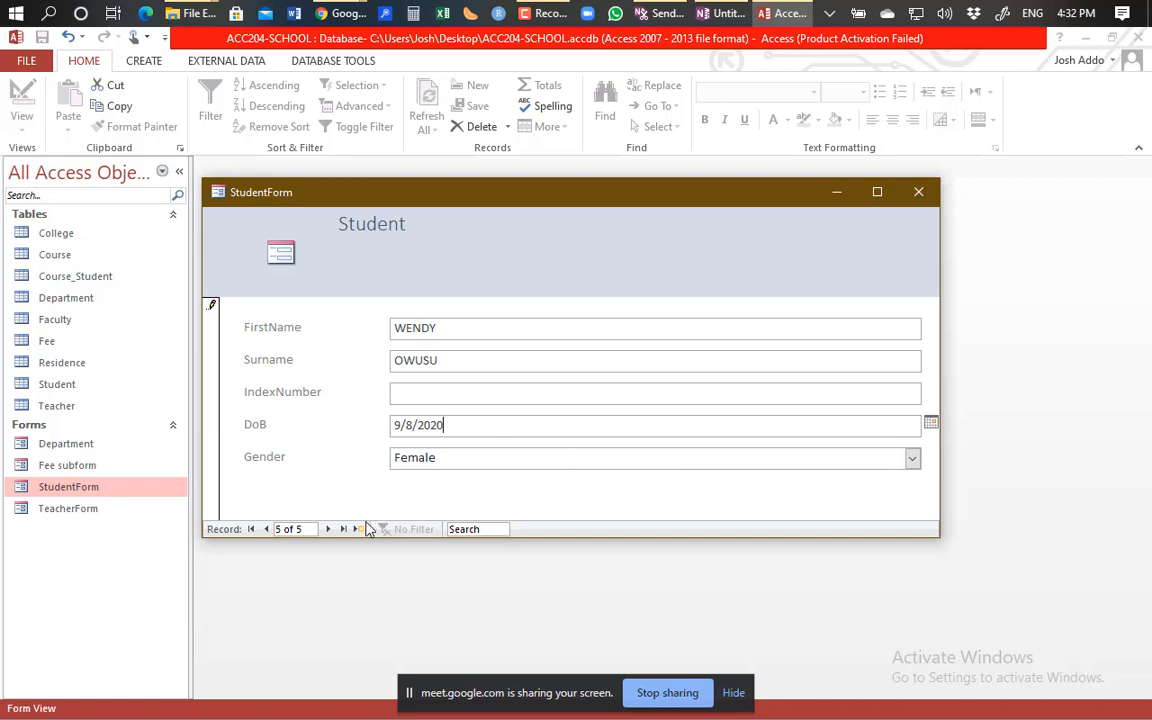
Fill in the student's index number, then save and start a sixth record.
click(431, 403)
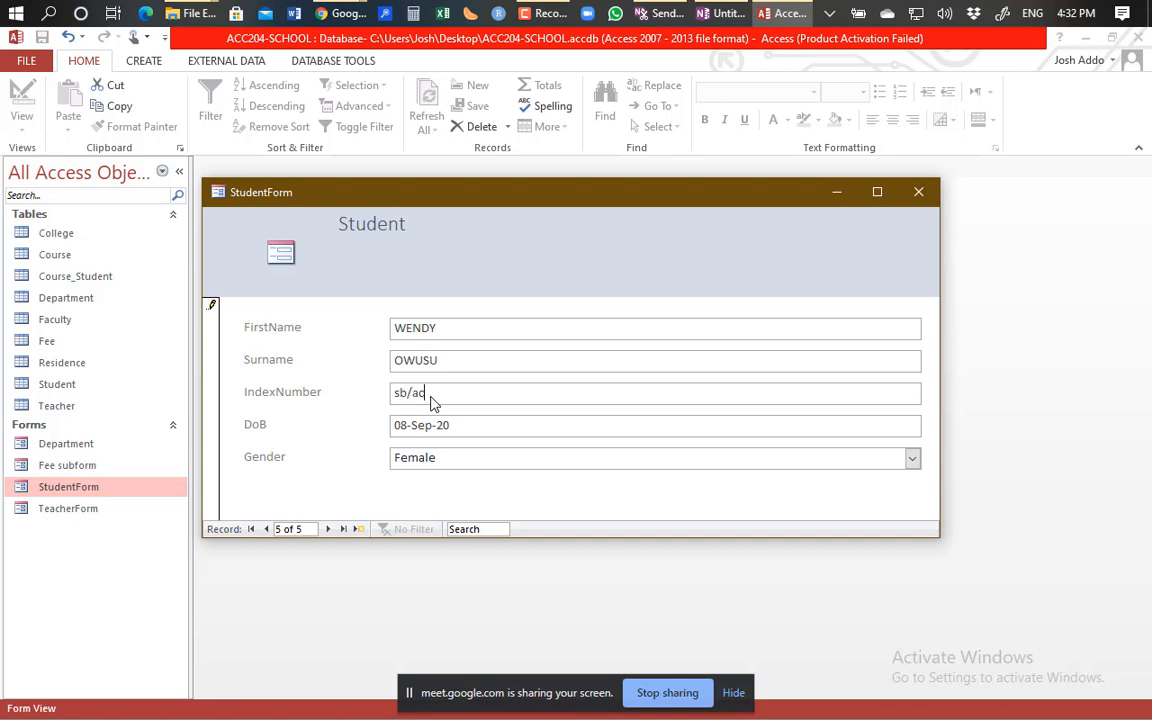
click(358, 530)
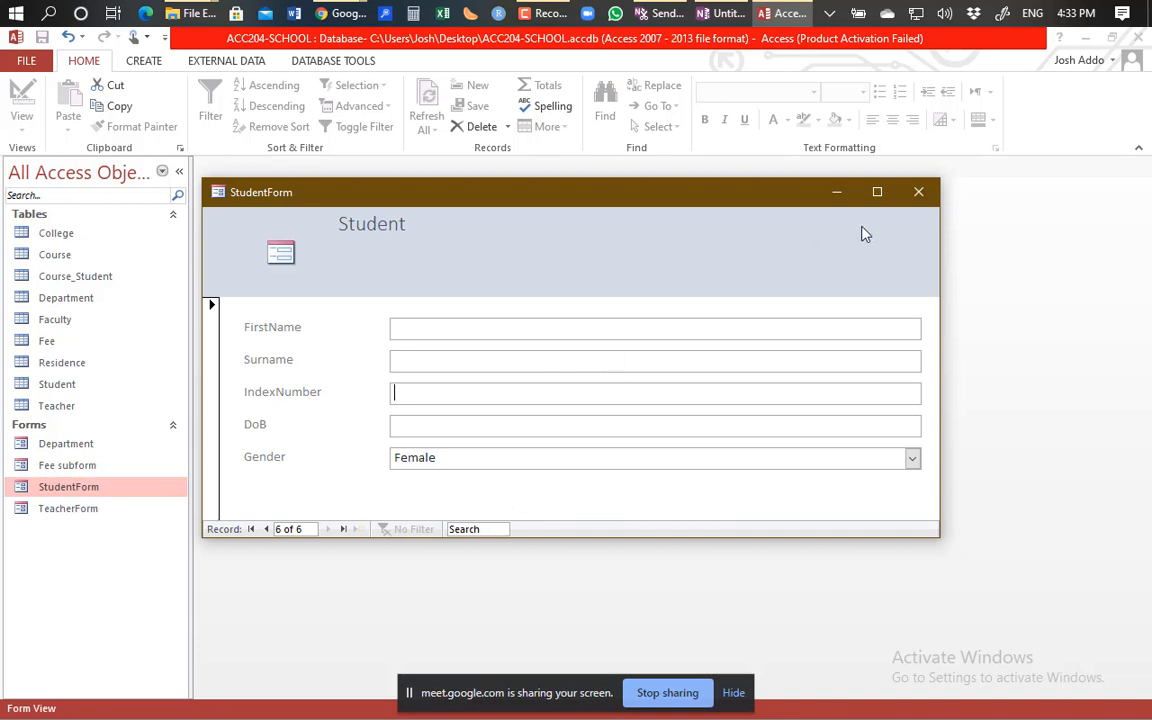
Close StudentForm and open the Fee table in Design View.
click(919, 192)
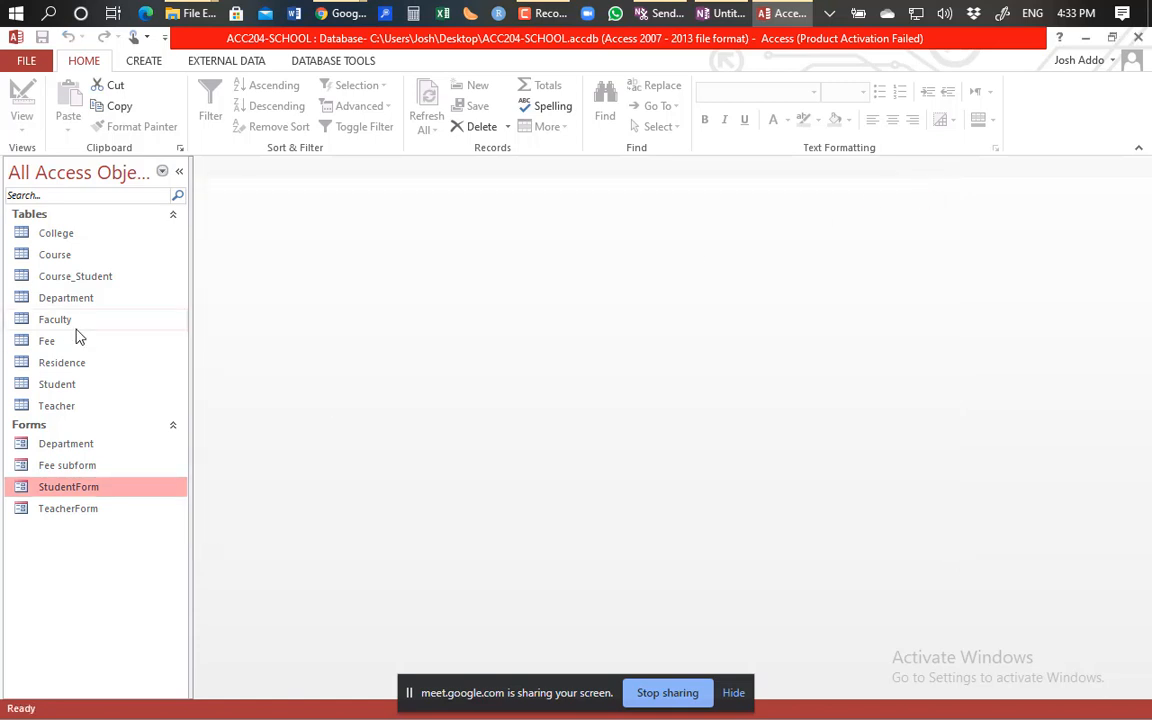
click(28, 344)
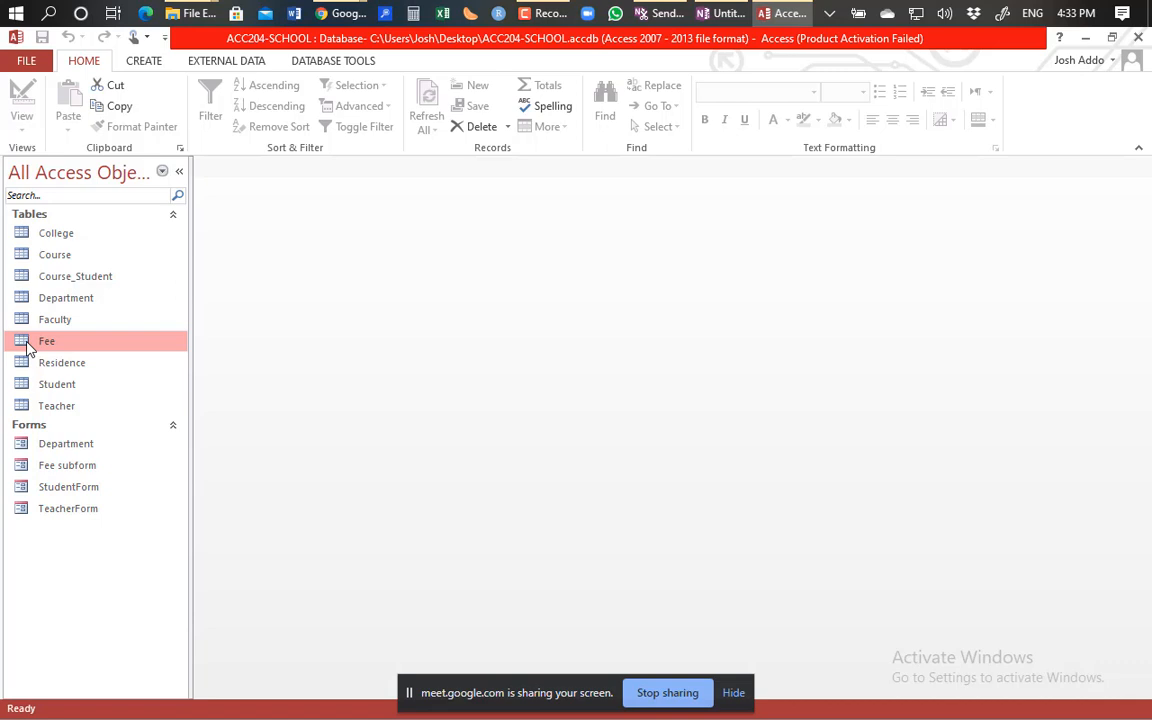
double_click(28, 345)
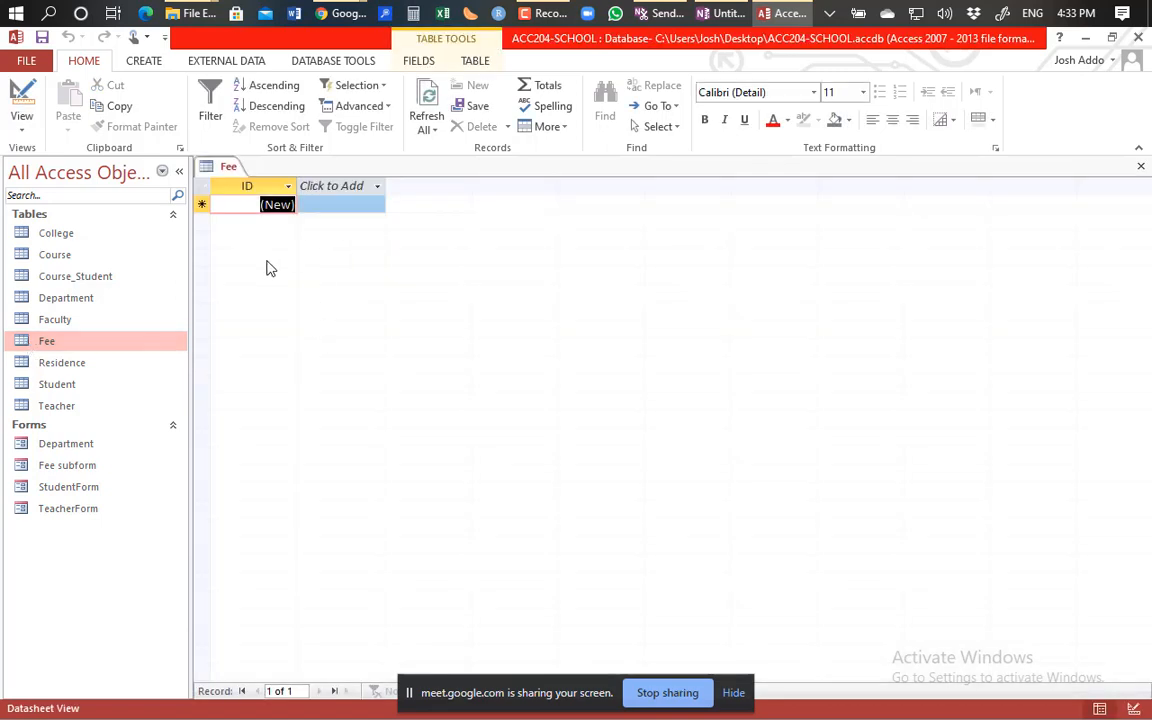
right_click(42, 343)
click(88, 373)
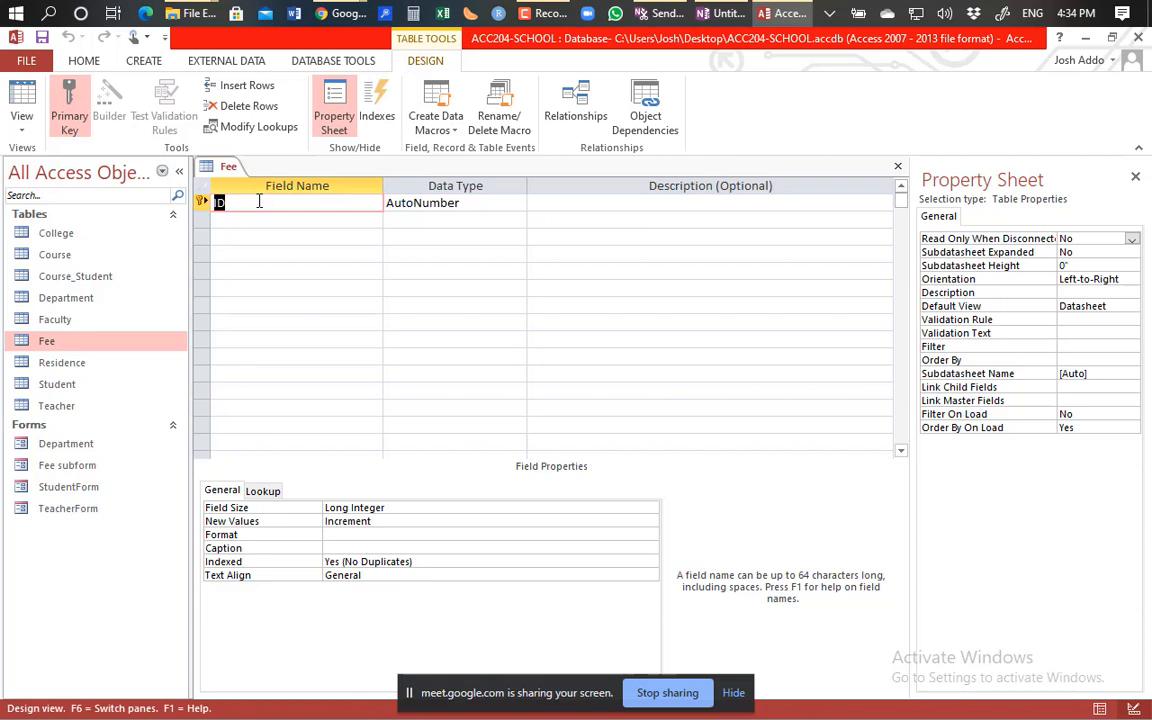
Name the Fee table fields feeid, FeePayable and FeePaid.
text(feeid)
click(261, 220)
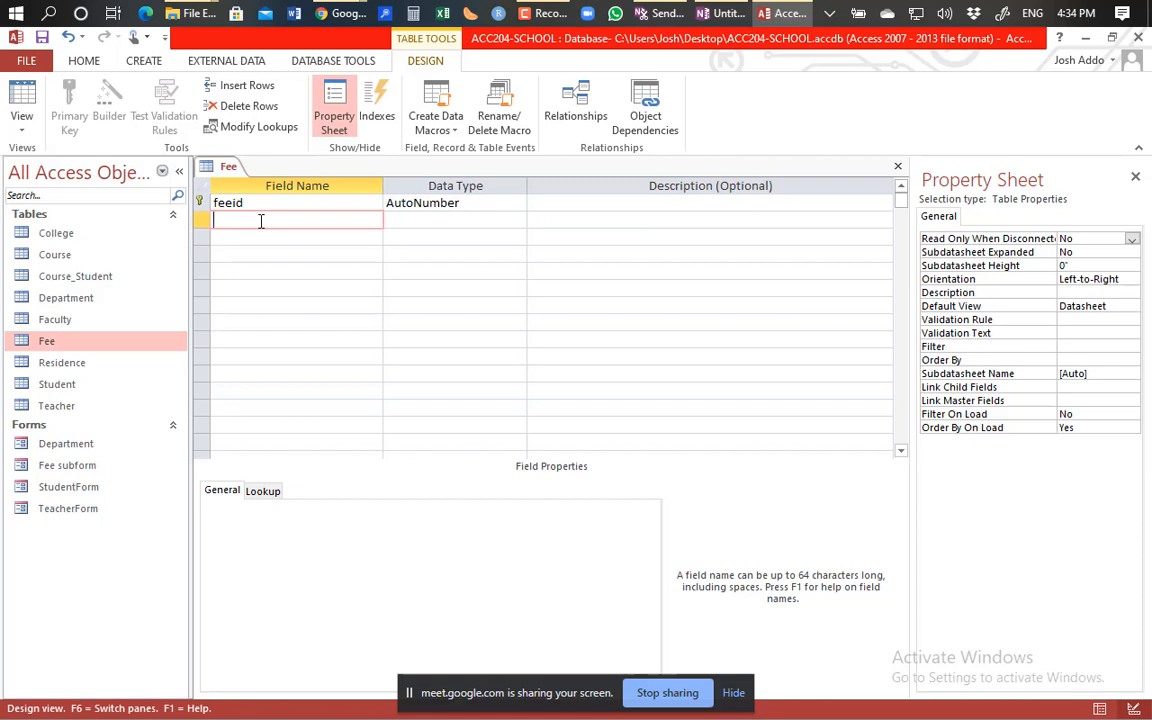
text(FeePayable)
click(258, 234)
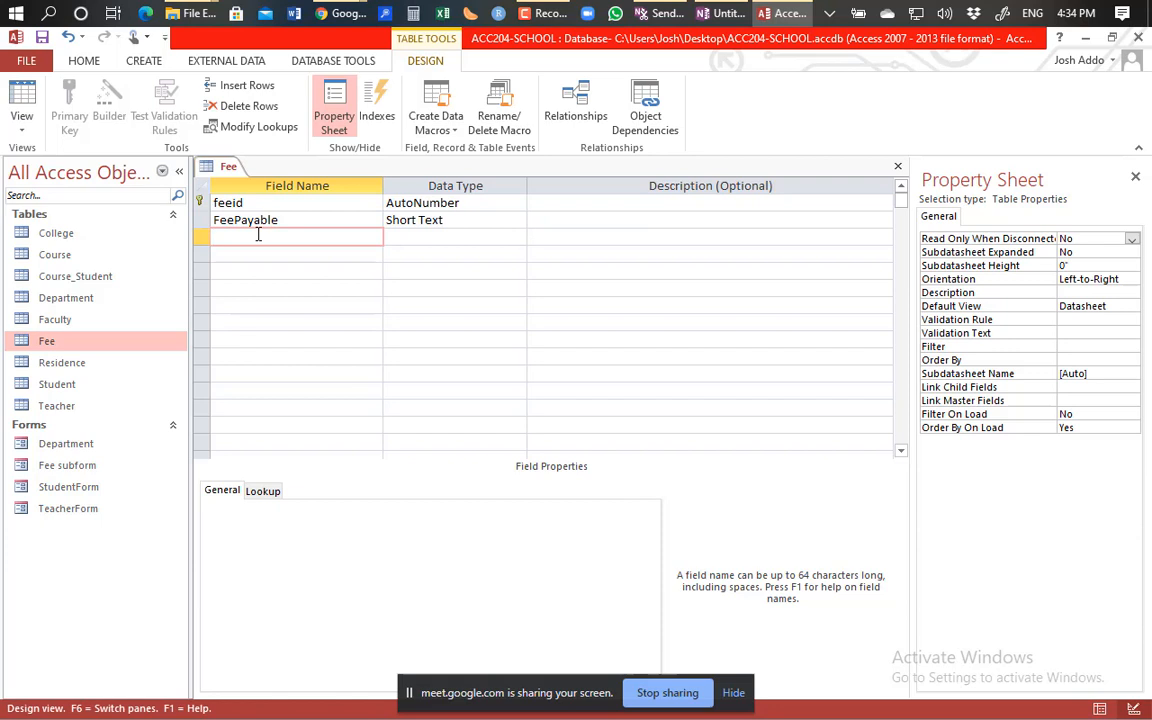
text(FeePaid)
Set the data type of both FeePayable and FeePaid to Currency.
click(470, 220)
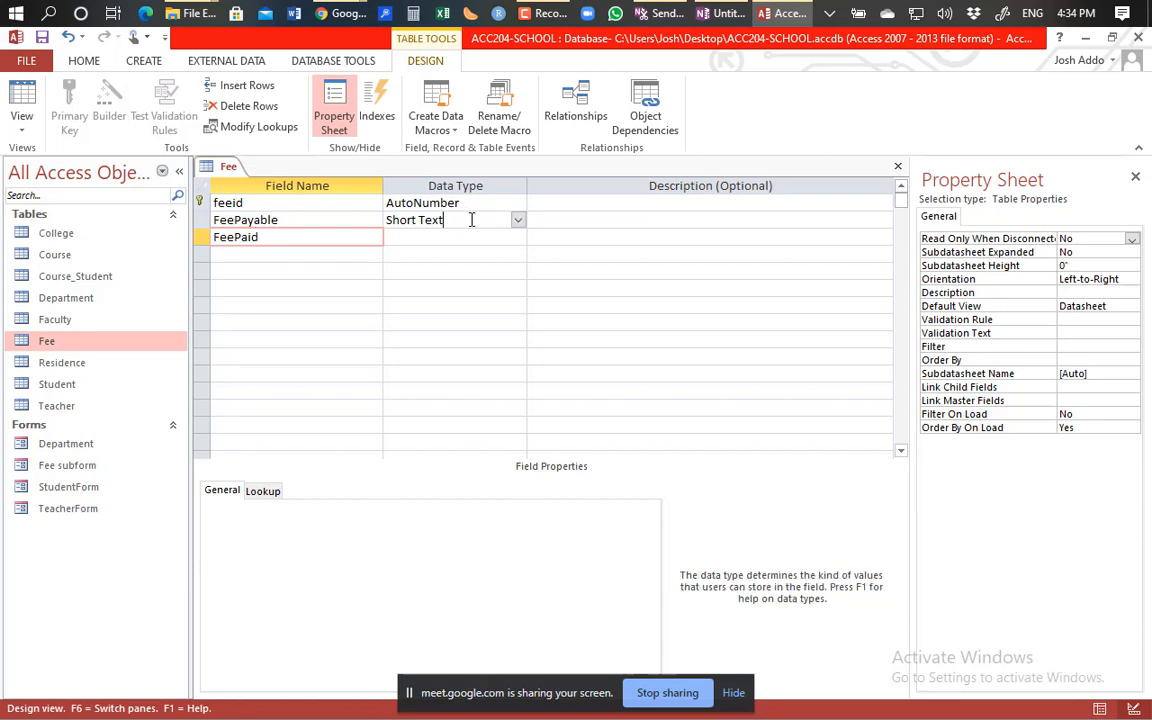
click(518, 220)
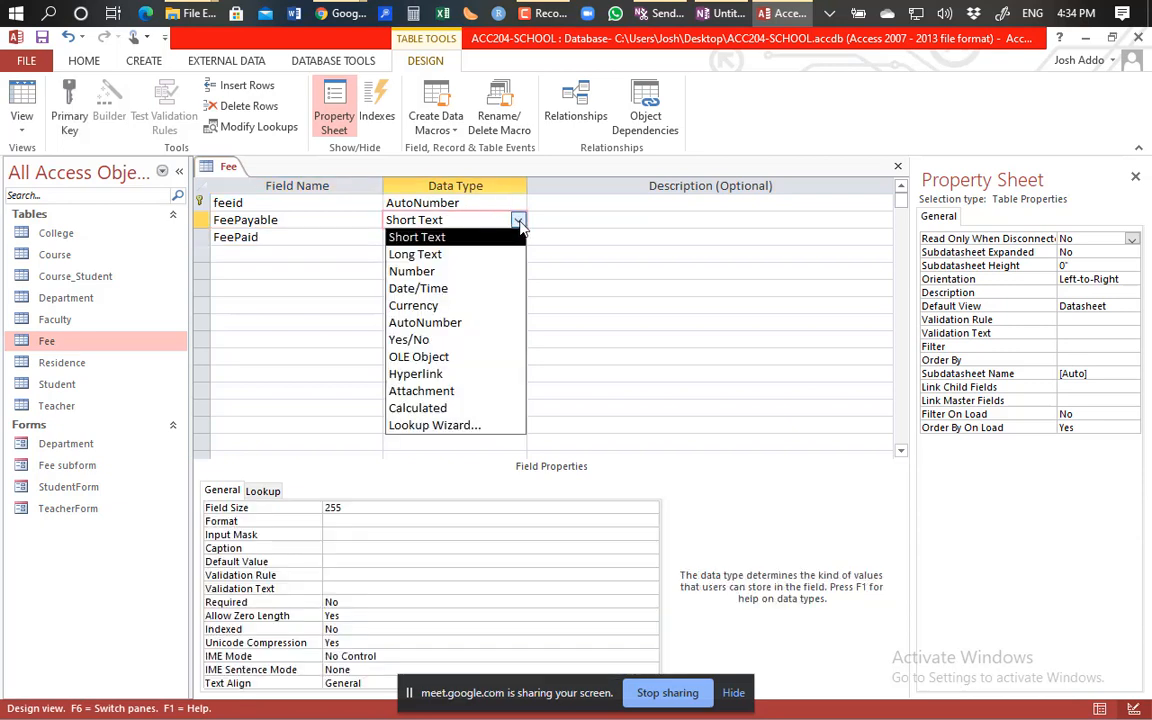
click(455, 305)
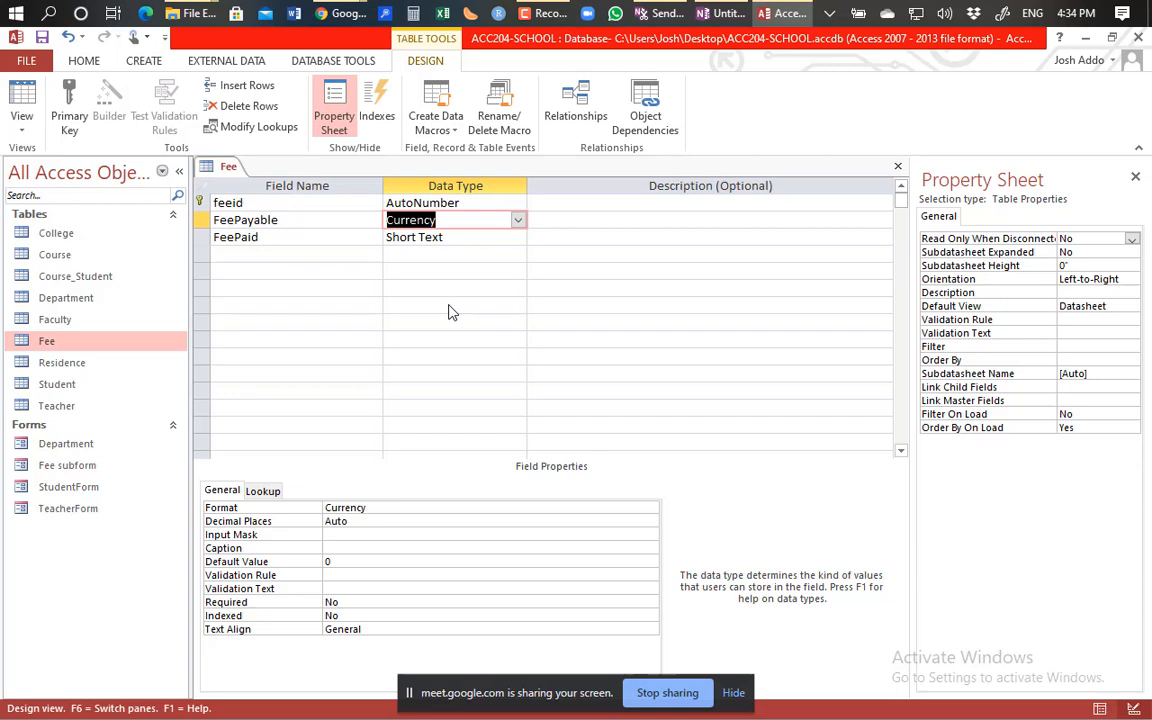
click(518, 239)
click(518, 237)
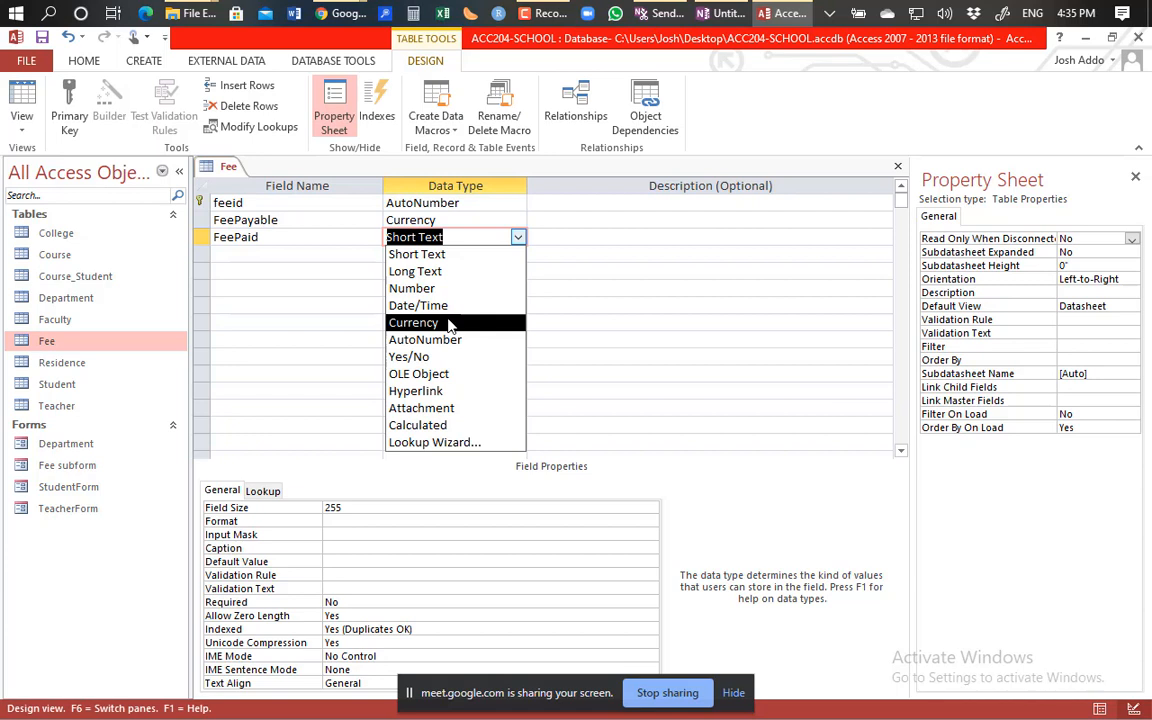
click(449, 323)
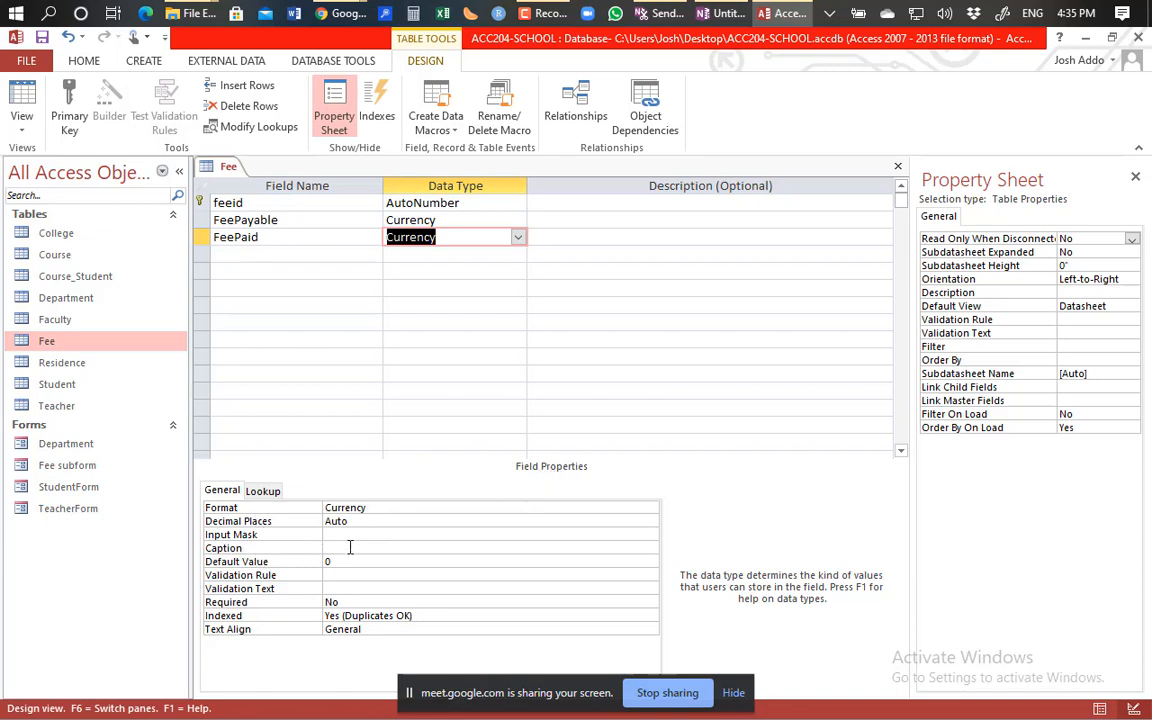
Change FeePaid's Format property to Standard.
click(435, 508)
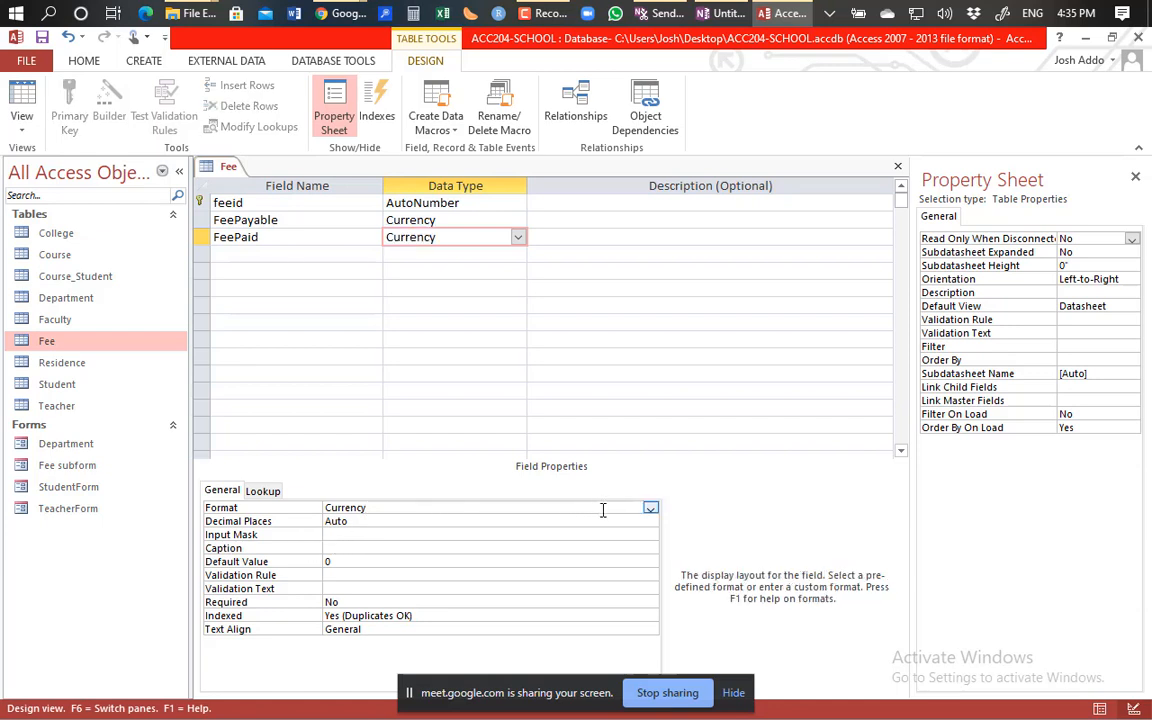
click(650, 509)
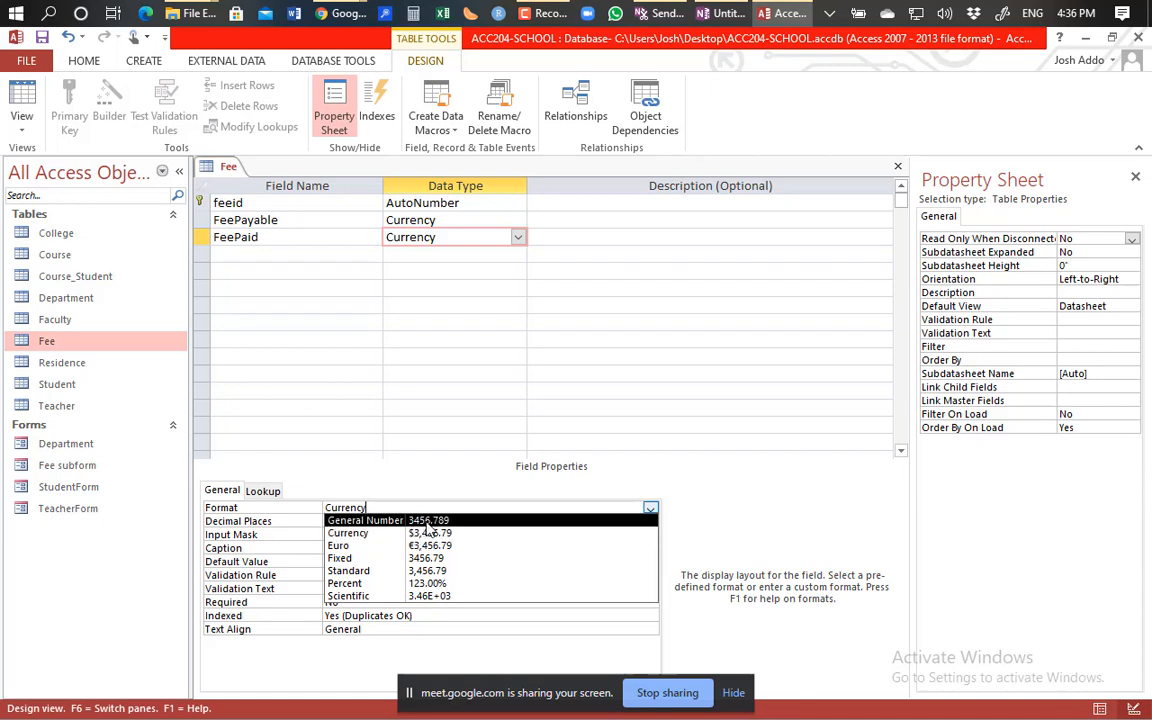
click(450, 572)
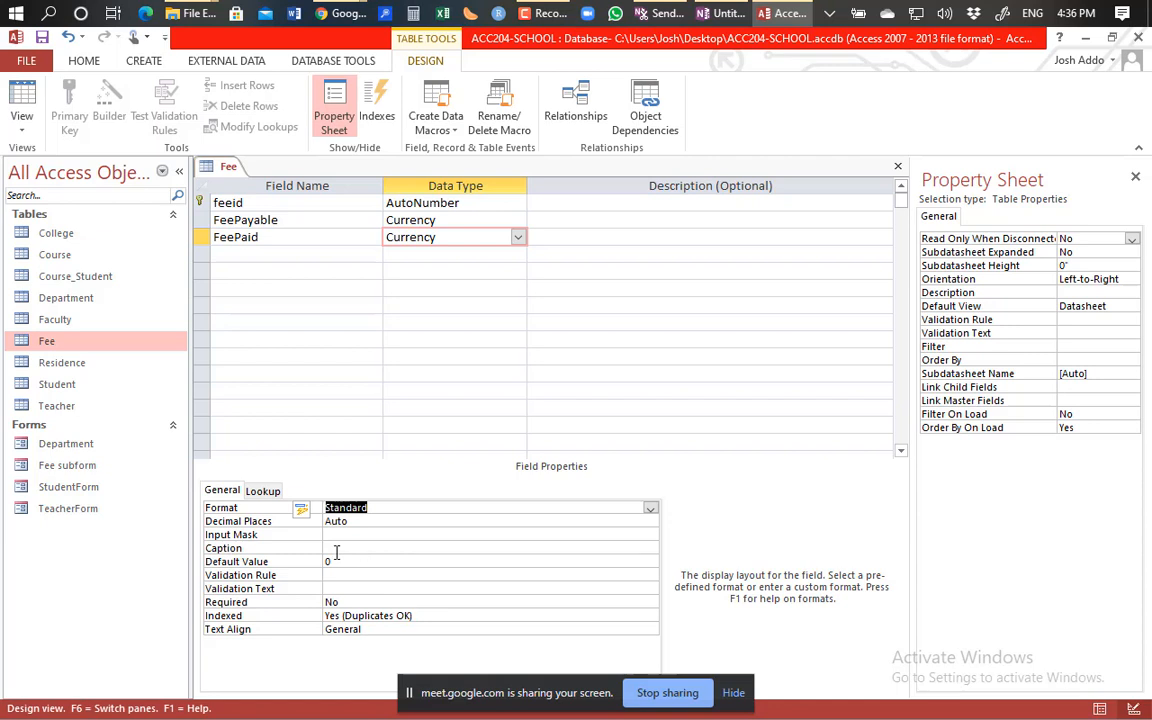
click(407, 221)
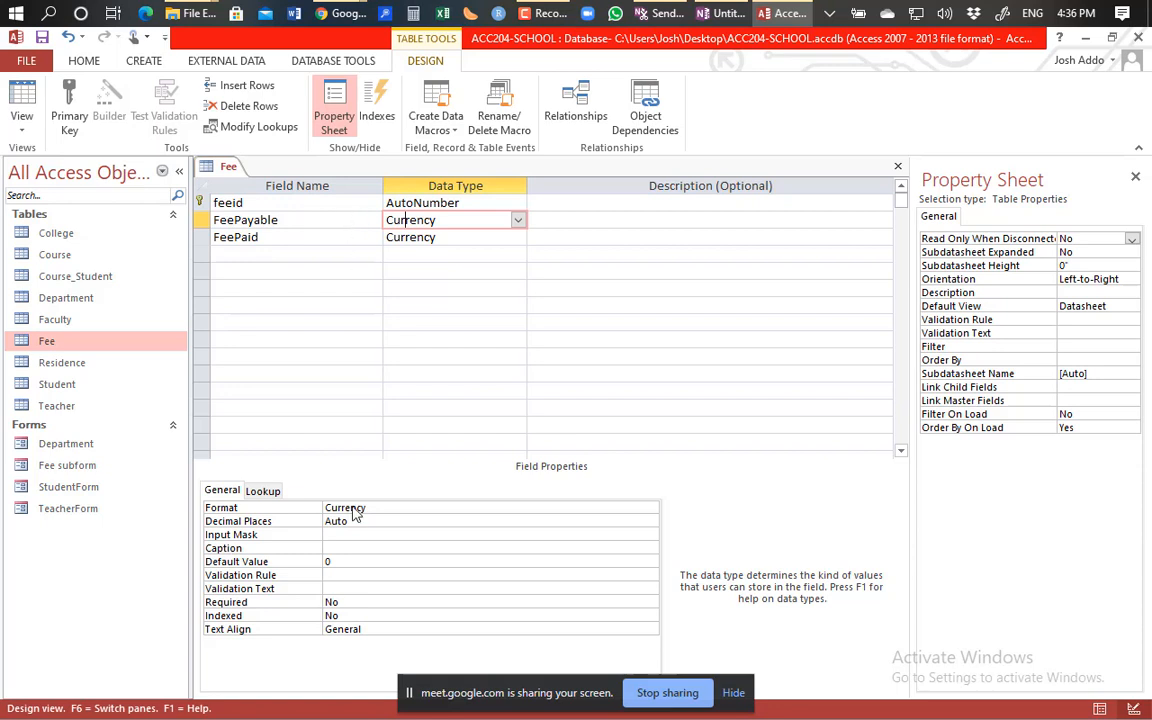
Set Required to Yes for FeePayable and FeePaid, then switch the Fee table to Datasheet View.
click(348, 603)
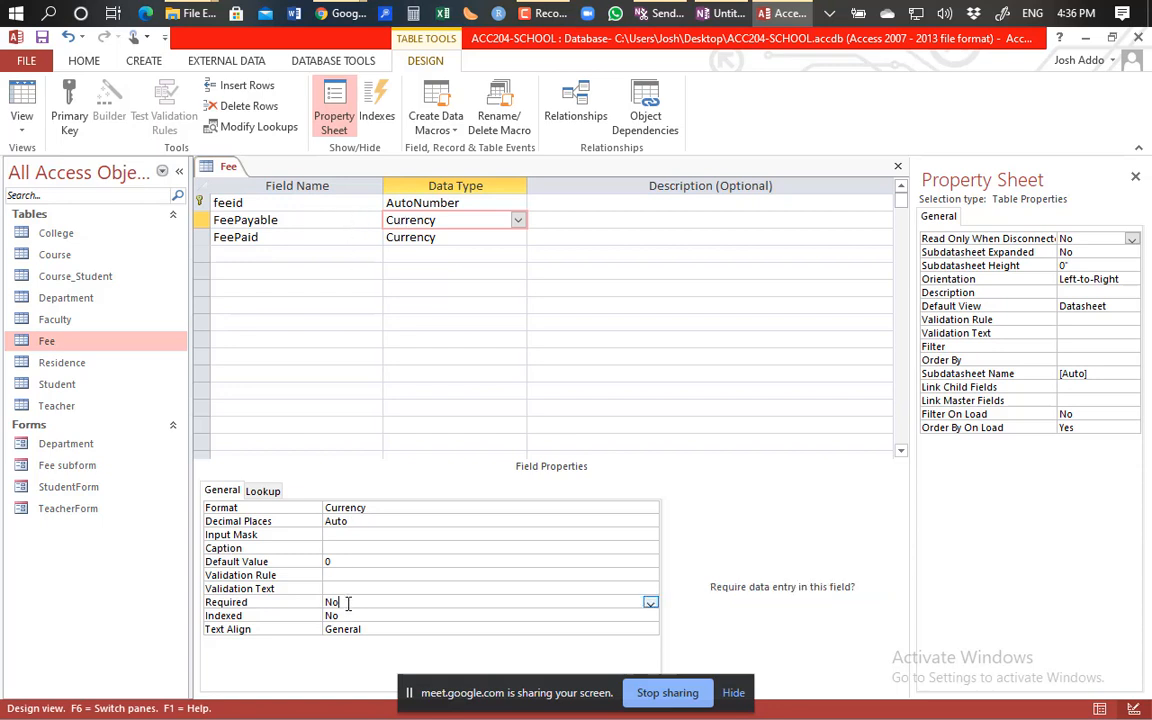
click(650, 603)
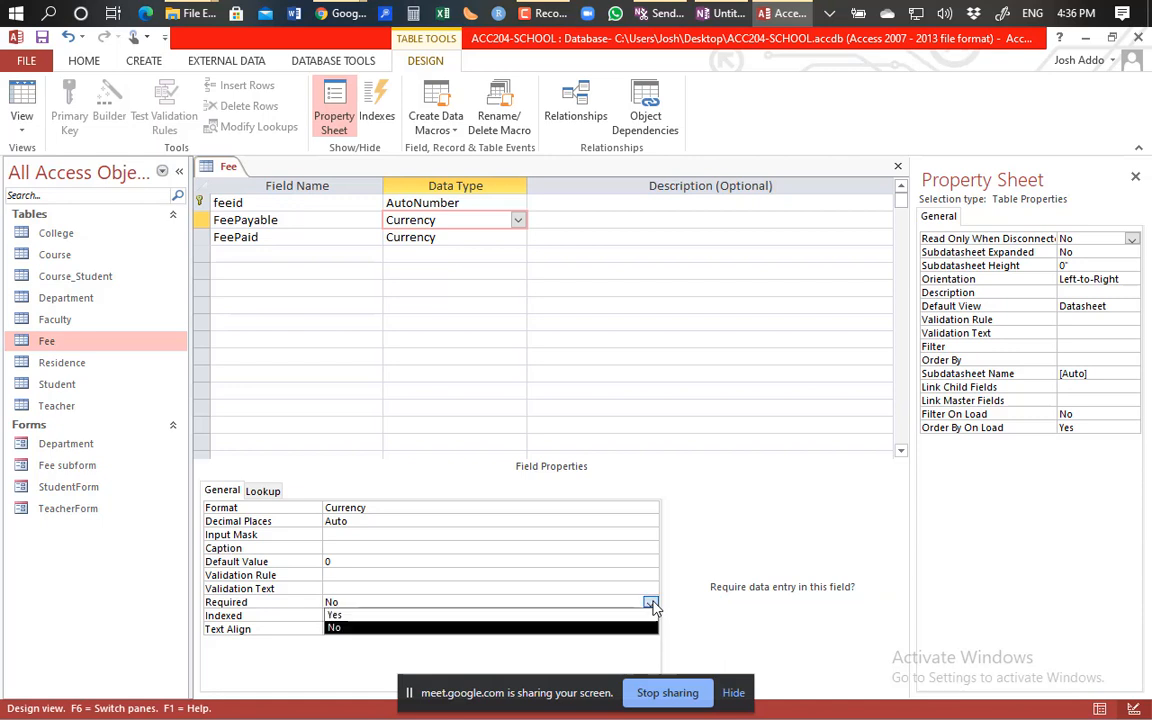
click(420, 616)
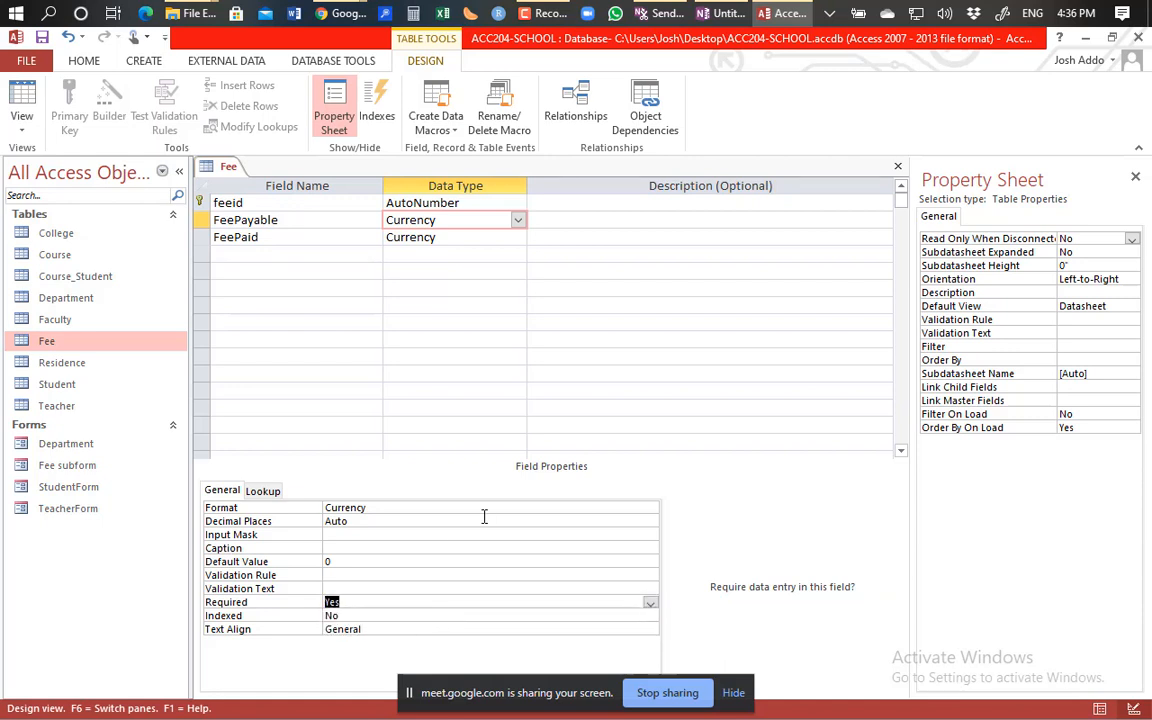
click(405, 237)
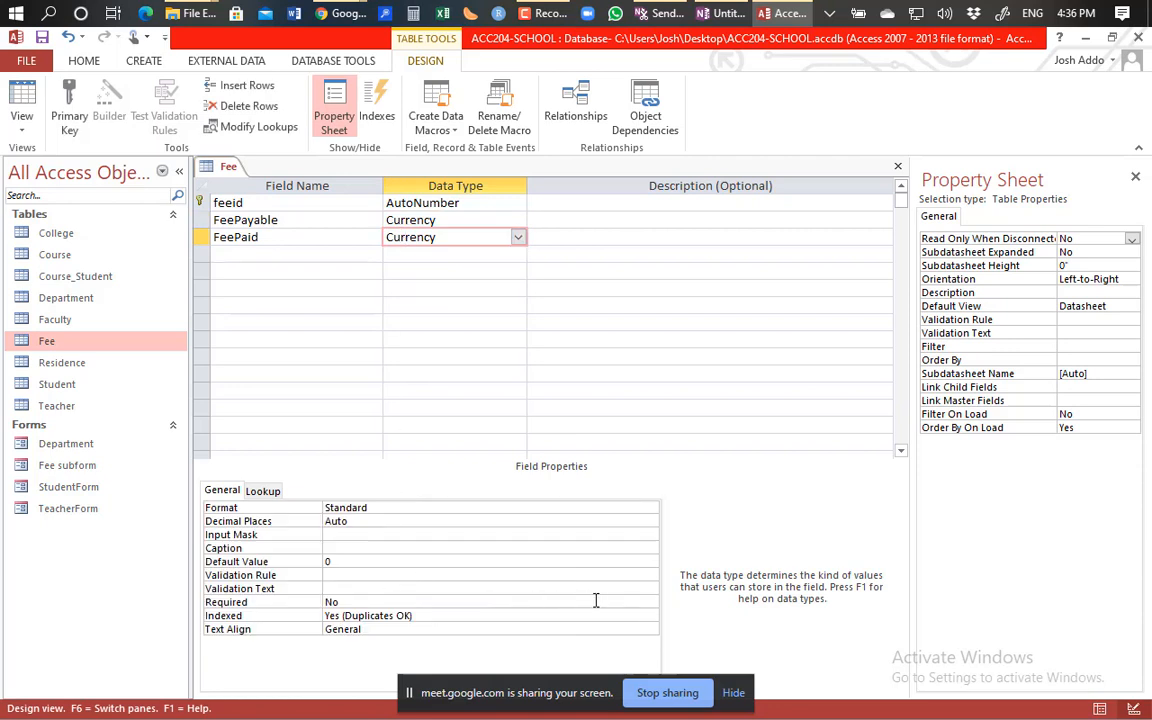
click(650, 604)
click(649, 605)
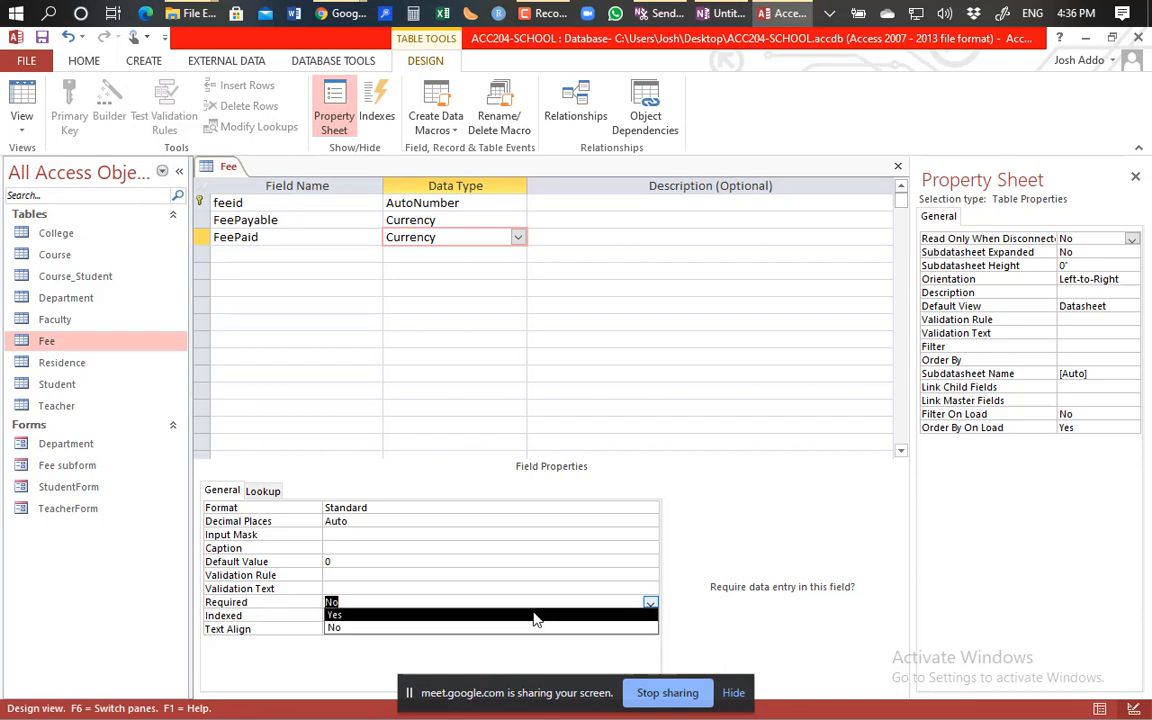
click(535, 615)
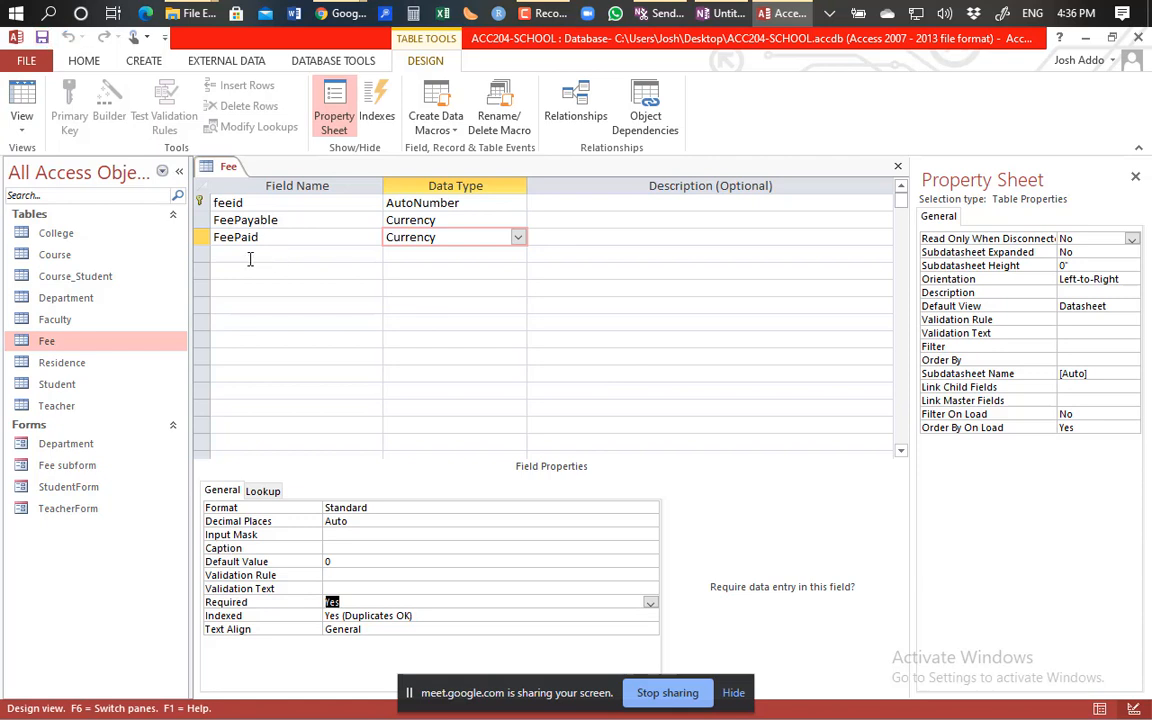
click(24, 95)
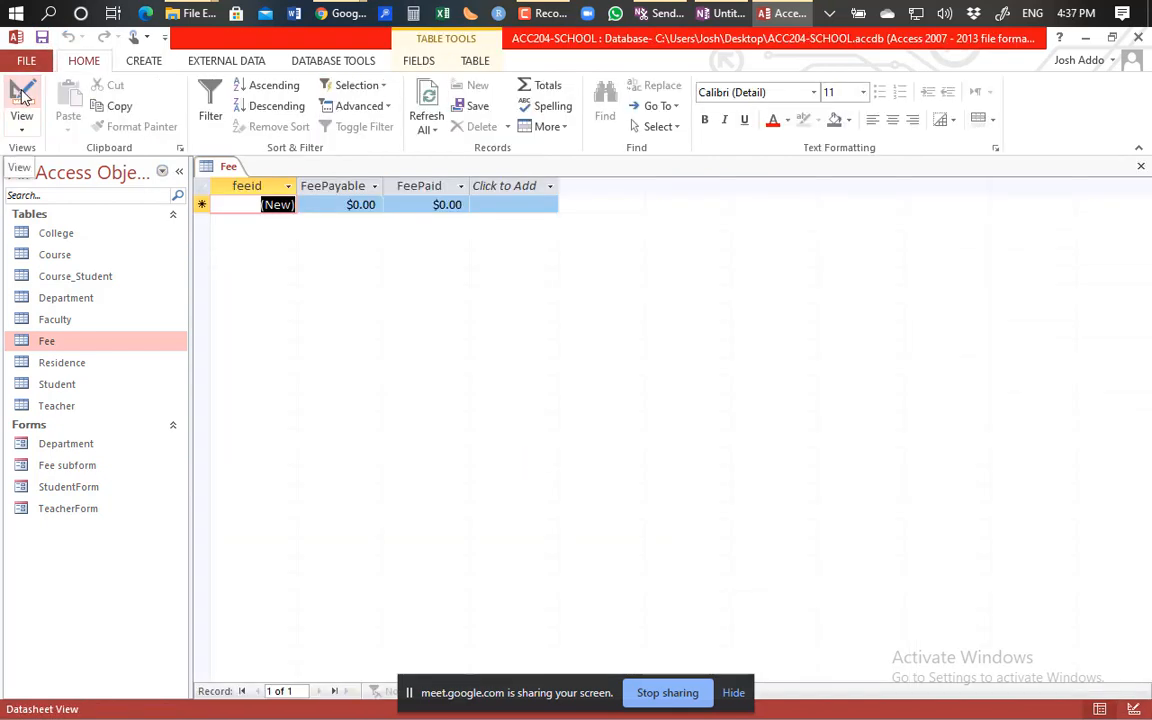
Change FeePayable's default value in the Fee table design from 0 to 2000.
click(325, 204)
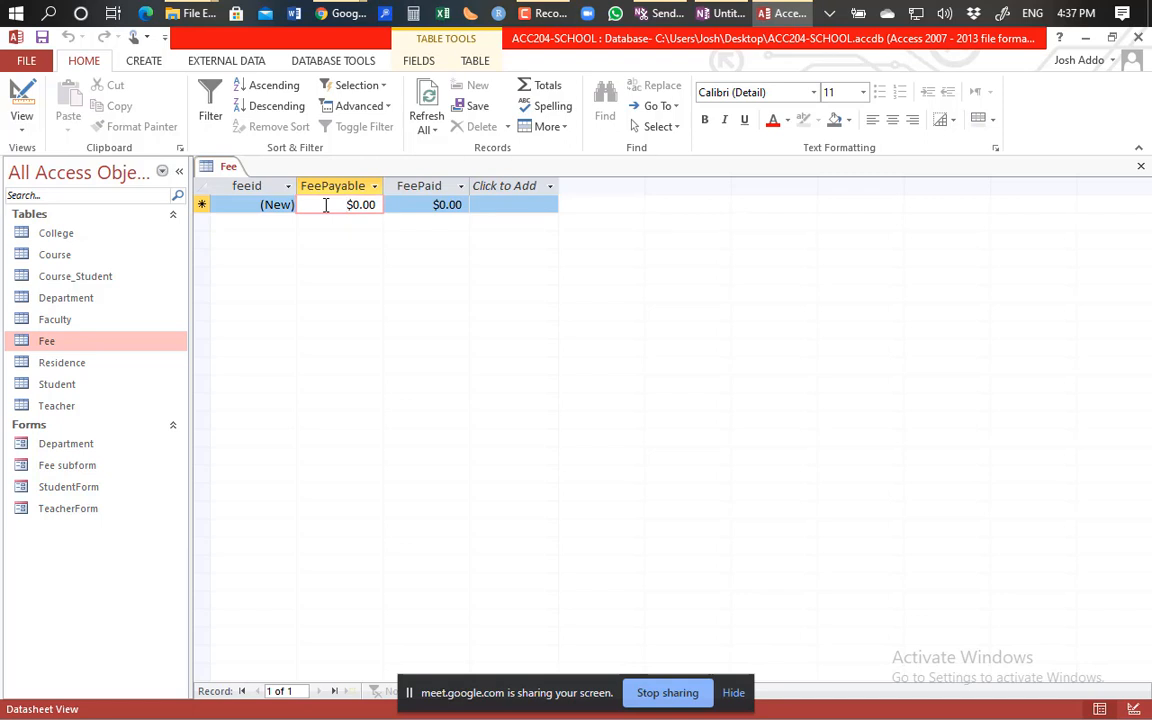
click(24, 97)
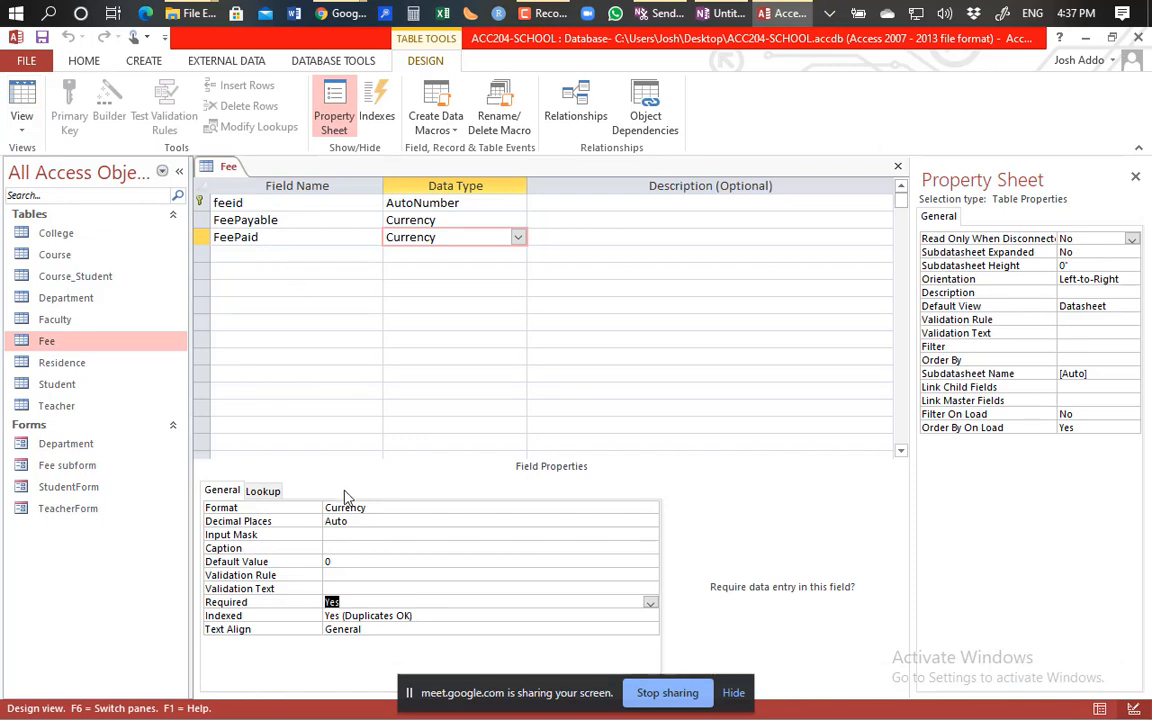
click(392, 220)
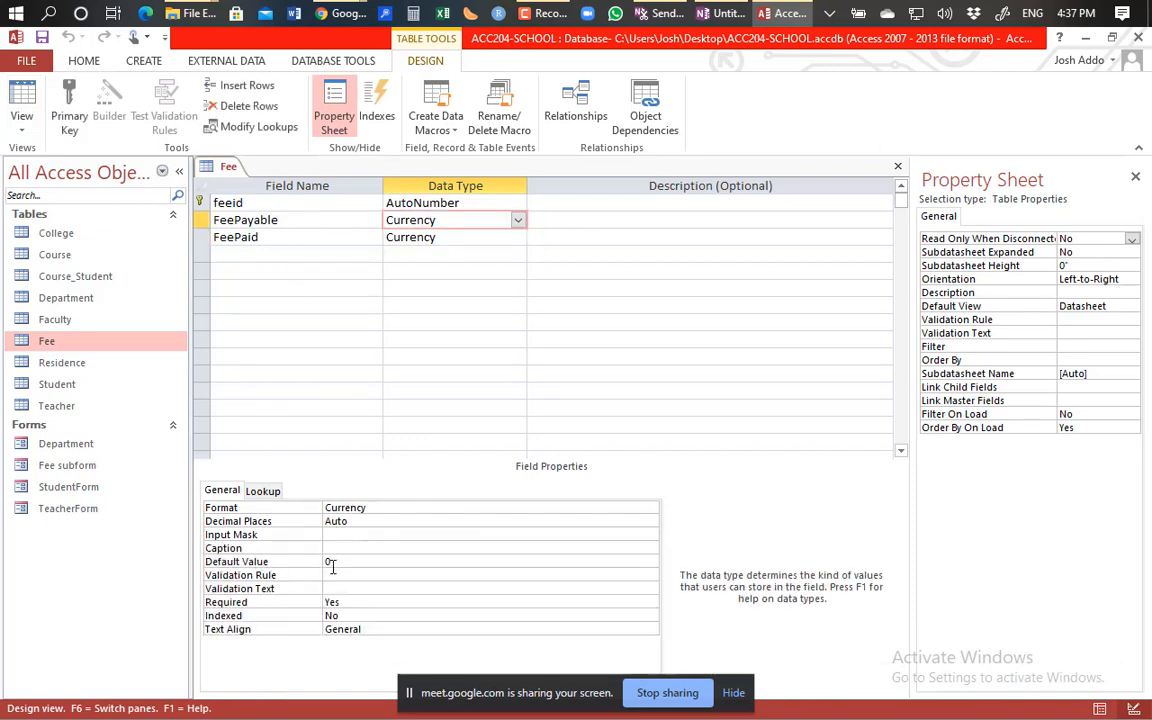
click(333, 562)
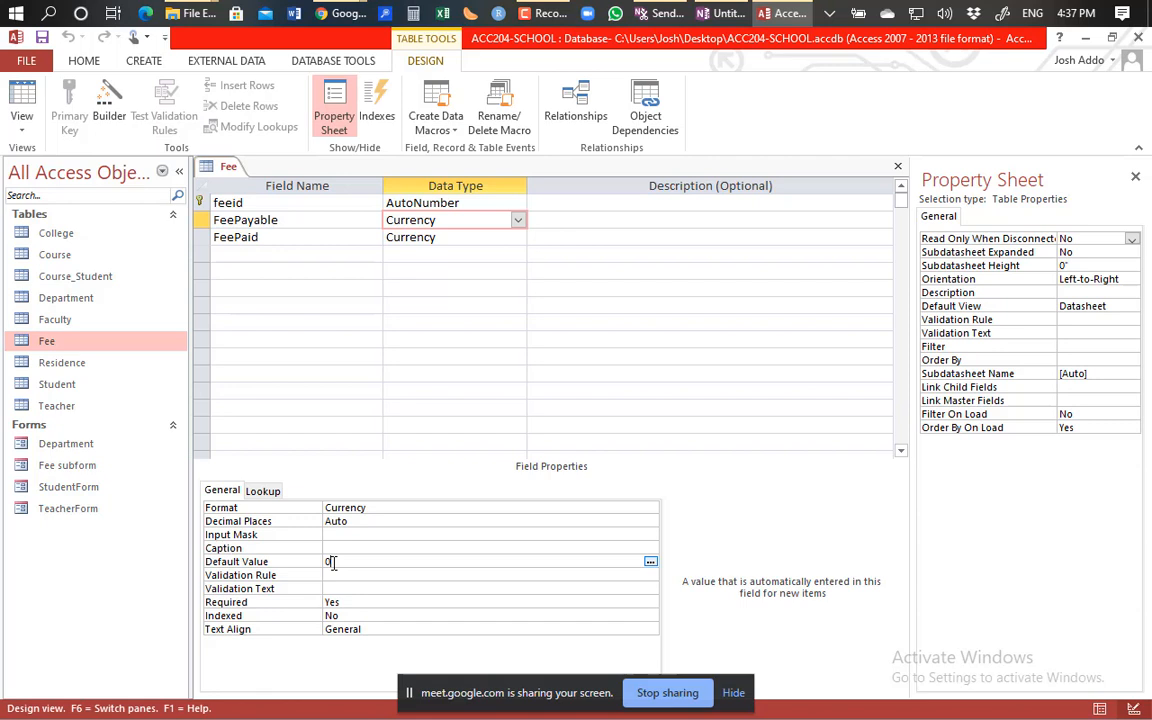
key(BackSpace)
text(2000)
click(22, 95)
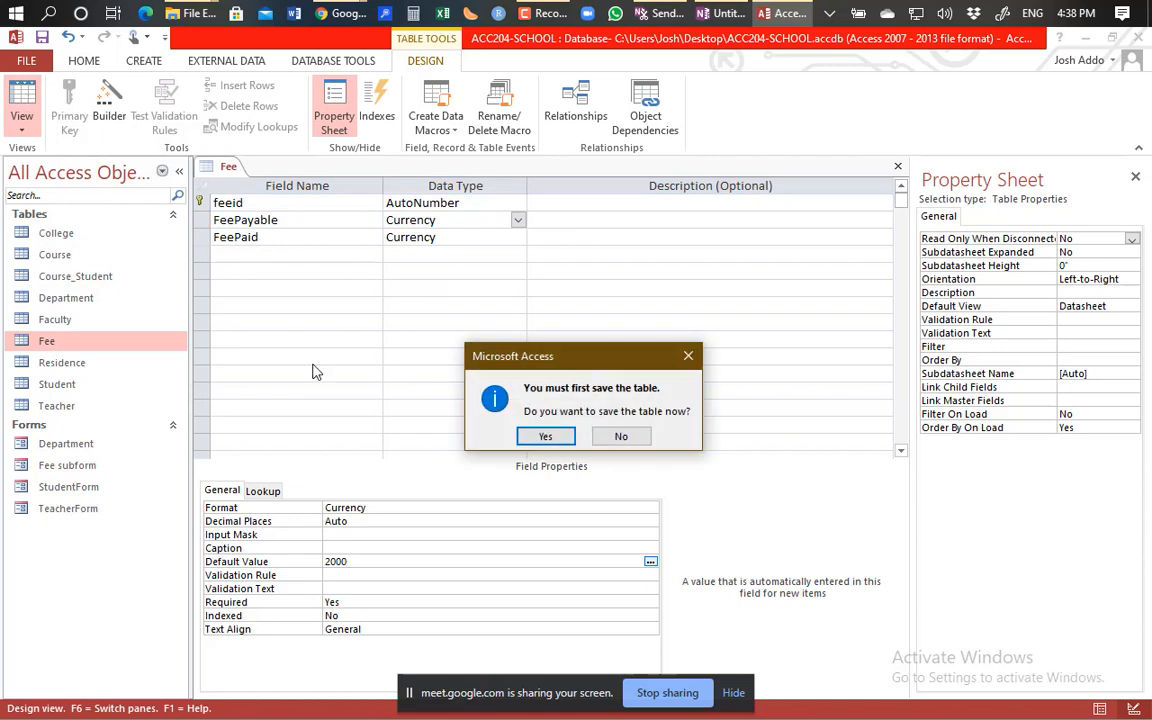
Save the Fee table and confirm the new record row shows $2,000.00 payable.
click(541, 436)
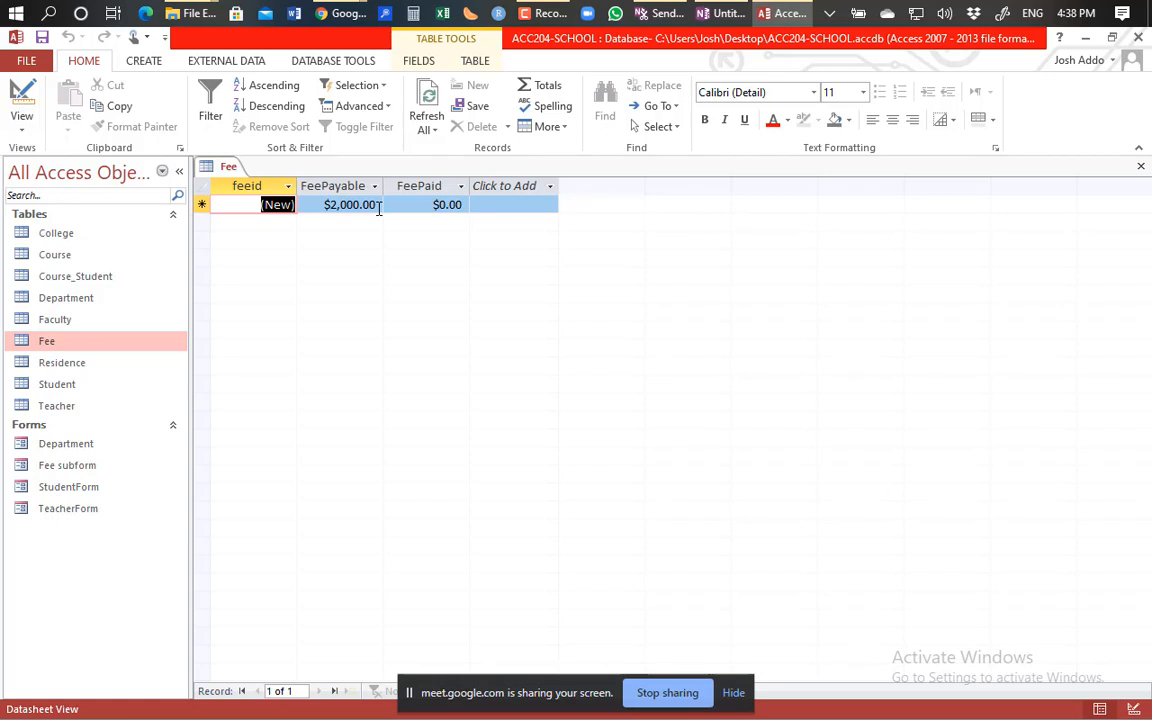
click(513, 204)
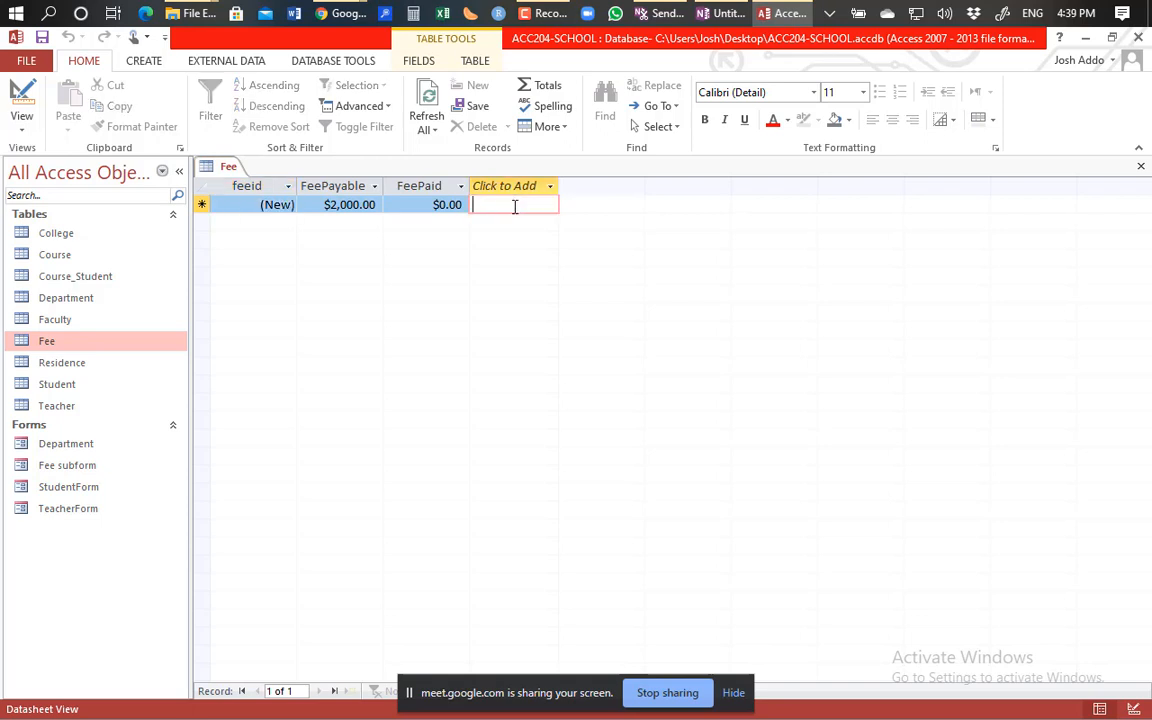
Add a Student field below FeePaid and choose Lookup Wizard as its data type.
click(18, 90)
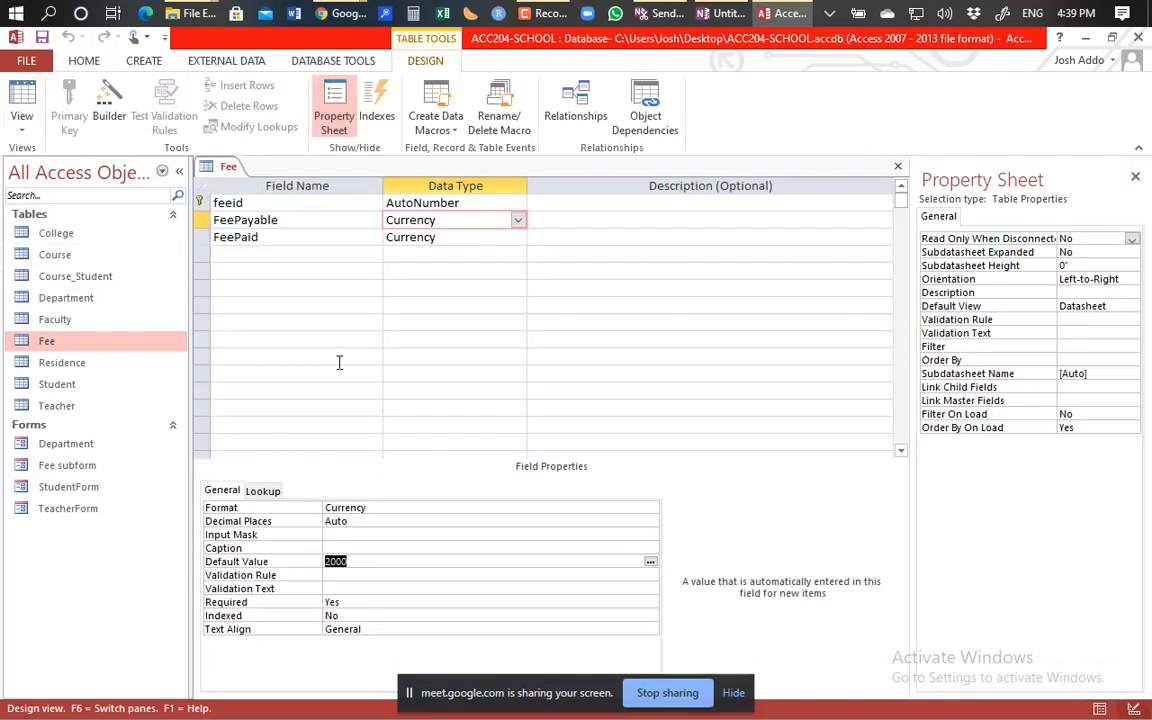
click(214, 254)
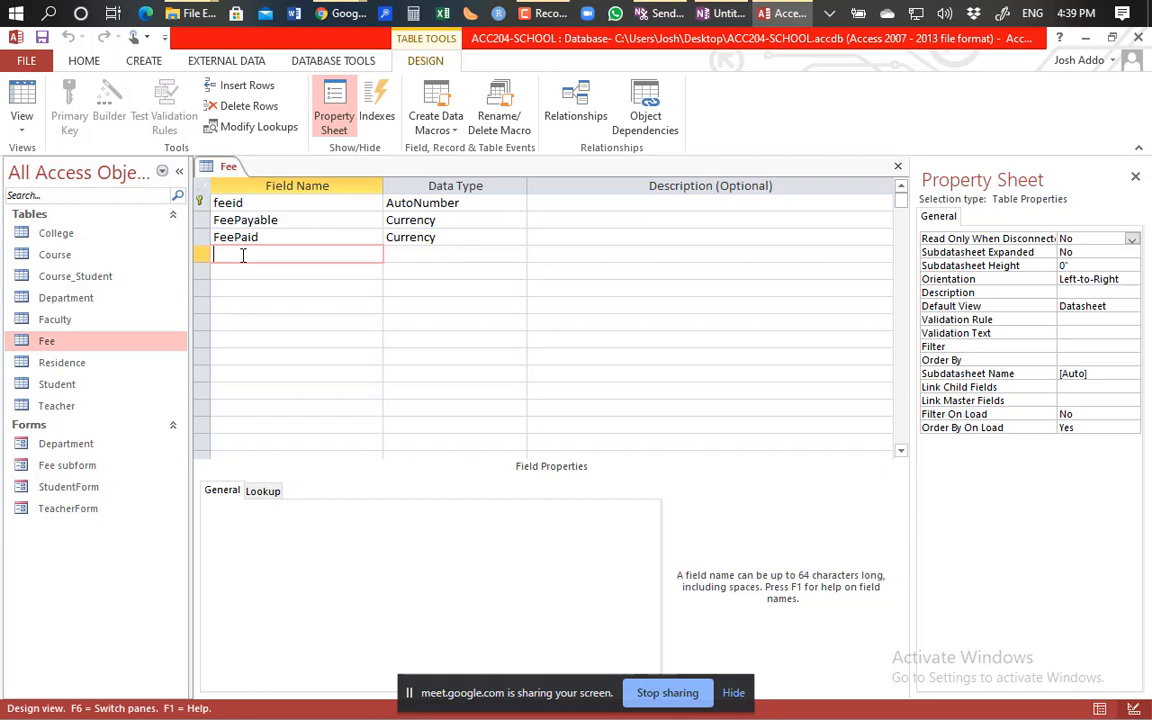
text(Student)
click(458, 250)
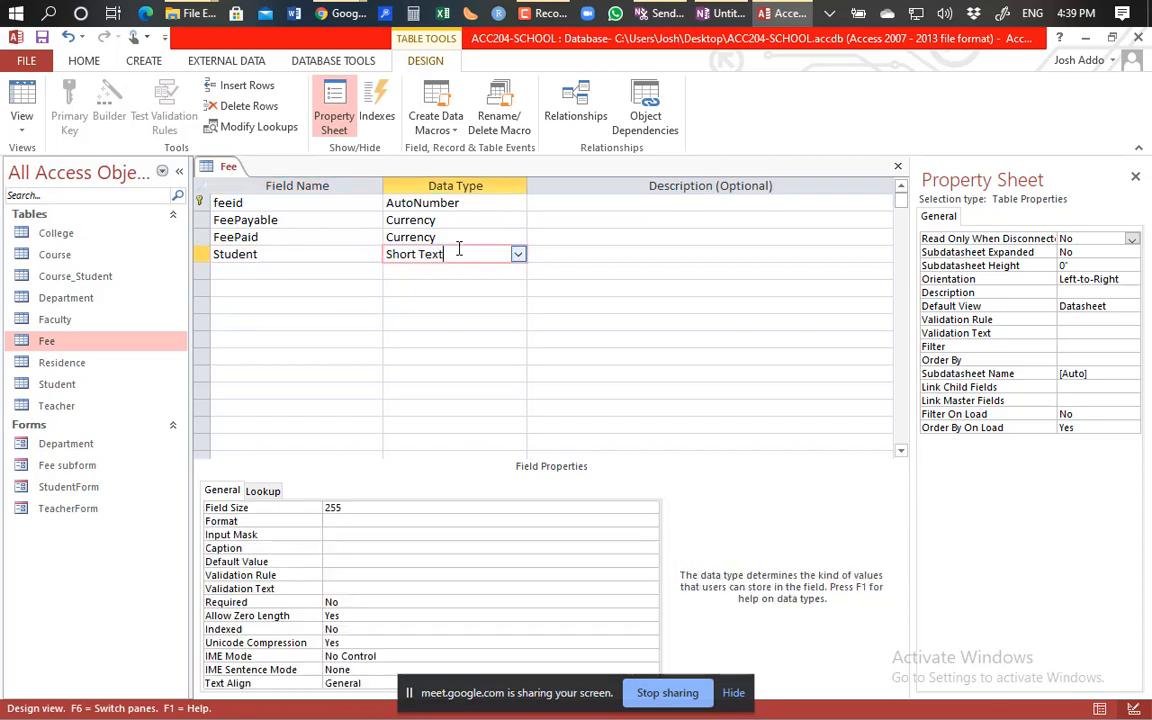
click(518, 255)
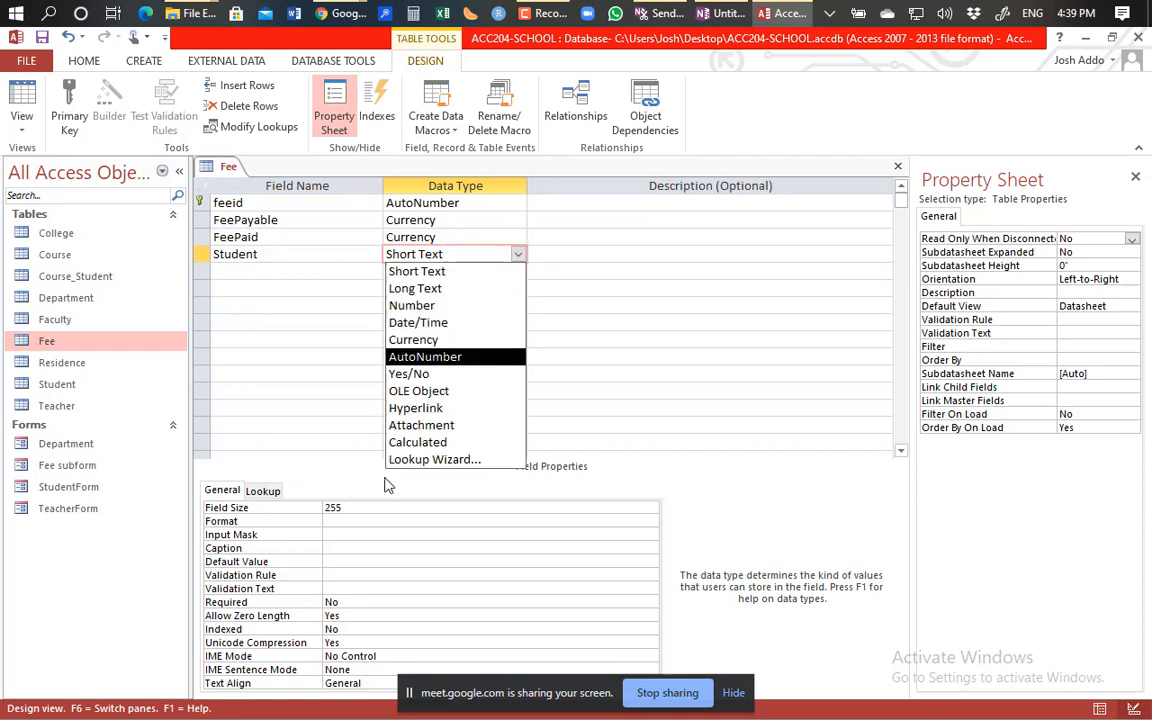
click(442, 459)
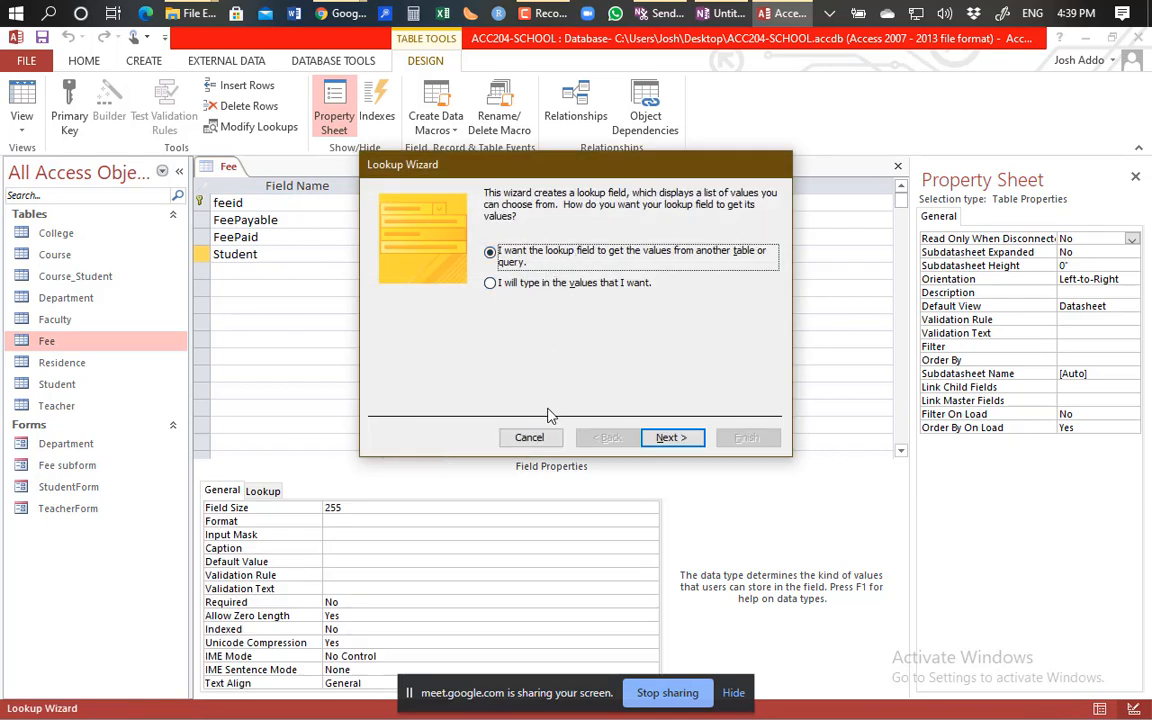
Make the lookup draw from the Student table, using its StudId and IndexNumber columns.
click(664, 437)
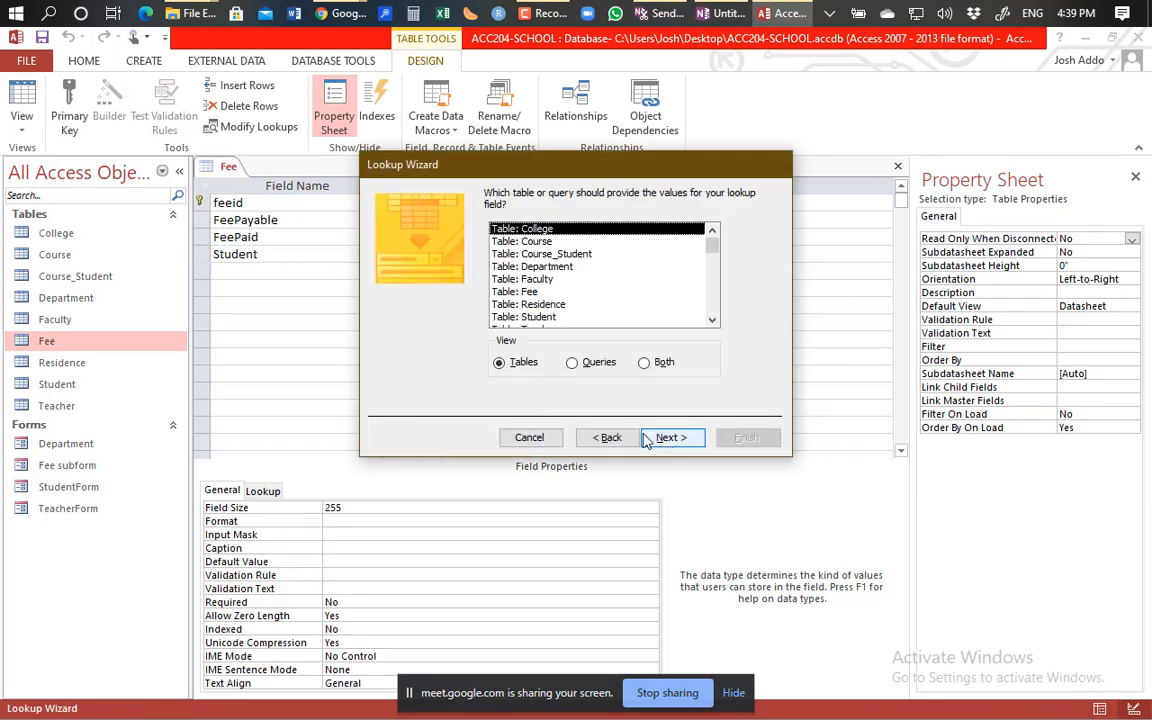
double_click(549, 316)
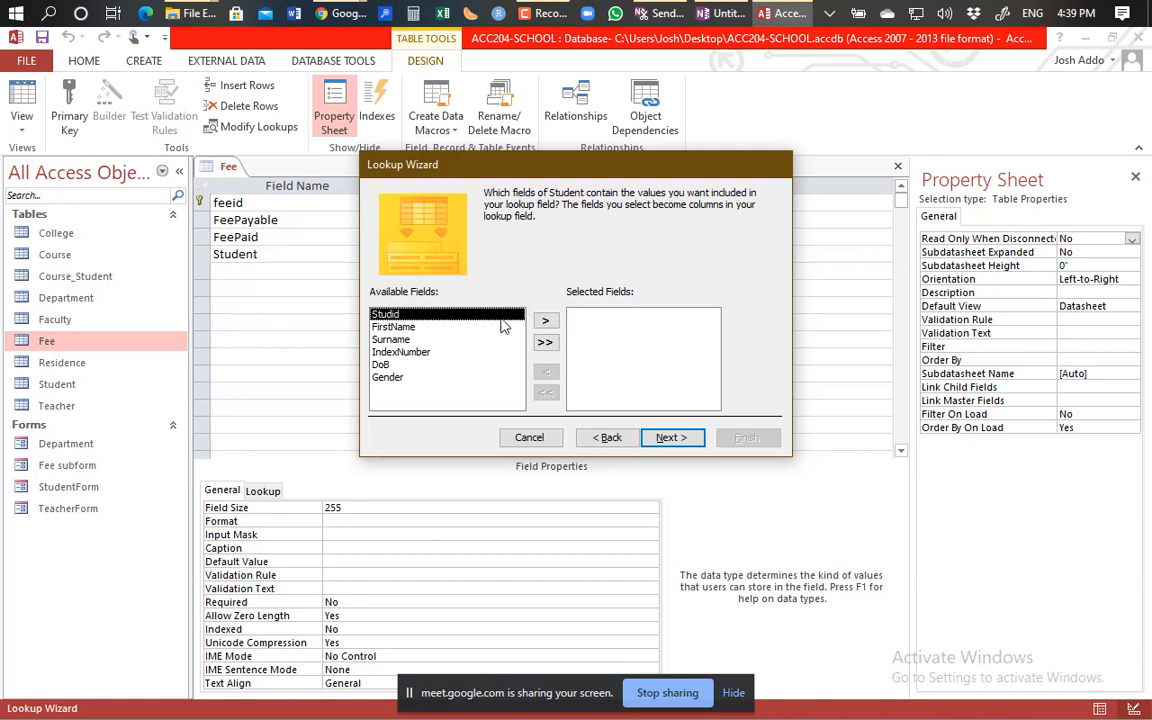
click(545, 321)
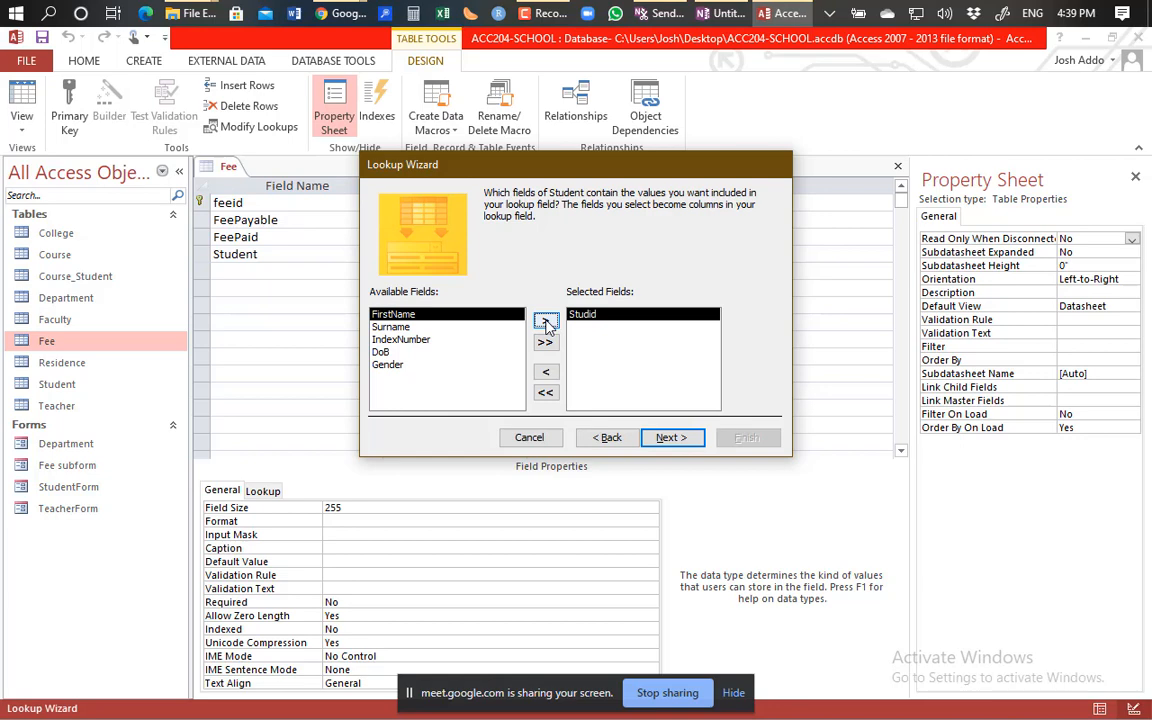
click(418, 341)
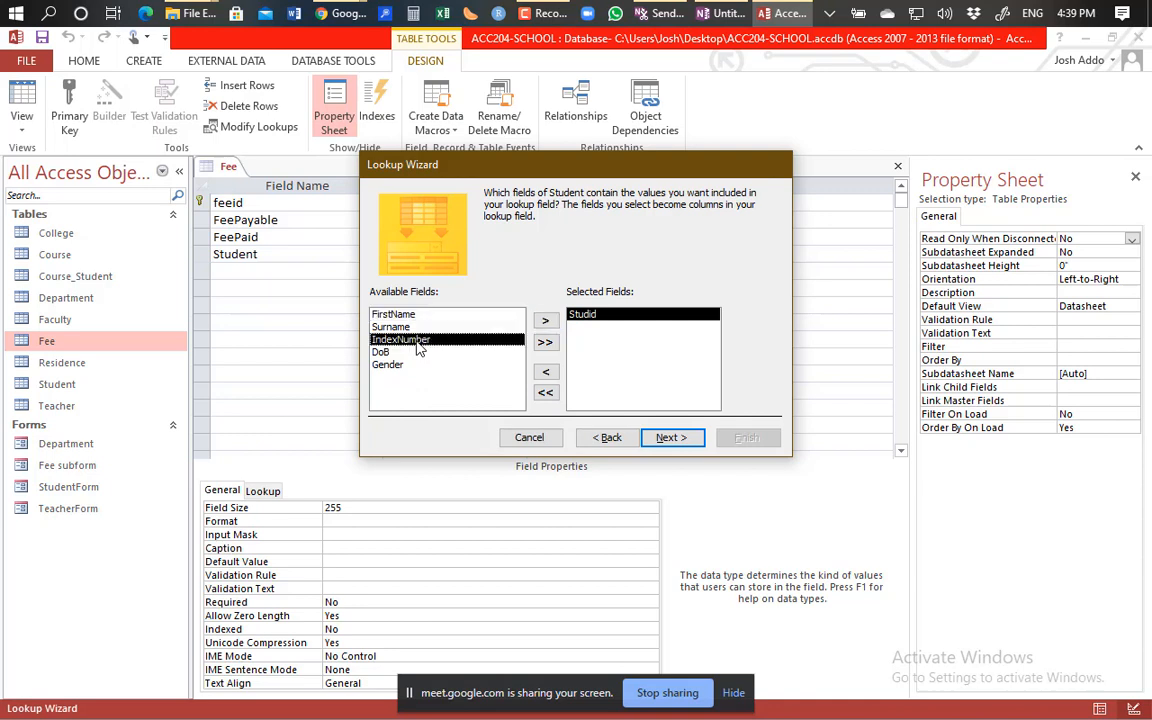
click(545, 323)
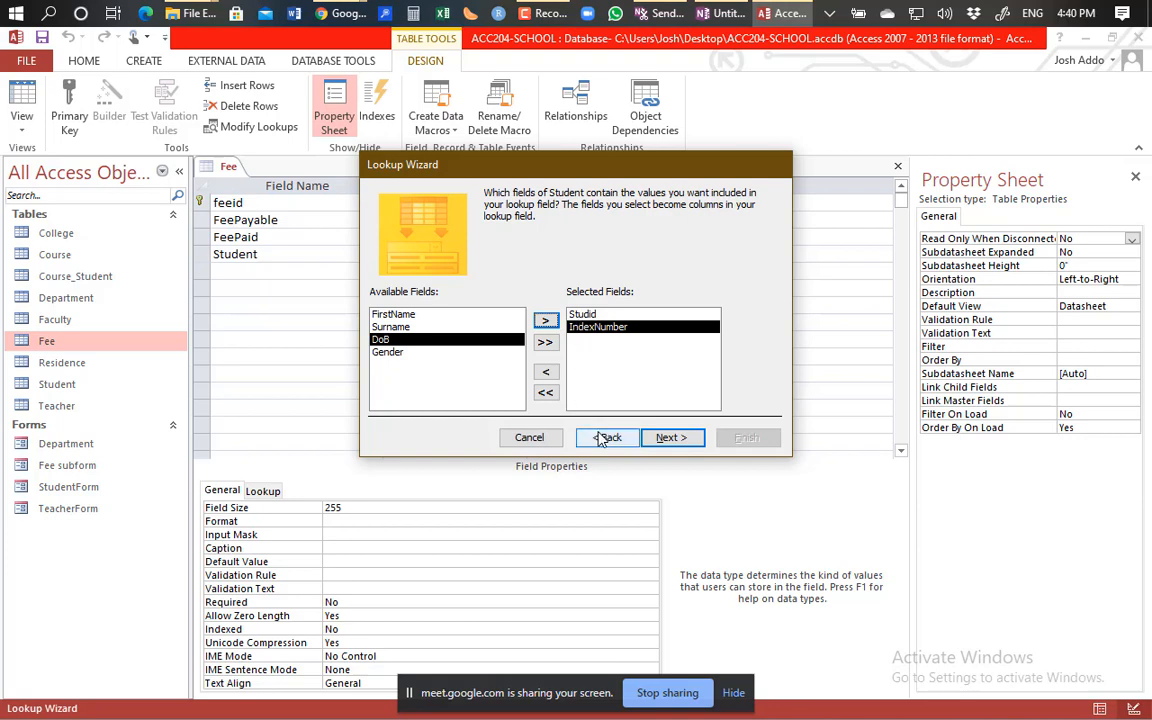
Skip sorting, keep the column widths, enable data integrity, finish the wizard and save.
click(666, 440)
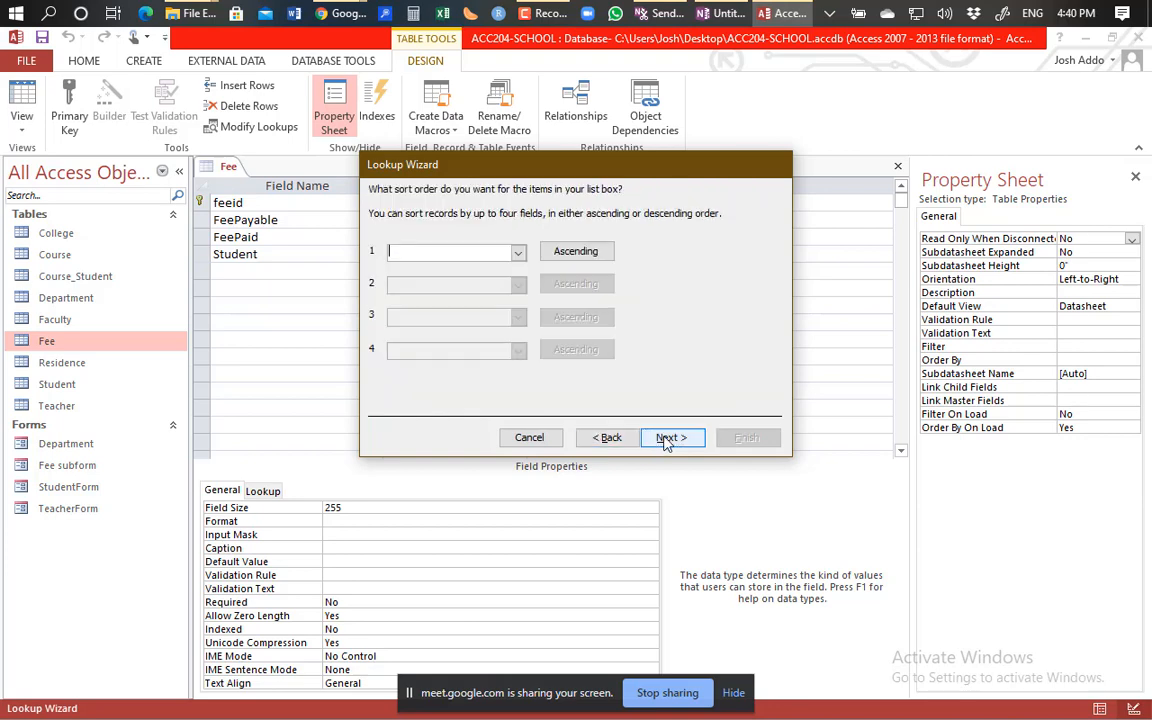
click(666, 440)
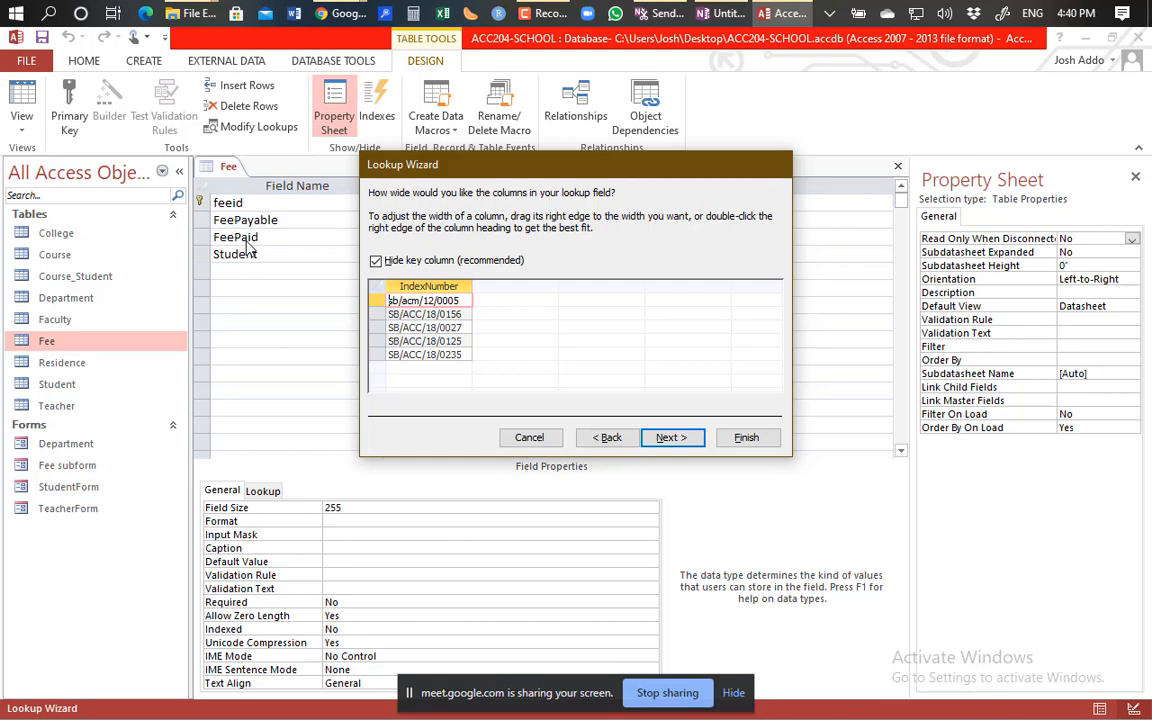
click(673, 438)
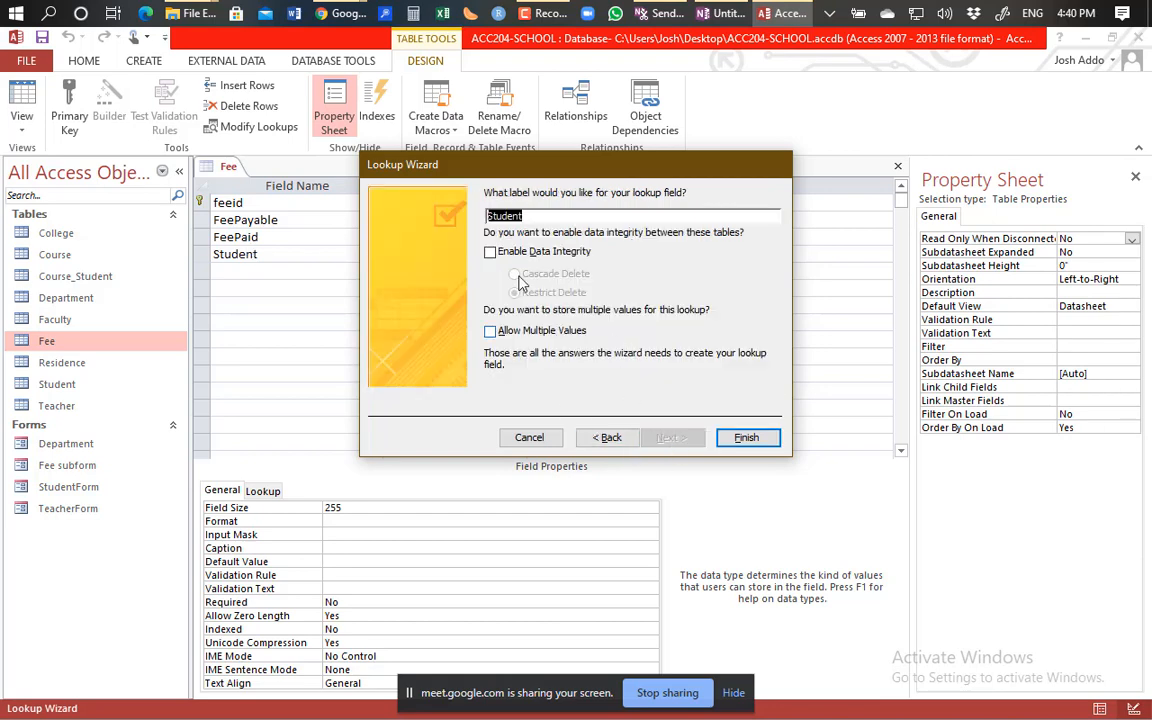
click(490, 252)
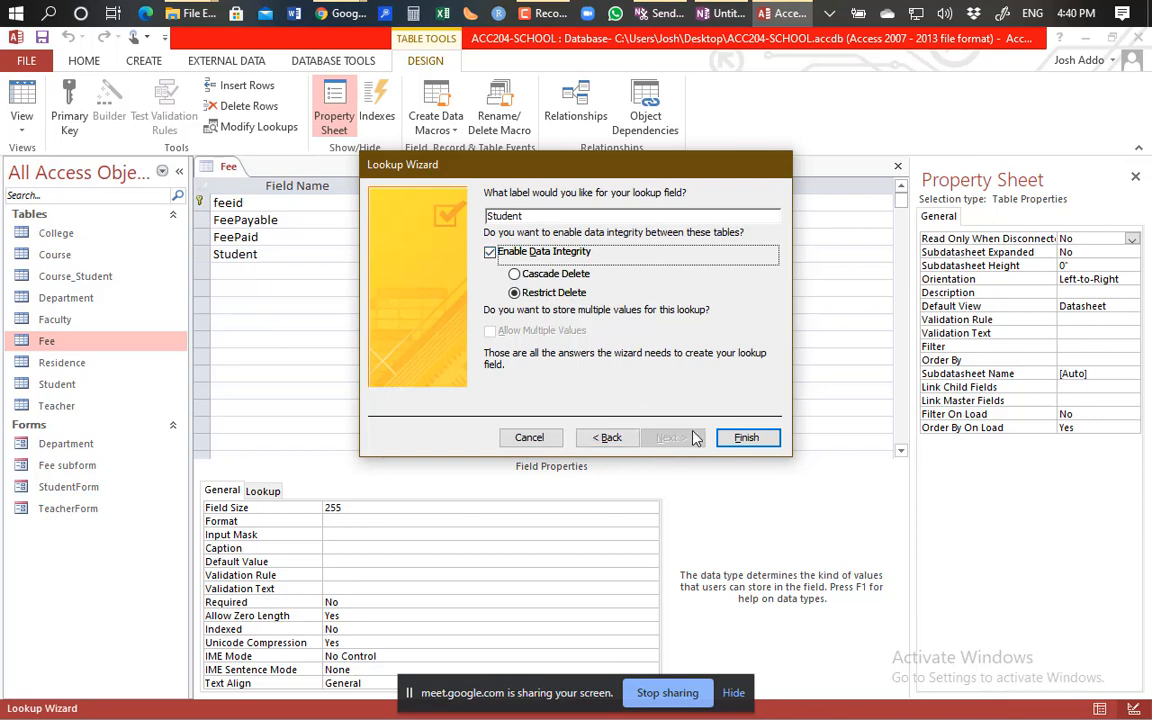
click(742, 438)
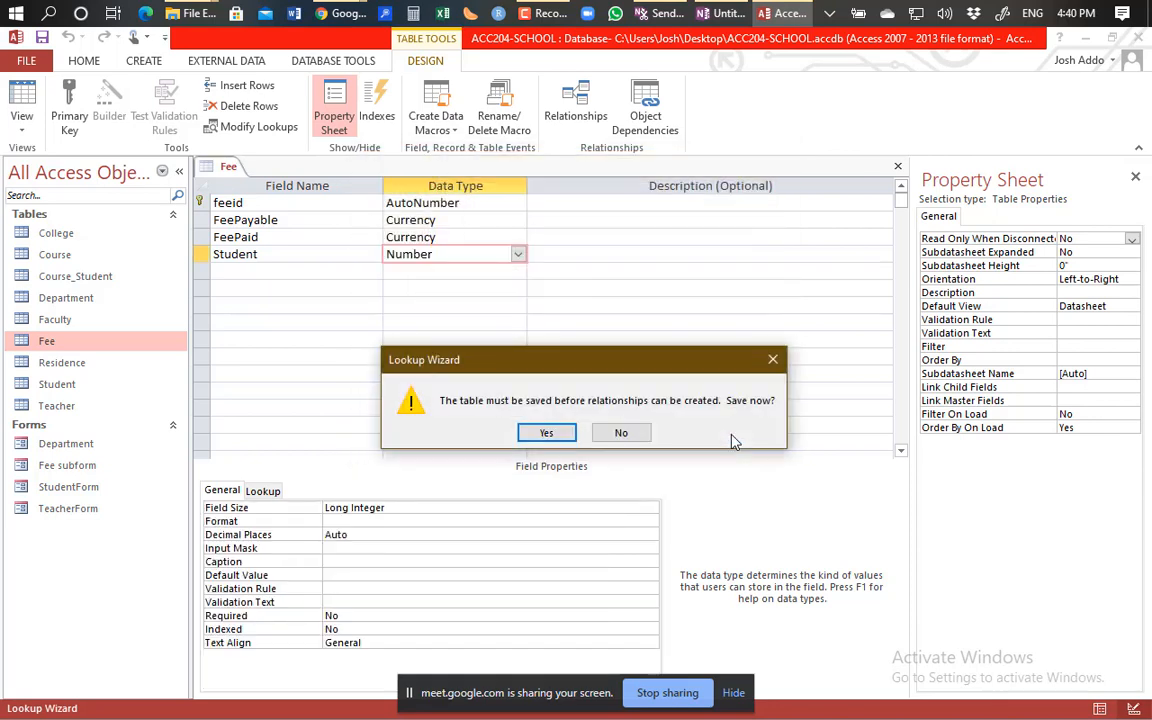
click(546, 432)
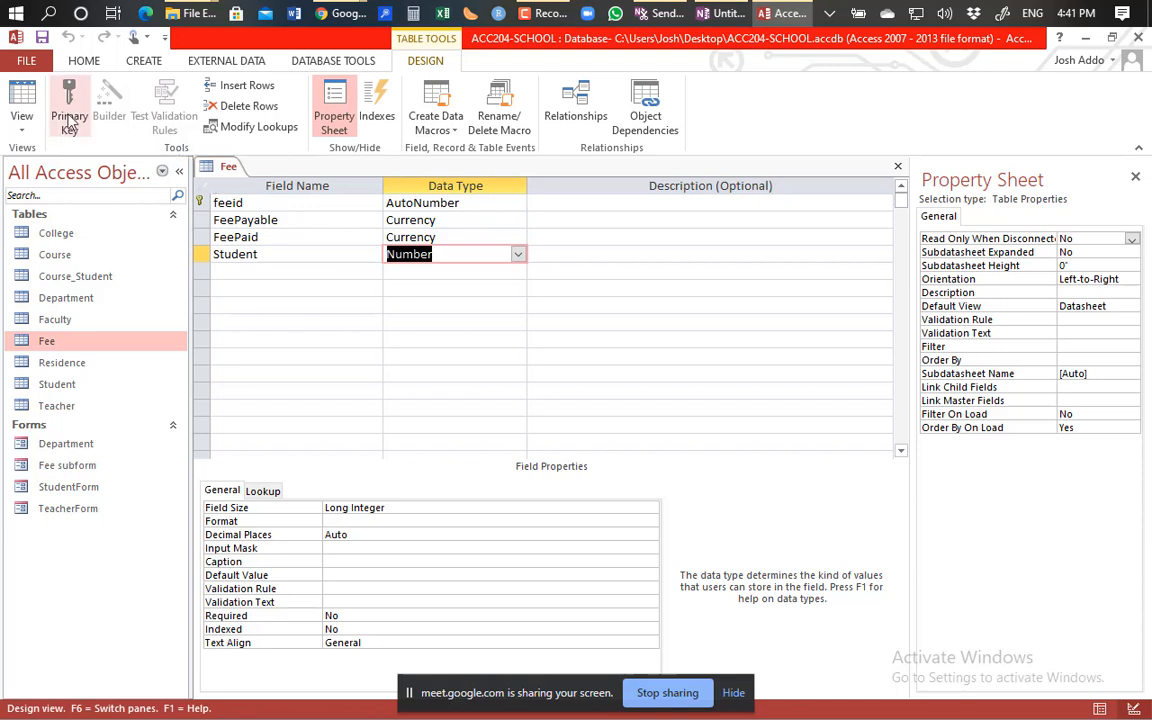
In the Fee datasheet, enter 1000 as the first record's FeePaid amount.
click(24, 100)
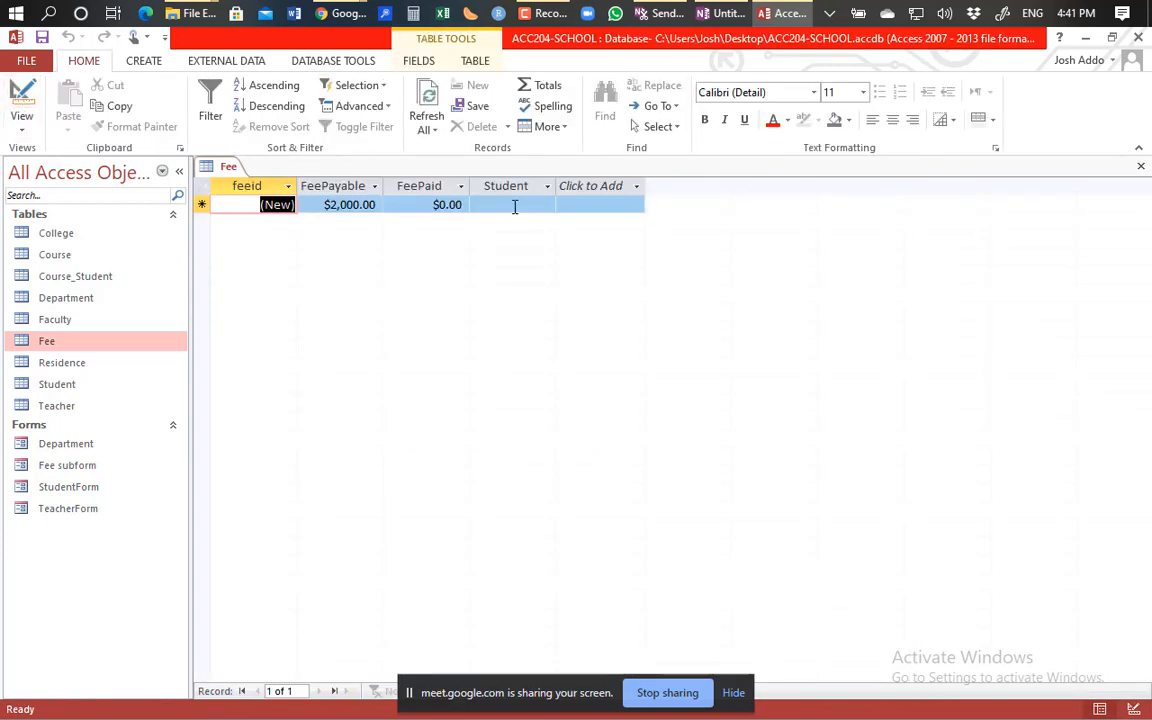
click(496, 202)
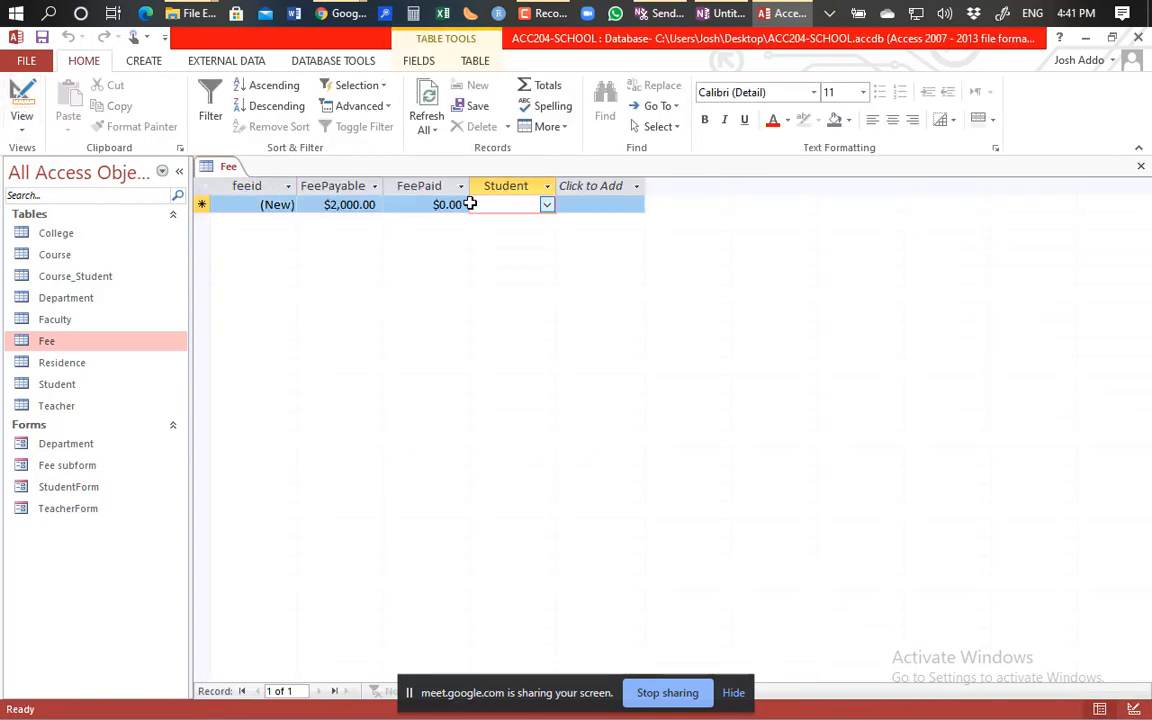
click(409, 207)
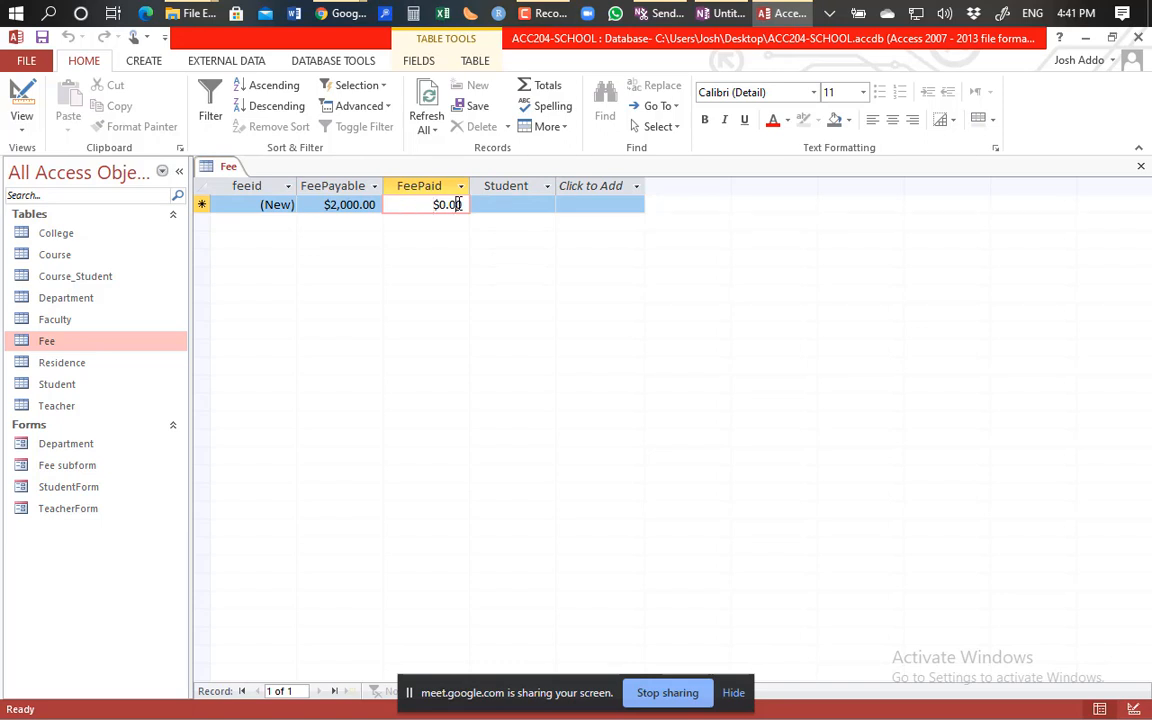
key(BackSpace)
key(BackSpace)
key(BackSpace)
key(BackSpace)
key(BackSpace)
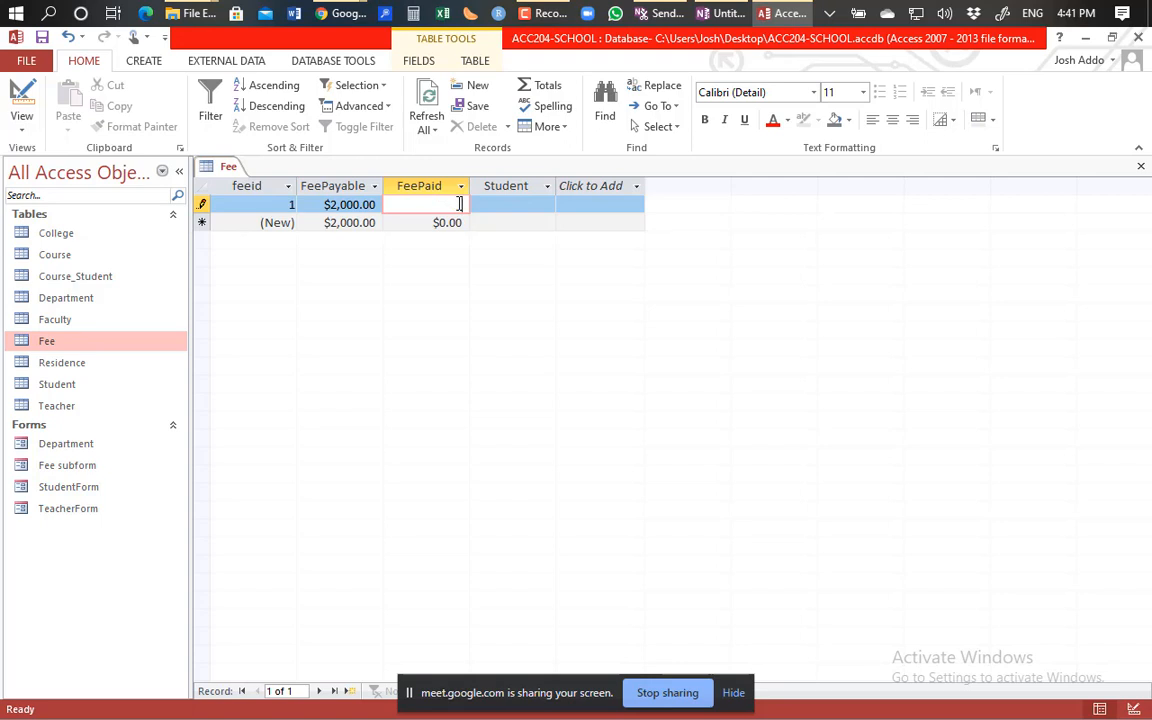
text(1000)
key(Tab)
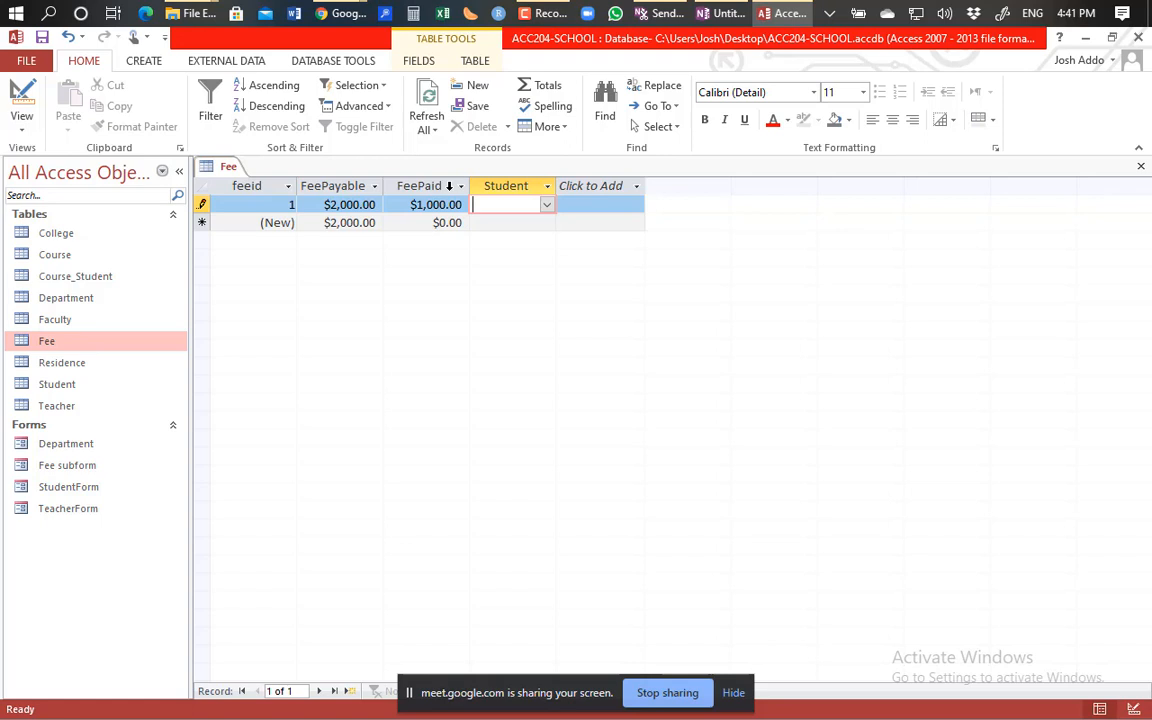
Widen the Student column and pick the last student index number for record 1.
click(547, 205)
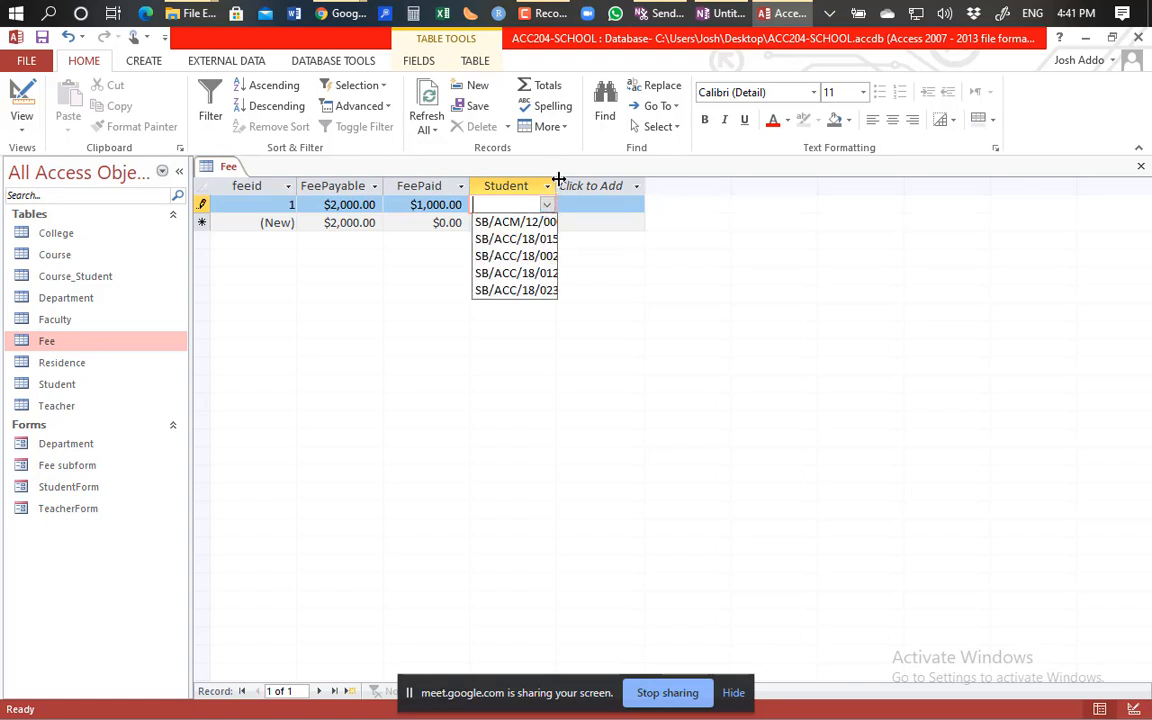
drag(557, 181, 640, 190)
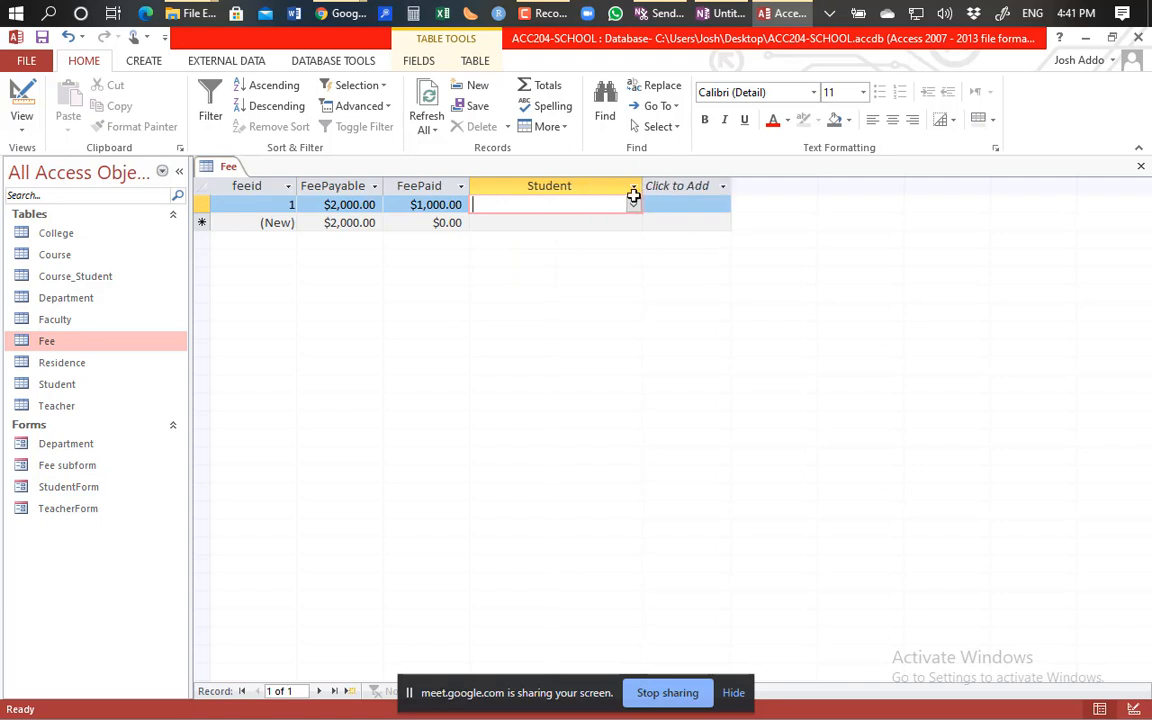
click(633, 206)
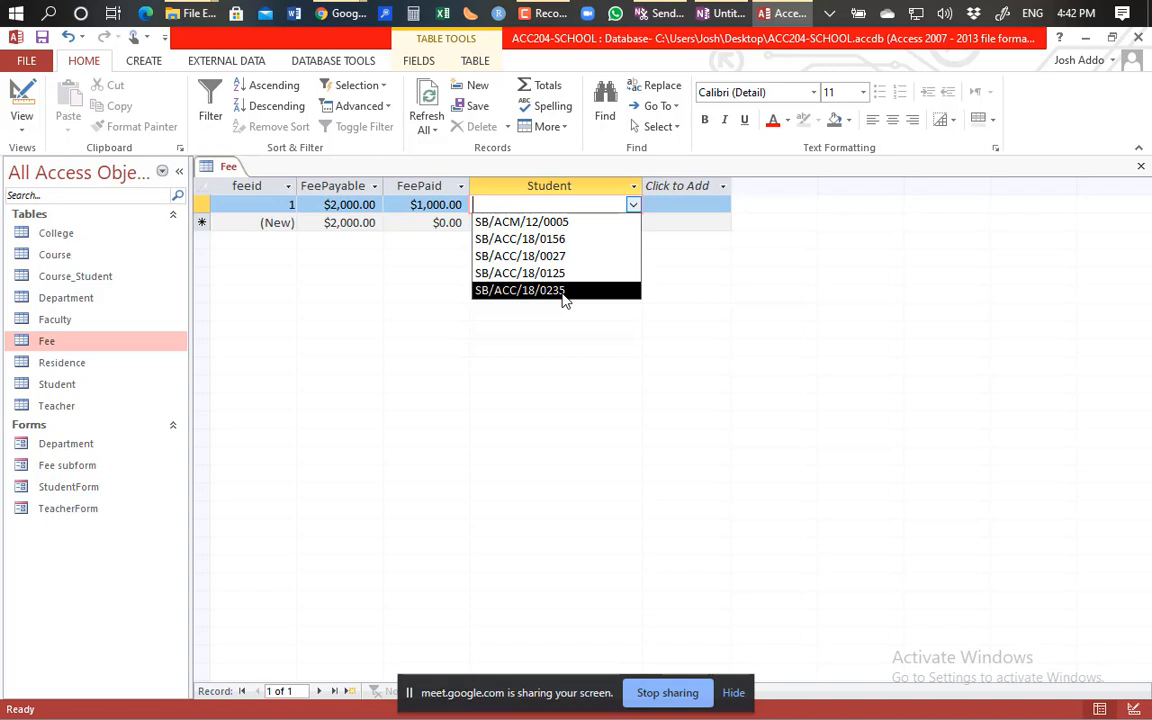
click(563, 292)
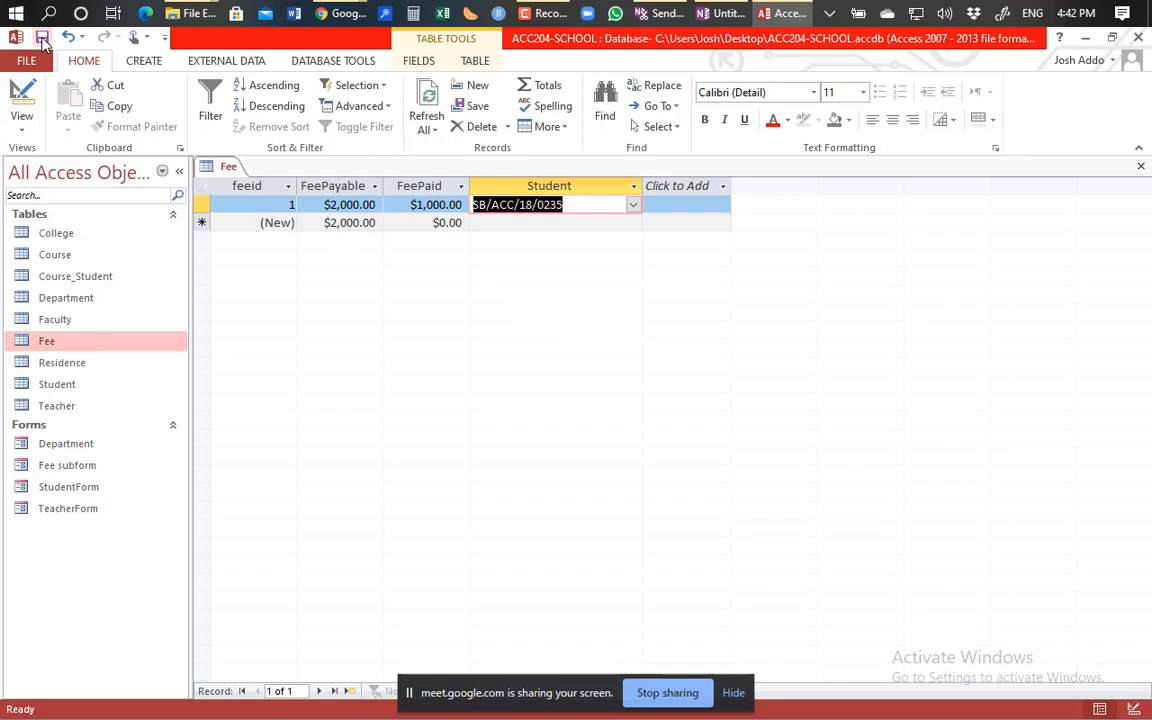
Add a Receipt field of Attachment type below Student and save the Fee table.
click(22, 95)
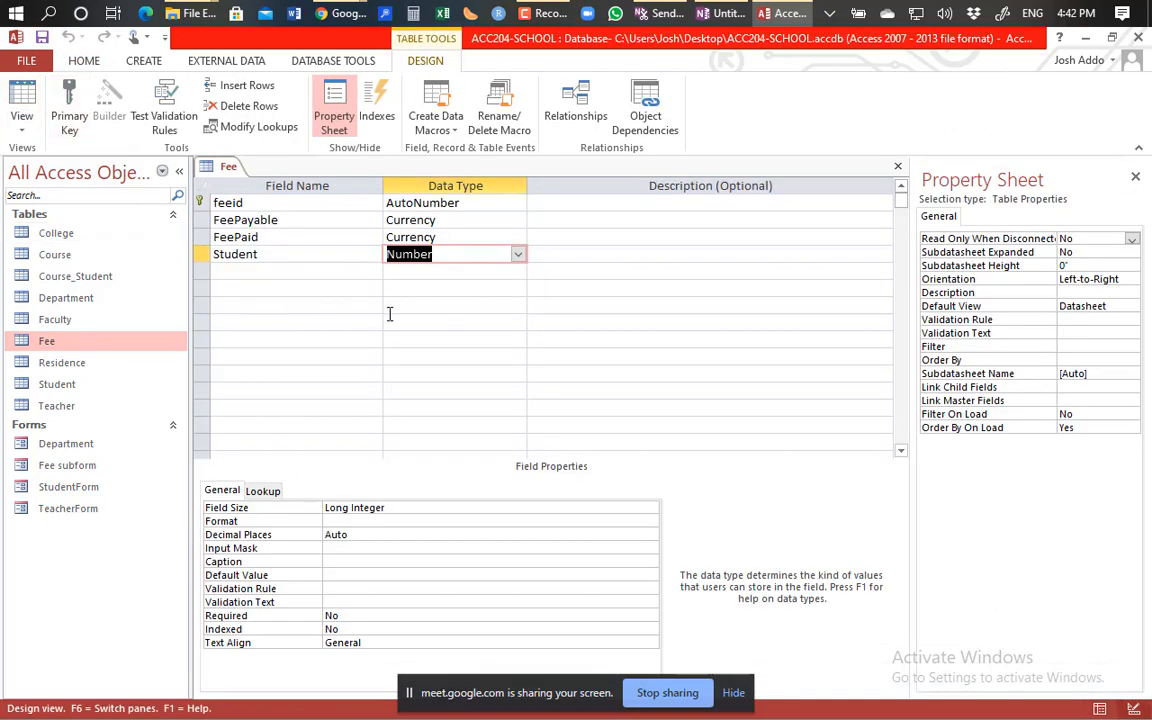
click(236, 270)
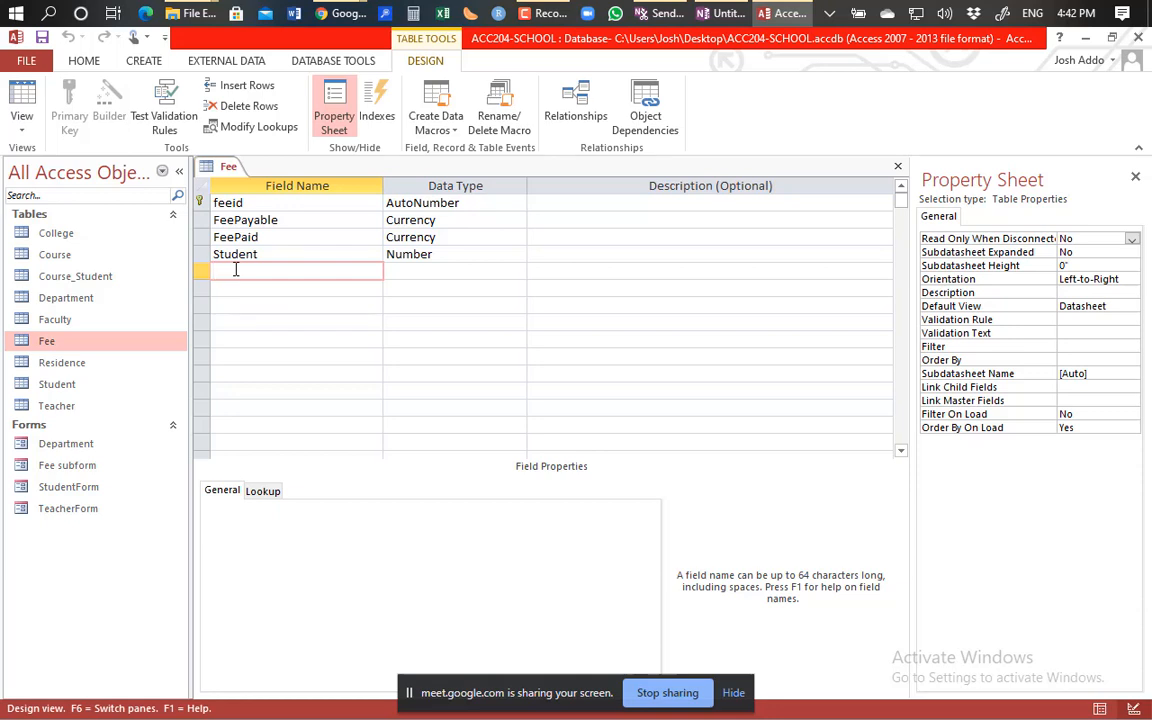
text(Receiptr)
key(BackSpace)
click(499, 271)
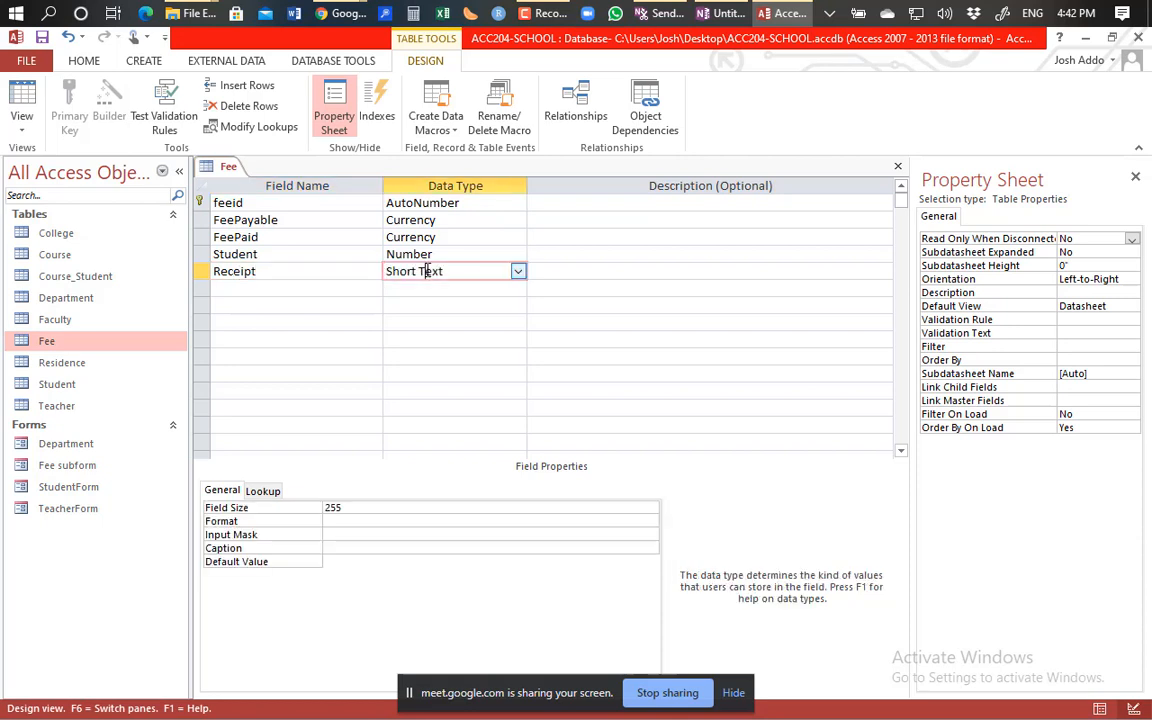
click(518, 271)
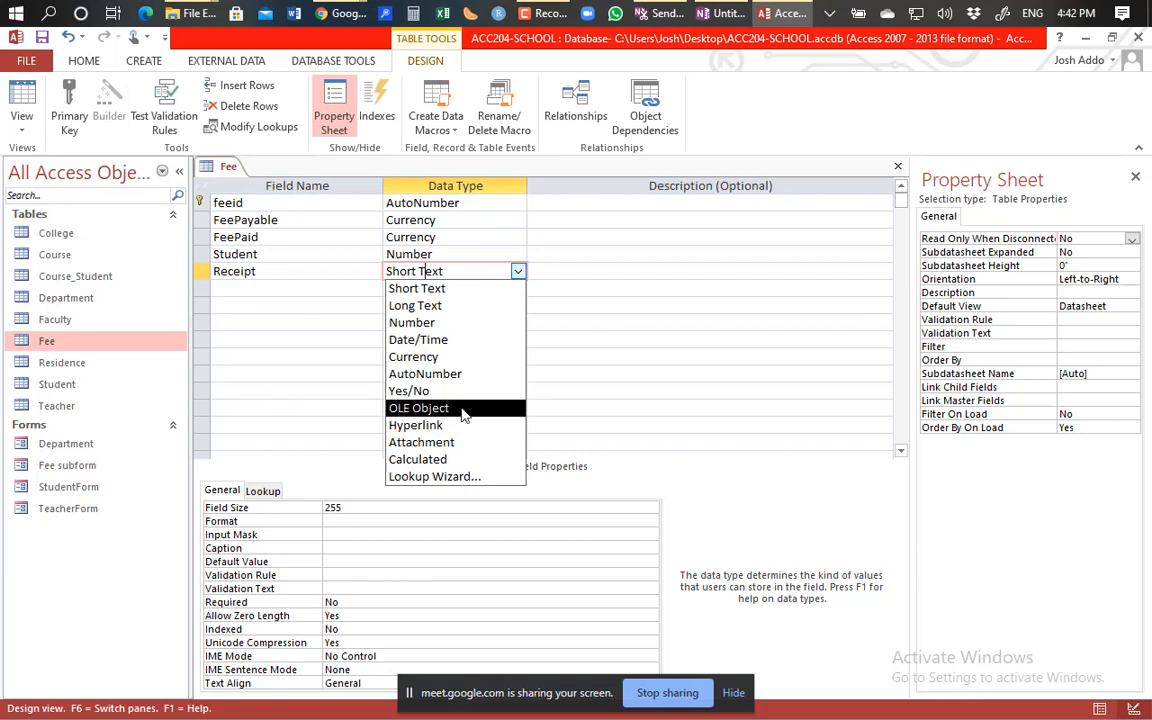
click(455, 446)
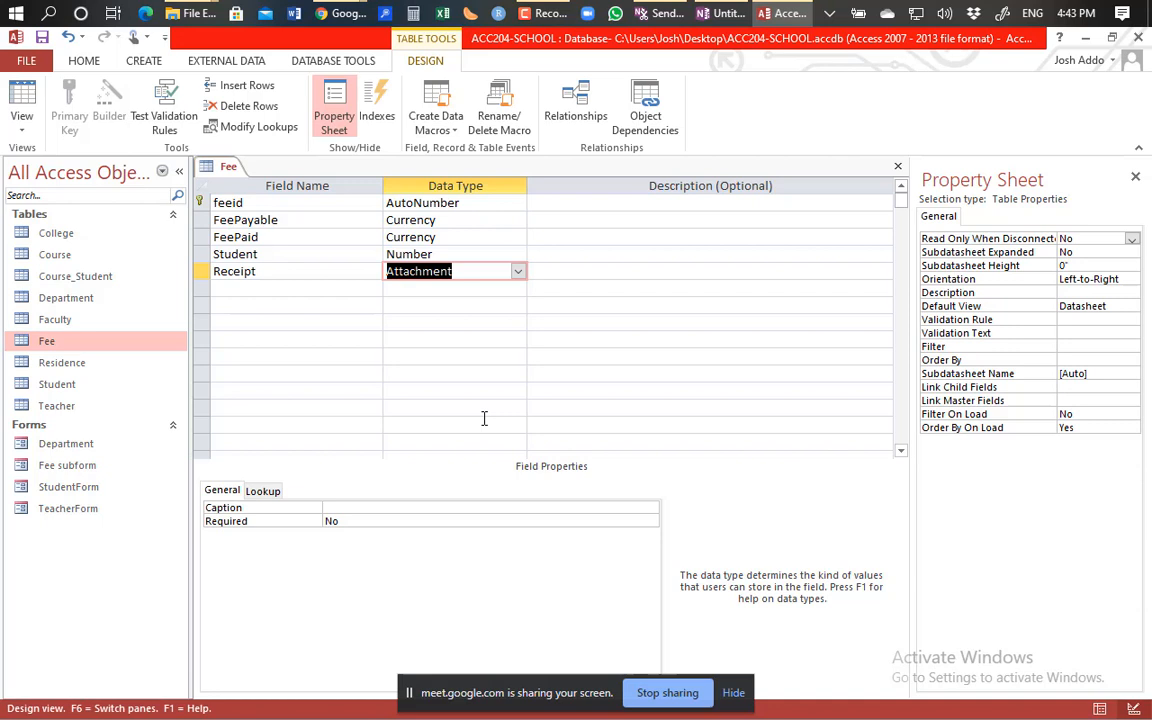
click(22, 98)
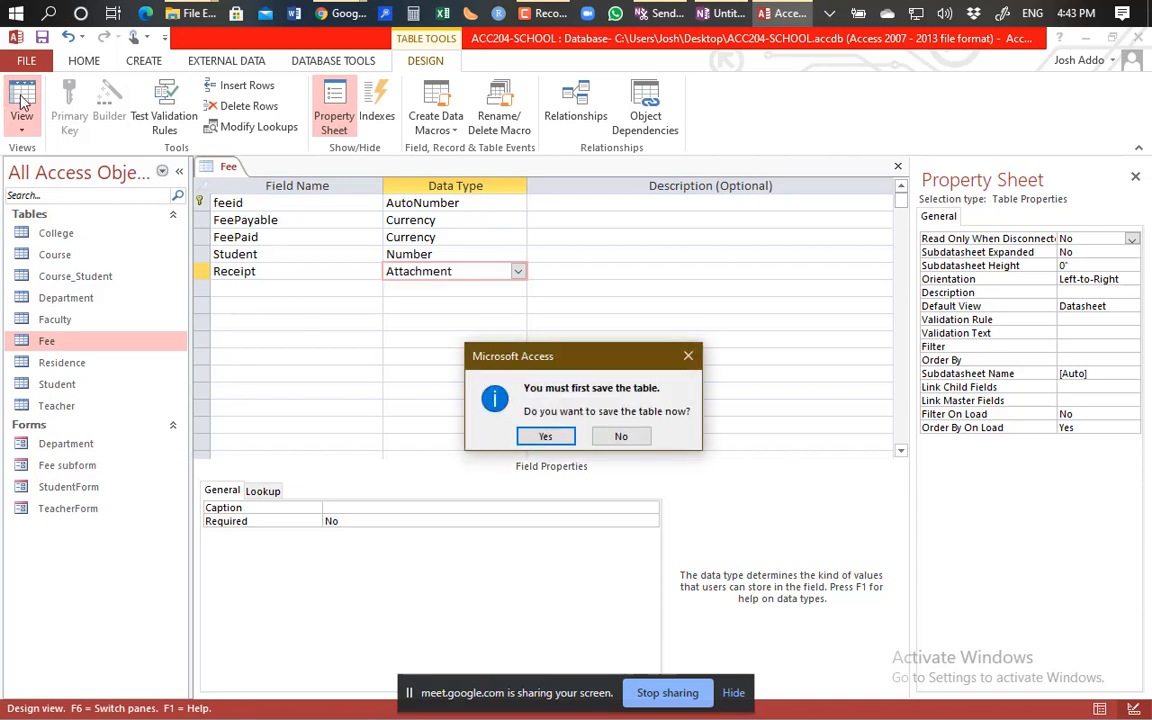
click(541, 437)
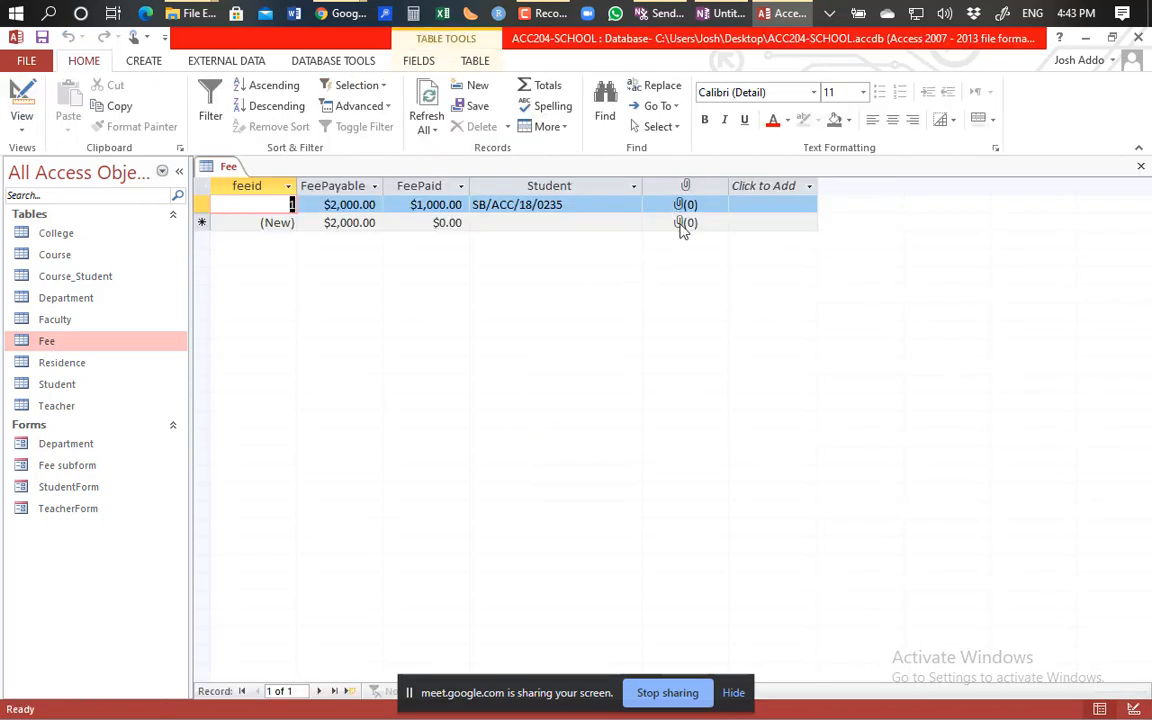
Start a second Fee record with FeePaid set to 2000.
click(683, 208)
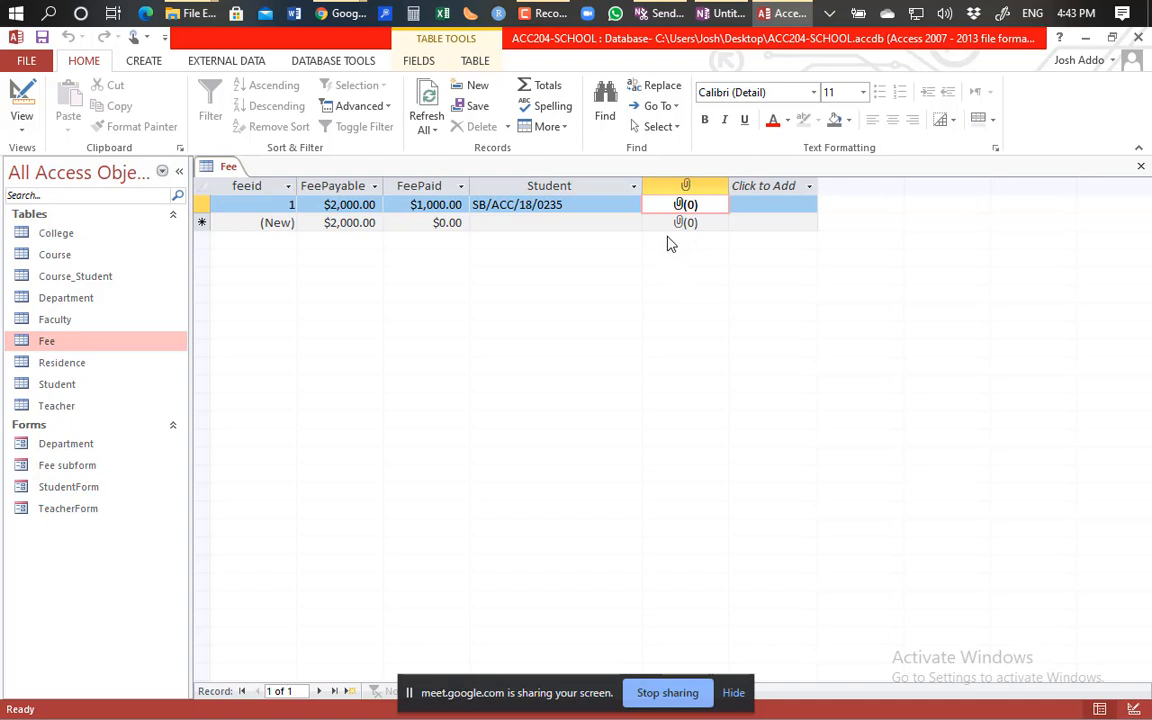
click(525, 223)
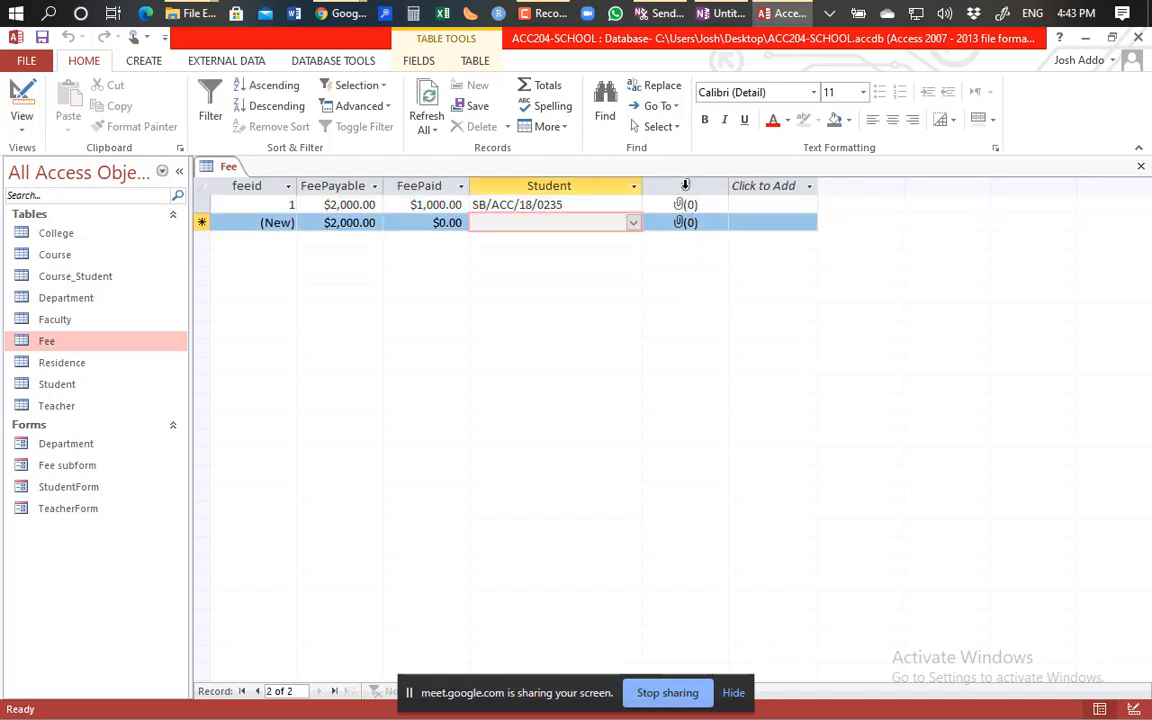
click(680, 204)
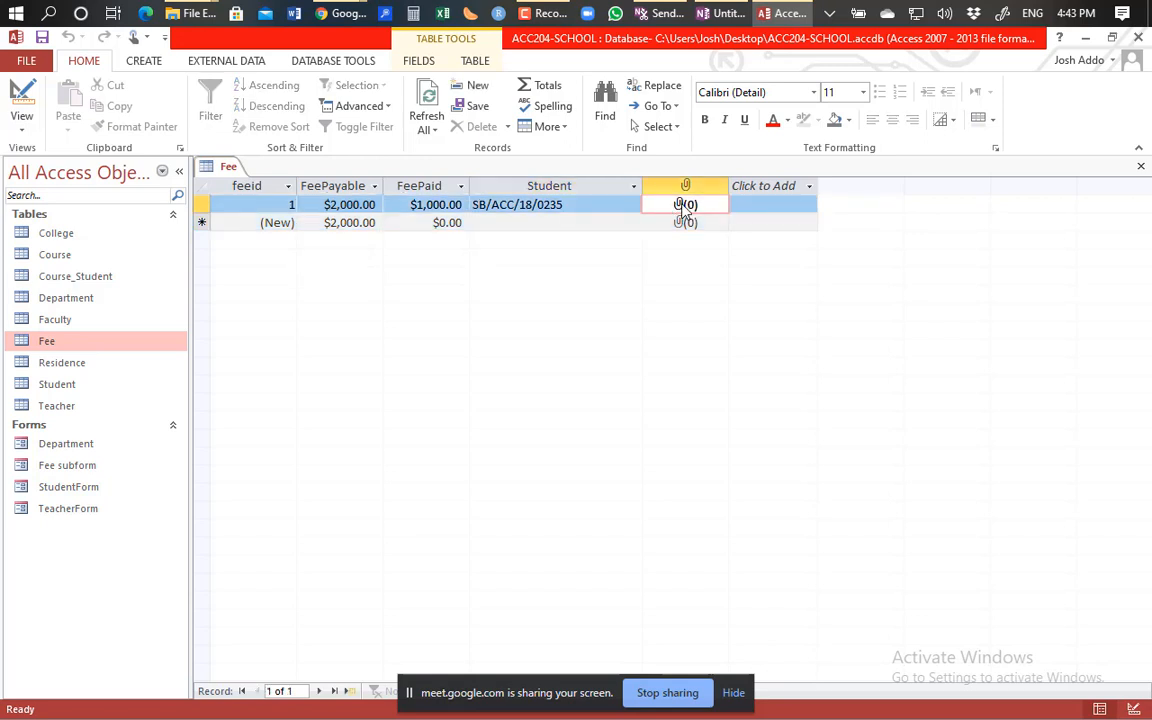
click(404, 222)
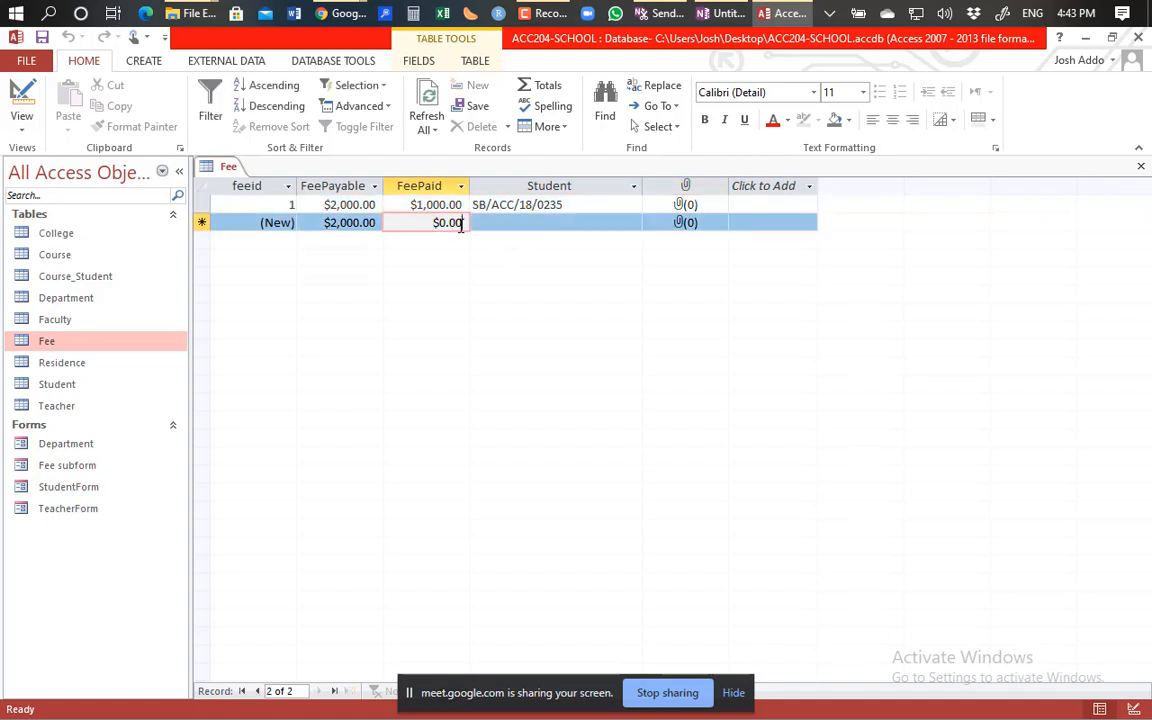
key(BackSpace)
key(BackSpace)
key(BackSpace)
key(BackSpace)
key(BackSpace)
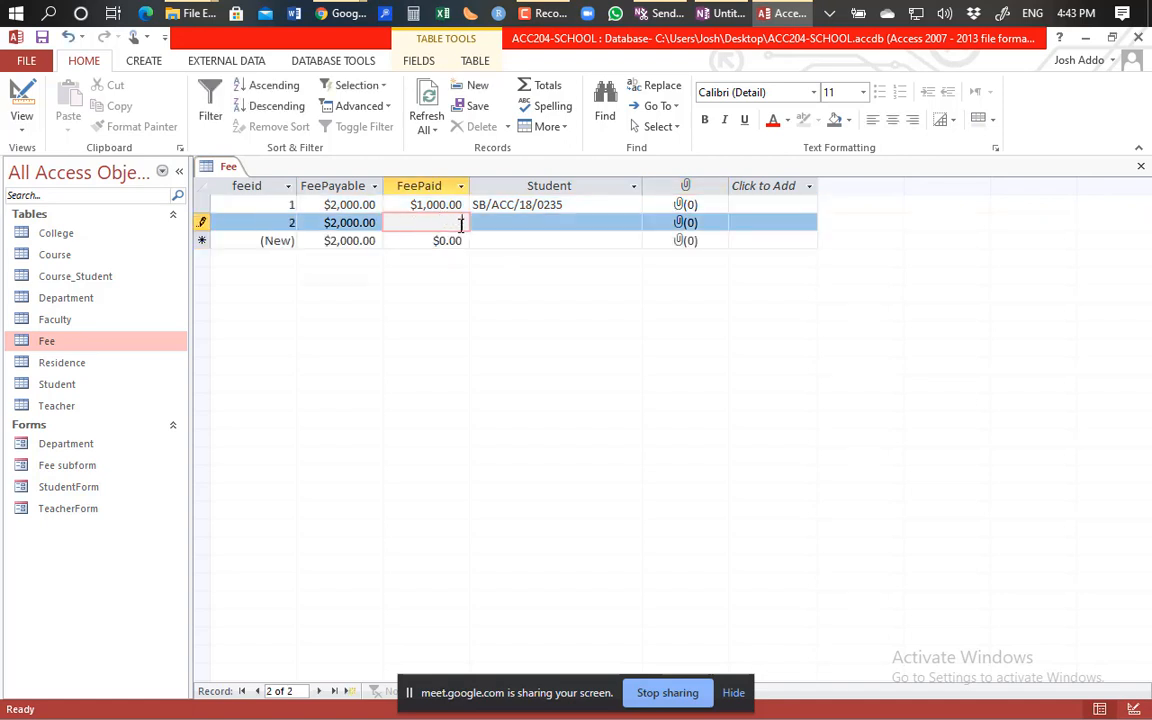
text(2000)
key(Tab)
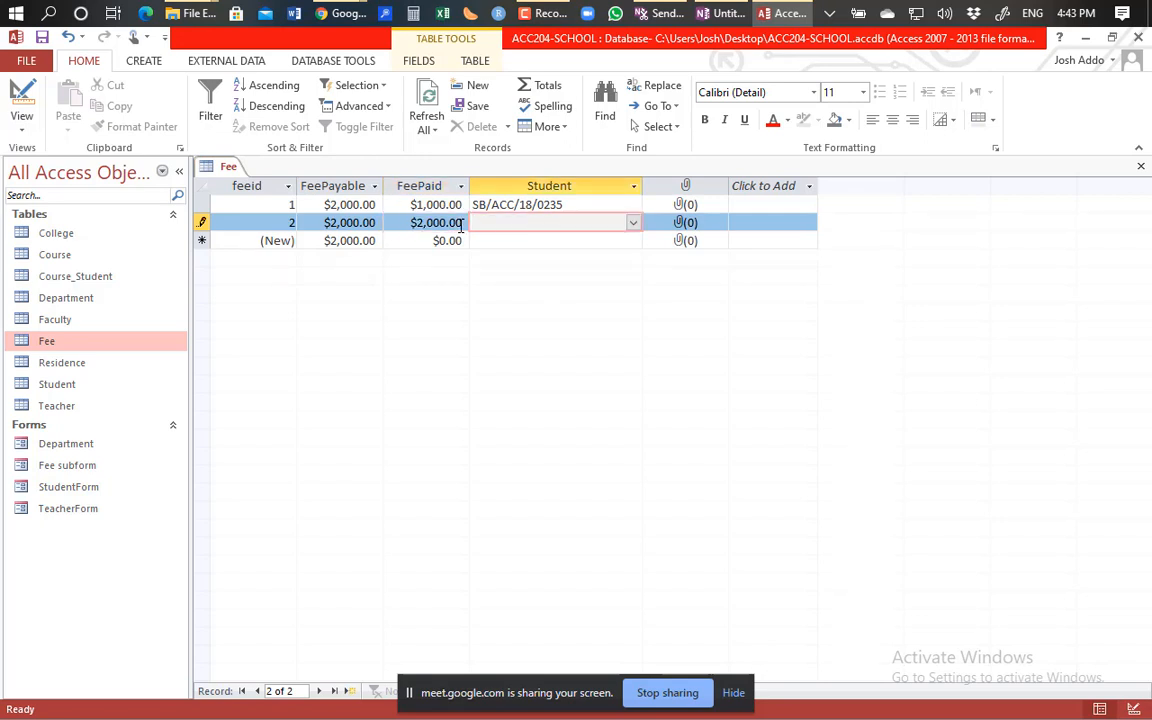
click(633, 222)
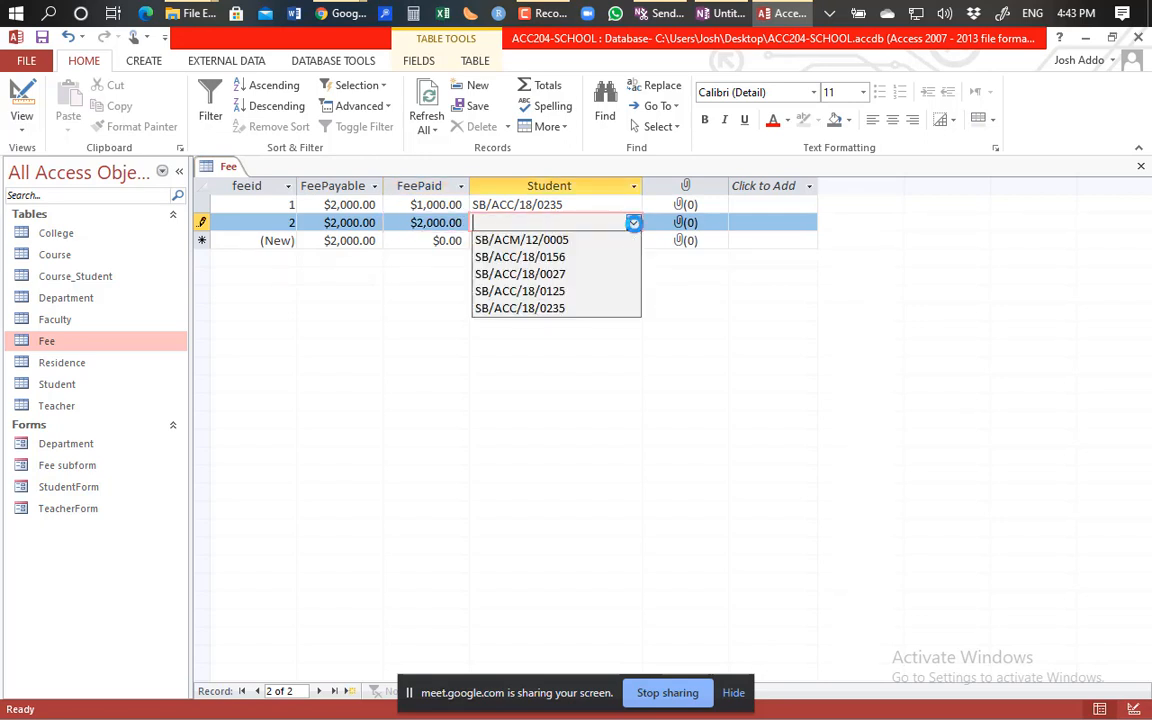
click(580, 241)
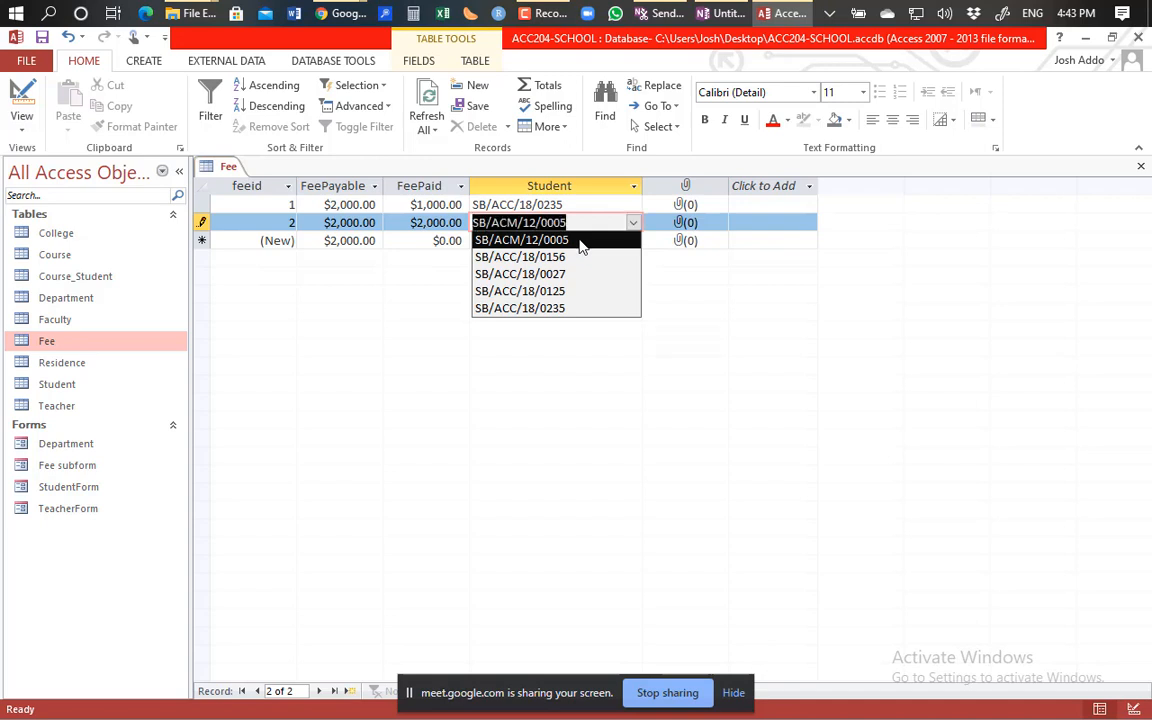
click(679, 226)
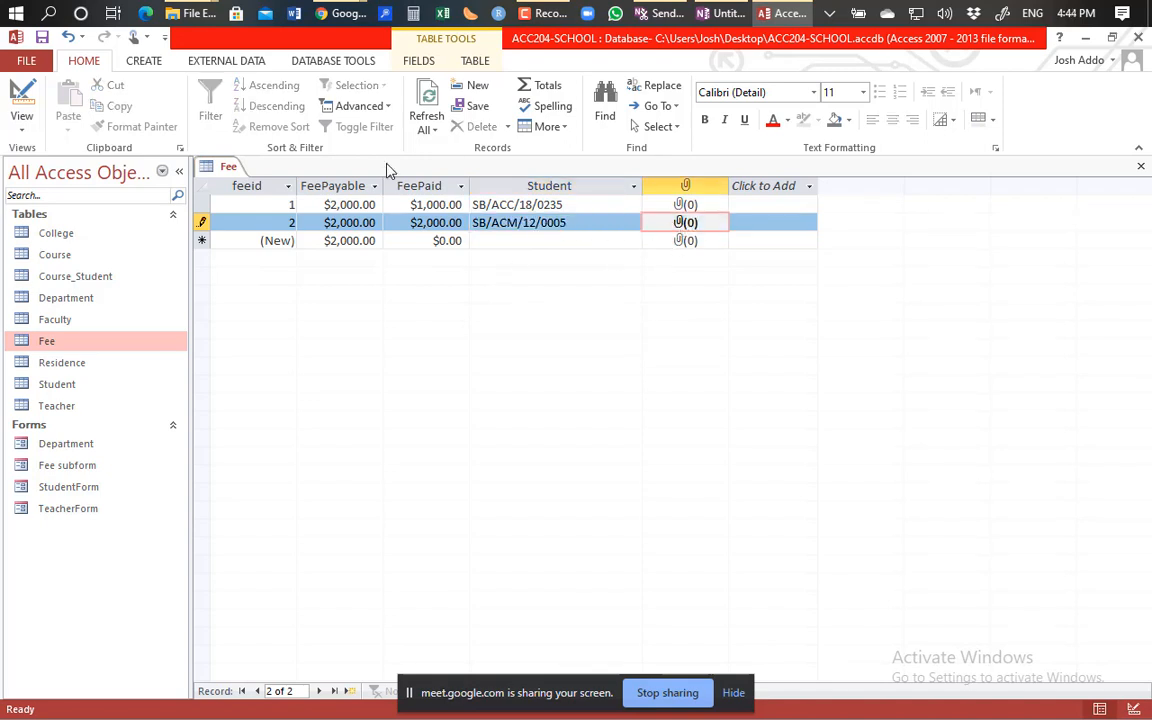
click(41, 36)
click(681, 239)
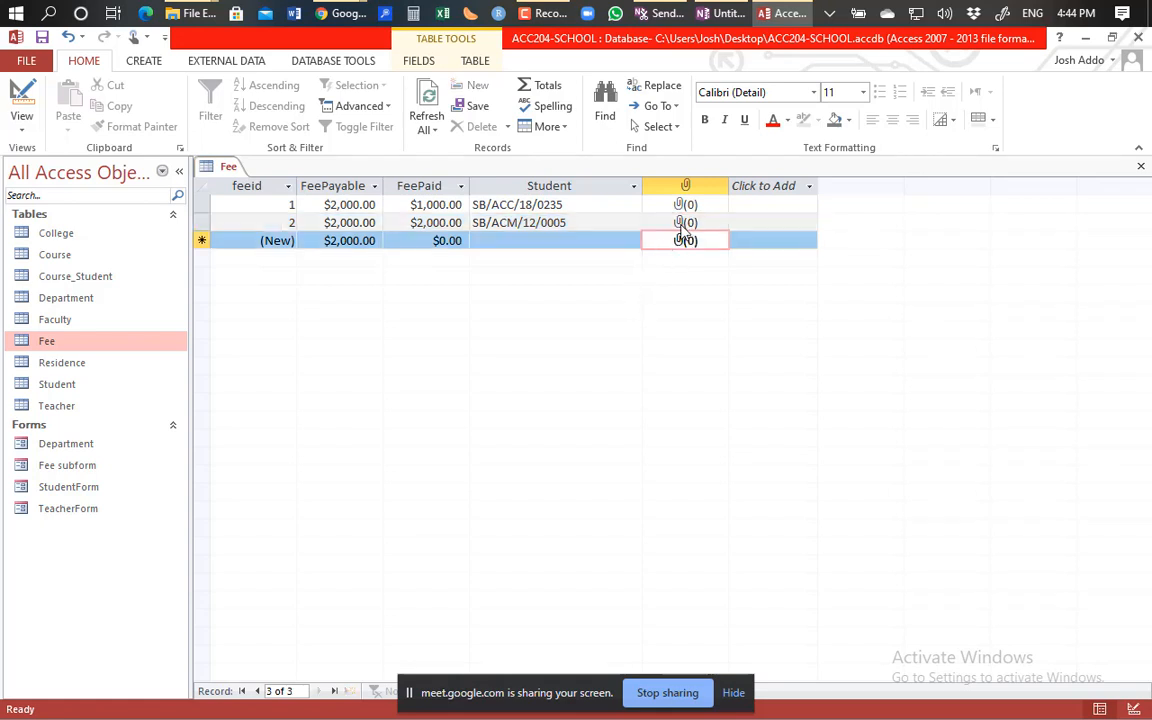
click(683, 223)
Open record 2's attachments and browse the Pictures, Saved Pictures and Camera Roll folders for a file.
double_click(683, 223)
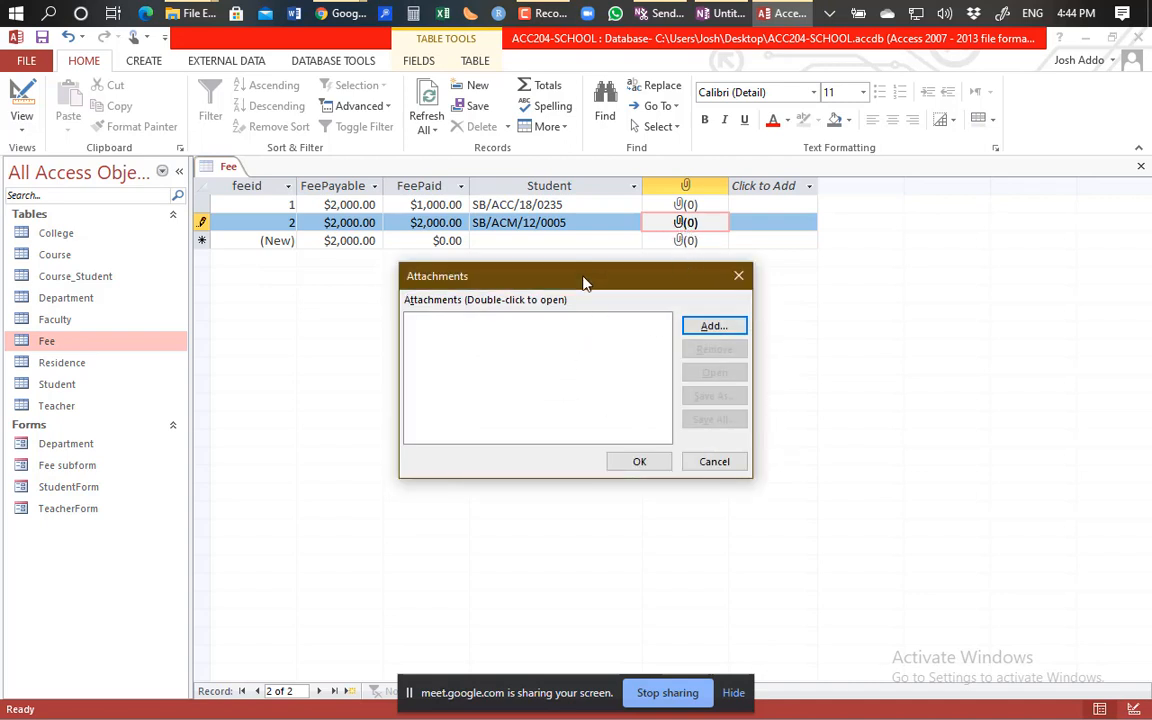
drag(584, 283, 483, 321)
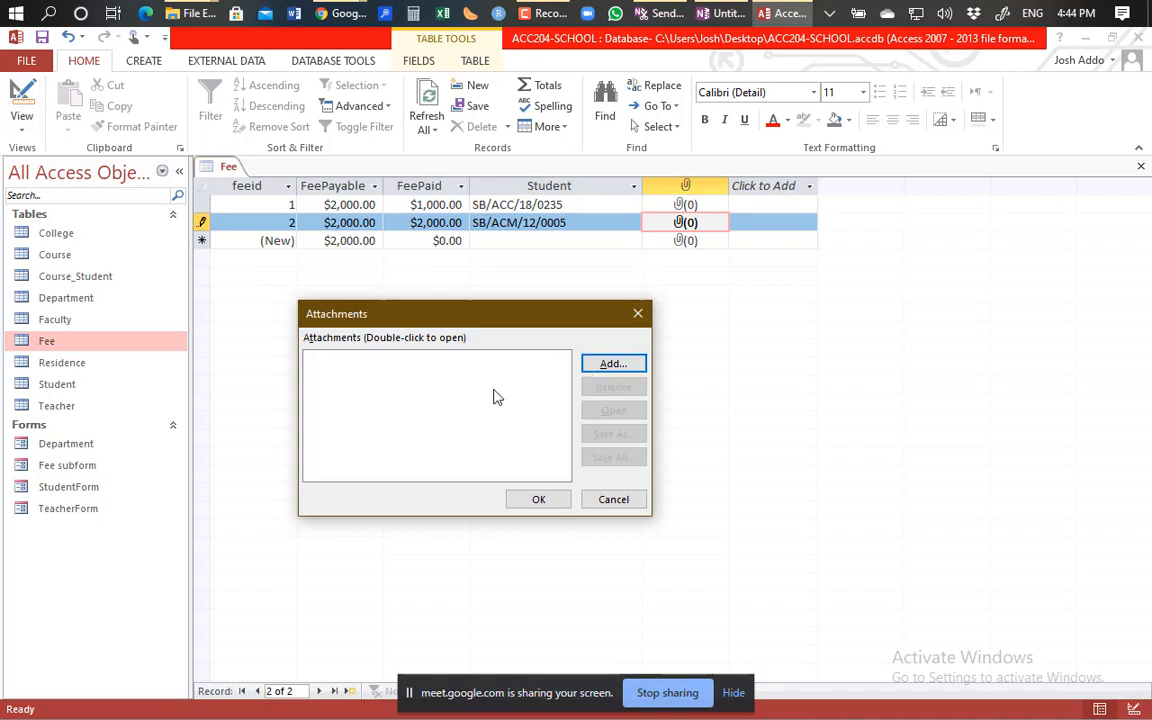
click(607, 366)
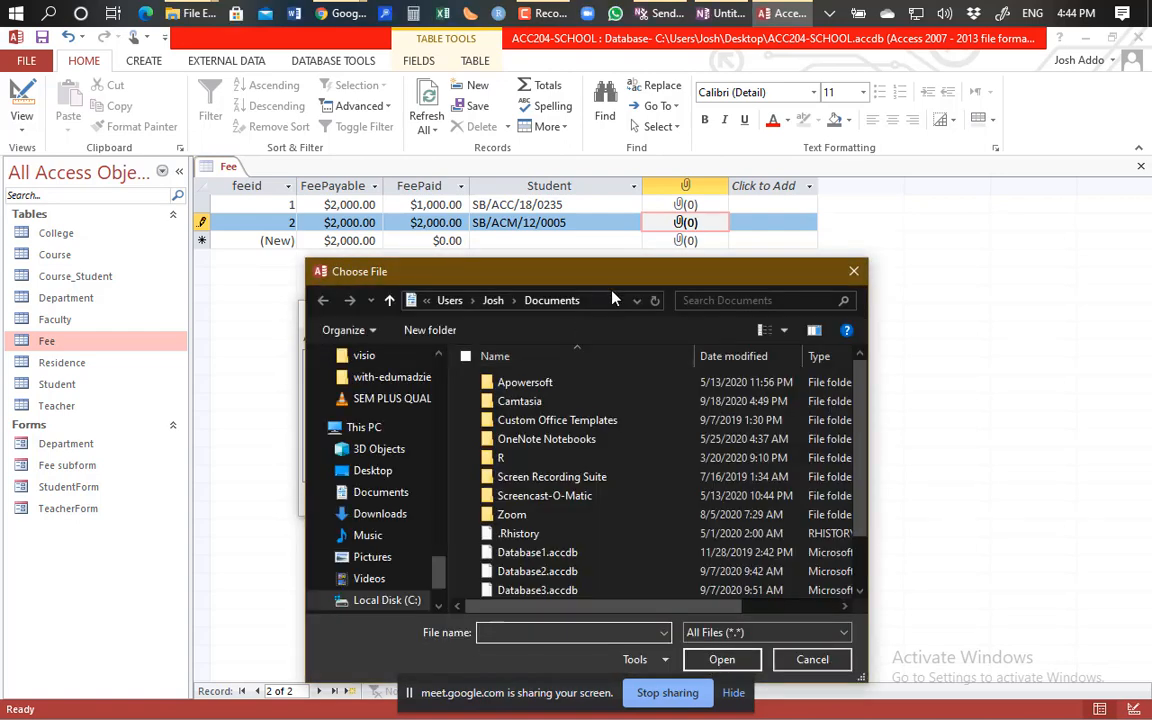
drag(595, 280, 556, 165)
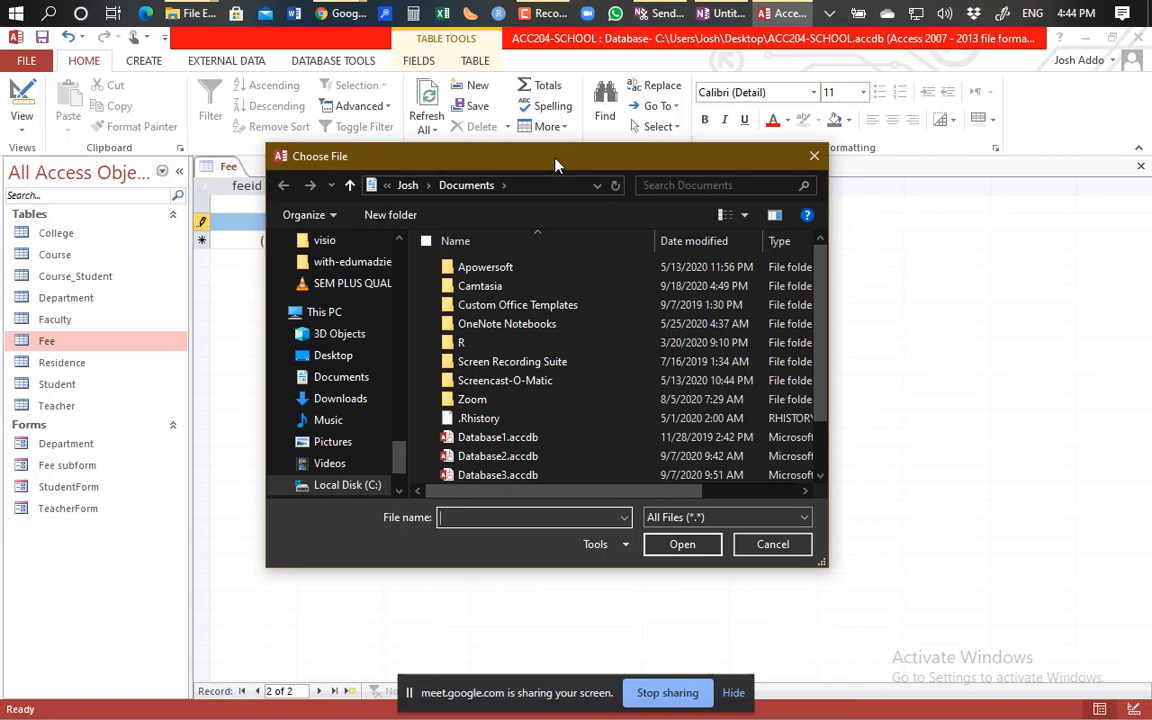
click(363, 442)
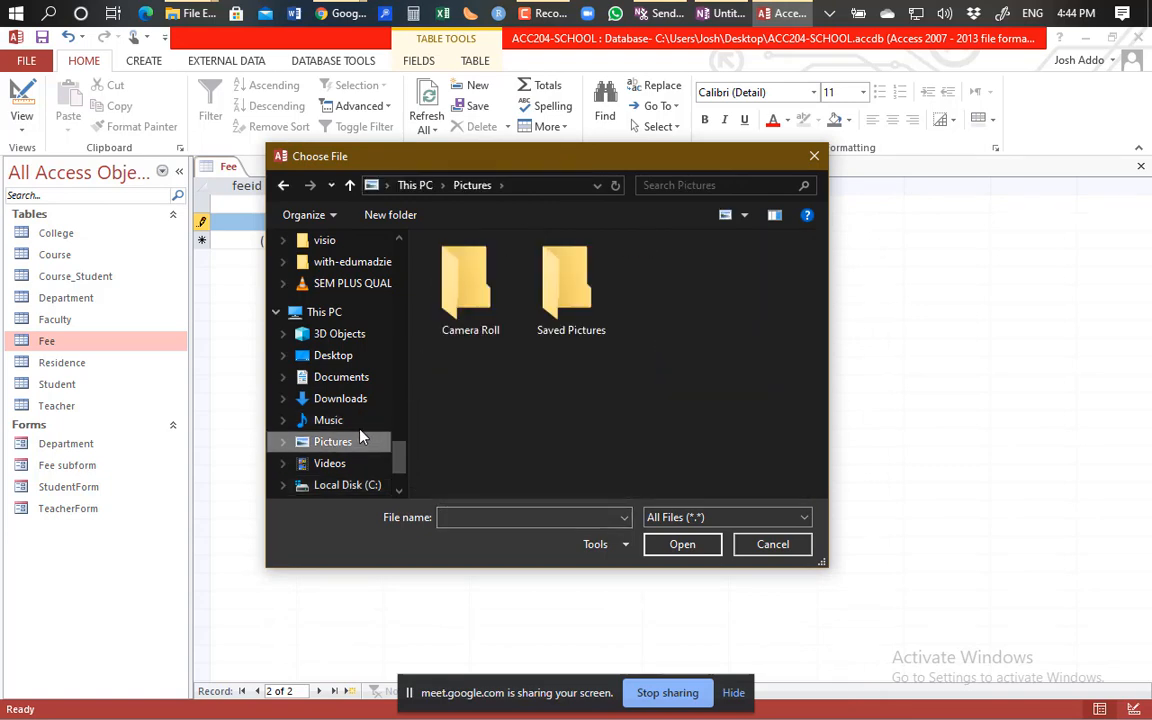
double_click(560, 305)
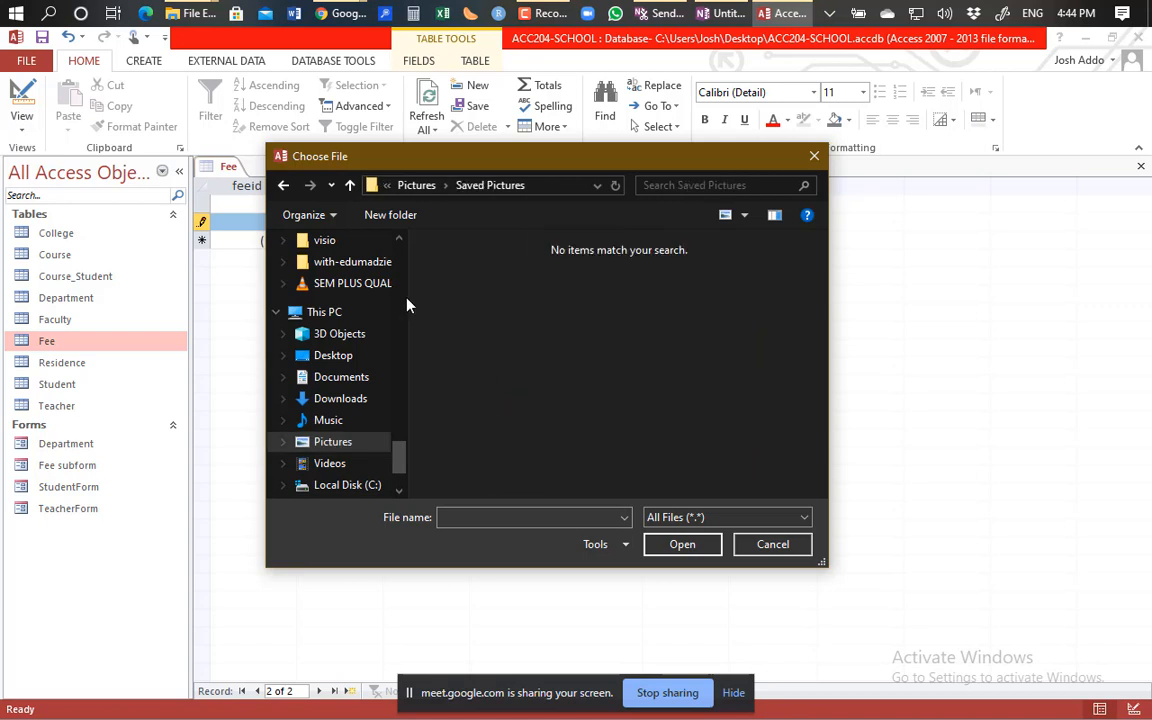
click(287, 193)
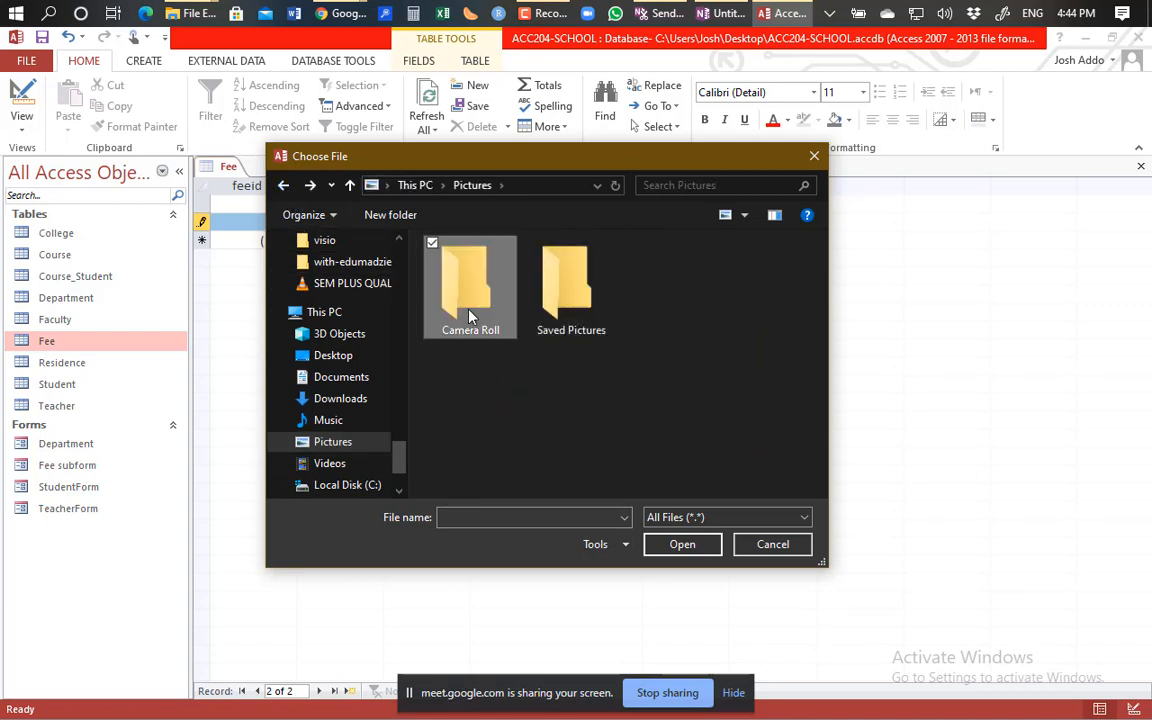
double_click(470, 317)
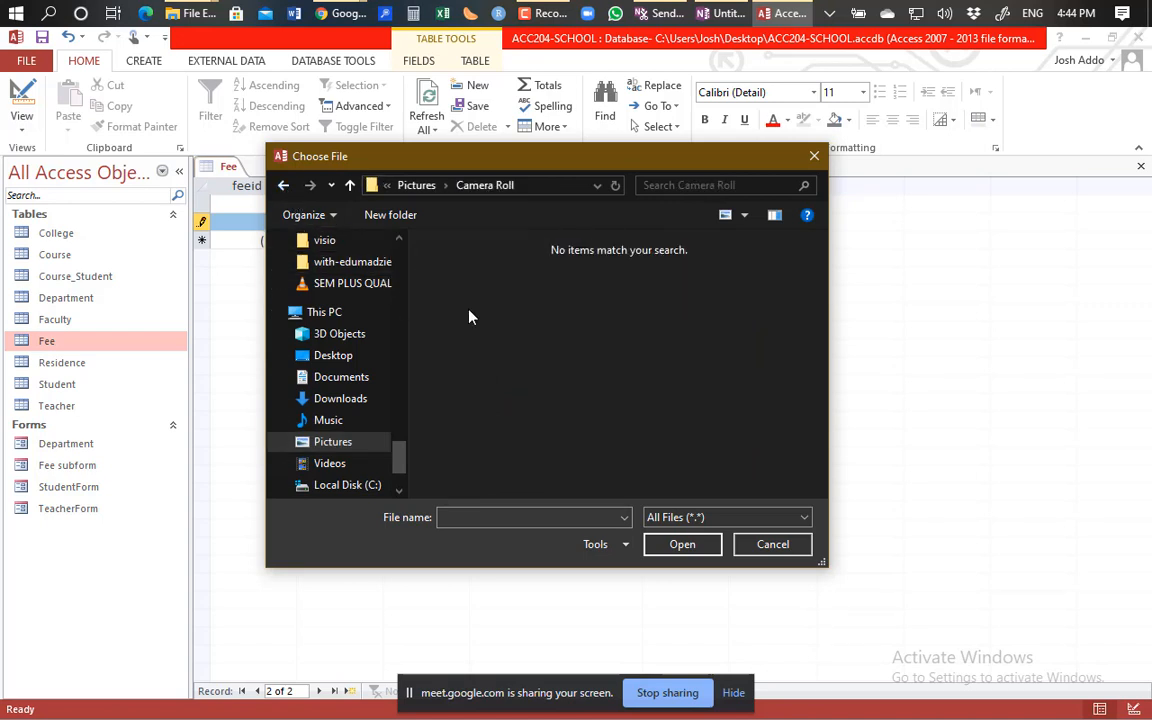
click(283, 185)
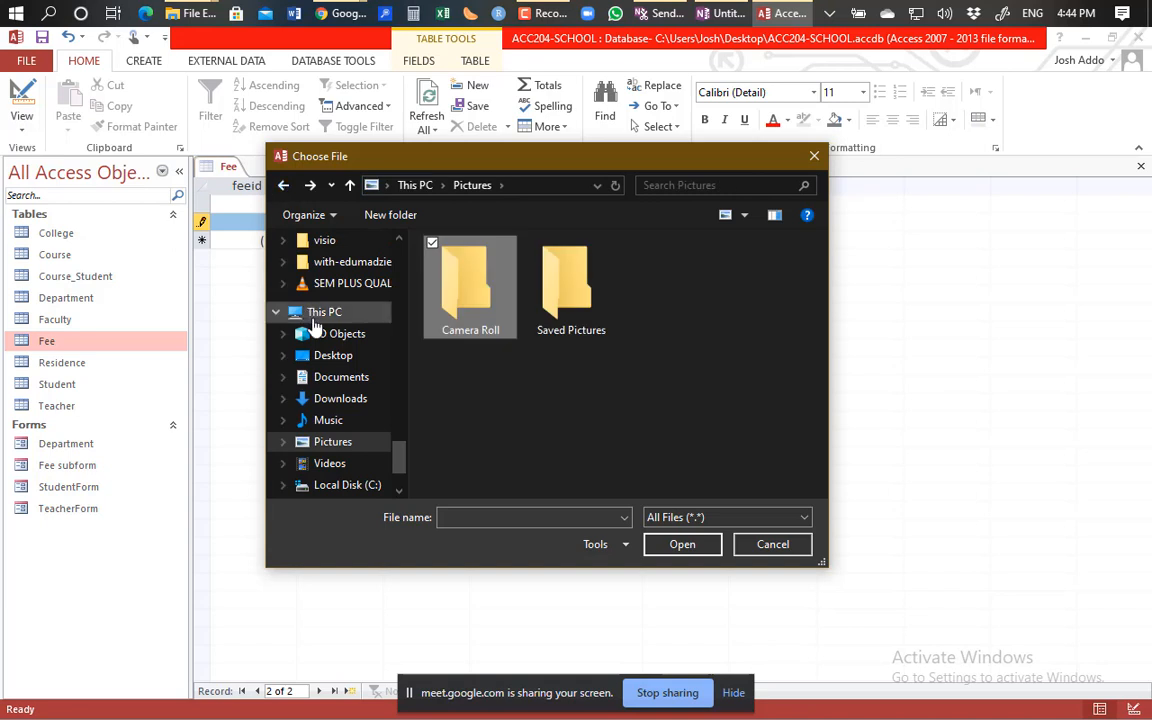
Attach project.xlsx from Documents to record 2 and confirm.
click(348, 384)
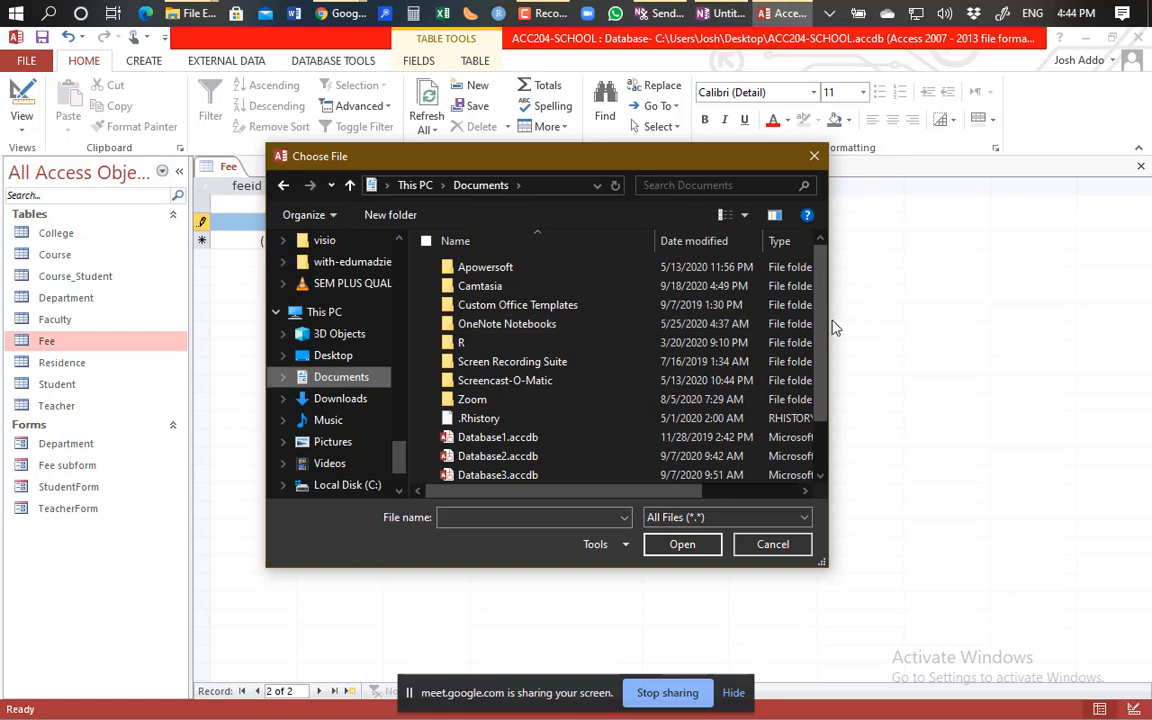
drag(818, 333, 826, 432)
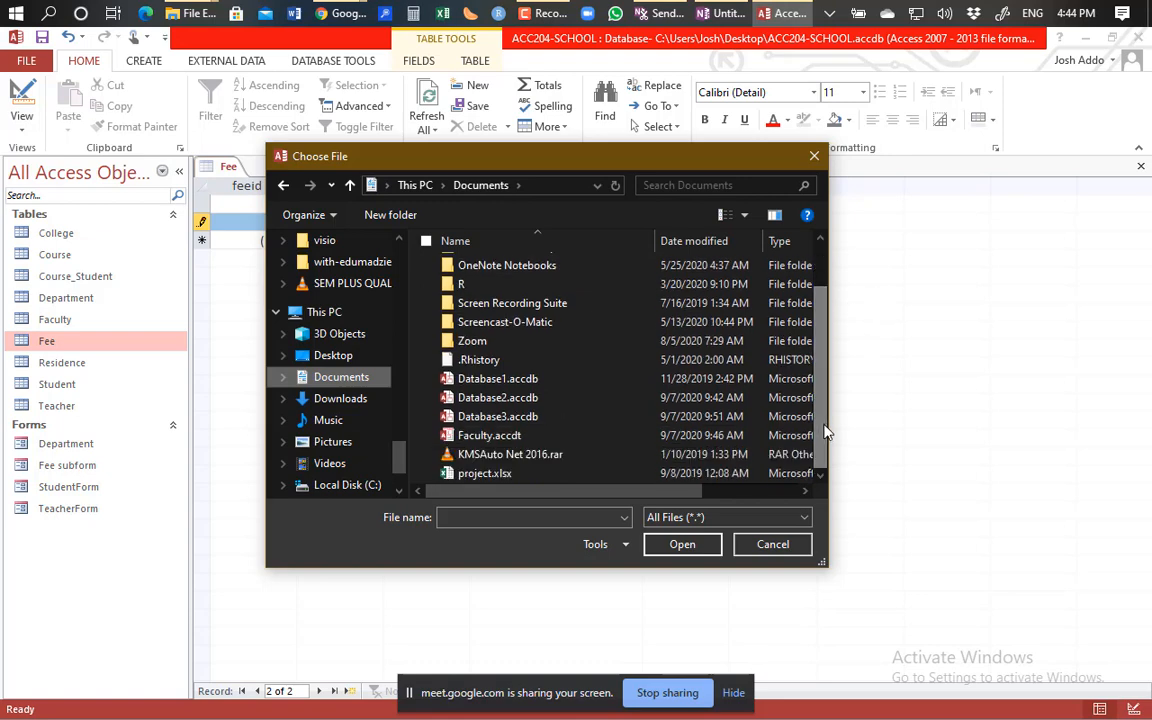
click(465, 476)
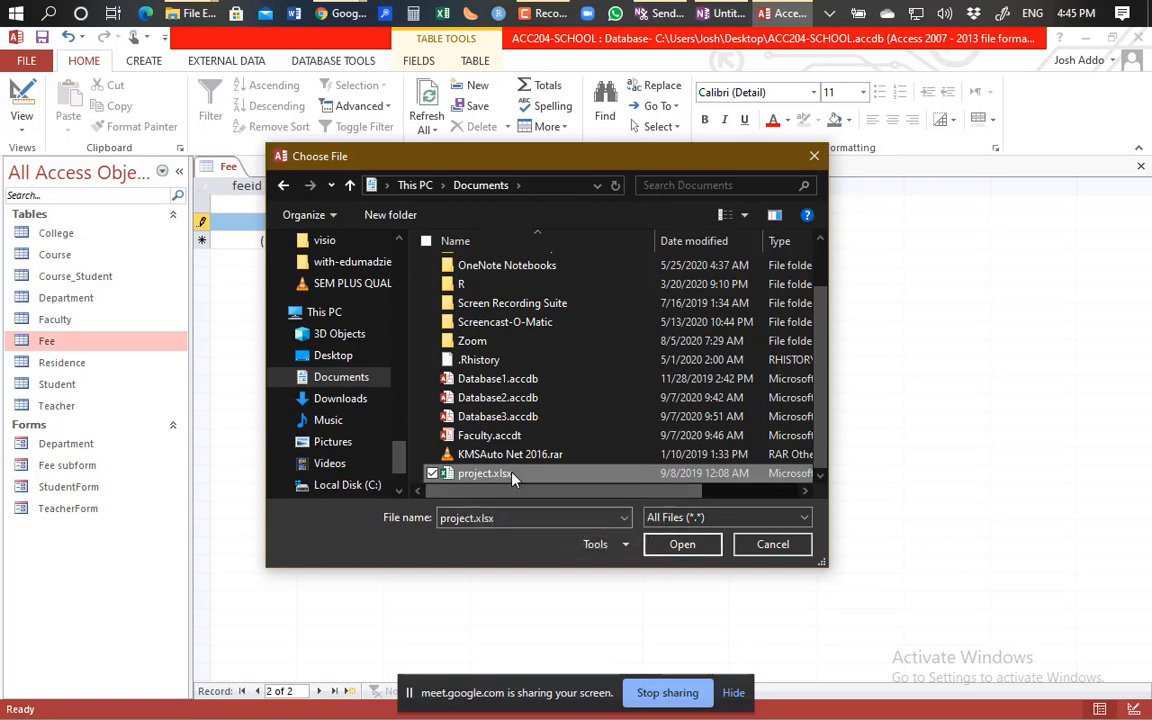
click(682, 545)
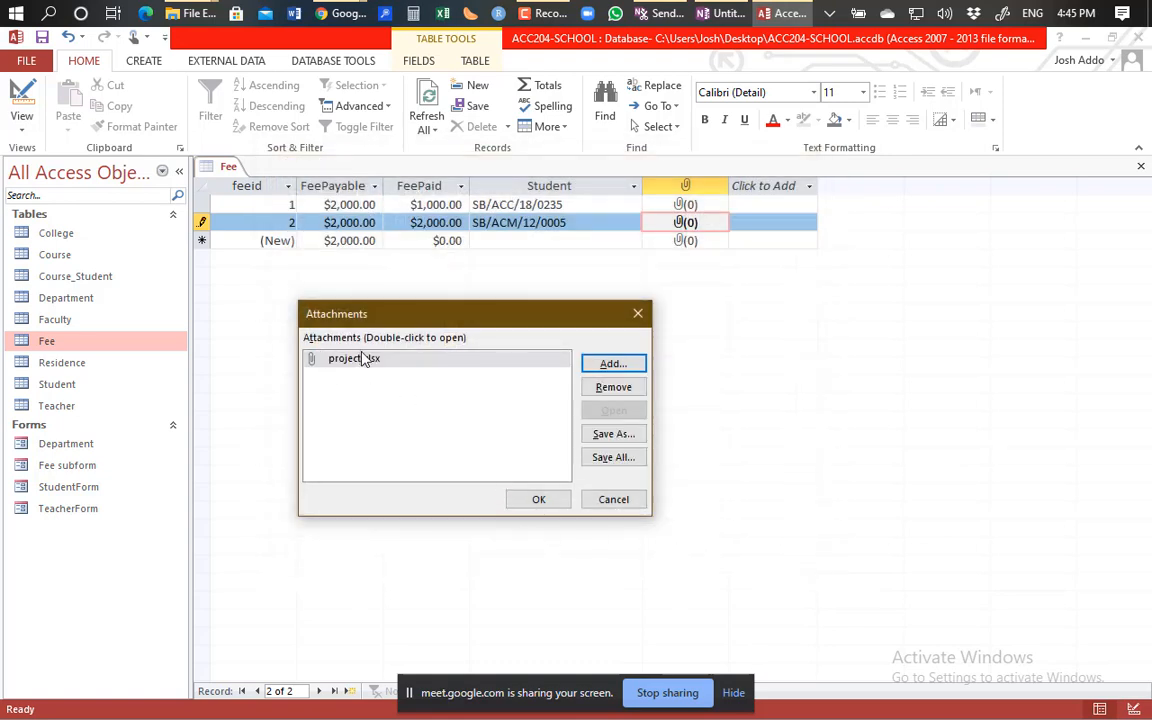
click(537, 499)
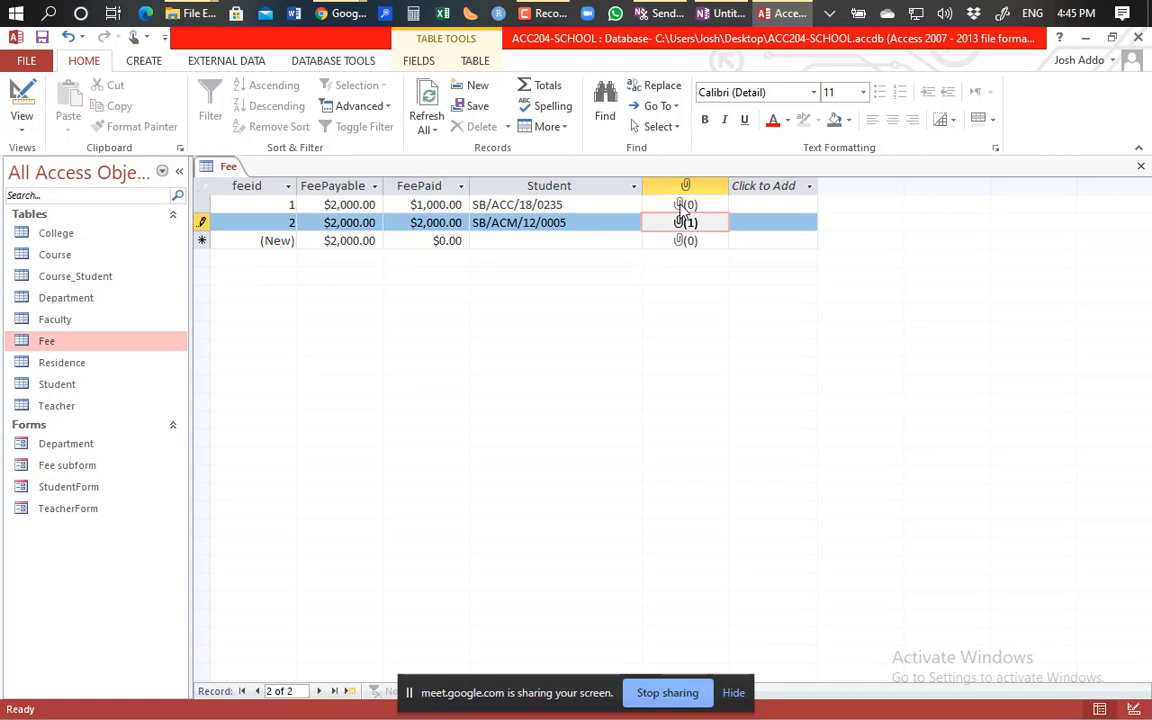
Attach Database1.accdb from Documents to Fee record 1.
double_click(681, 206)
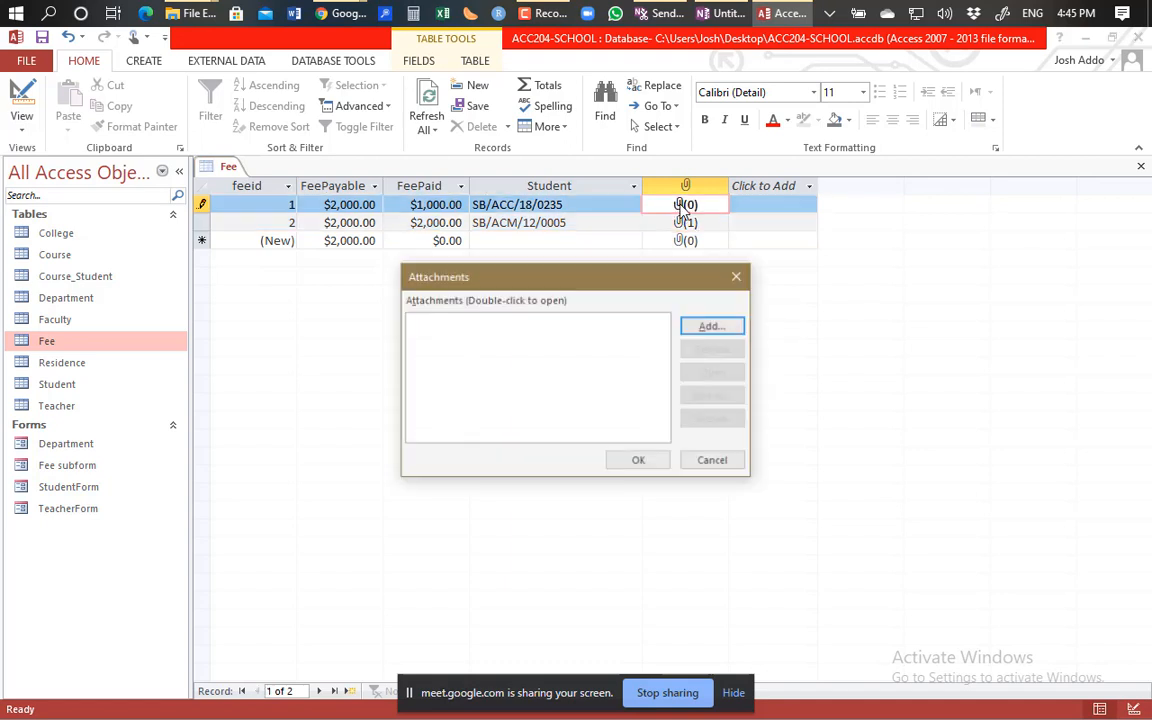
click(710, 328)
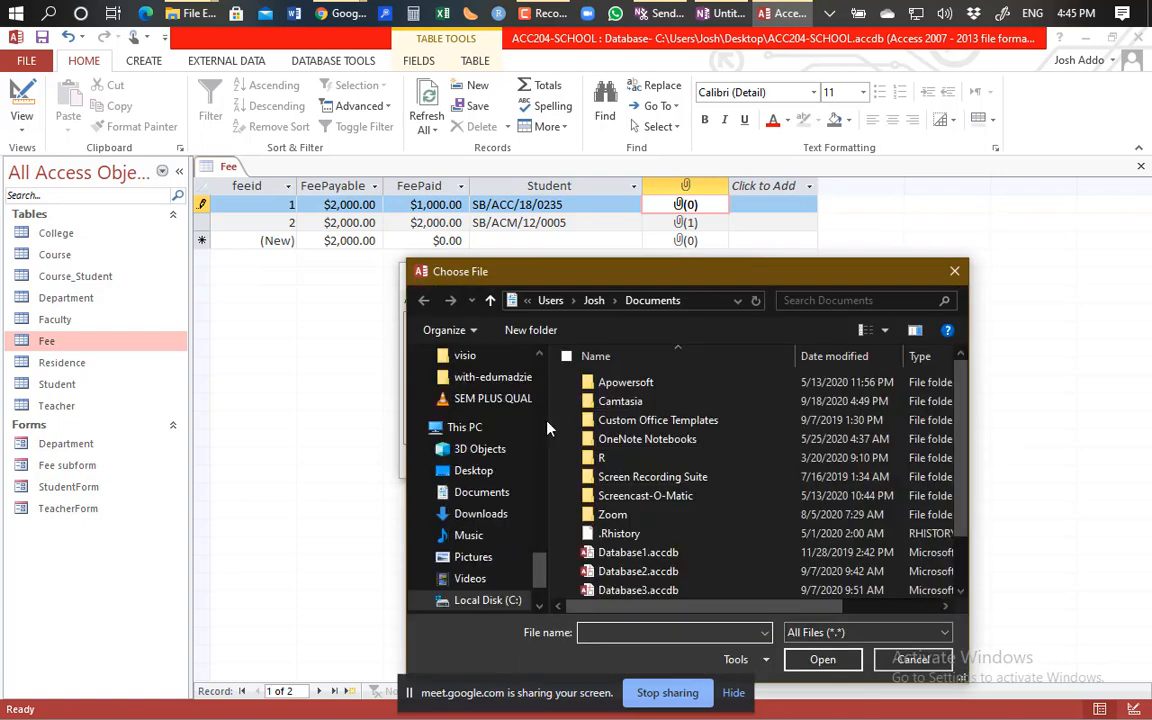
click(637, 555)
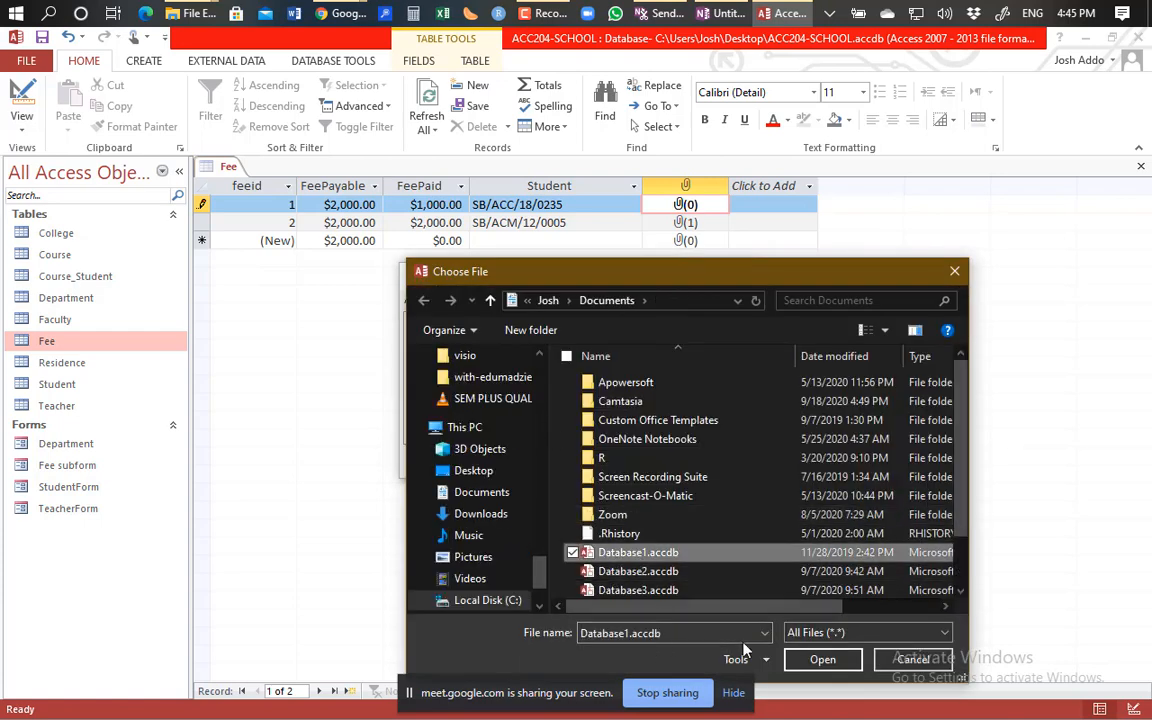
click(822, 660)
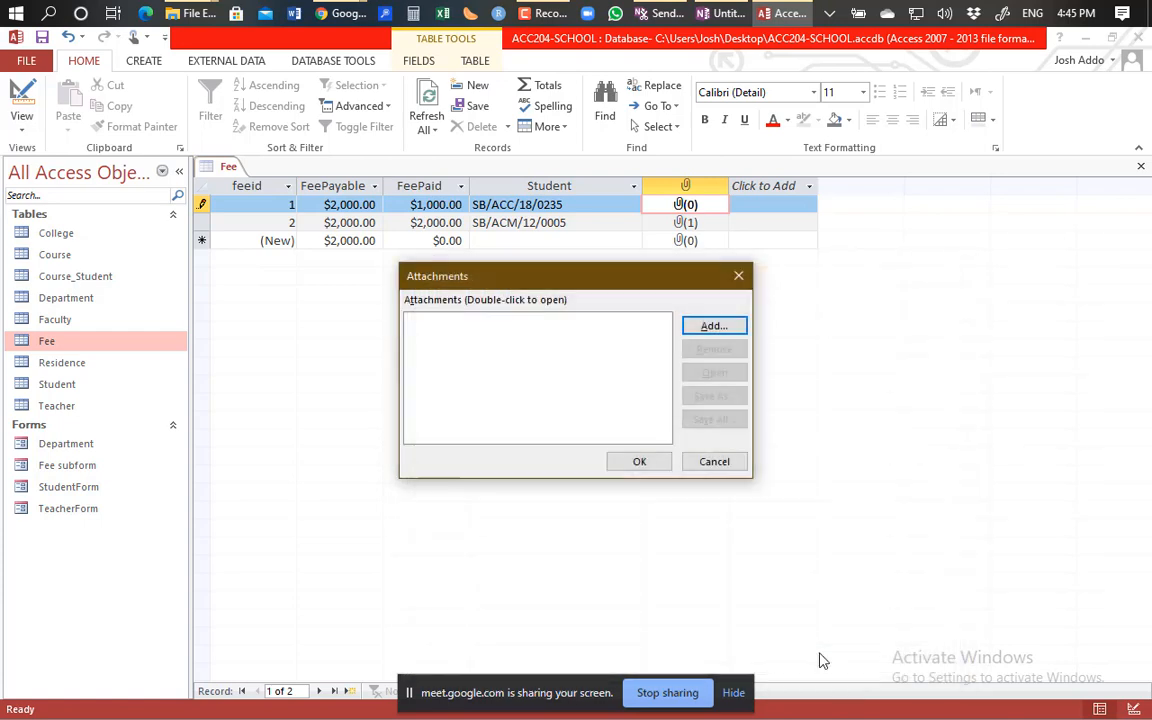
click(647, 464)
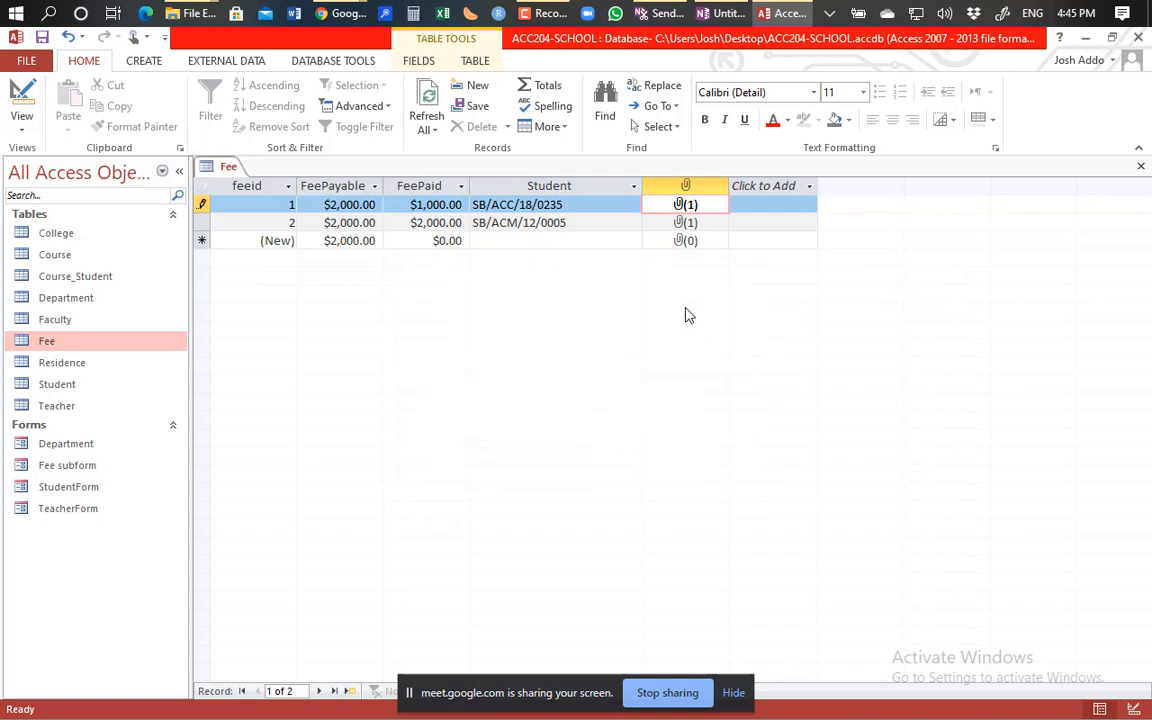
click(461, 241)
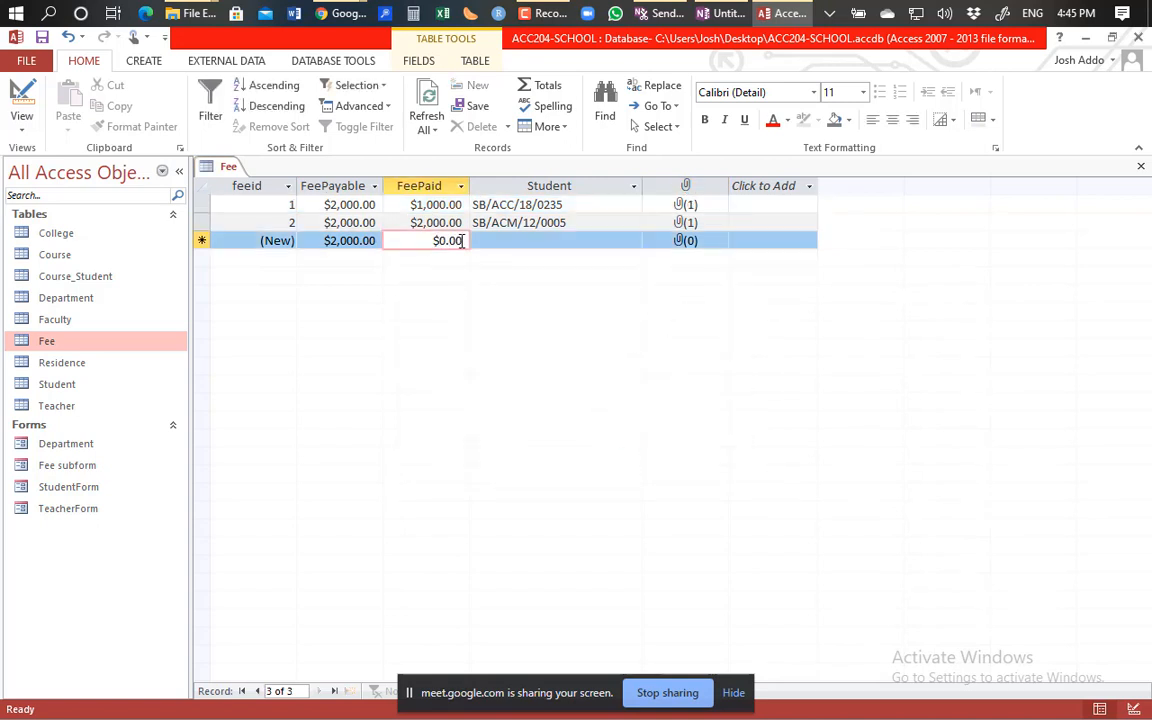
key(BackSpace)
key(BackSpace)
key(BackSpace)
key(BackSpace)
key(BackSpace)
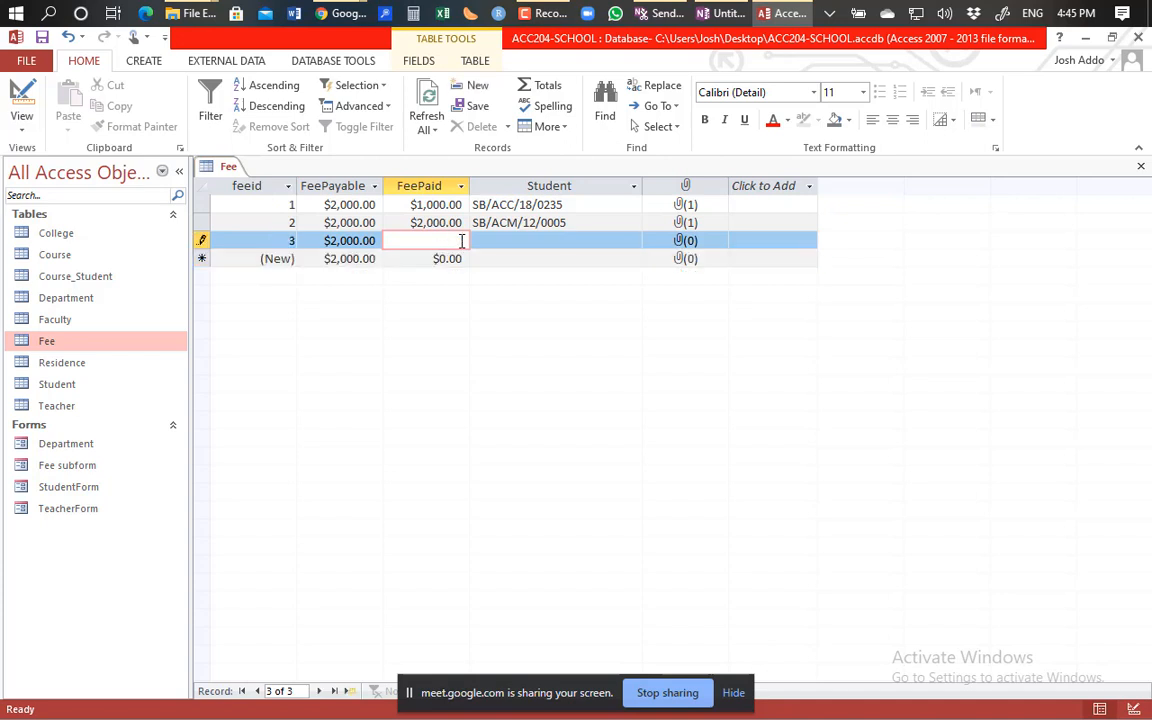
text(1500)
key(Tab)
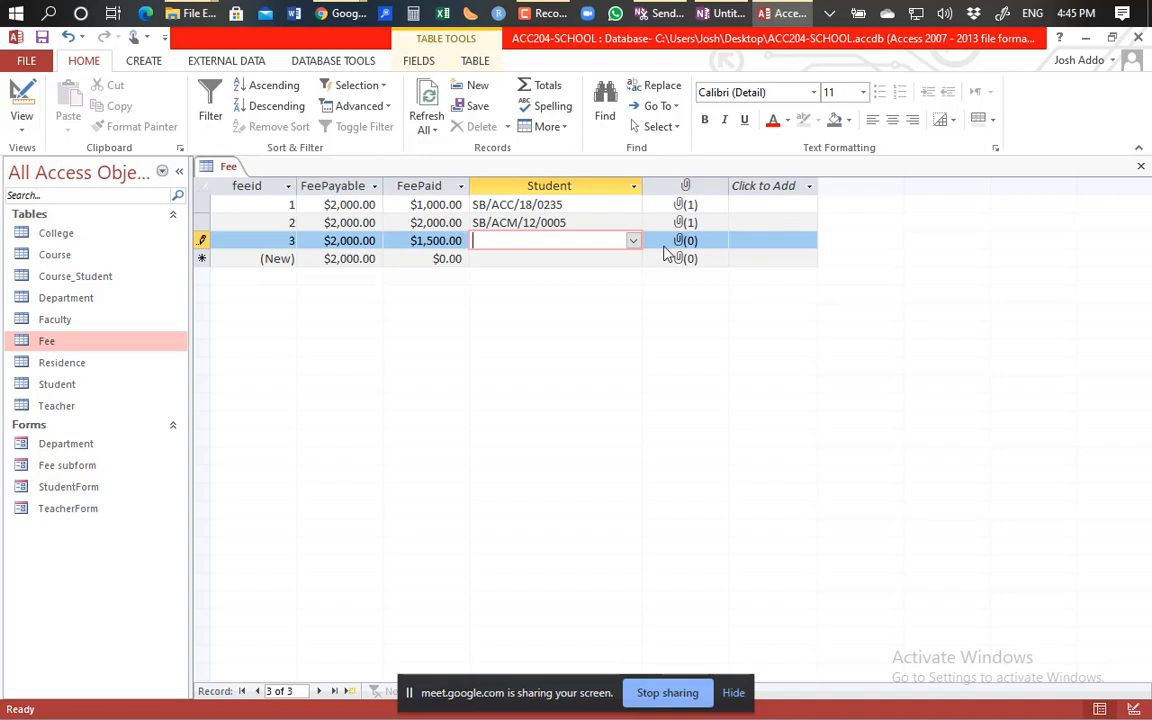
click(633, 245)
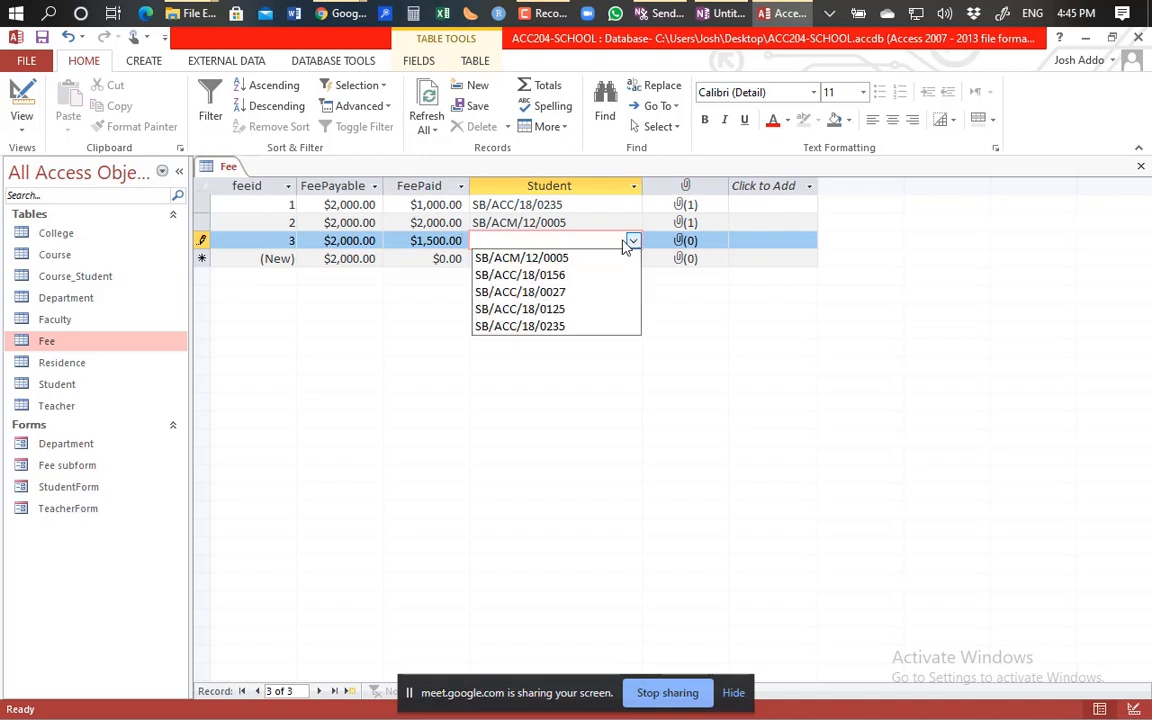
click(550, 276)
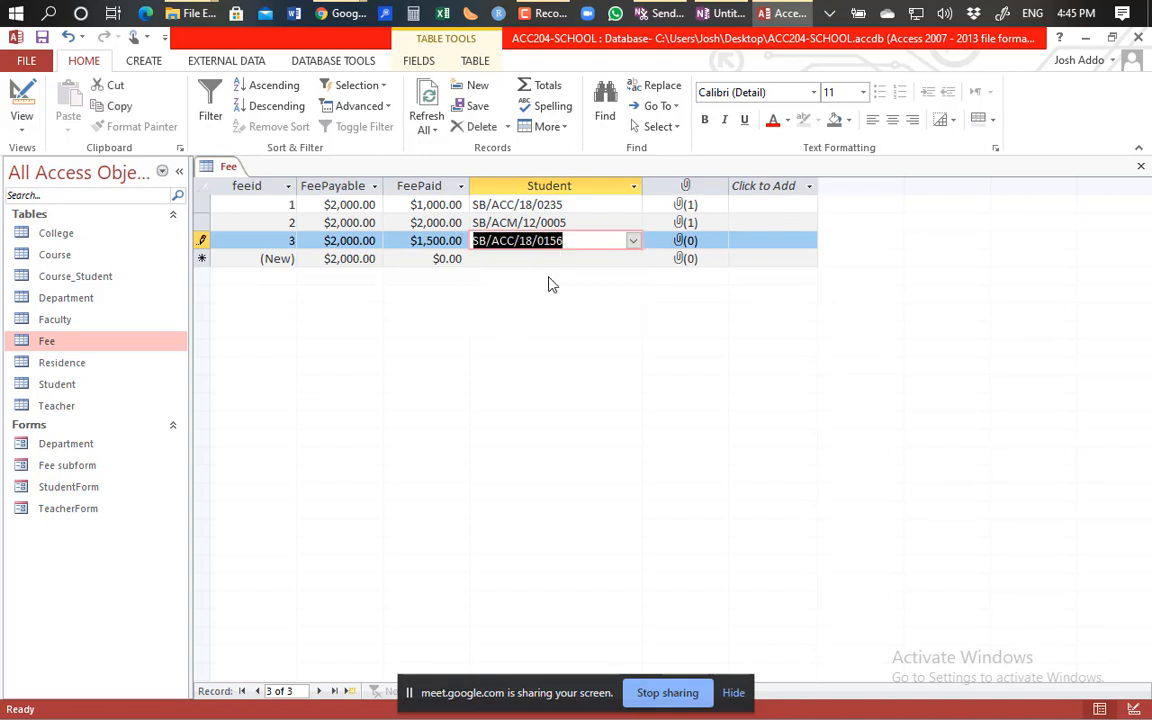
Attach Database1.accdb to record 3 and confirm.
double_click(679, 243)
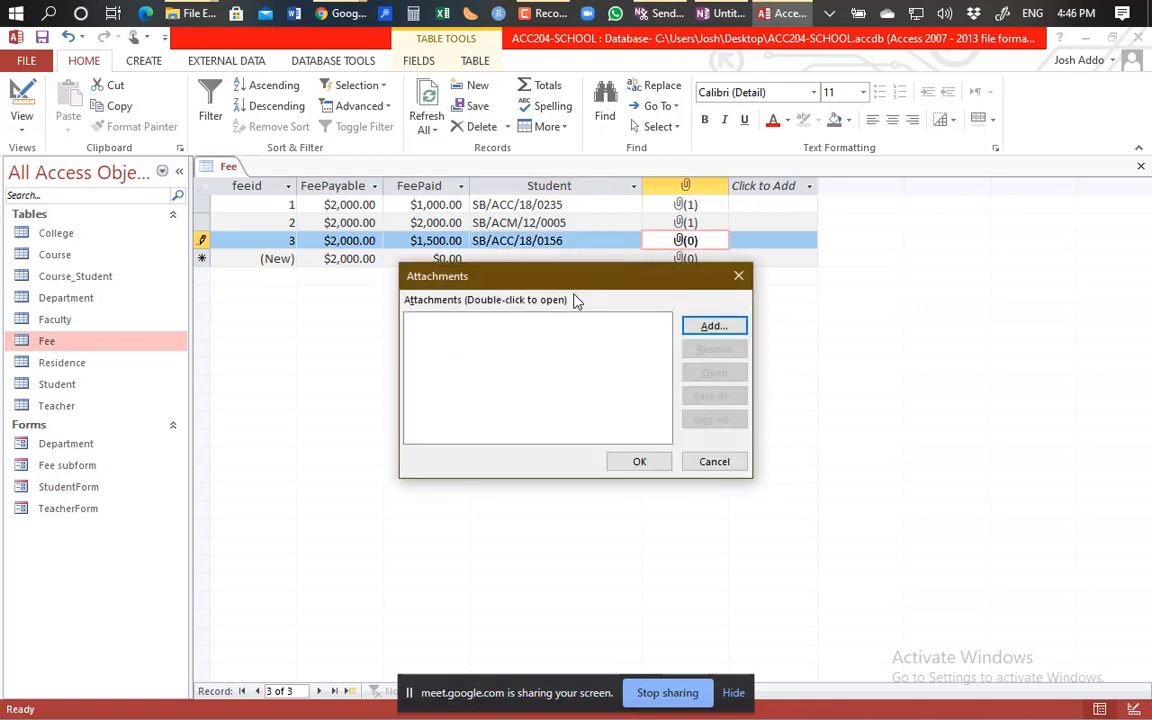
click(710, 328)
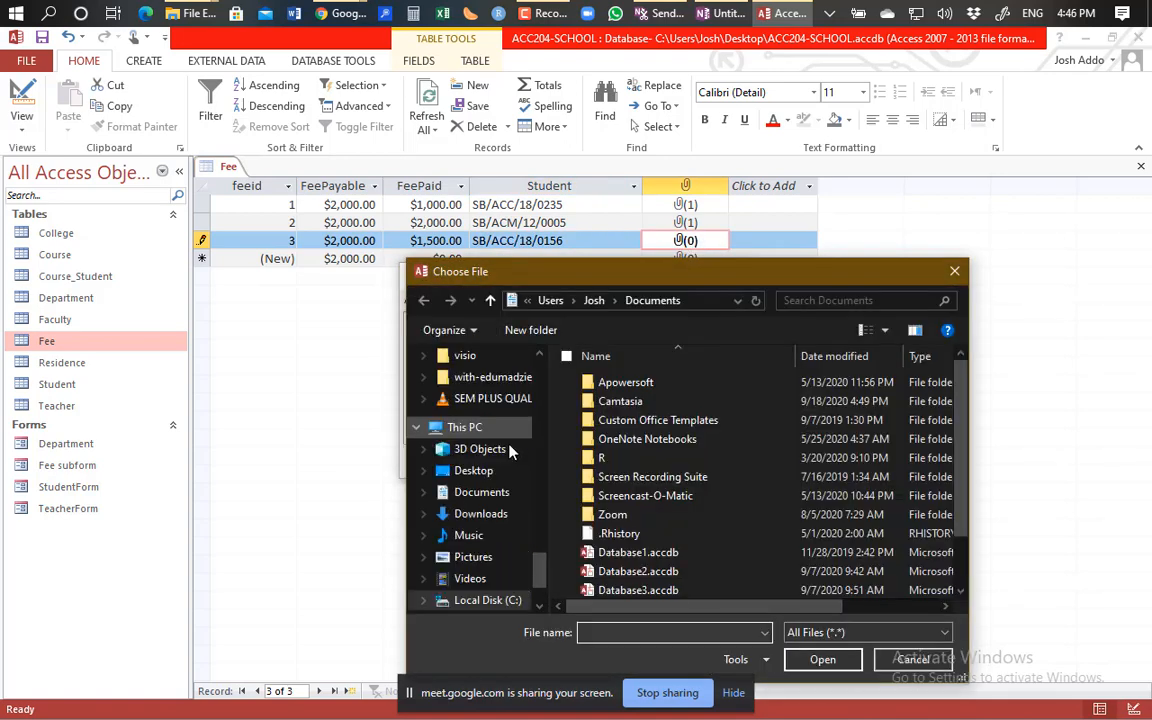
double_click(588, 552)
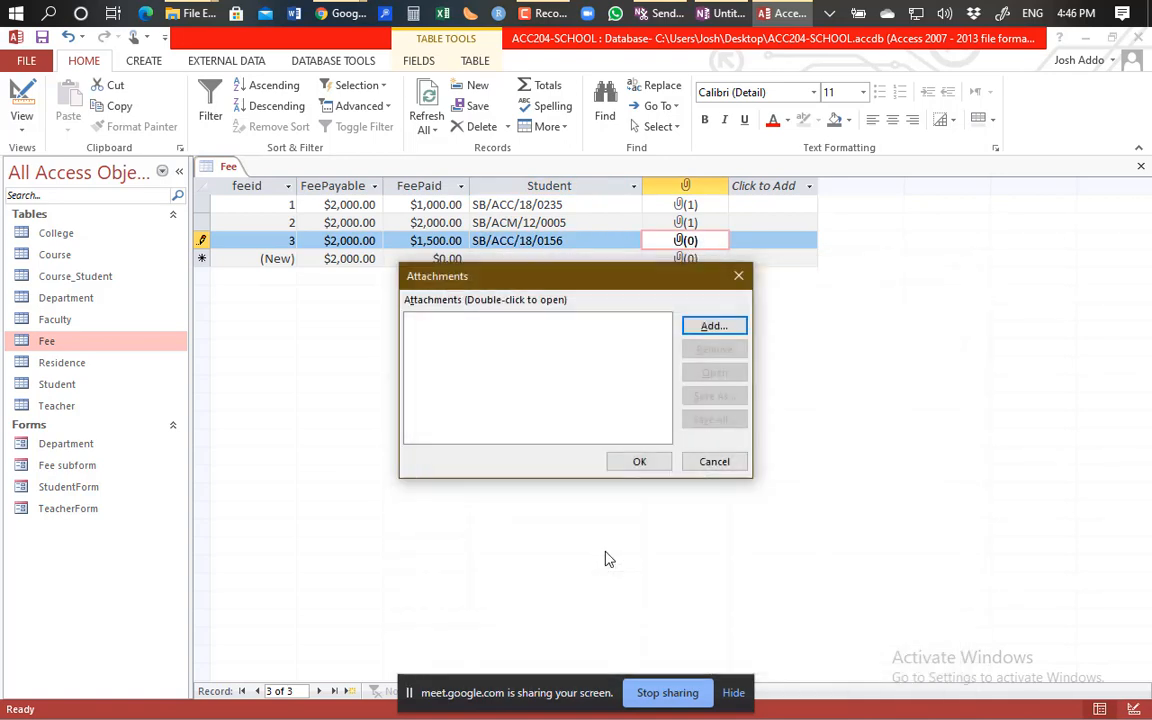
click(640, 462)
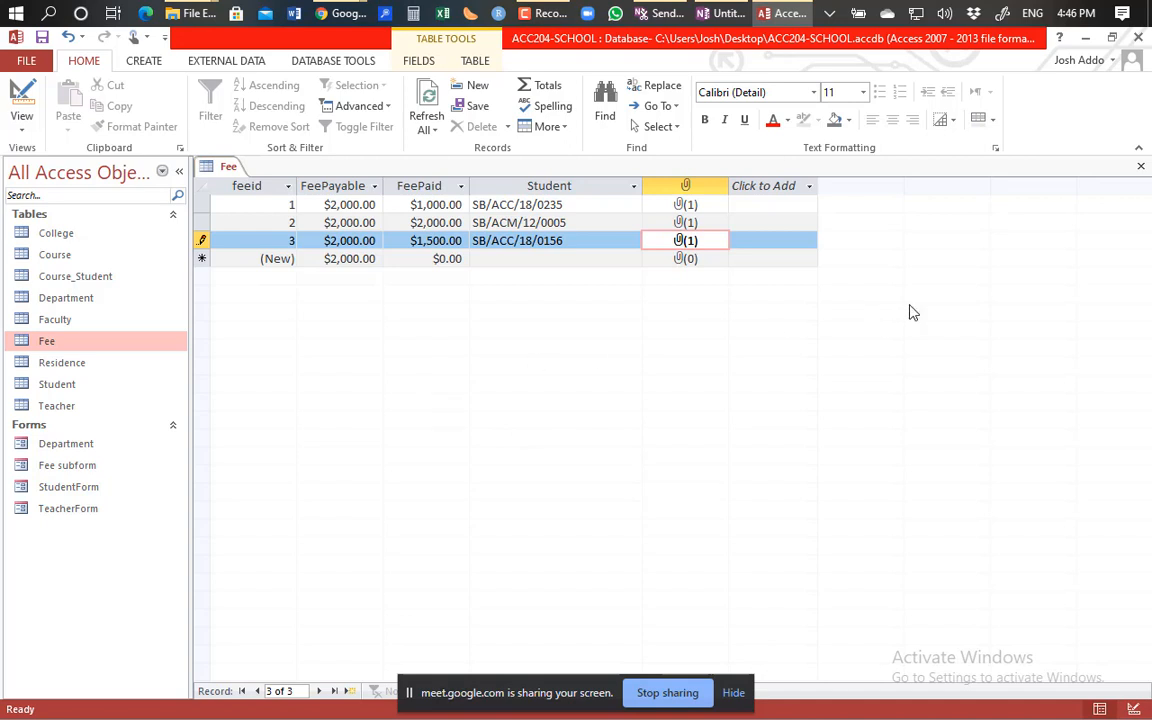
Close the Fee table datasheet so no database objects remain open.
click(1144, 168)
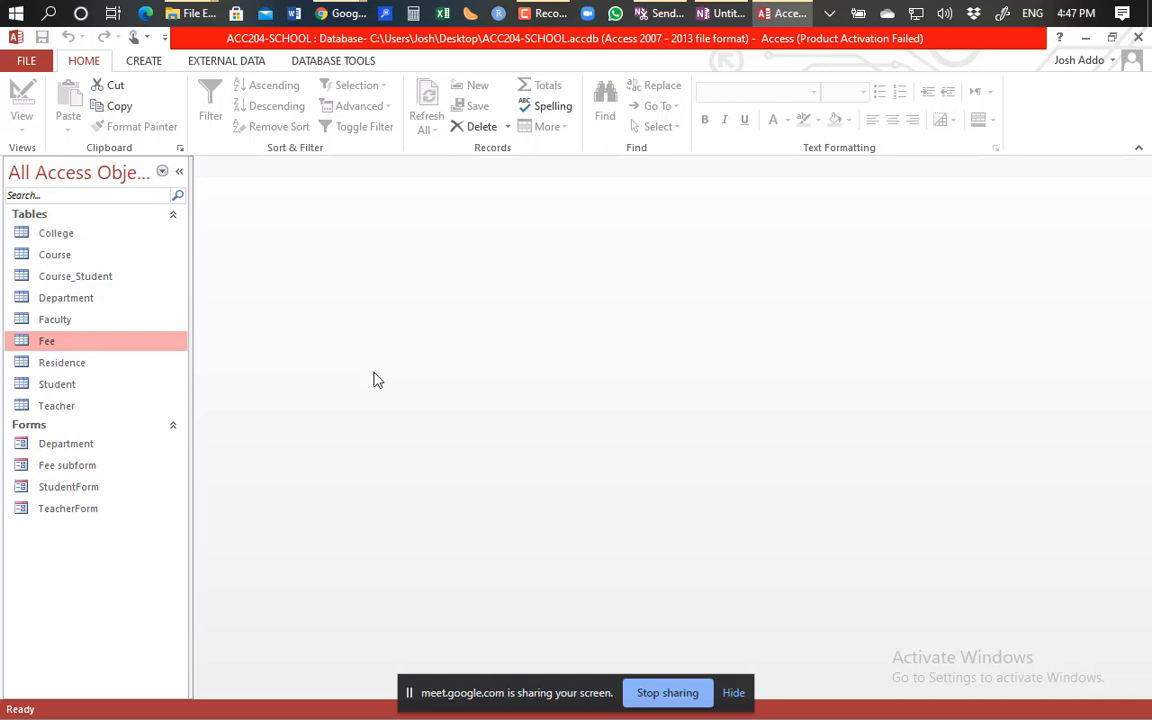
click(144, 61)
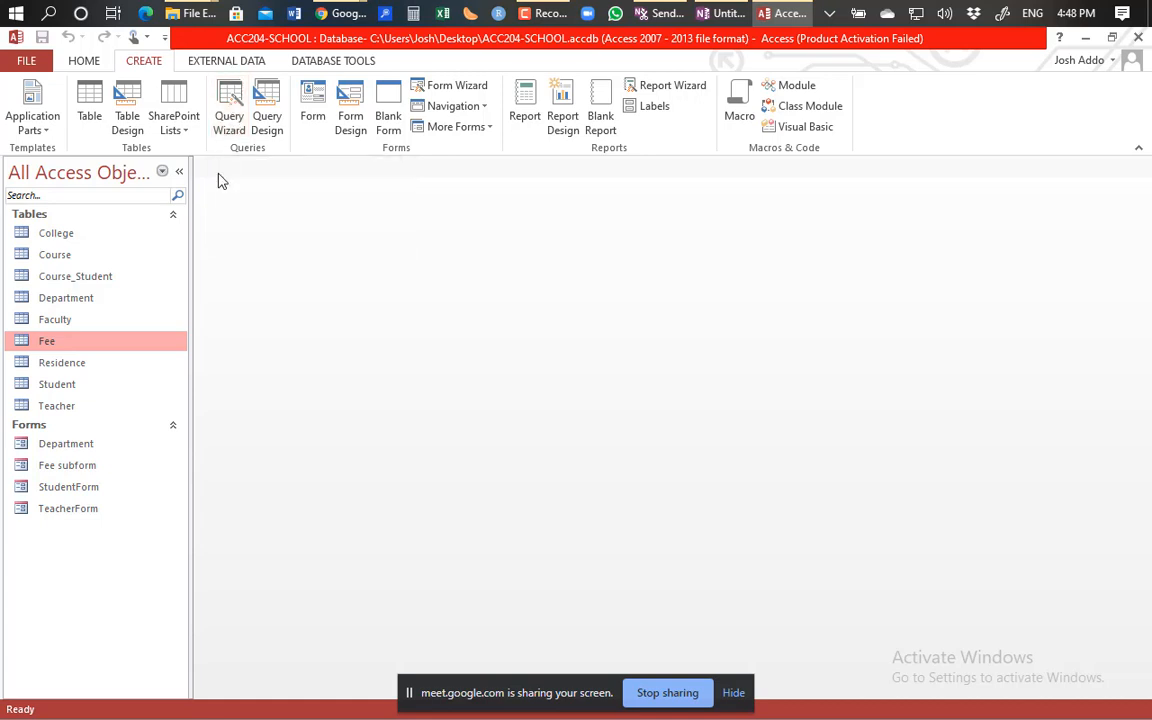
Create a new Design View query with the Student table added and its field list centred.
click(268, 118)
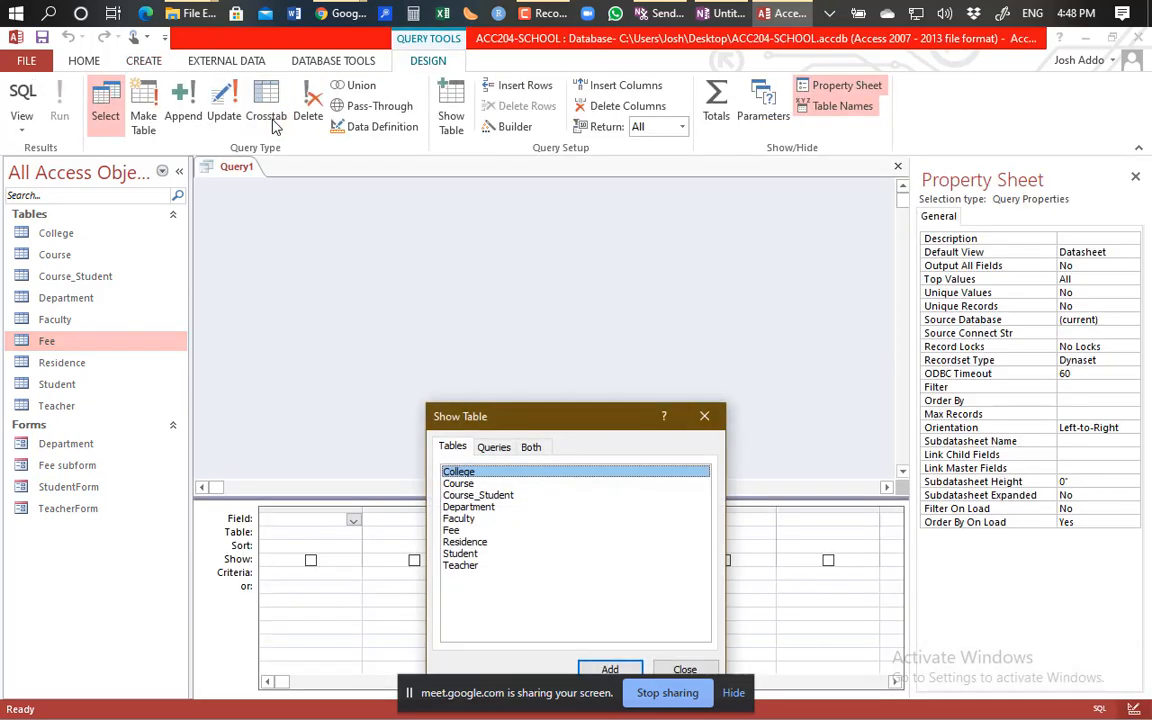
drag(548, 415, 560, 207)
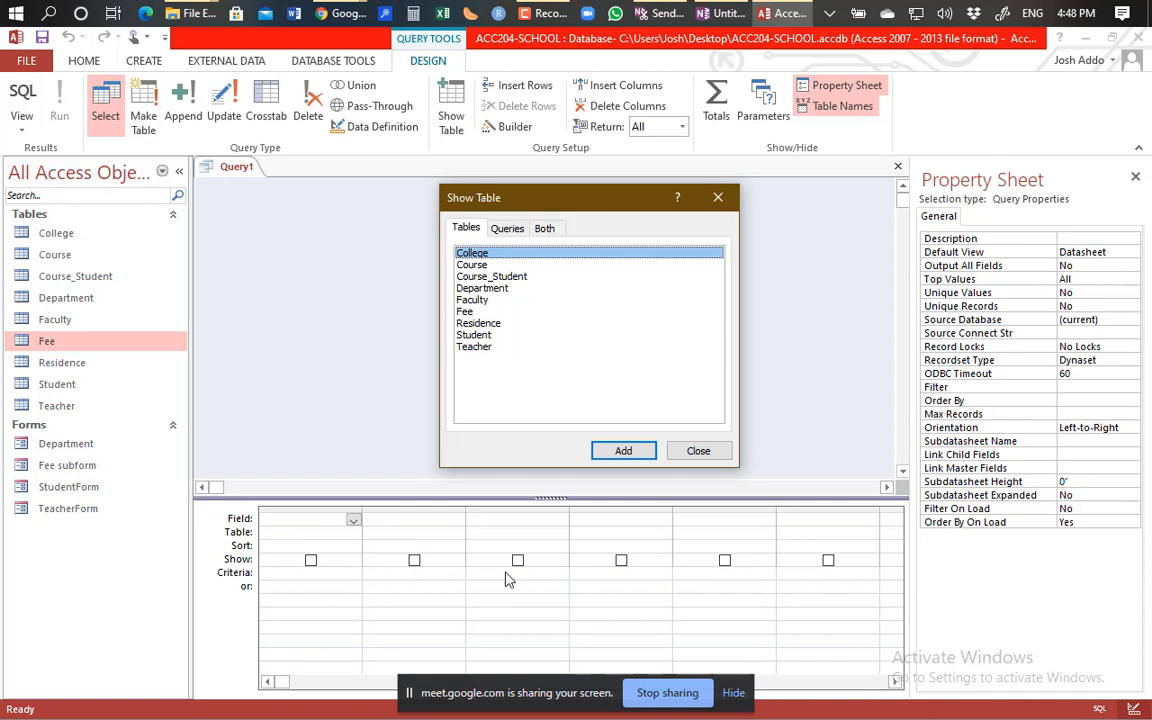
drag(626, 347, 612, 324)
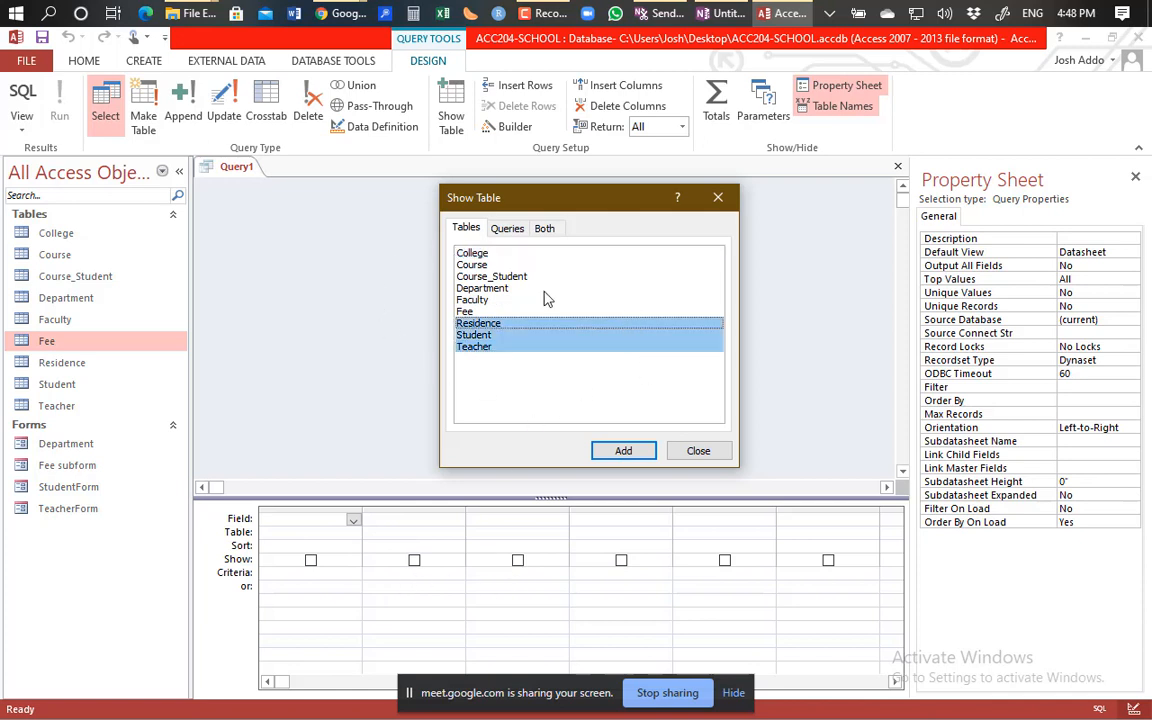
click(626, 267)
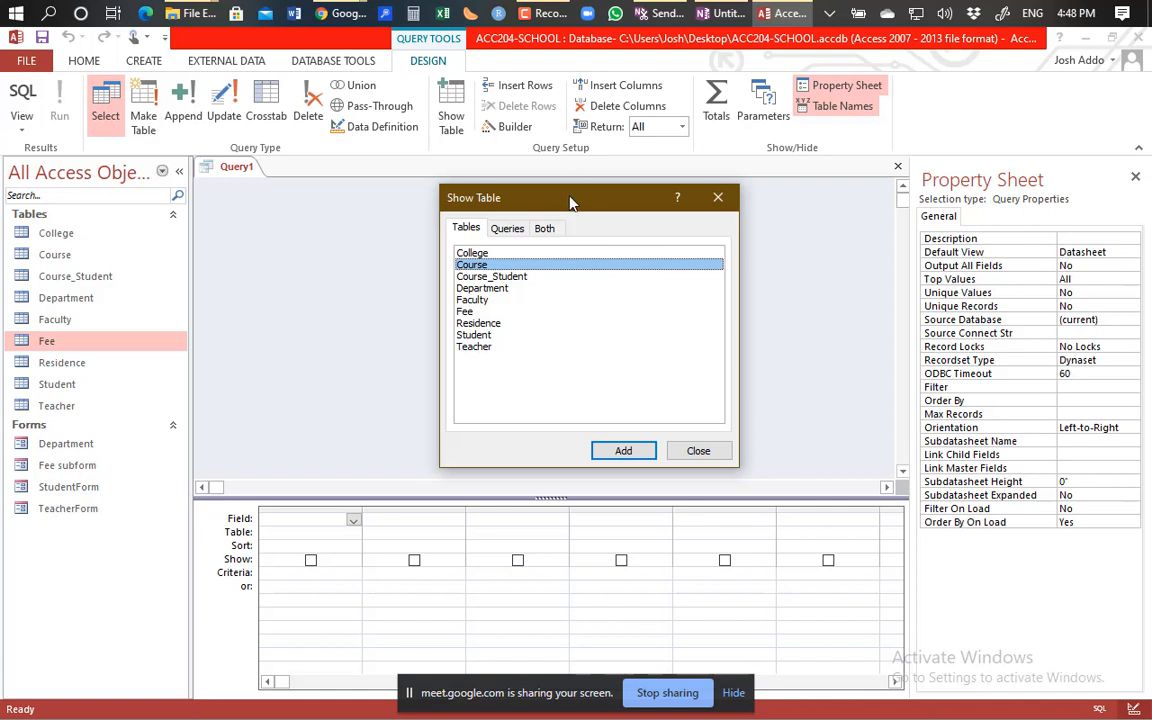
drag(571, 200, 500, 197)
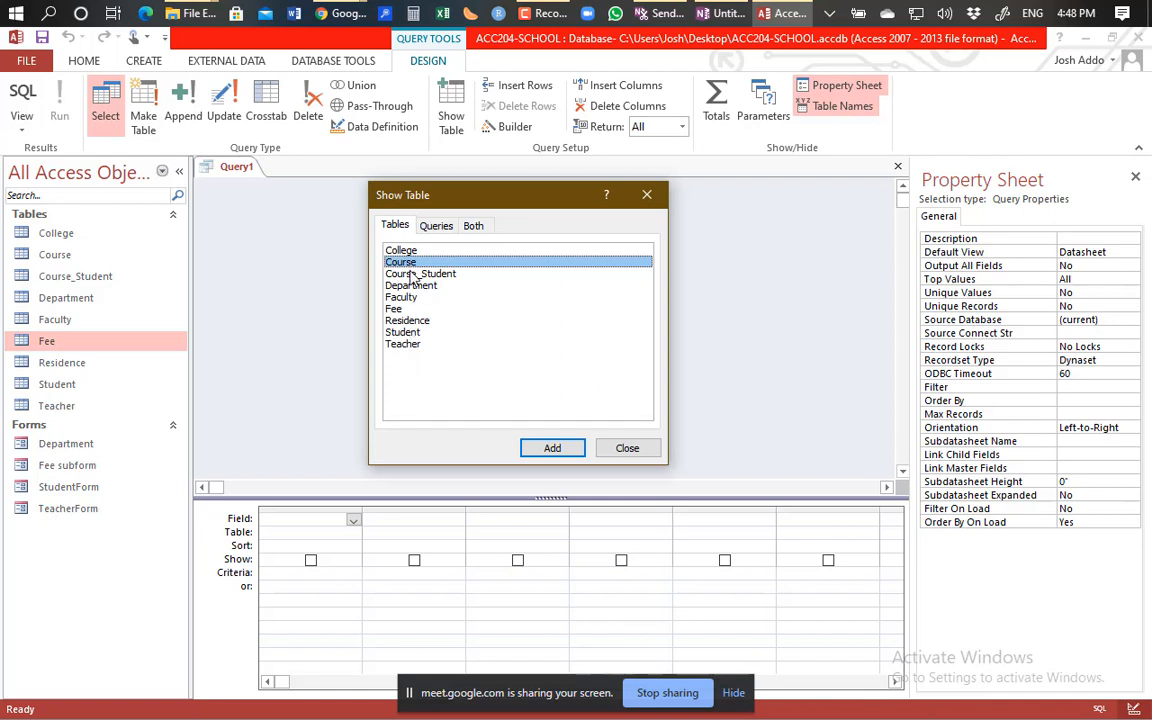
double_click(406, 333)
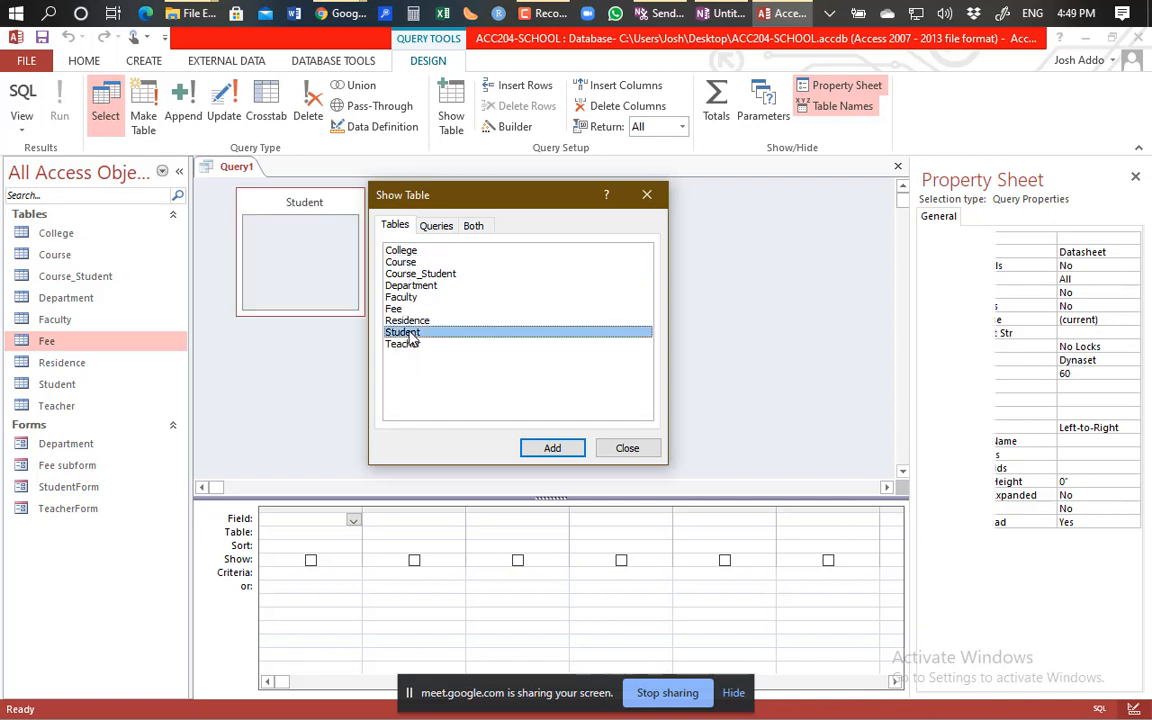
drag(505, 198, 690, 203)
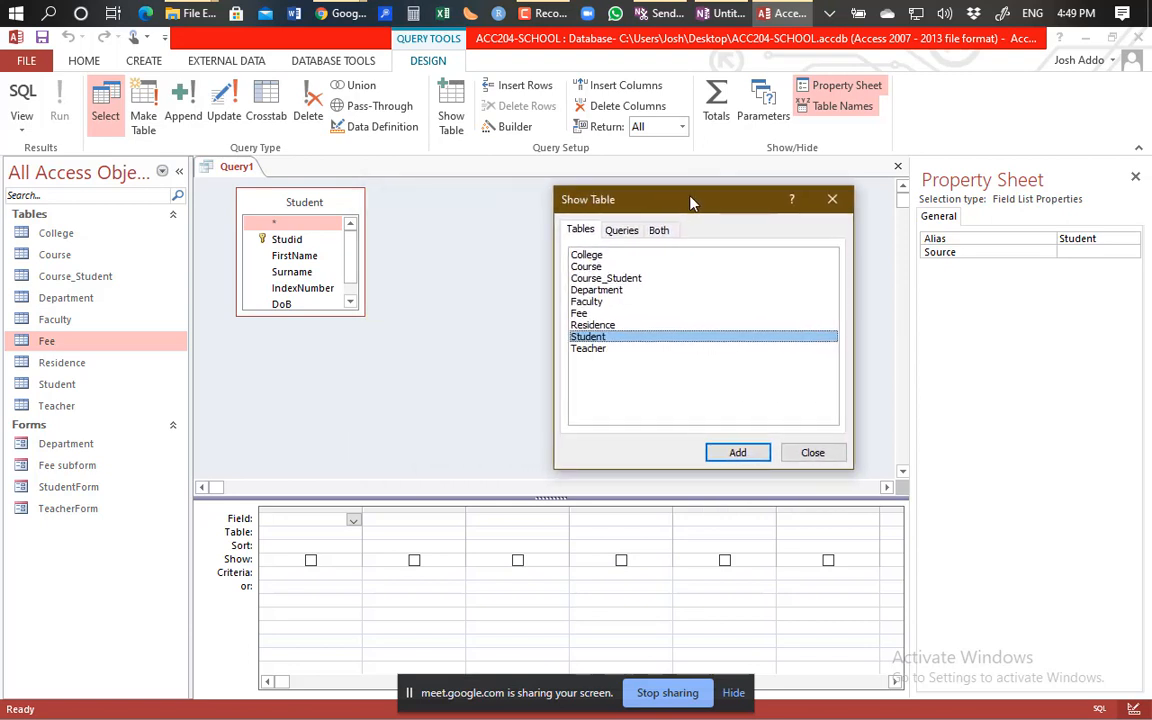
click(815, 455)
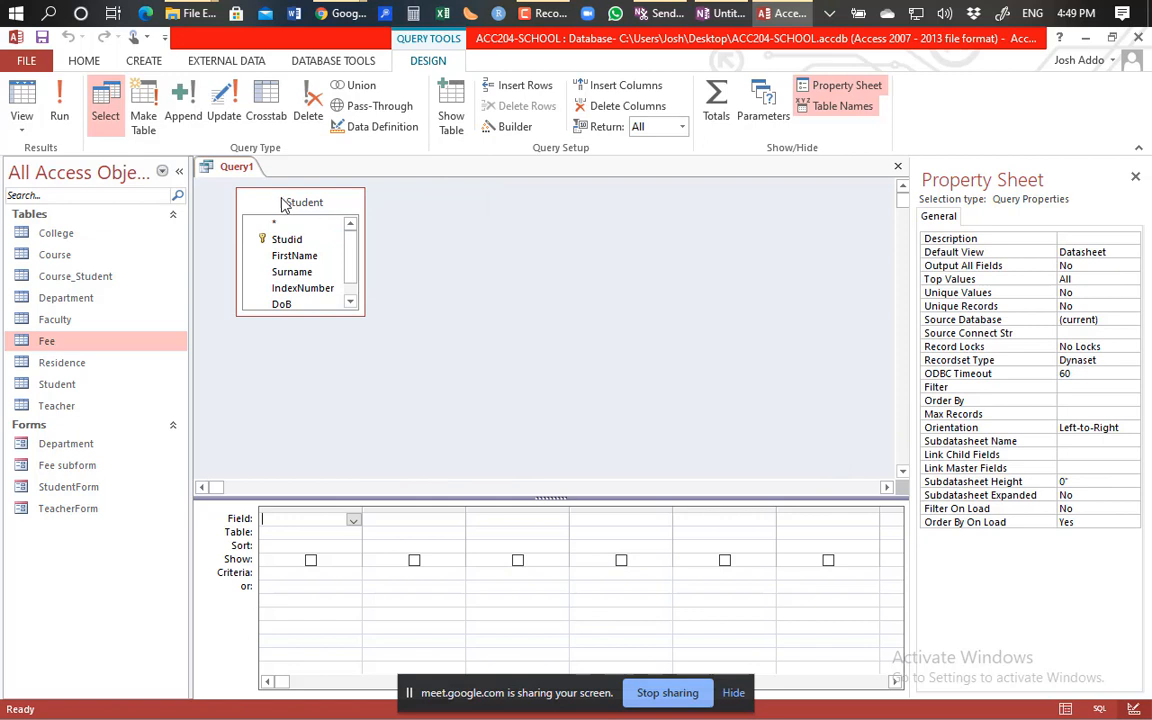
drag(276, 202, 490, 224)
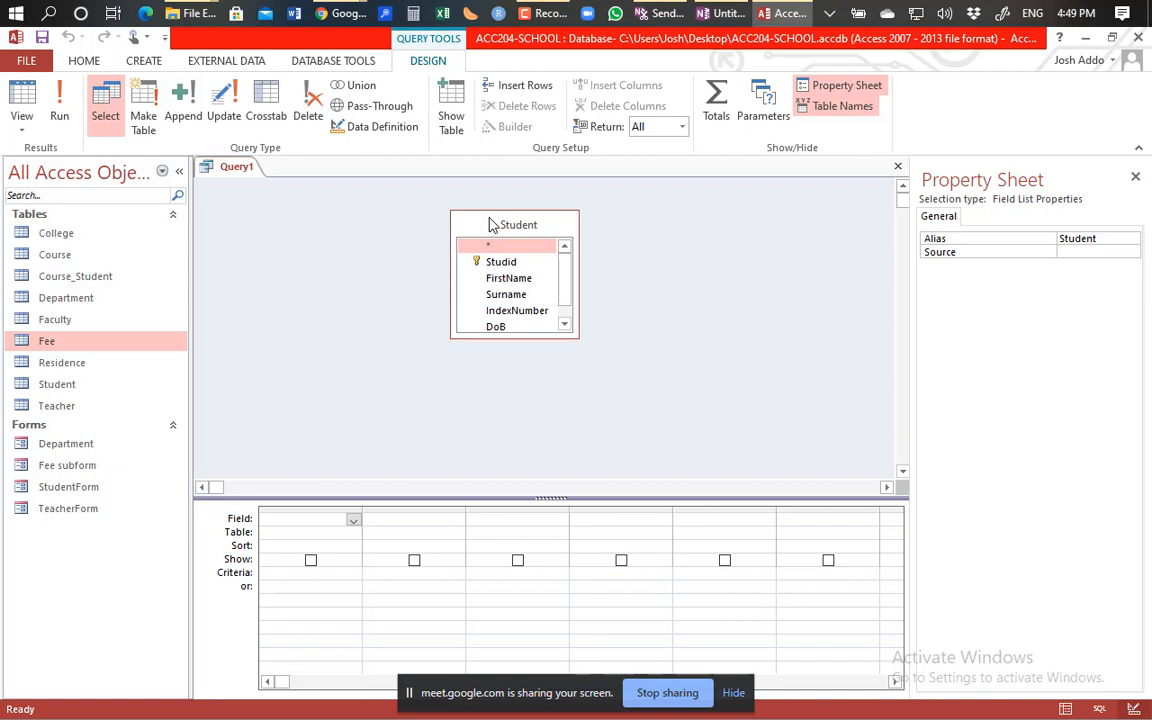
Expand the OneNote note to a full page and handwrite 'Structured' in red ink.
click(716, 13)
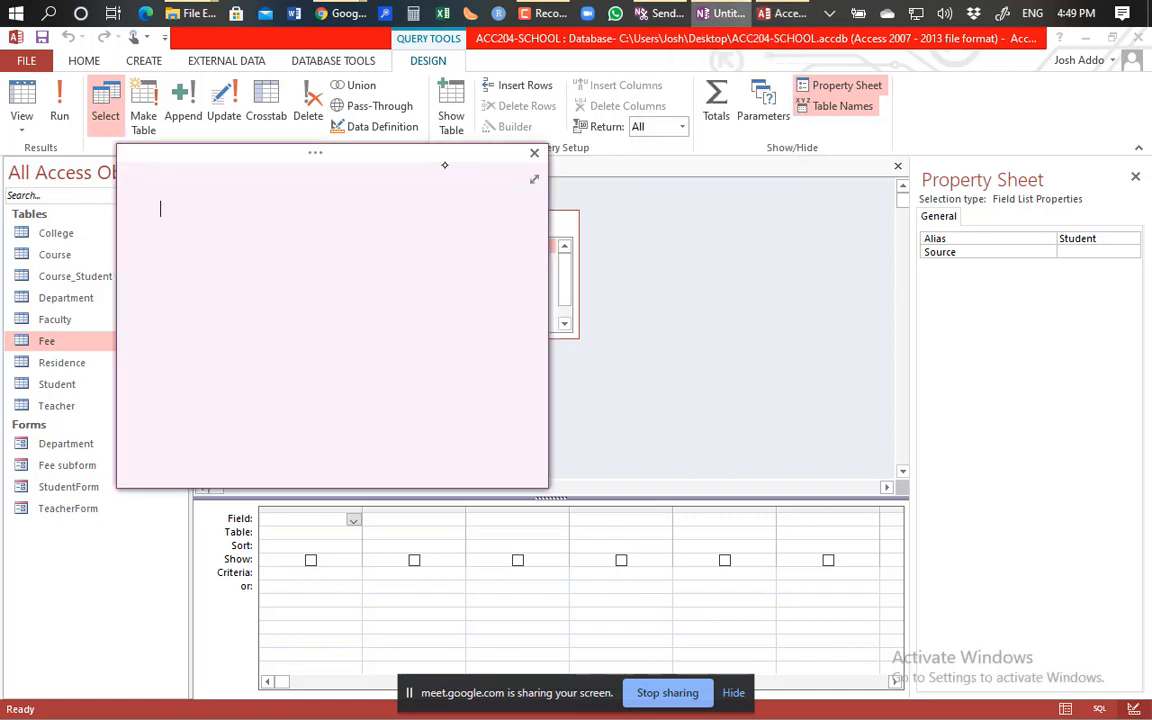
drag(395, 167, 418, 162)
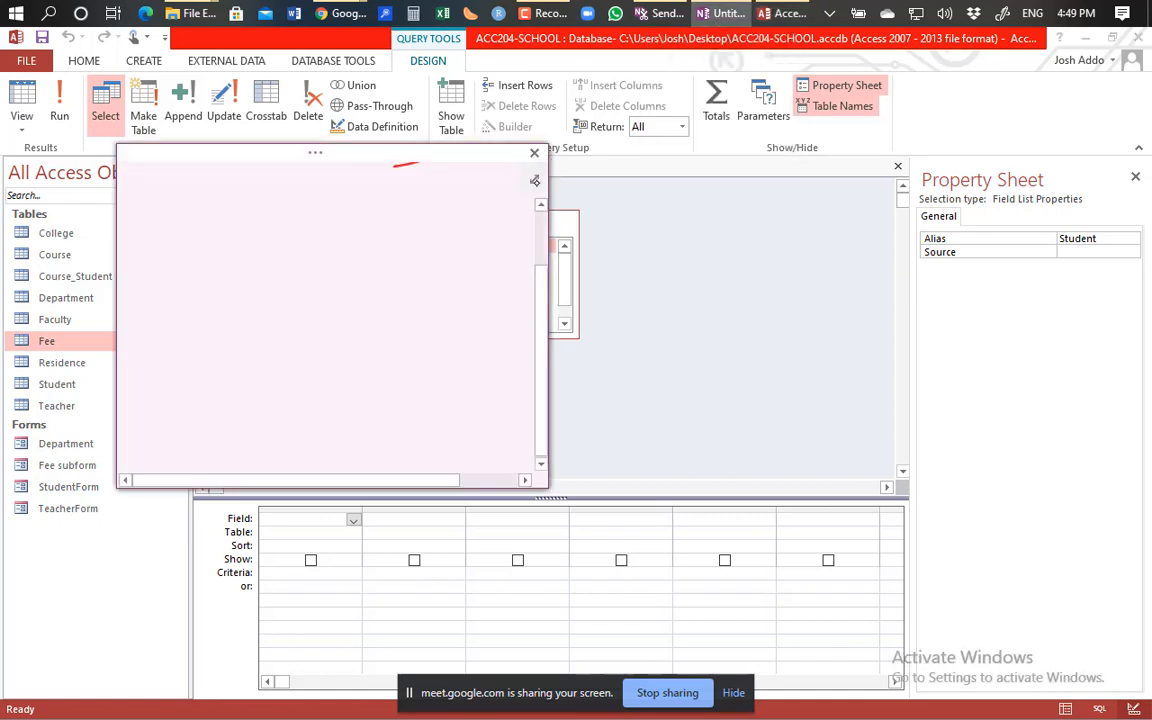
click(535, 182)
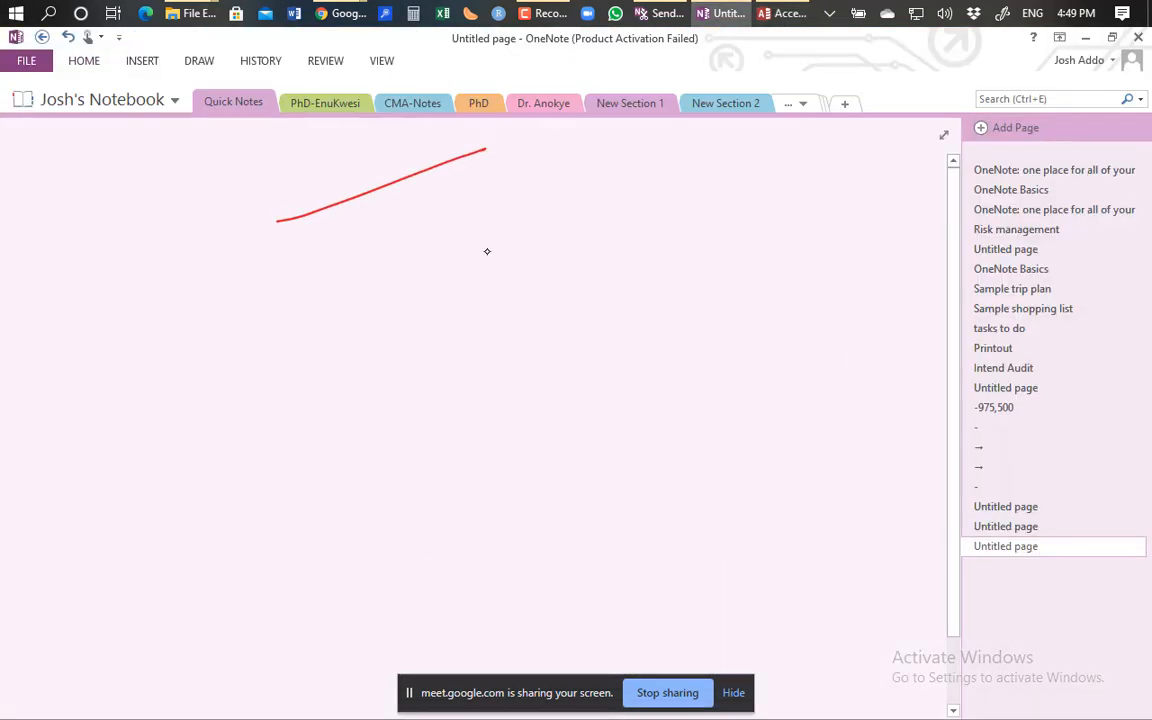
mouse_move(249, 288)
mouse_down()
mouse_move(193, 386)
mouse_move(134, 428)
mouse_move(279, 490)
mouse_up()
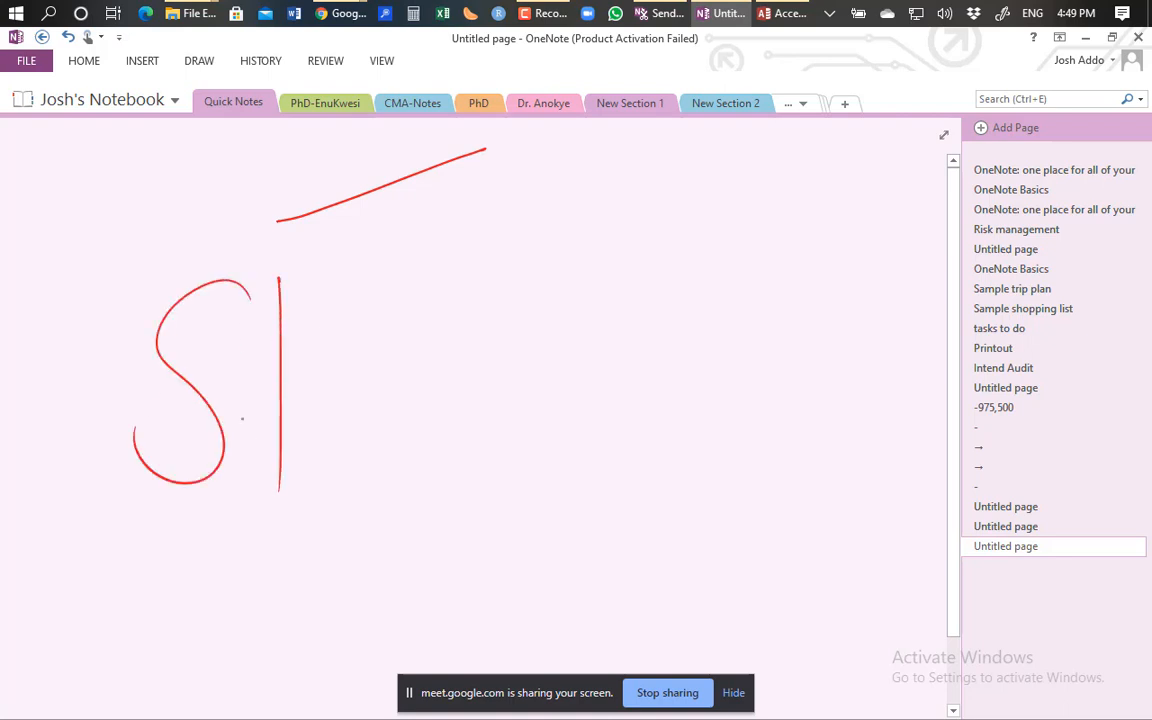
mouse_move(240, 412)
mouse_down()
mouse_move(357, 355)
mouse_move(401, 434)
mouse_up()
drag(452, 358, 456, 432)
drag(463, 328, 481, 462)
drag(455, 388, 668, 425)
drag(722, 398, 737, 290)
drag(737, 290, 742, 437)
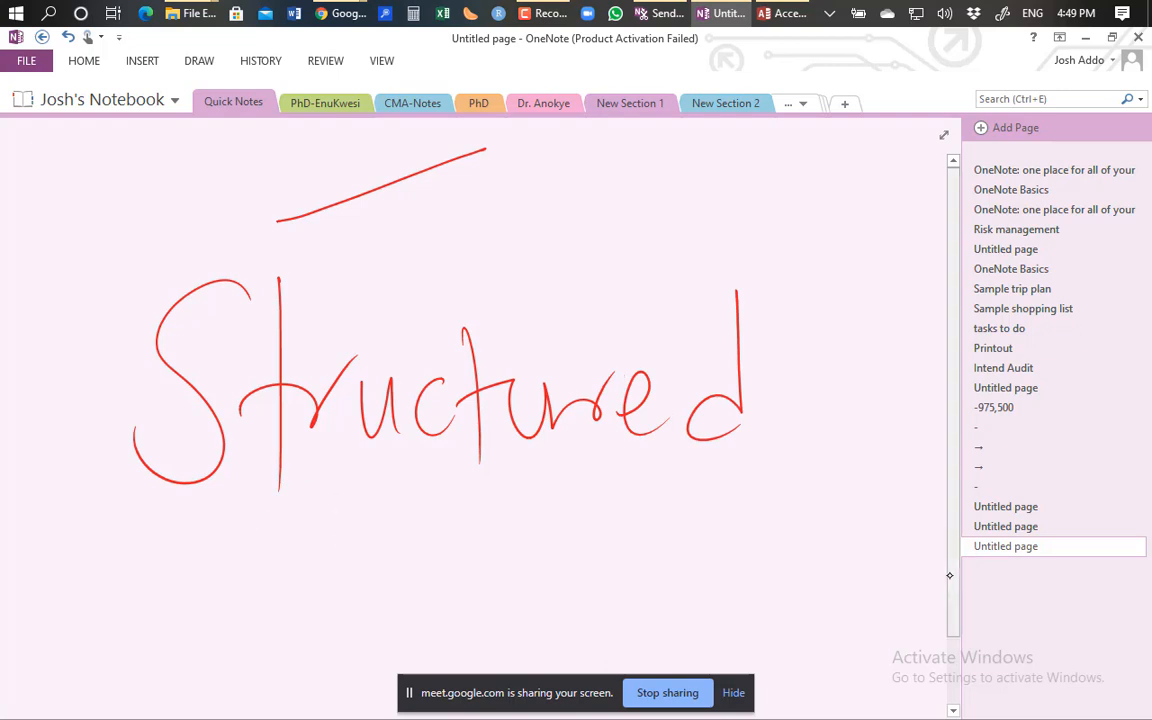
Handwrite 'Query' and 'Language' beneath 'Structured'.
scroll(944, 560, down, 2)
mouse_move(270, 400)
mouse_down()
mouse_move(283, 548)
mouse_move(386, 535)
mouse_move(411, 481)
mouse_move(538, 480)
mouse_move(642, 582)
mouse_up()
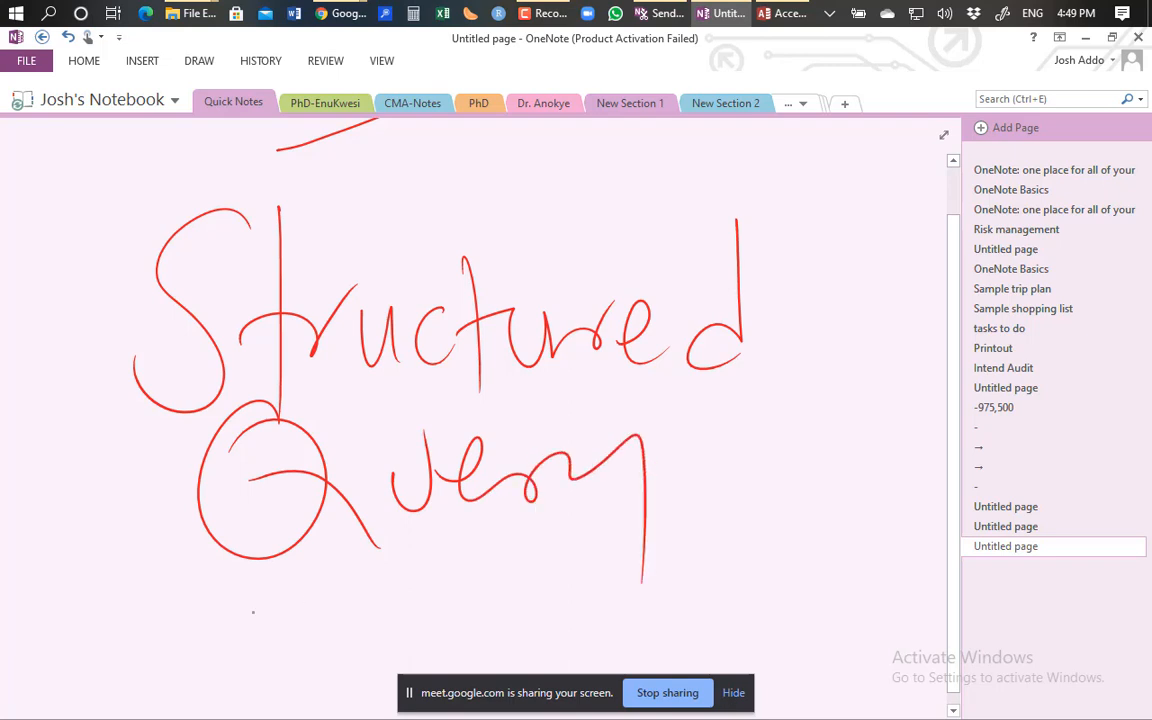
mouse_move(260, 552)
mouse_down()
mouse_move(248, 620)
mouse_move(480, 590)
mouse_move(570, 560)
mouse_up()
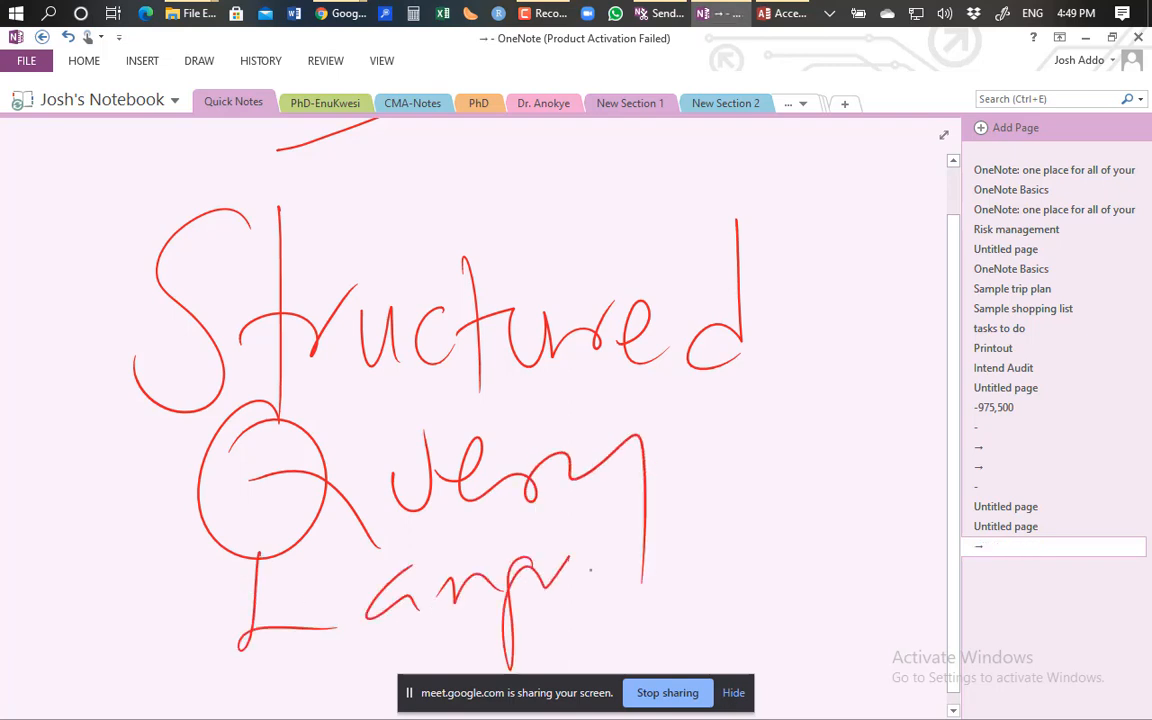
mouse_move(530, 512)
mouse_down()
mouse_move(583, 520)
mouse_move(660, 460)
mouse_move(755, 520)
mouse_up()
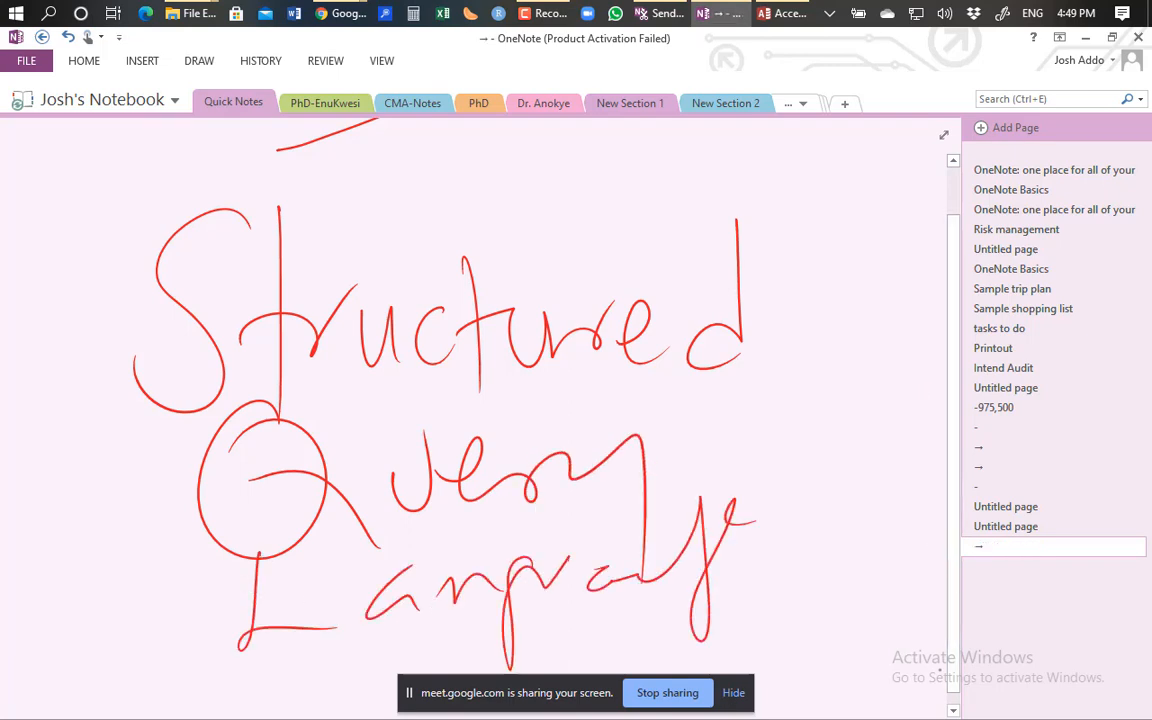
Box the initials S, Q, L, write 'SQL' below, and return to Access.
scroll(870, 590, down, 5)
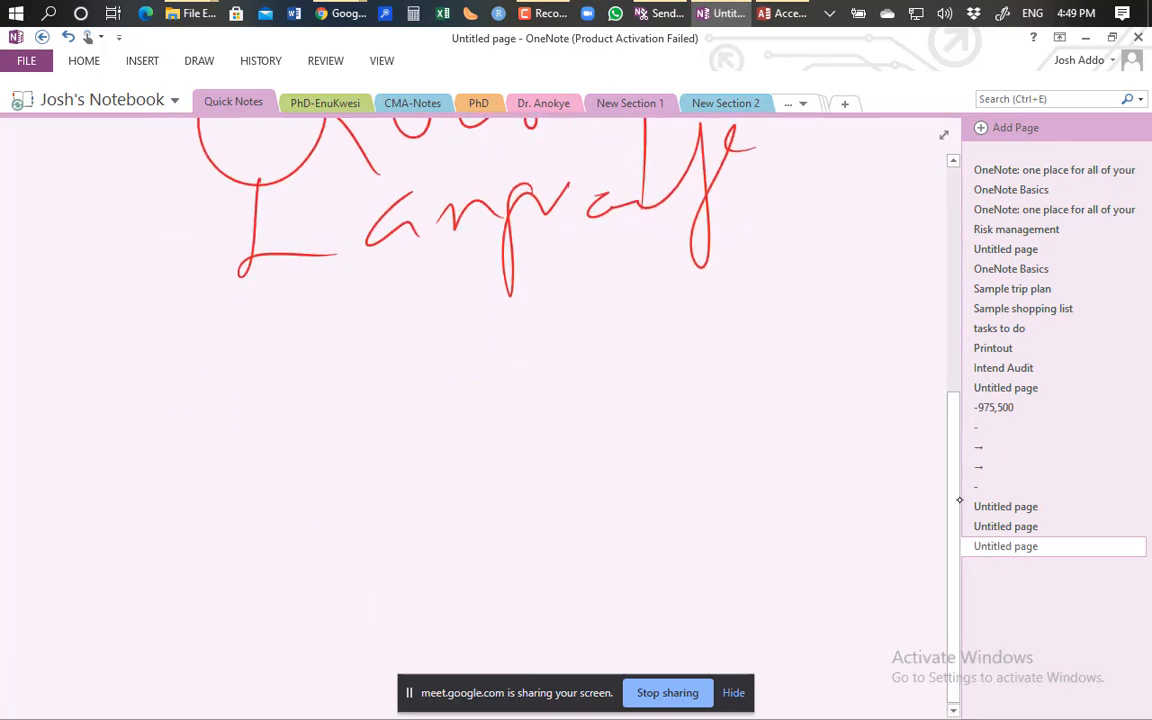
scroll(959, 499, up, 3)
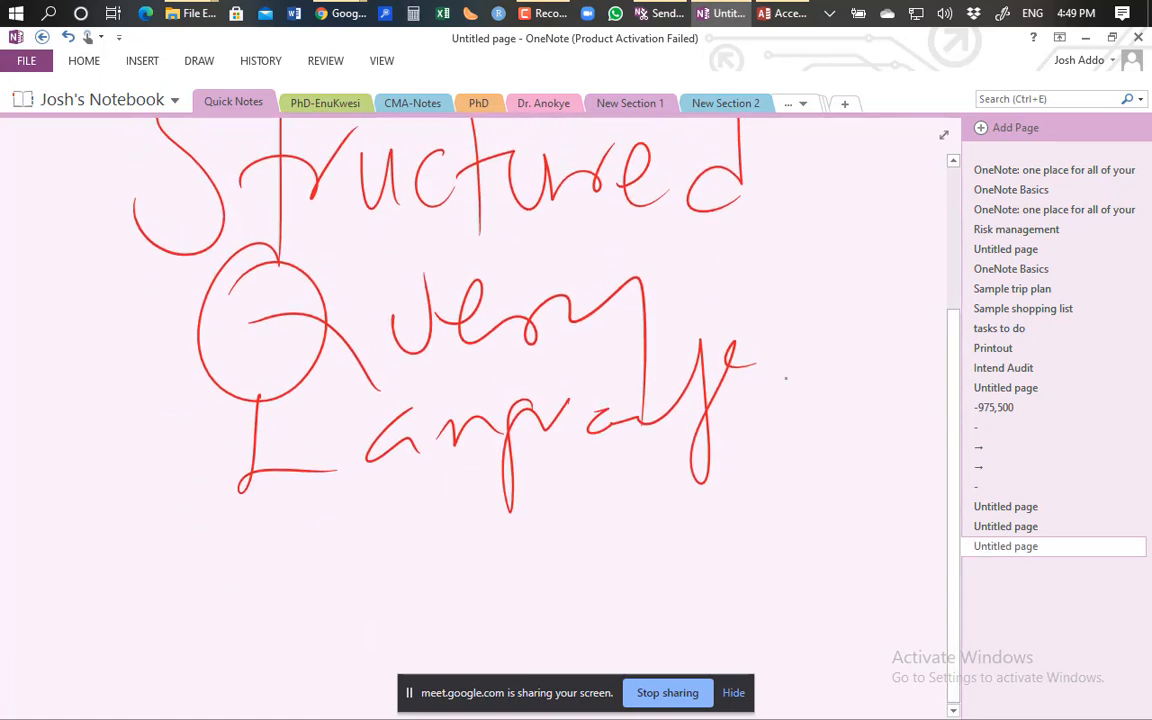
scroll(796, 378, up, 1)
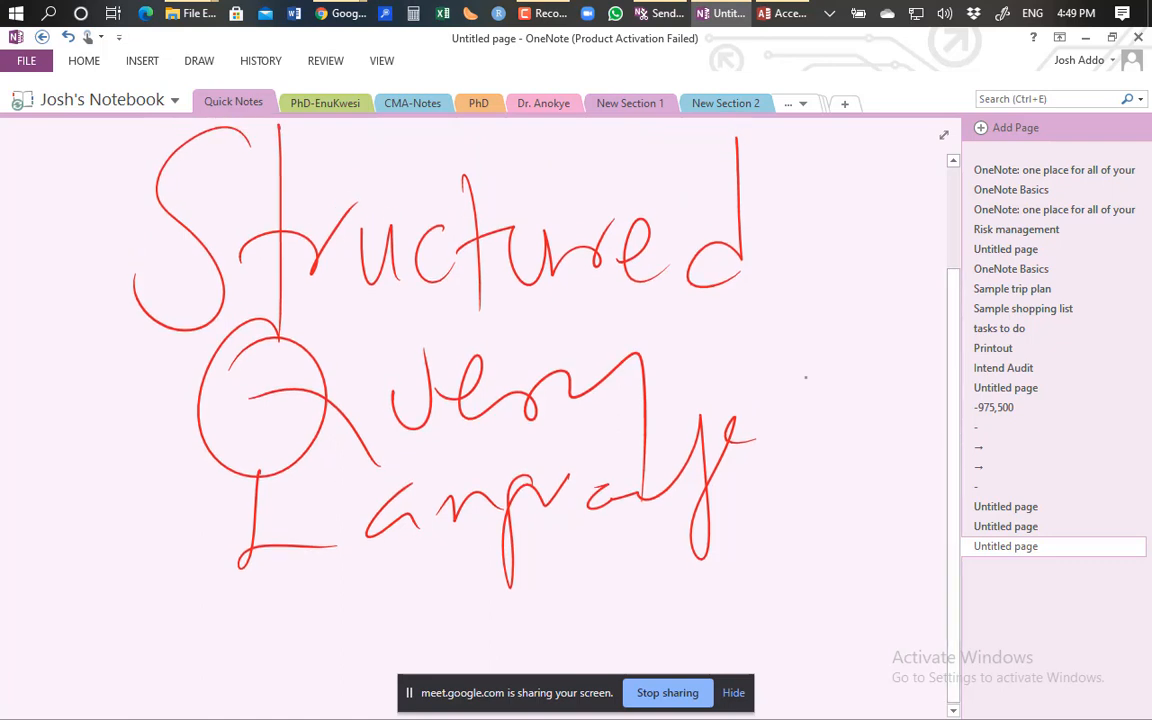
mouse_move(130, 147)
mouse_down()
mouse_move(140, 562)
mouse_move(215, 127)
mouse_move(350, 437)
mouse_move(145, 562)
mouse_up()
mouse_move(688, 567)
mouse_down()
mouse_move(600, 608)
mouse_move(636, 642)
mouse_up()
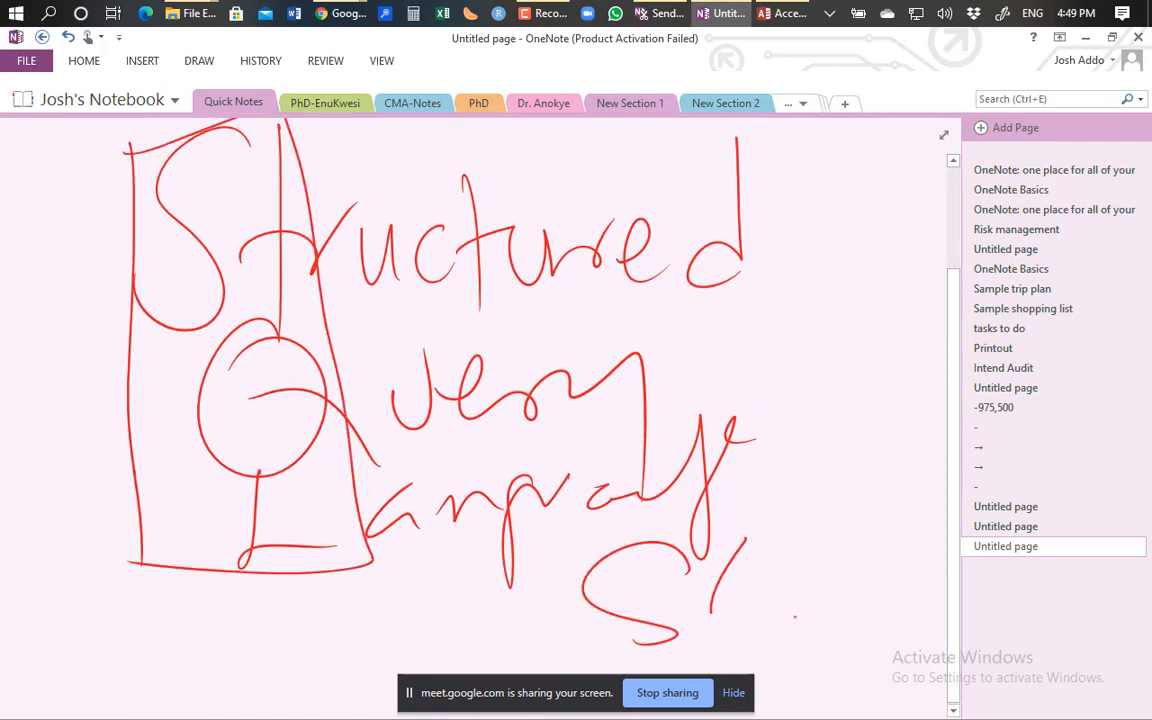
drag(745, 545, 758, 586)
drag(760, 590, 850, 630)
drag(842, 518, 887, 605)
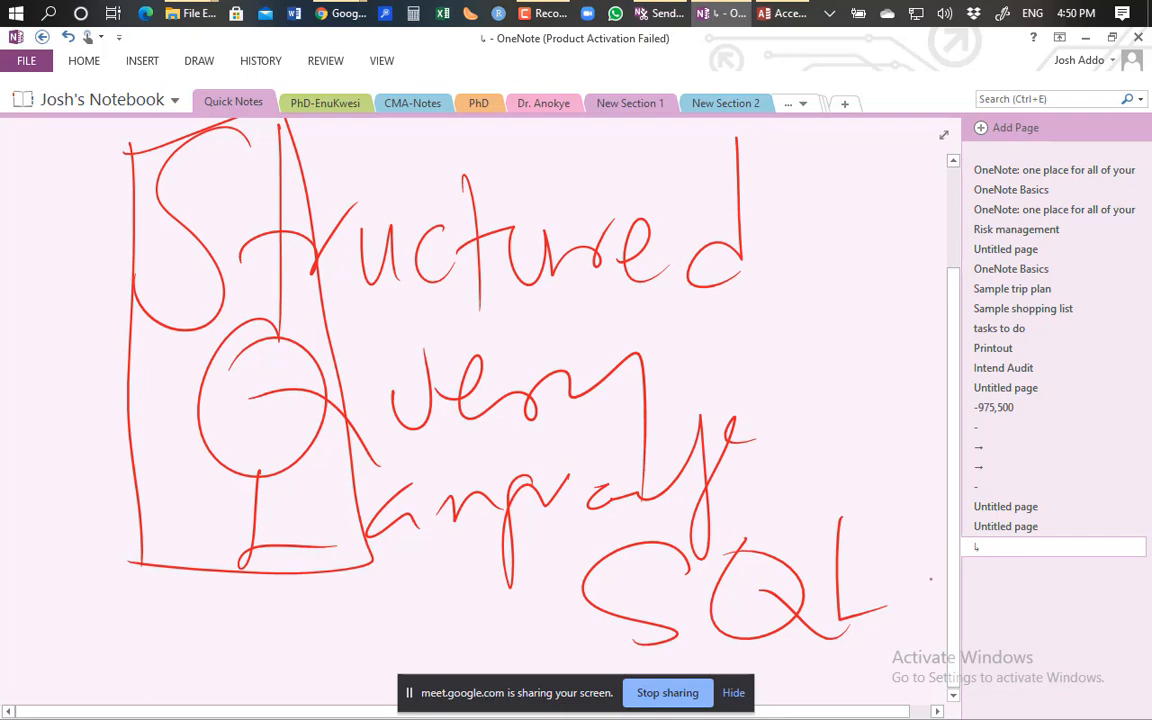
click(781, 14)
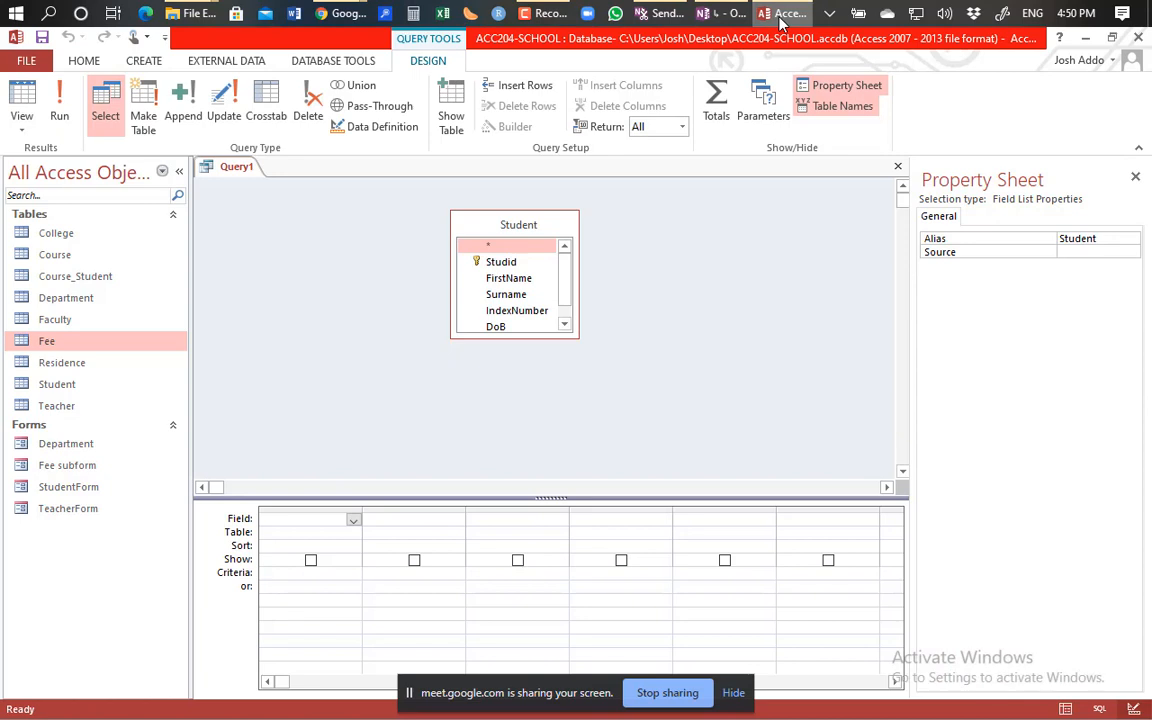
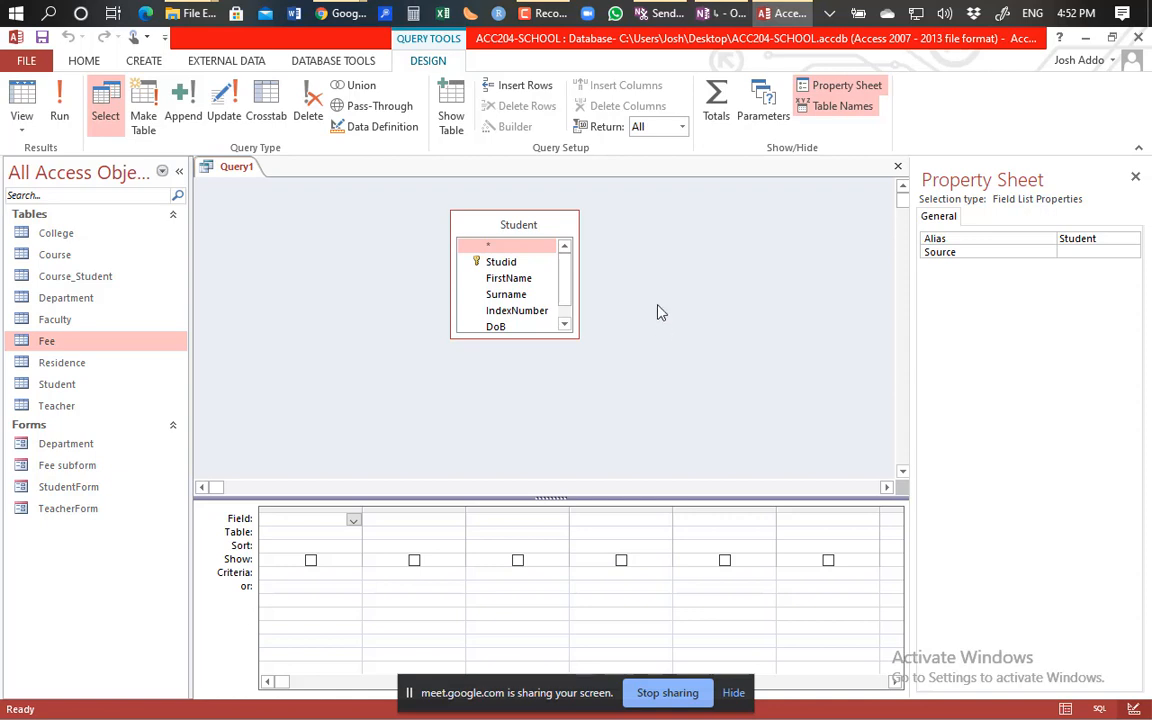
Add FirstName, Surname and IndexNumber from the Student field list to the design grid.
mouse_move(498, 227)
mouse_down()
mouse_move(451, 227)
mouse_move(520, 247)
mouse_move(517, 237)
mouse_up()
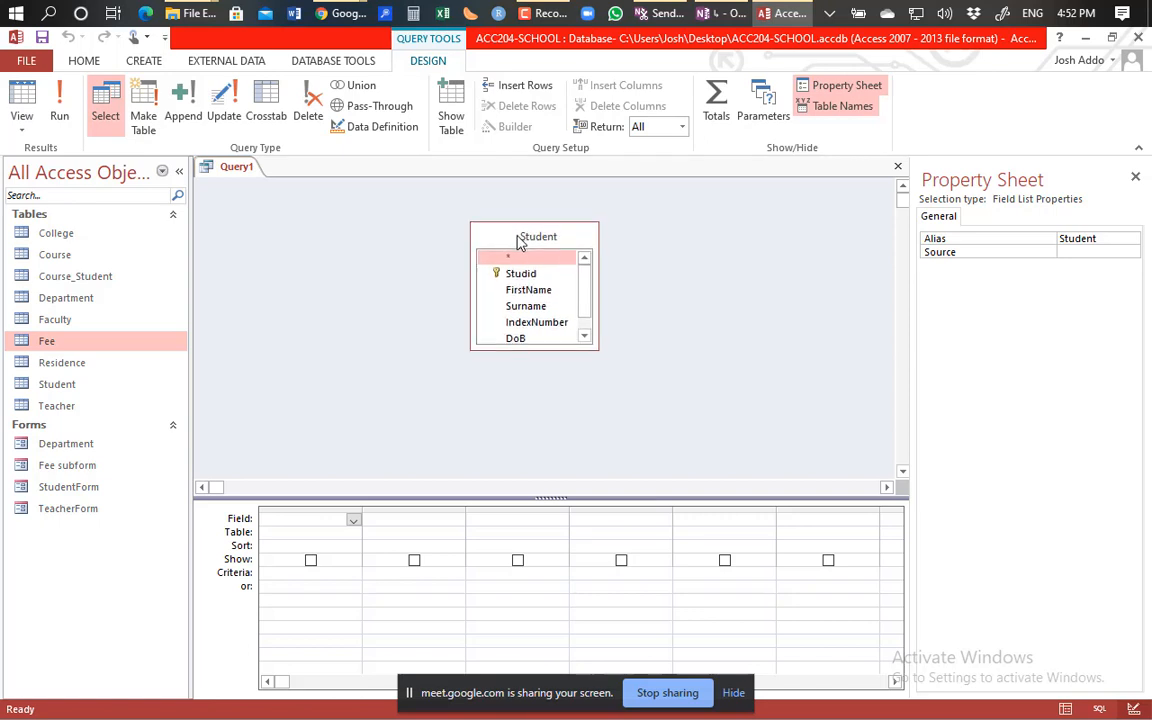
double_click(528, 290)
double_click(527, 306)
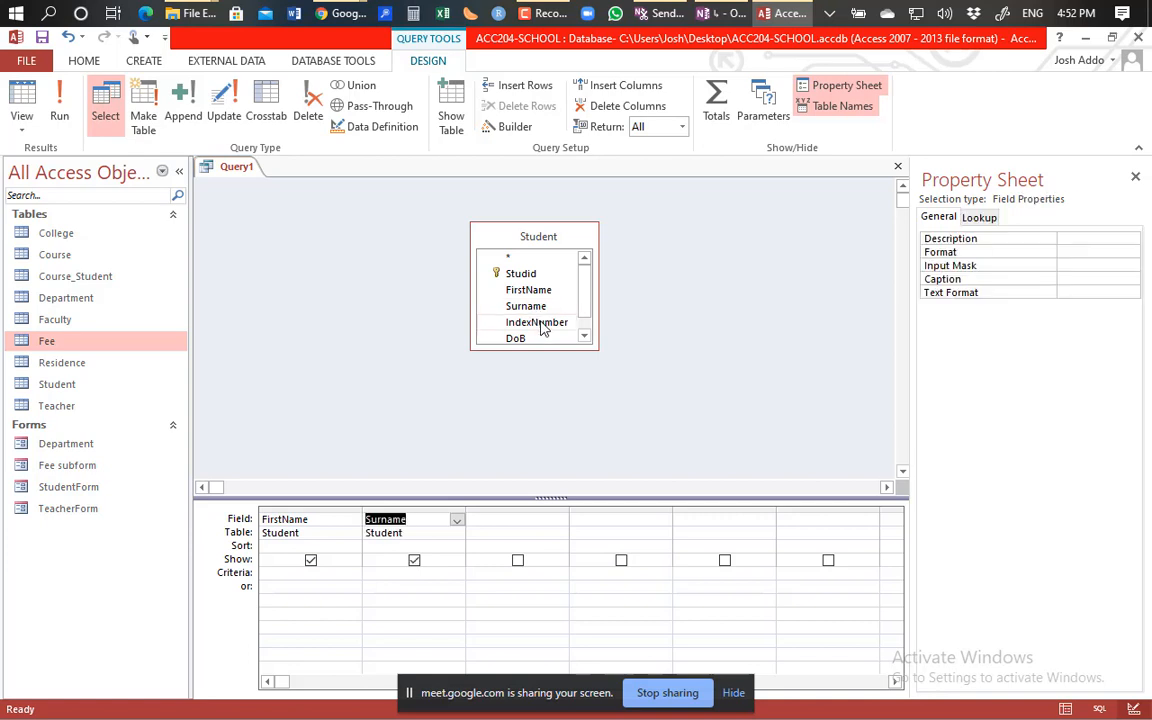
double_click(537, 322)
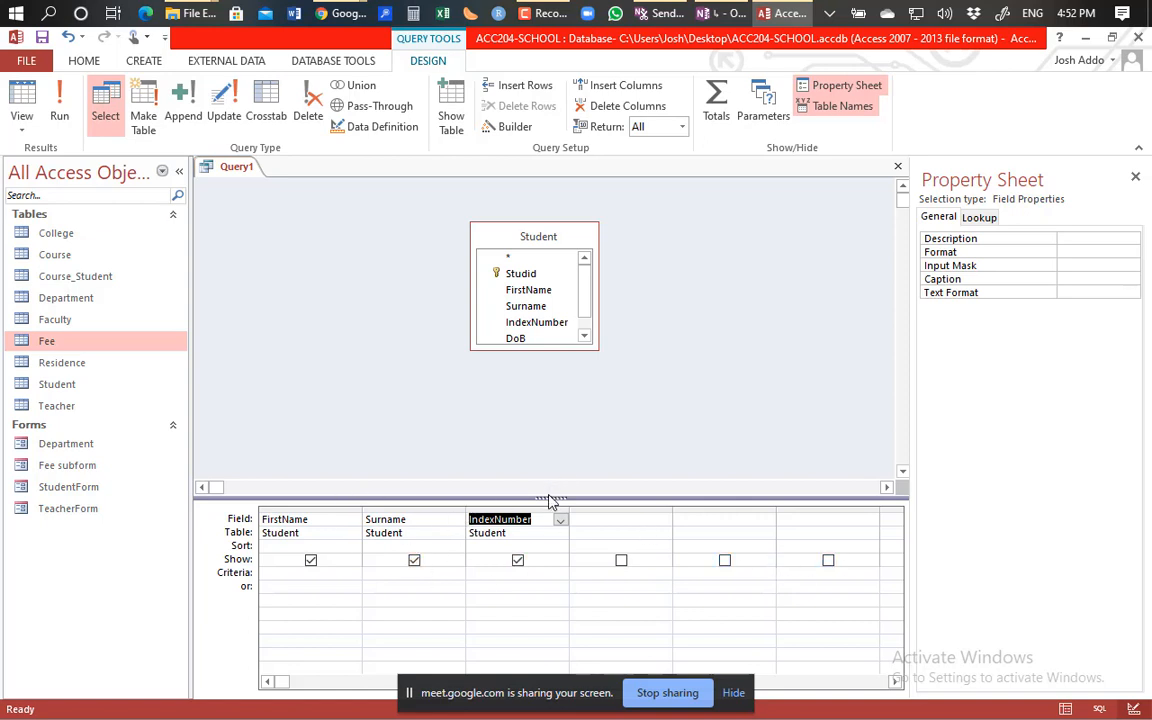
Enlarge the design grid and leave FirstName without a sort order.
drag(549, 500, 548, 405)
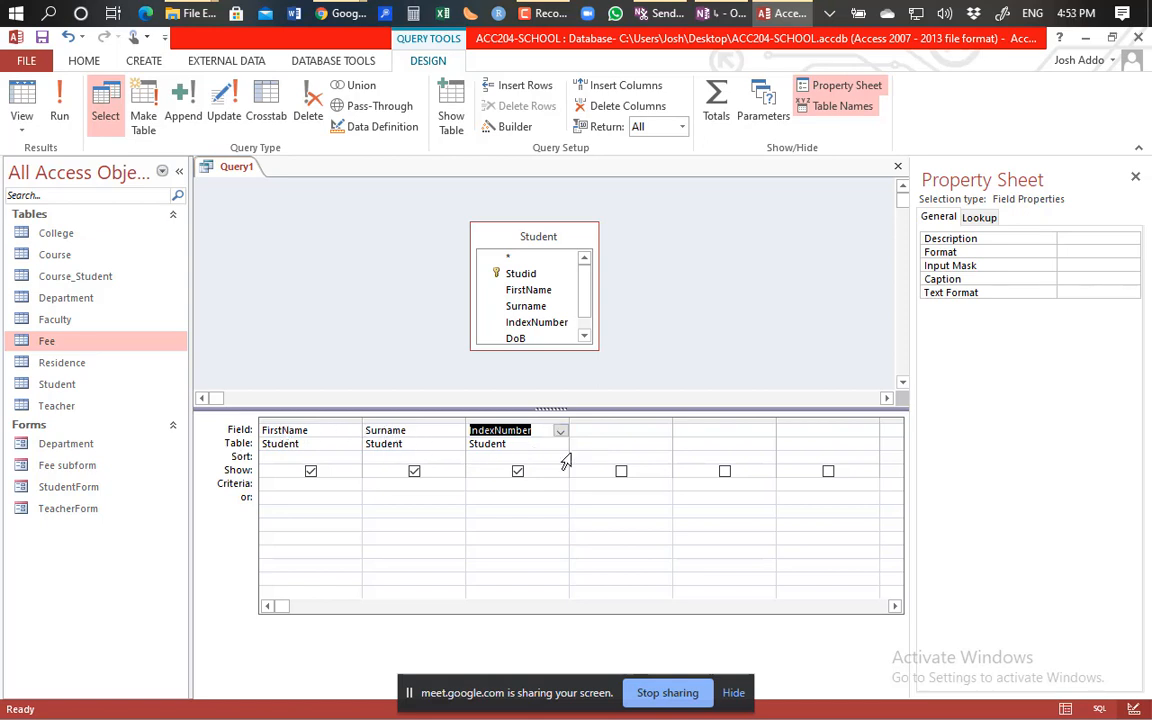
click(269, 458)
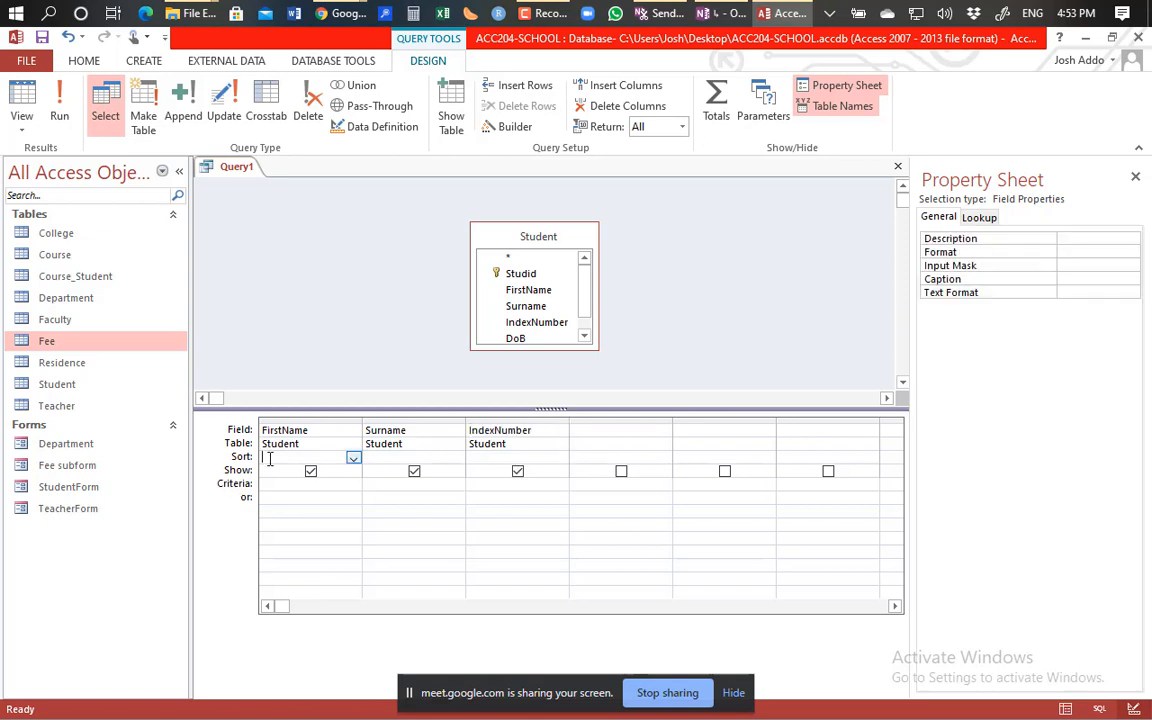
click(353, 460)
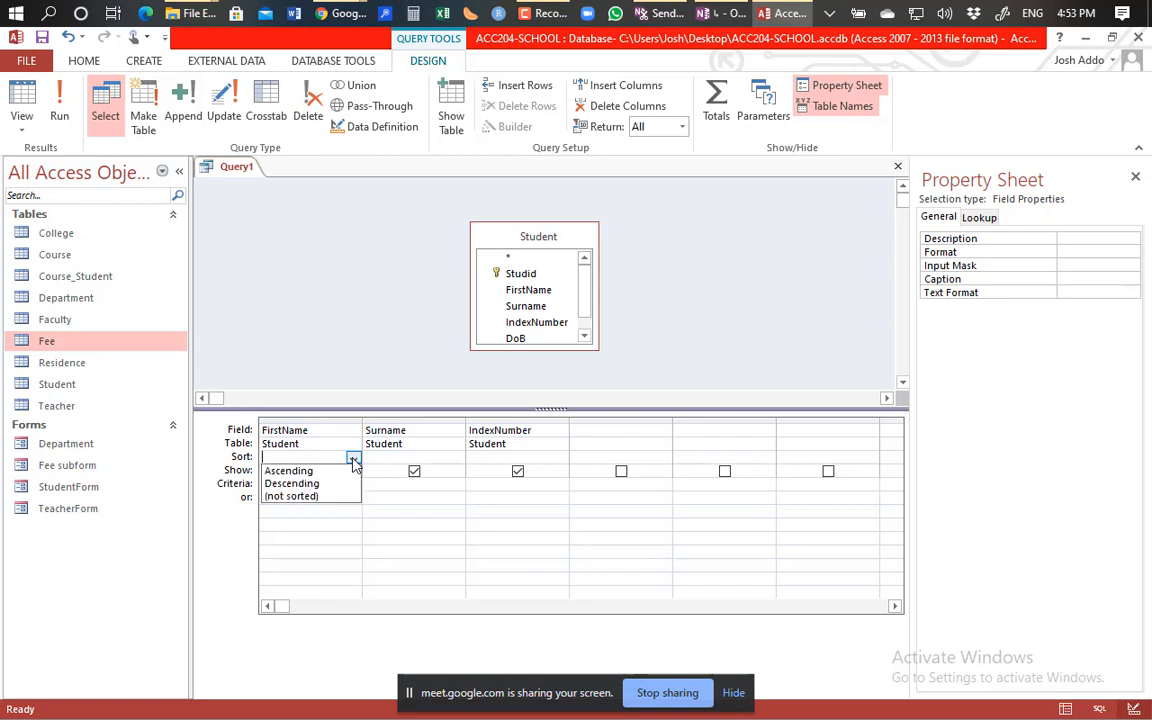
click(318, 344)
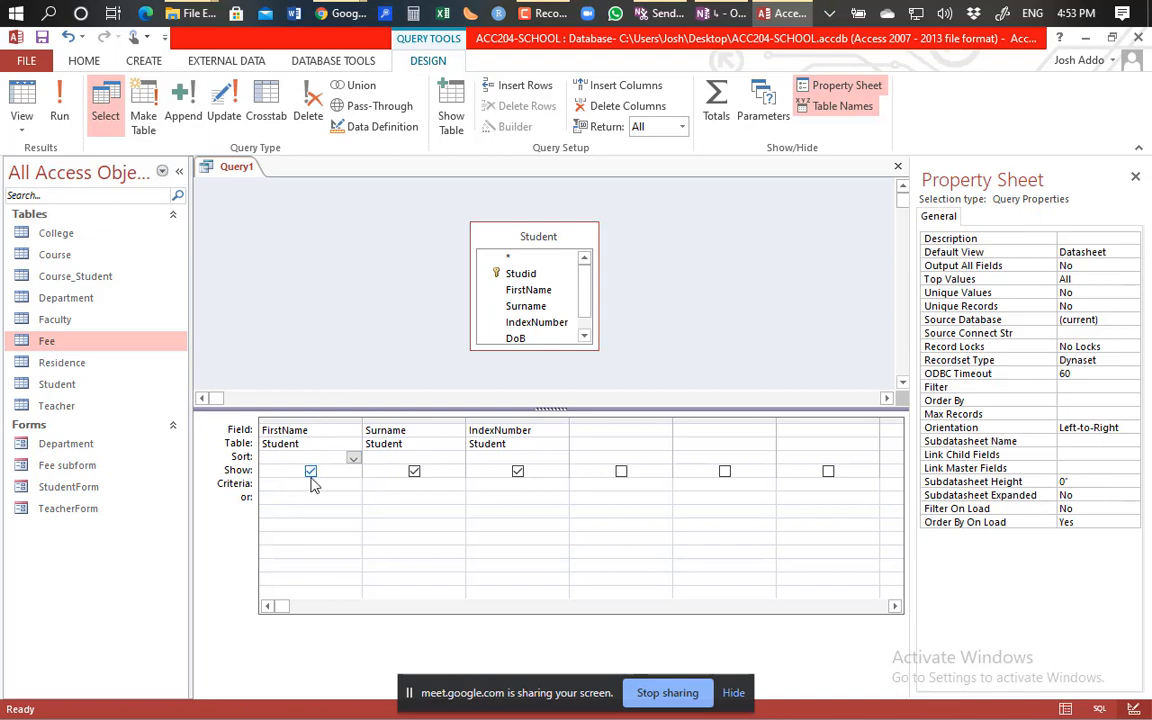
Sort IndexNumber in ascending order, keeping its Show checkbox ticked.
click(547, 457)
click(561, 458)
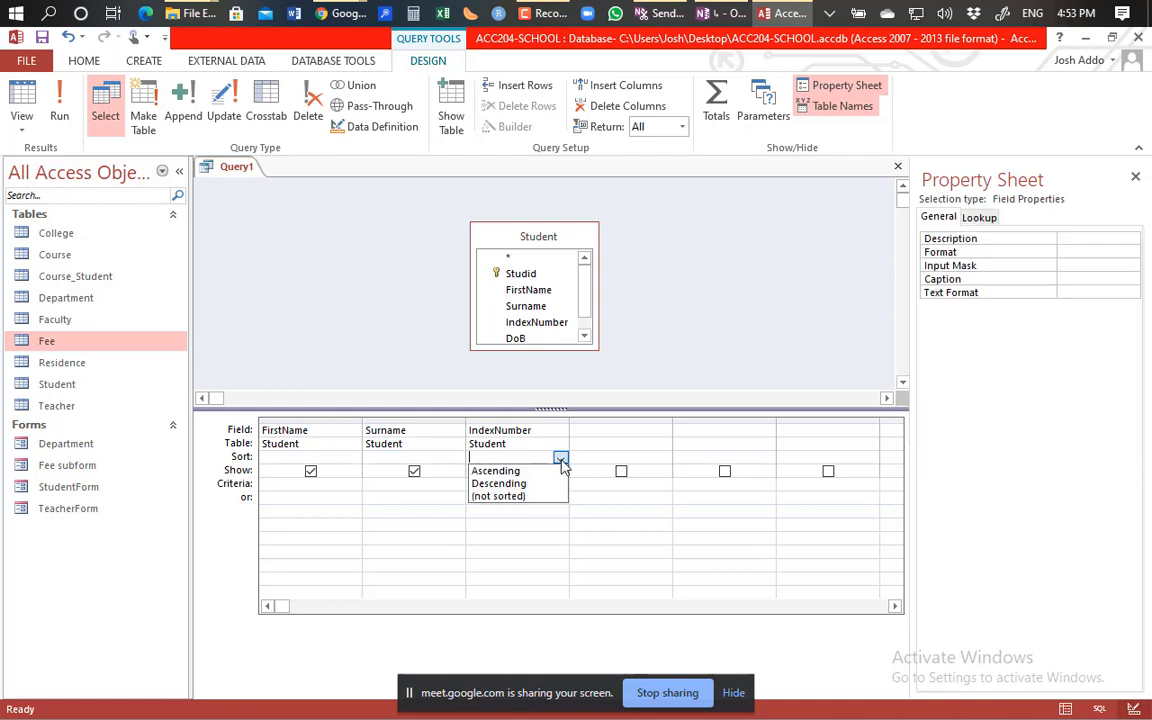
click(530, 471)
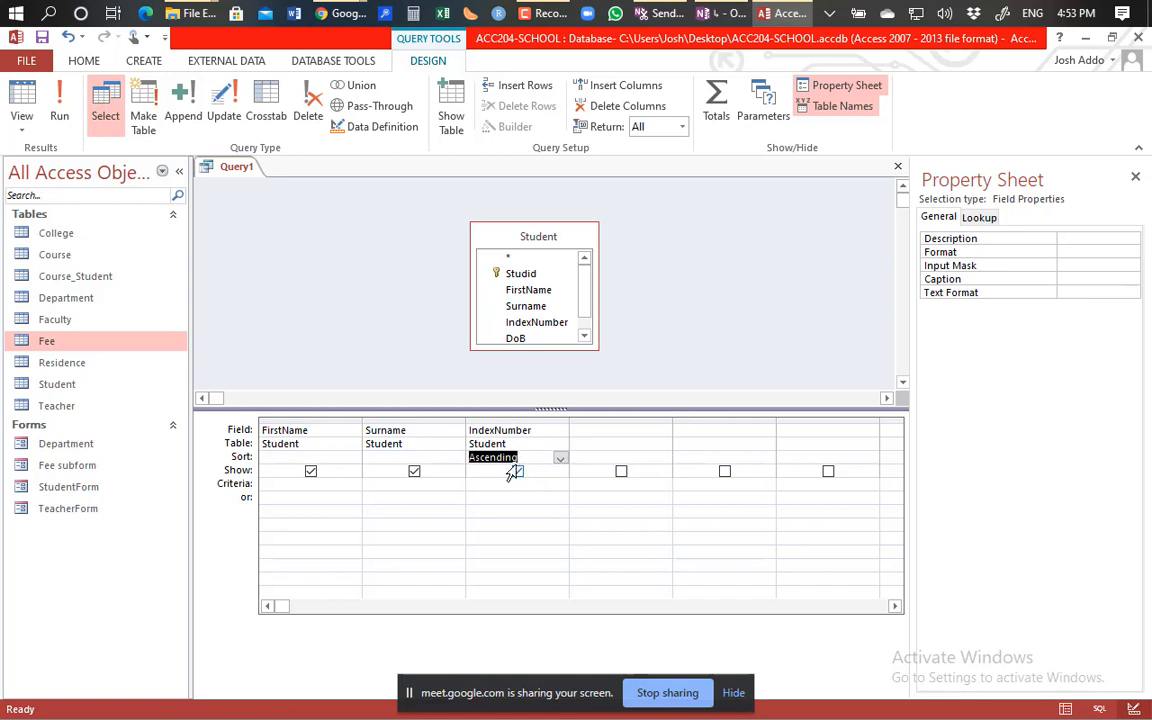
click(517, 471)
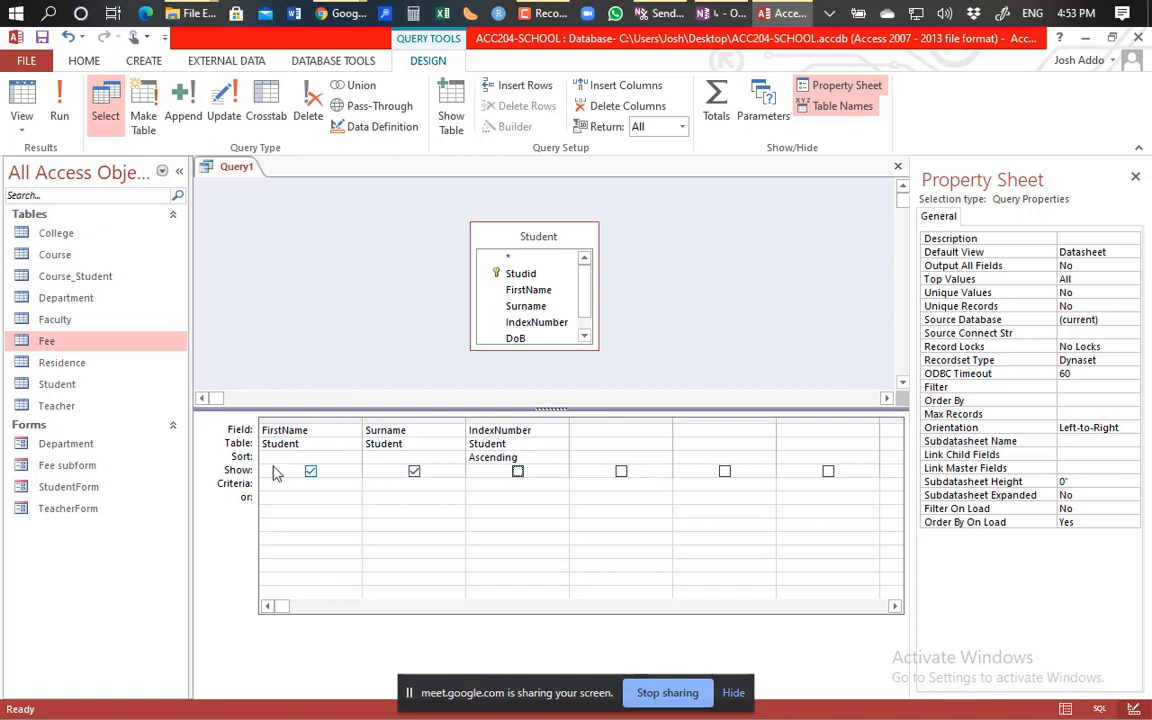
click(453, 485)
click(620, 500)
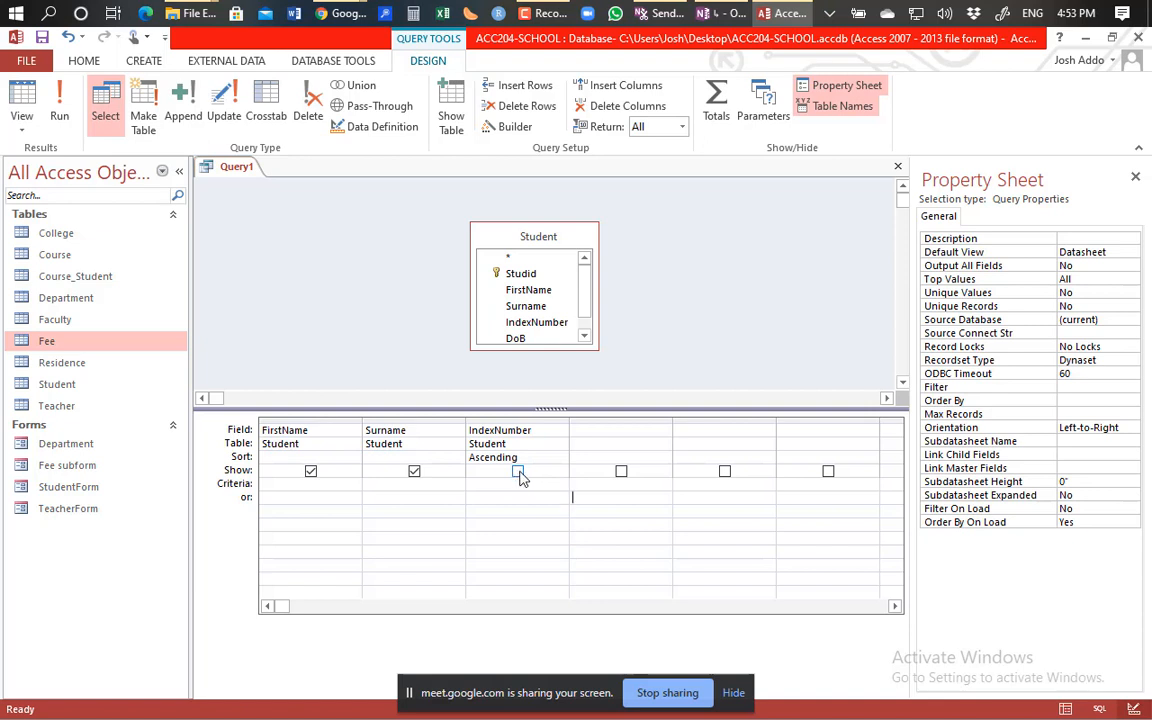
click(518, 472)
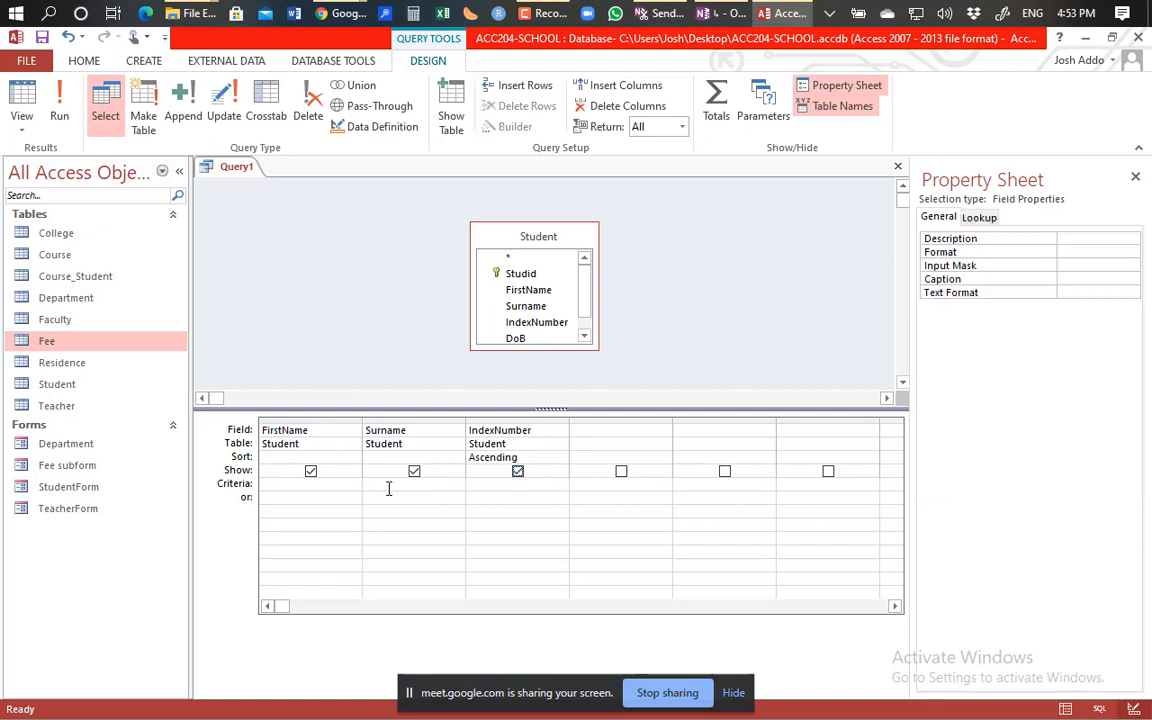
Leave the FirstName criterion cell empty.
click(308, 486)
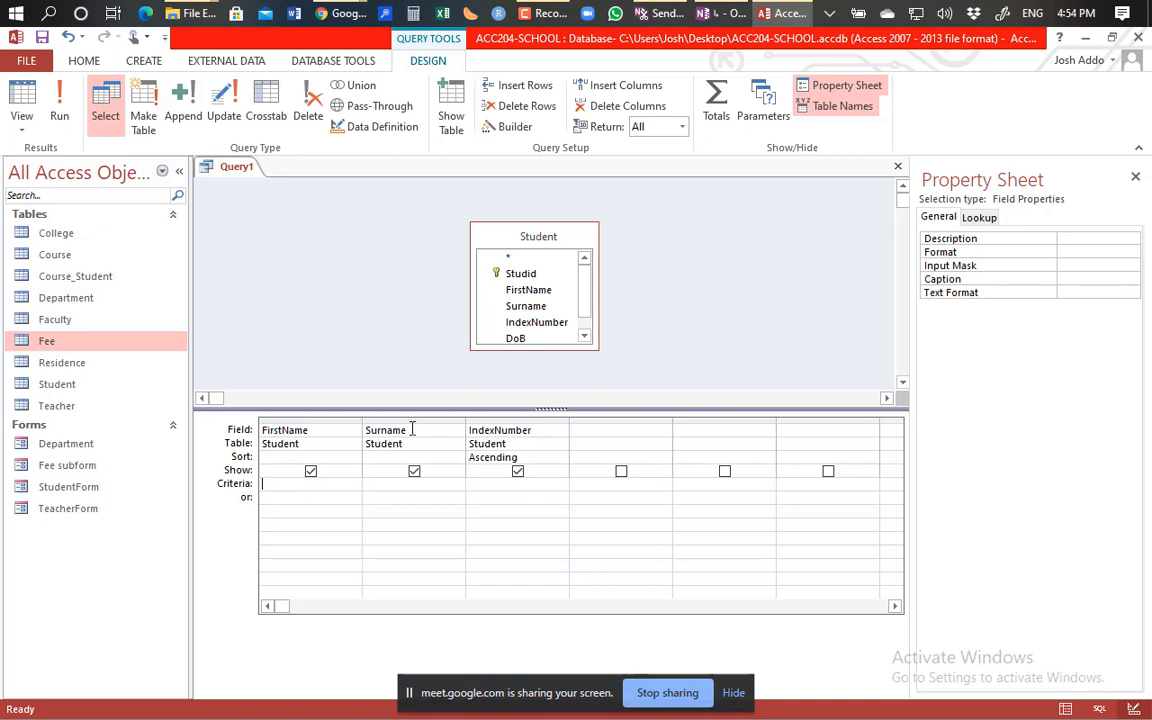
click(654, 311)
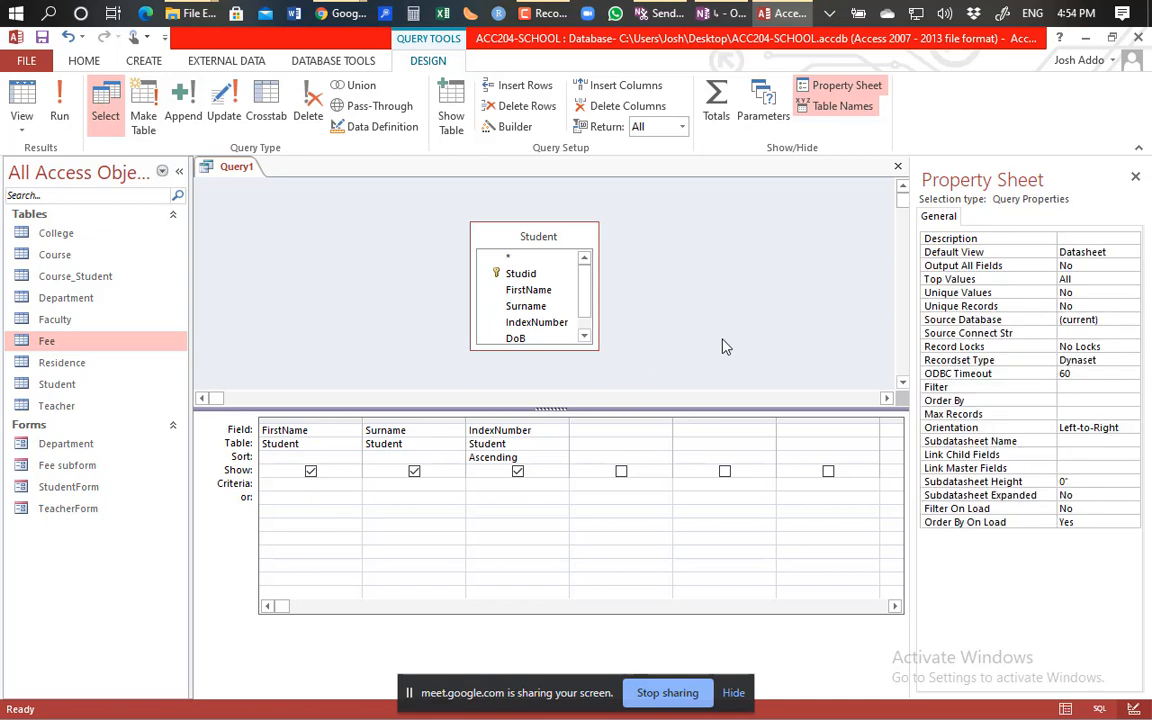
click(585, 336)
click(585, 335)
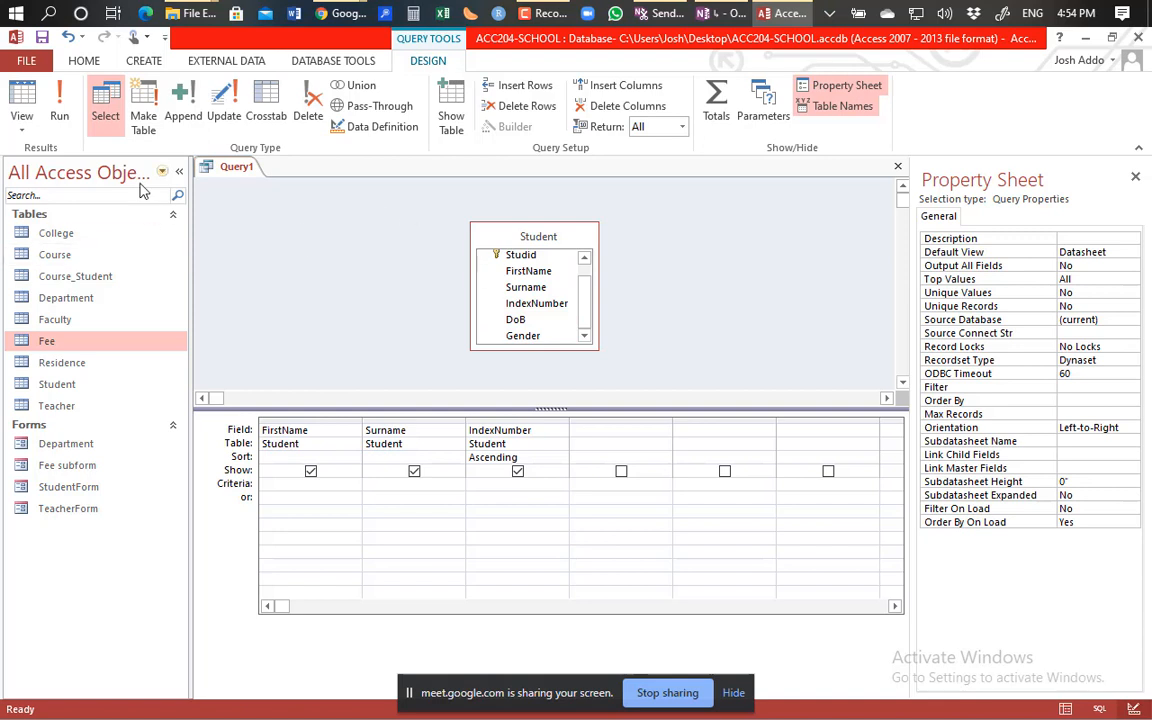
click(60, 114)
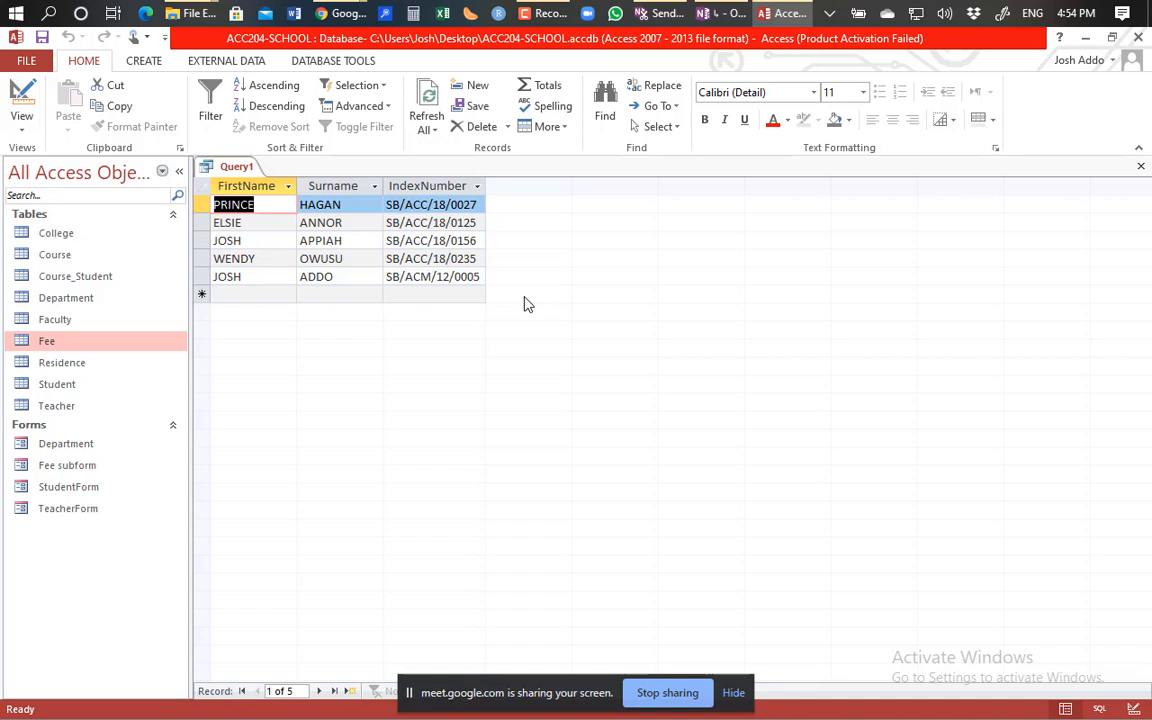
click(22, 100)
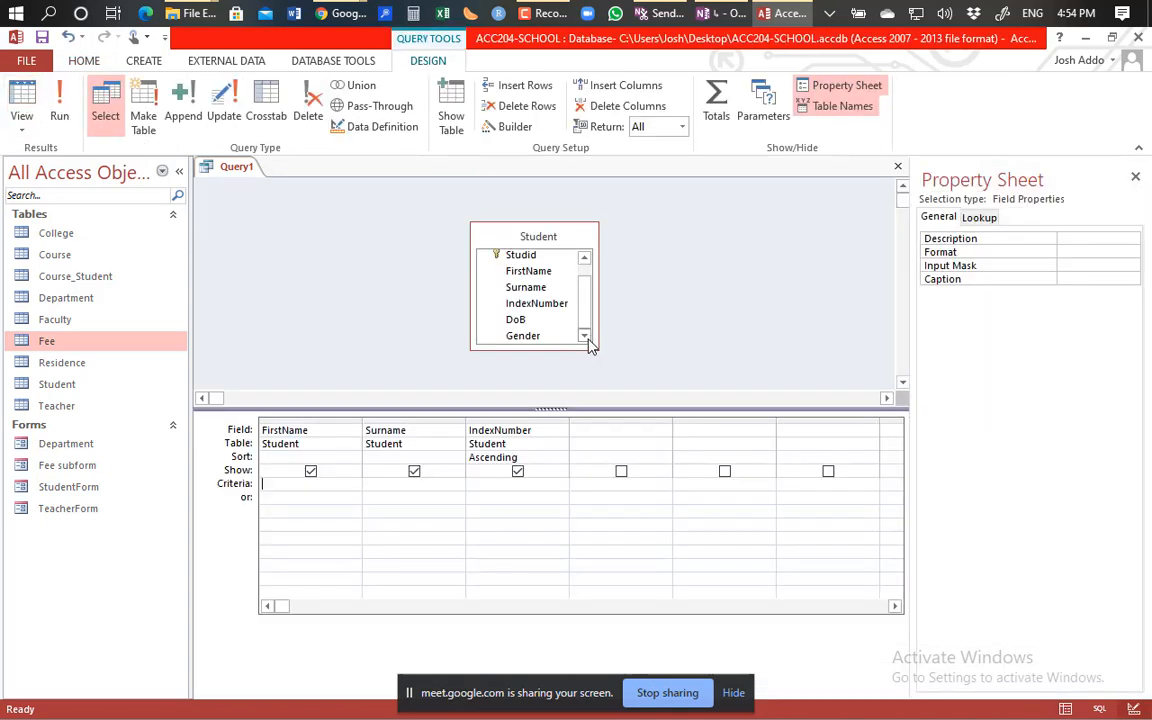
Add Gender, run the query to check its five records, then return to Design and open Show Table.
double_click(523, 336)
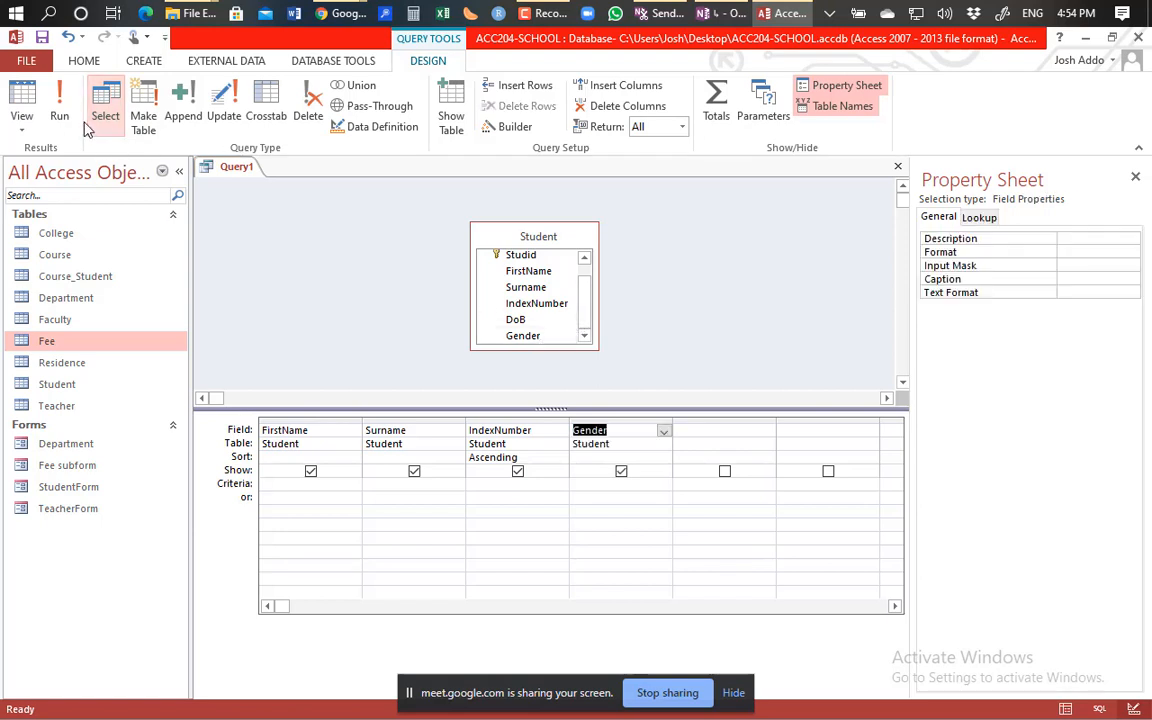
click(61, 112)
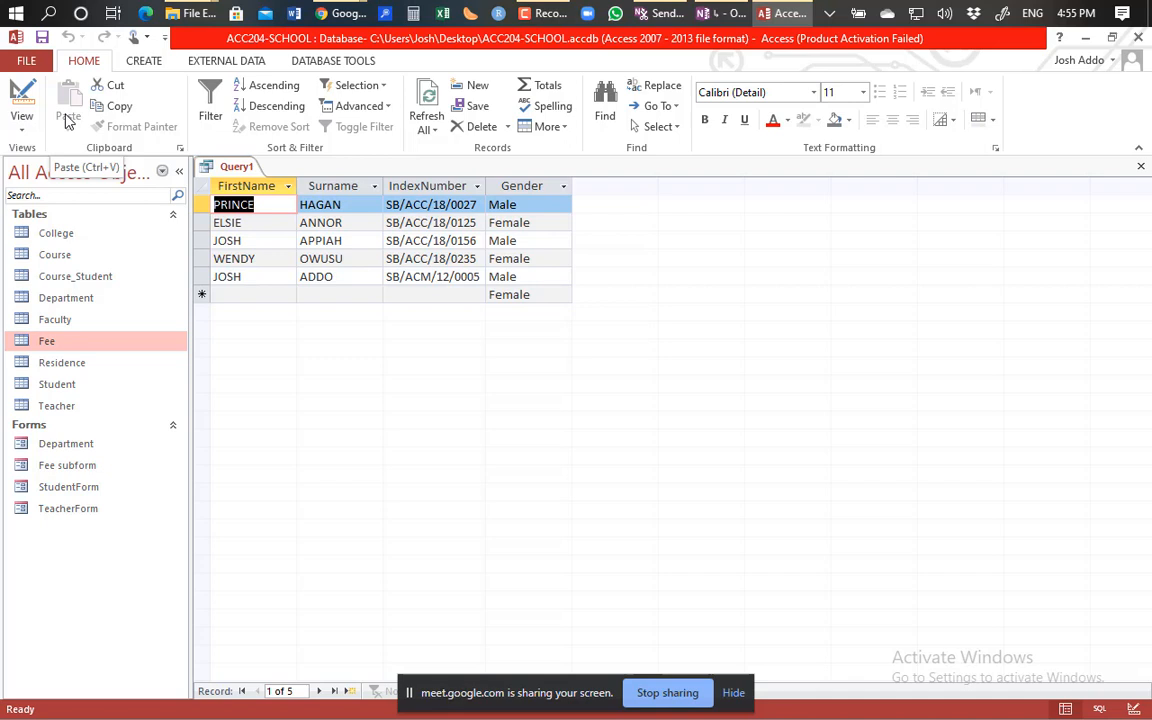
click(21, 95)
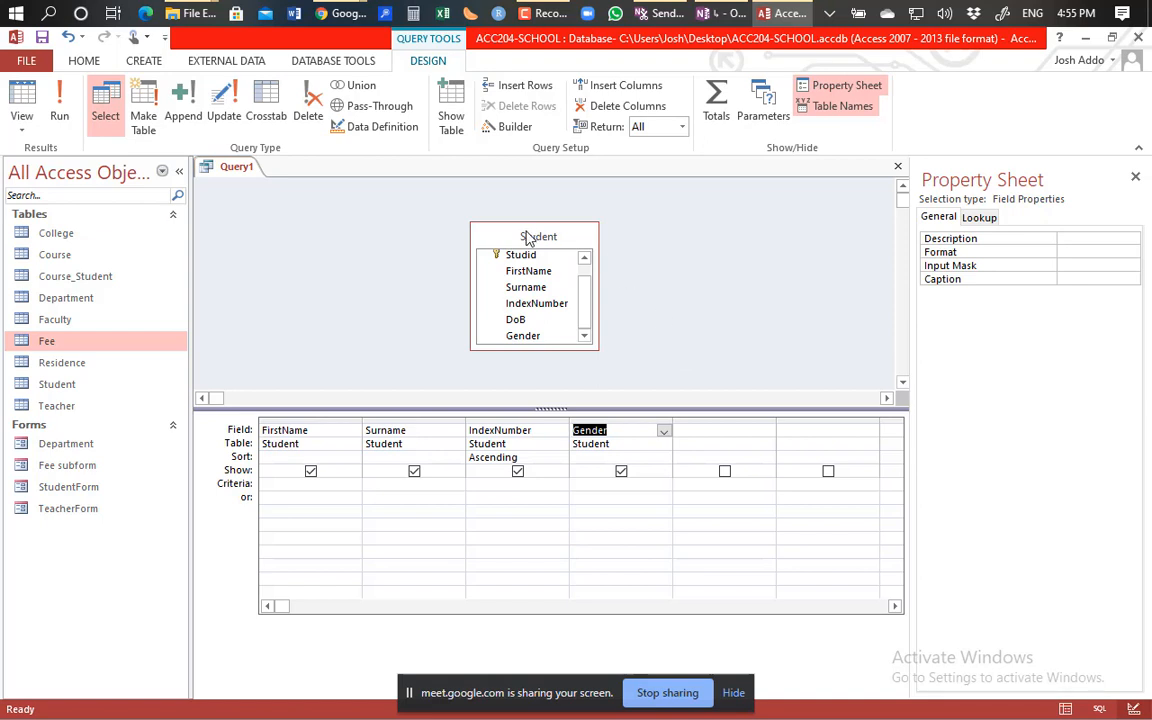
drag(528, 237, 369, 225)
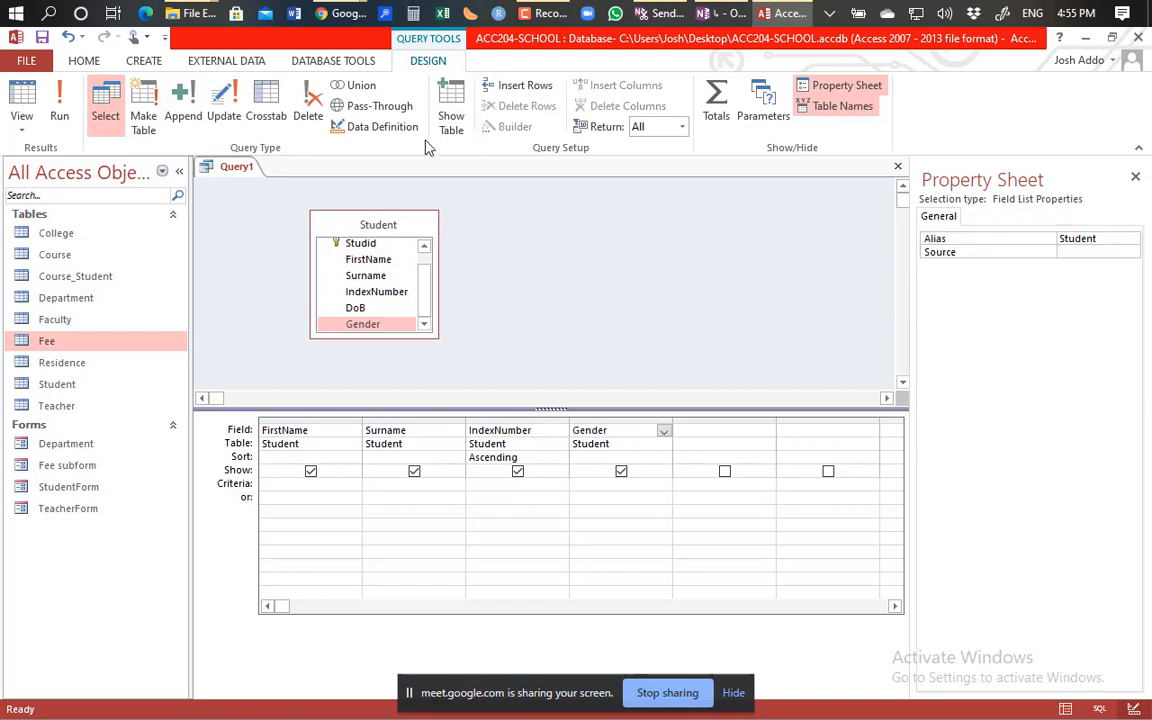
click(451, 108)
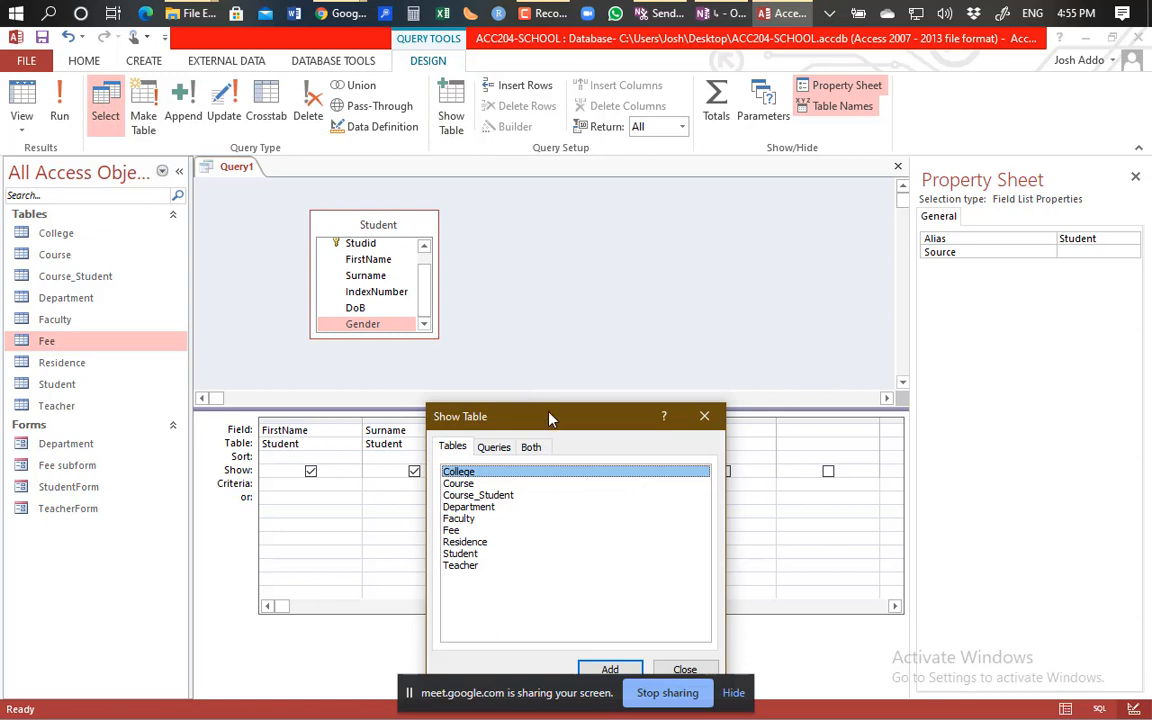
Add the Fee table to the query and spread the Fee and Student field lists apart.
drag(548, 417, 706, 225)
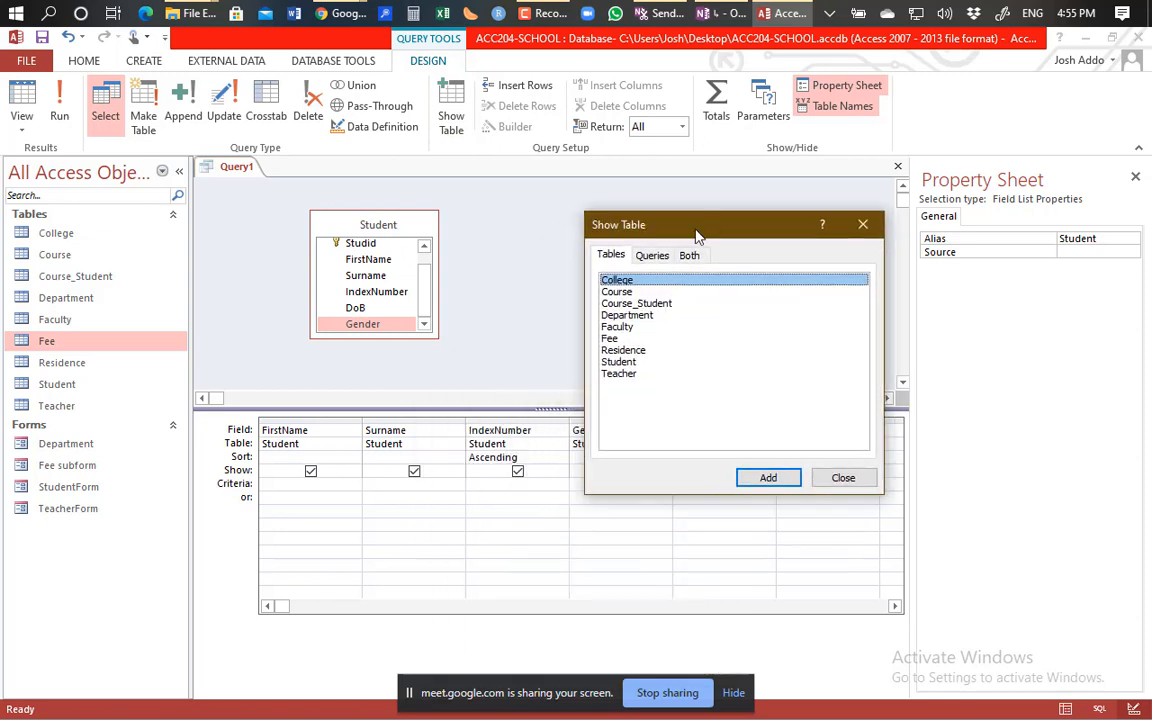
double_click(612, 340)
click(862, 225)
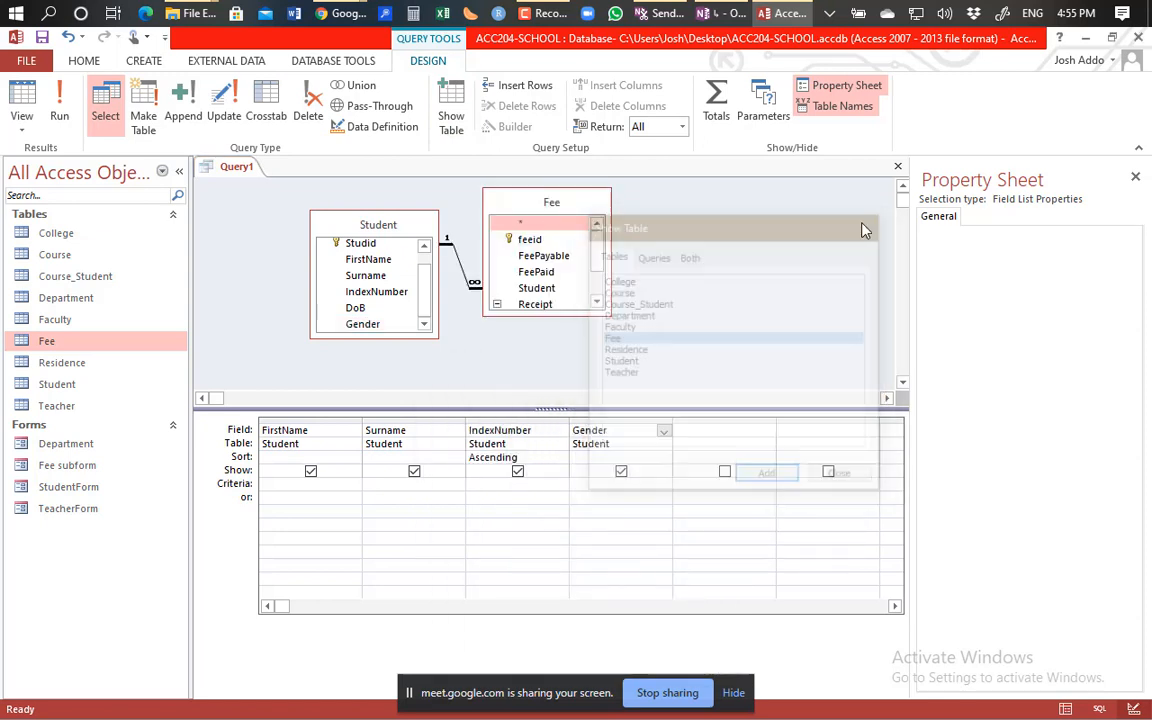
drag(492, 192, 576, 212)
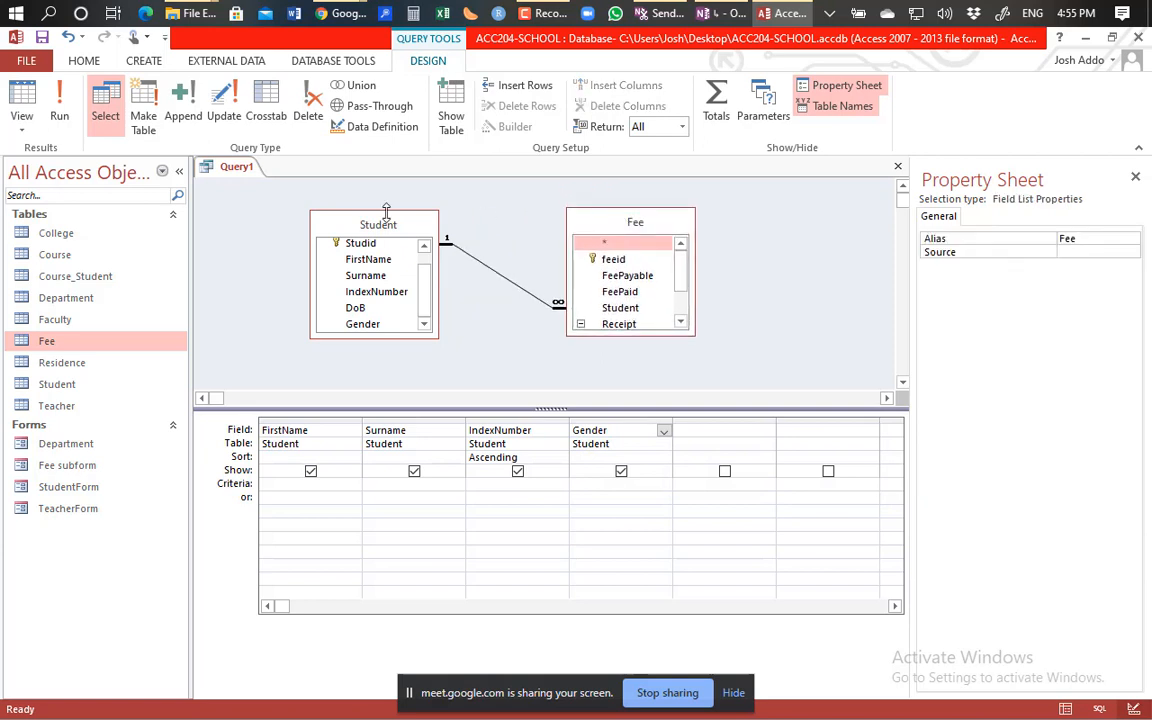
drag(386, 212, 402, 192)
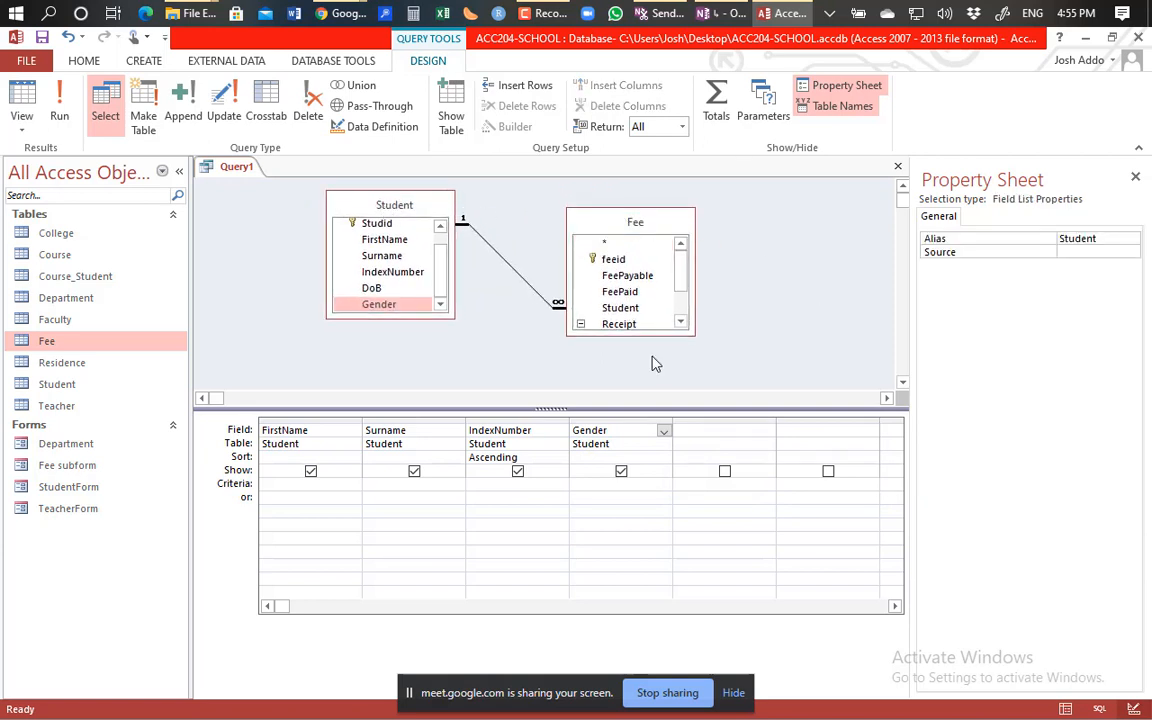
Inspect the Gender column's field choices and IndexNumber column options, leaving both unchanged.
click(663, 432)
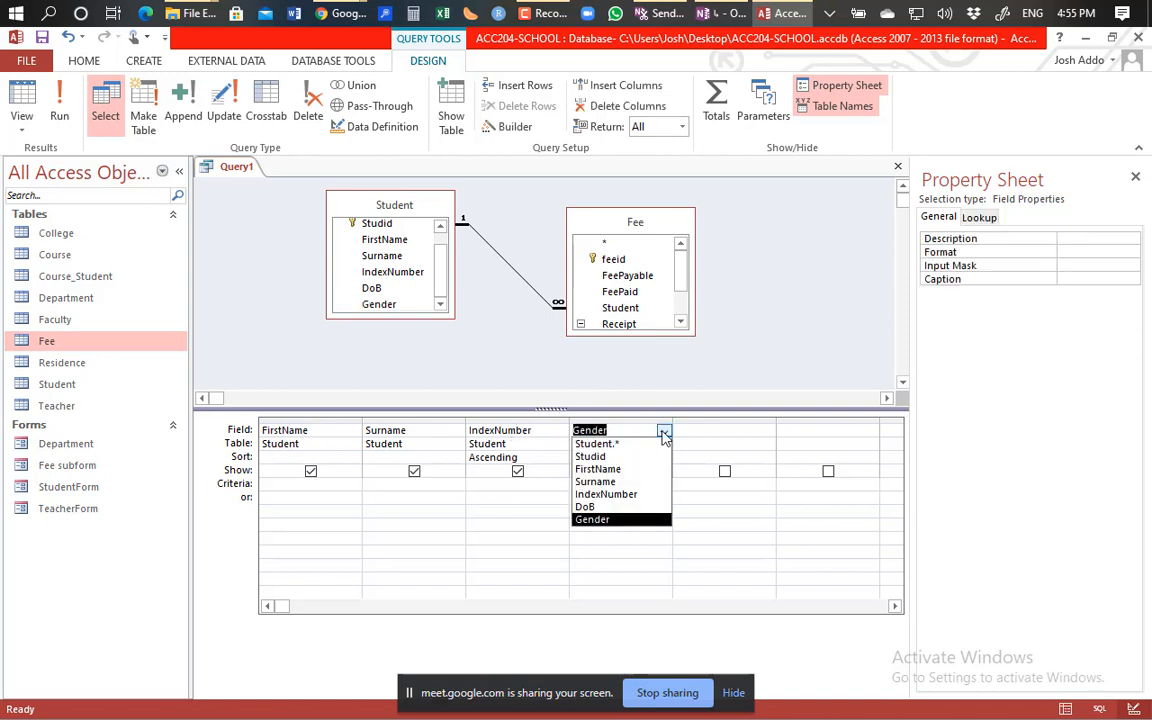
click(667, 338)
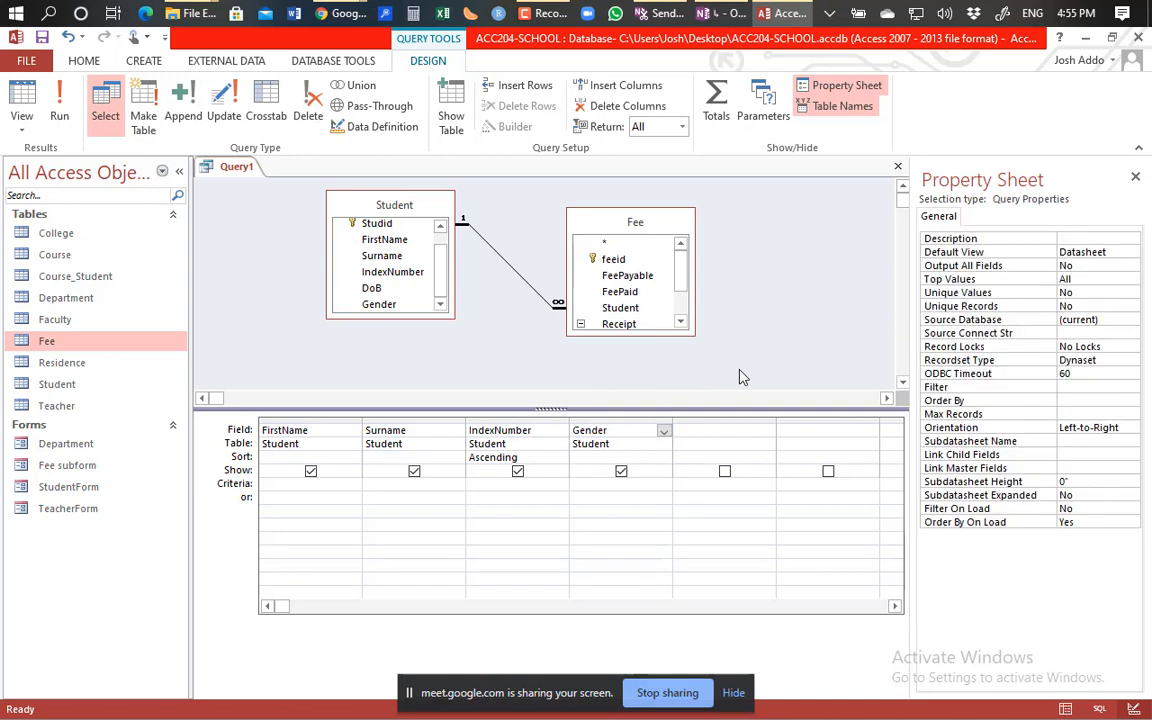
click(498, 421)
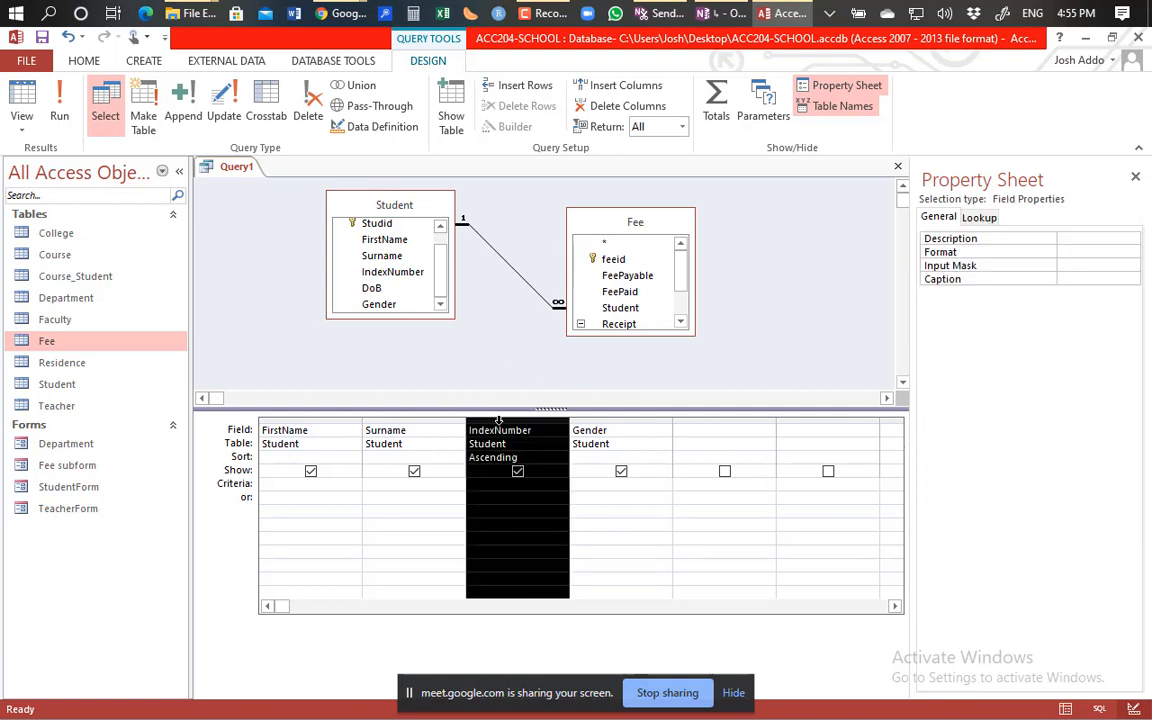
right_click(498, 421)
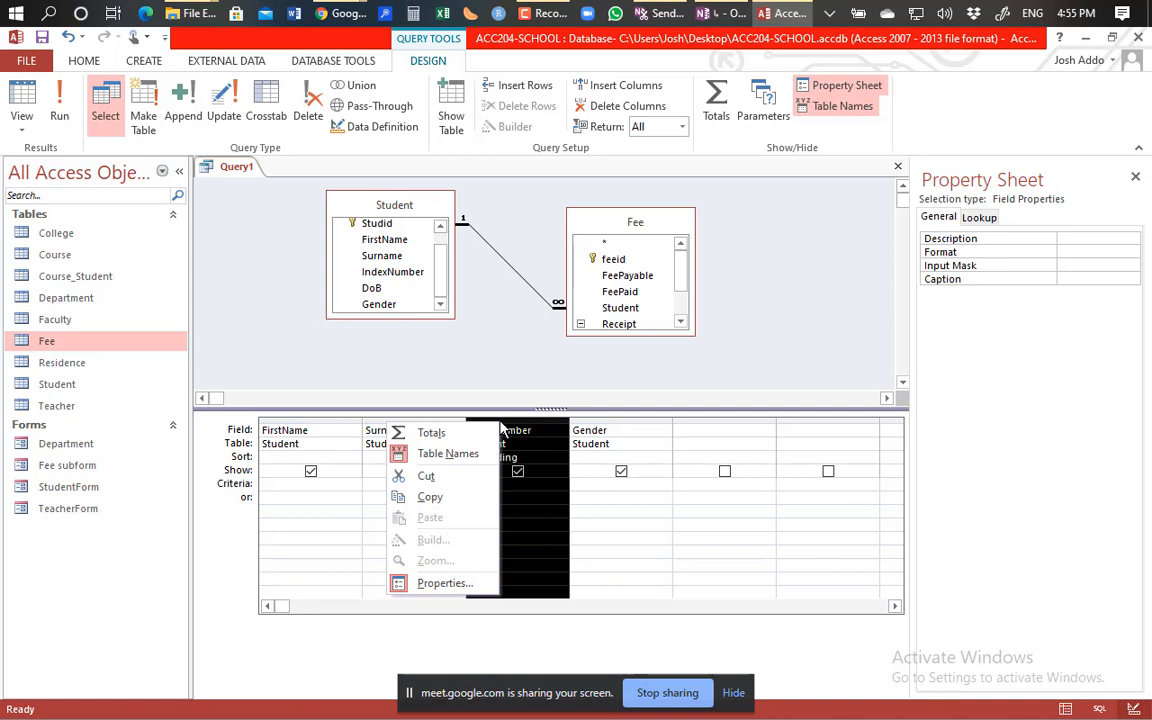
right_click(534, 460)
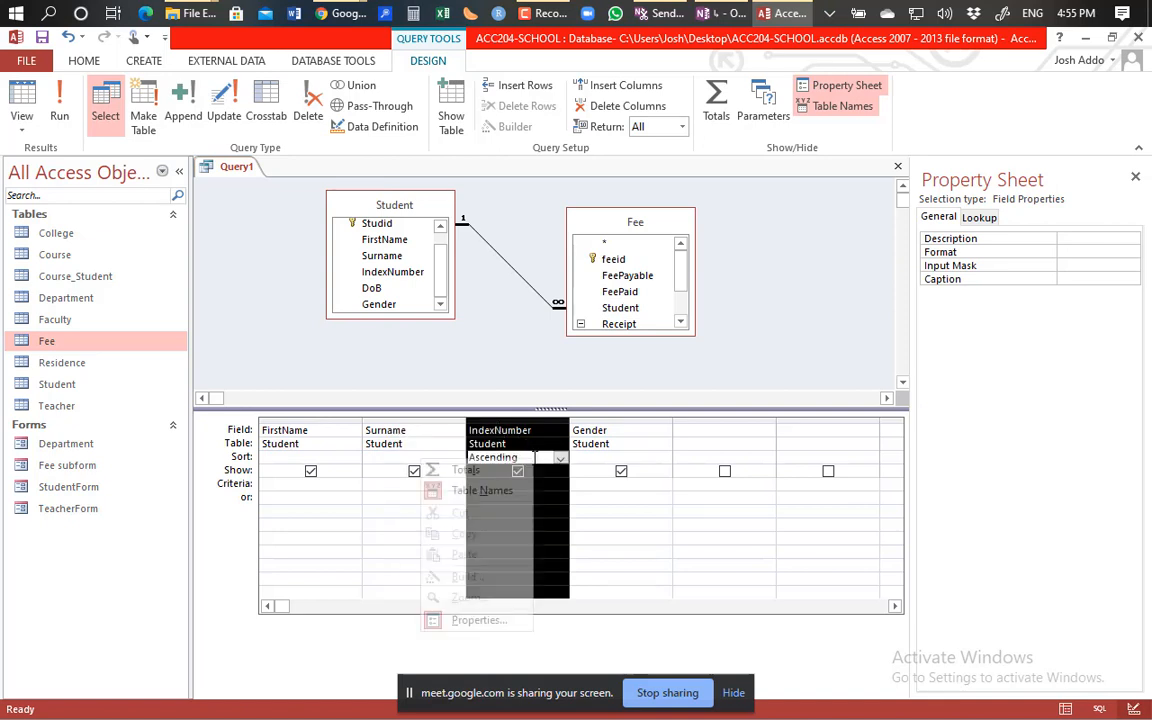
click(689, 382)
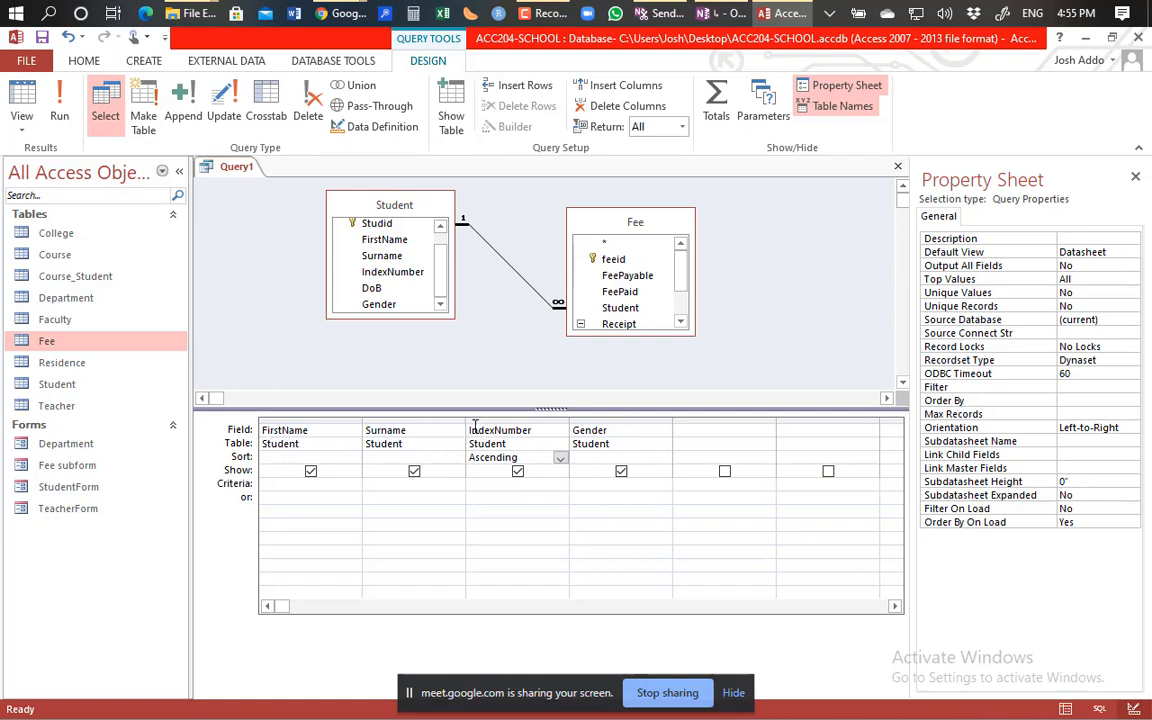
Delete the Gender column from the design grid.
double_click(580, 427)
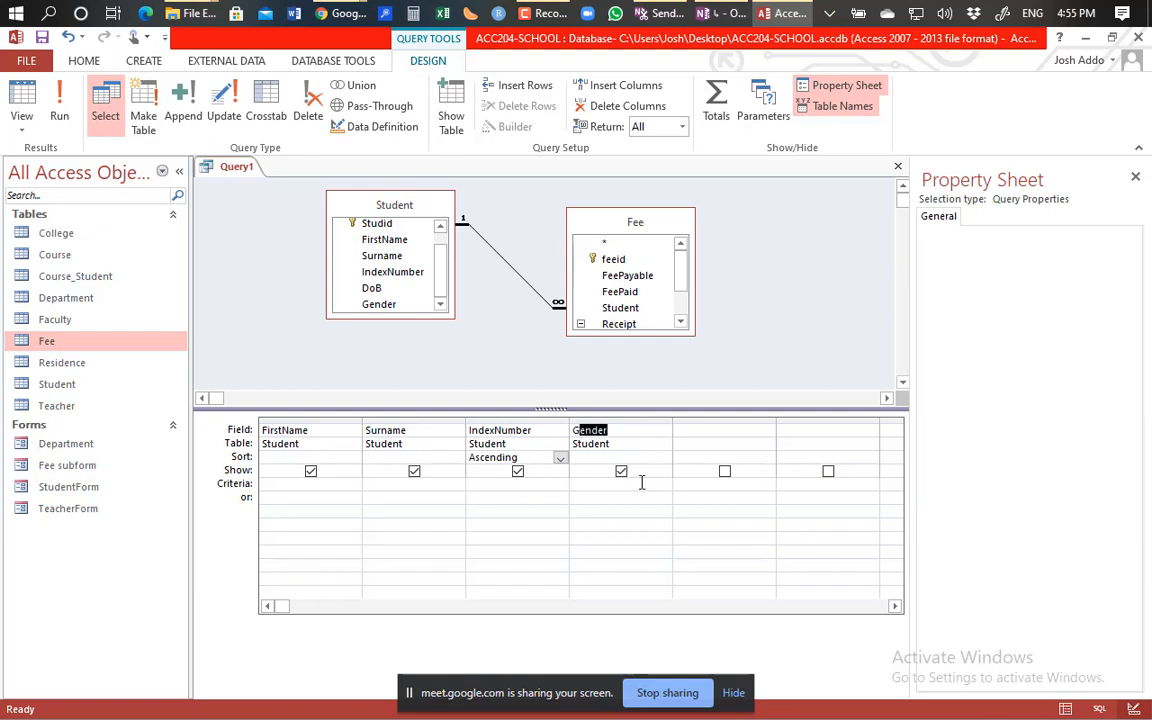
click(590, 419)
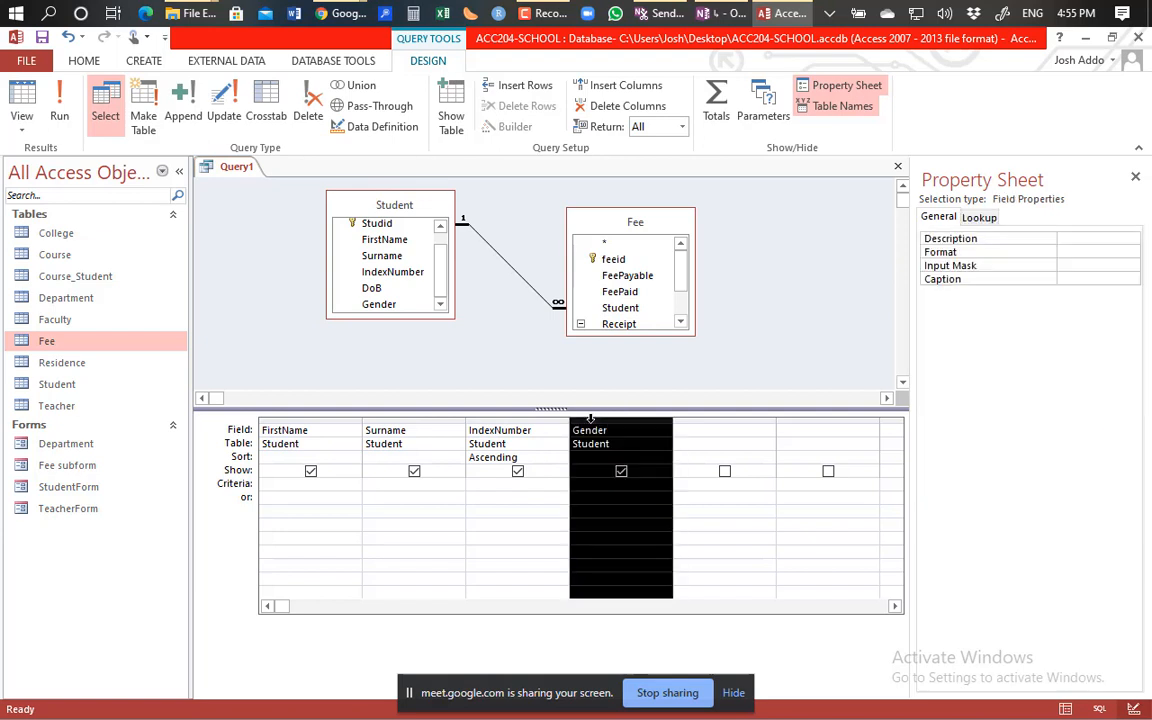
key(Delete)
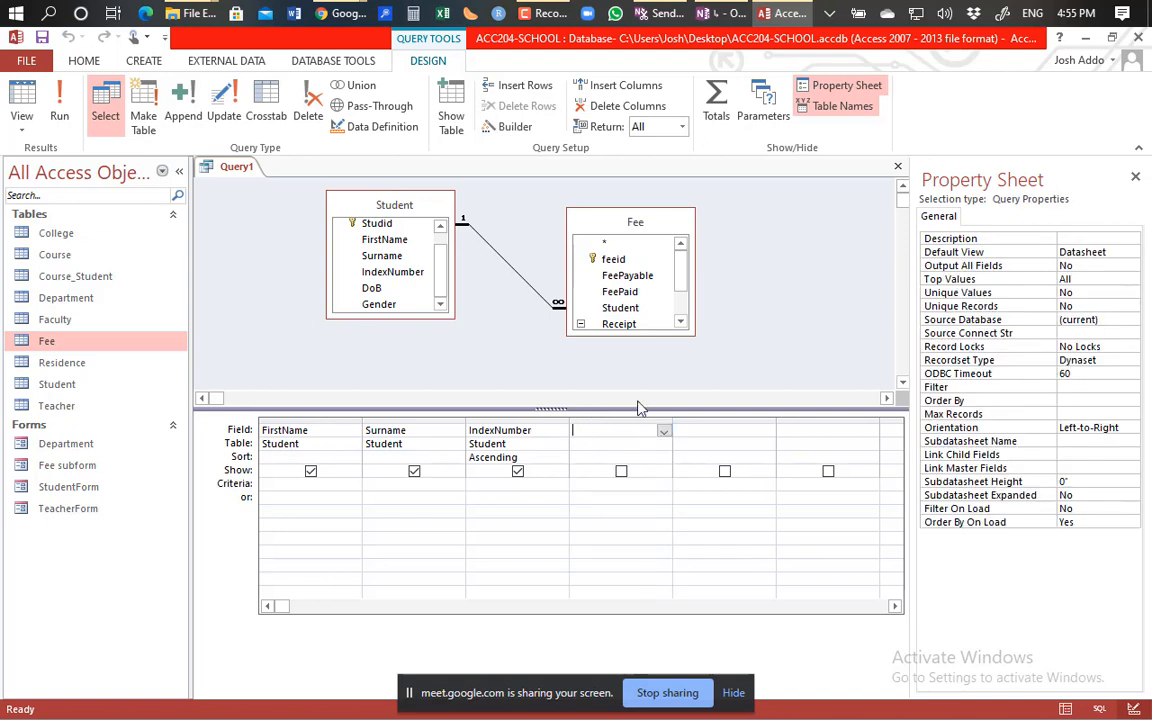
Add the Fee table's FeePaid field into the empty fourth column.
click(596, 432)
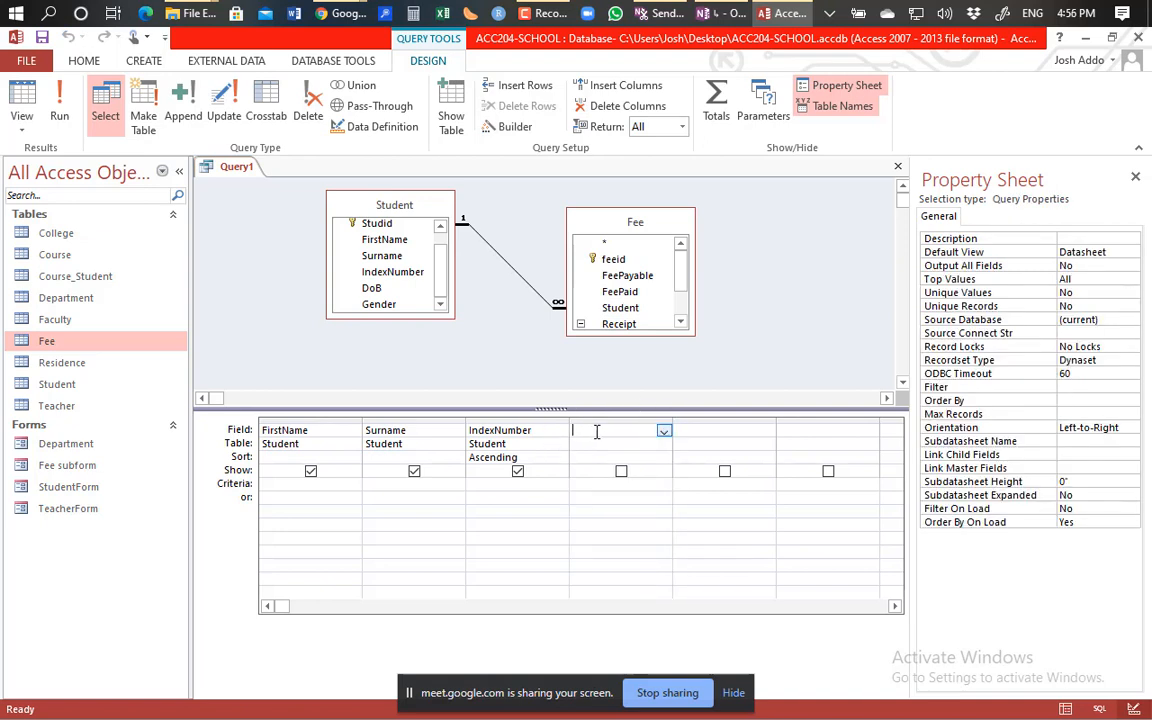
click(681, 323)
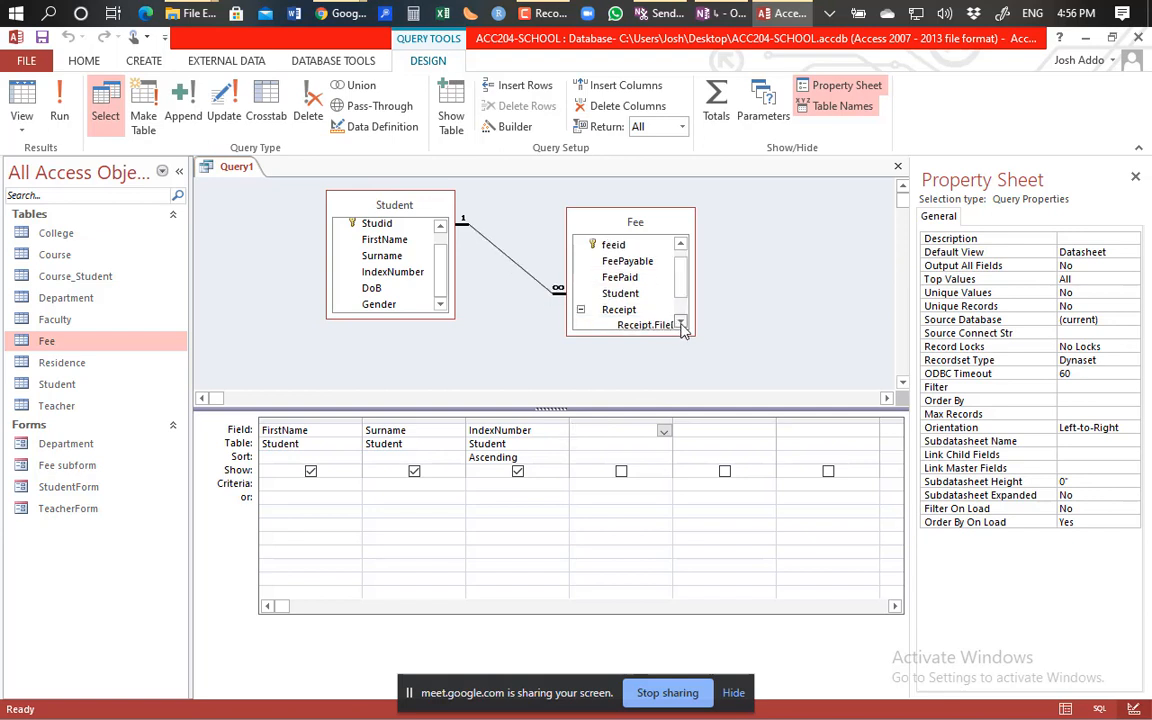
double_click(645, 280)
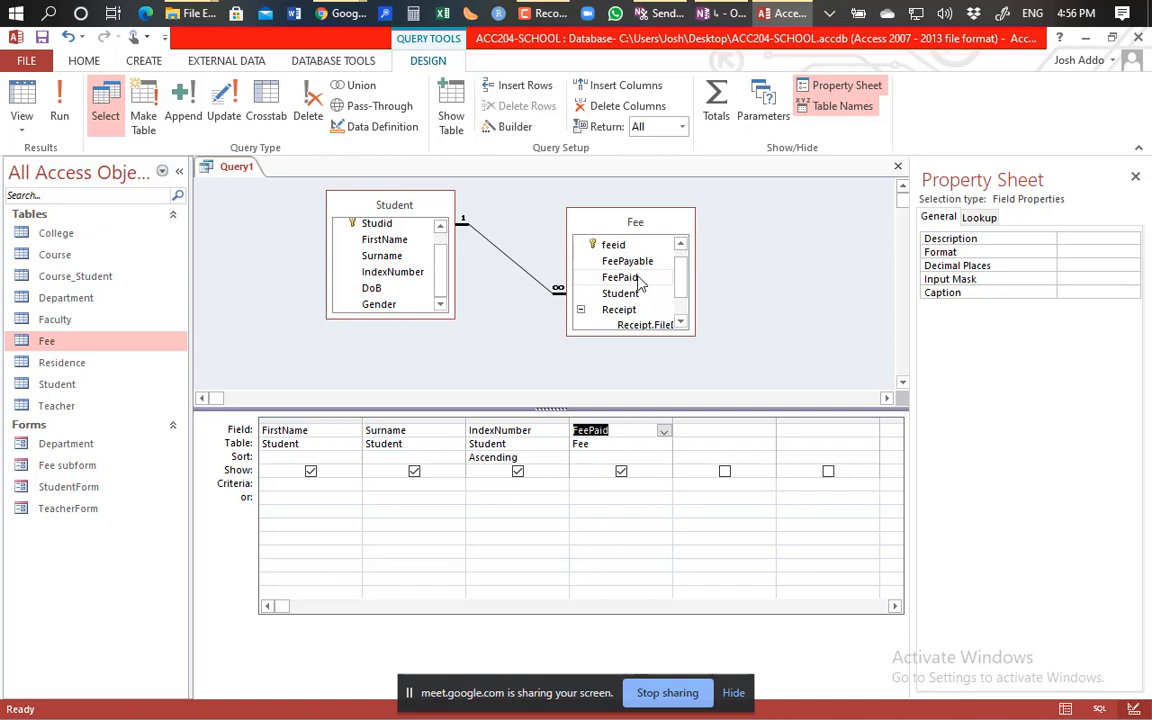
right_click(521, 277)
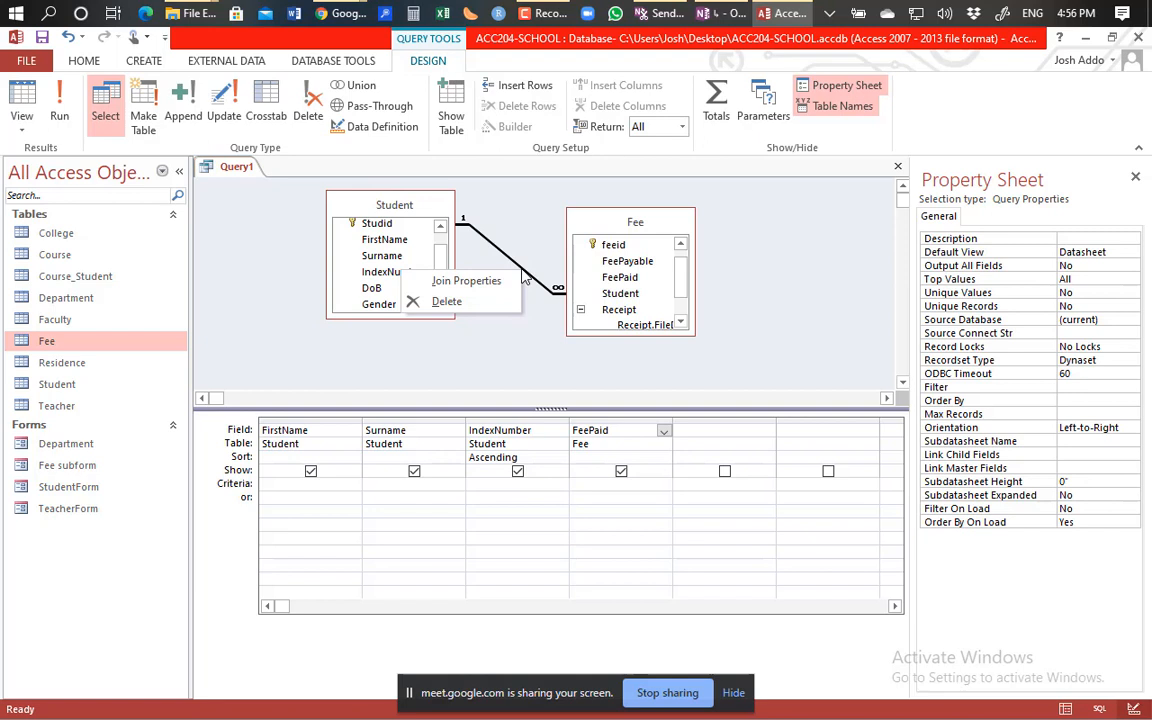
click(469, 283)
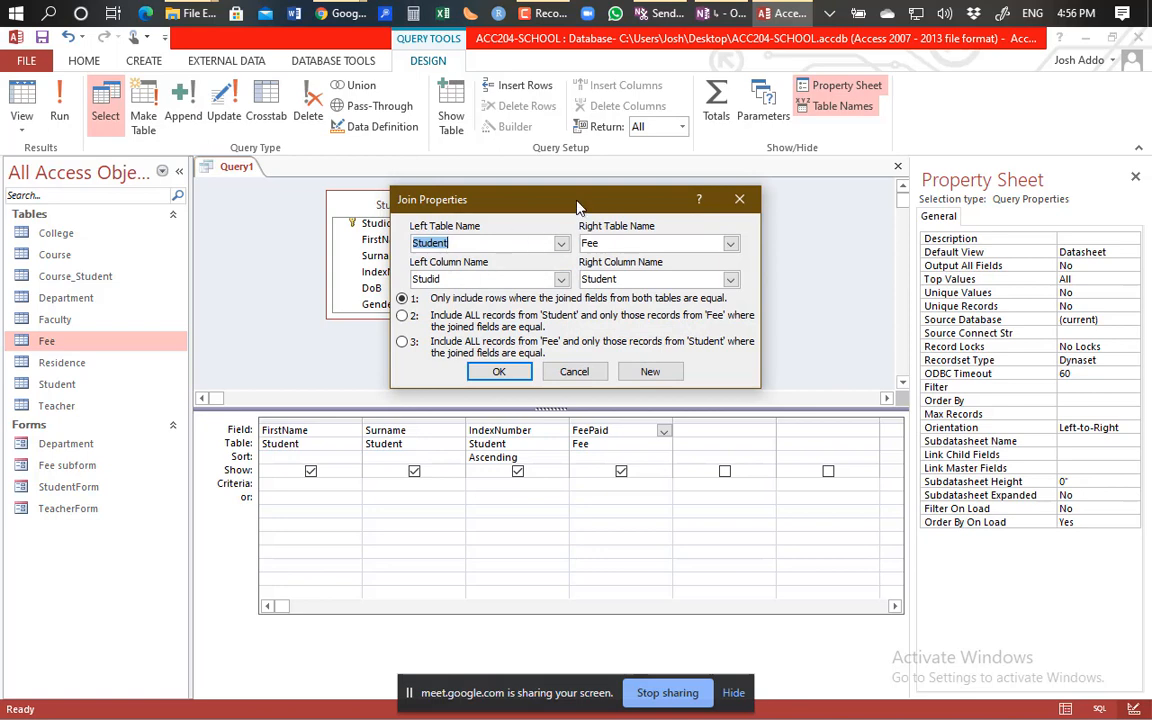
drag(577, 207, 497, 366)
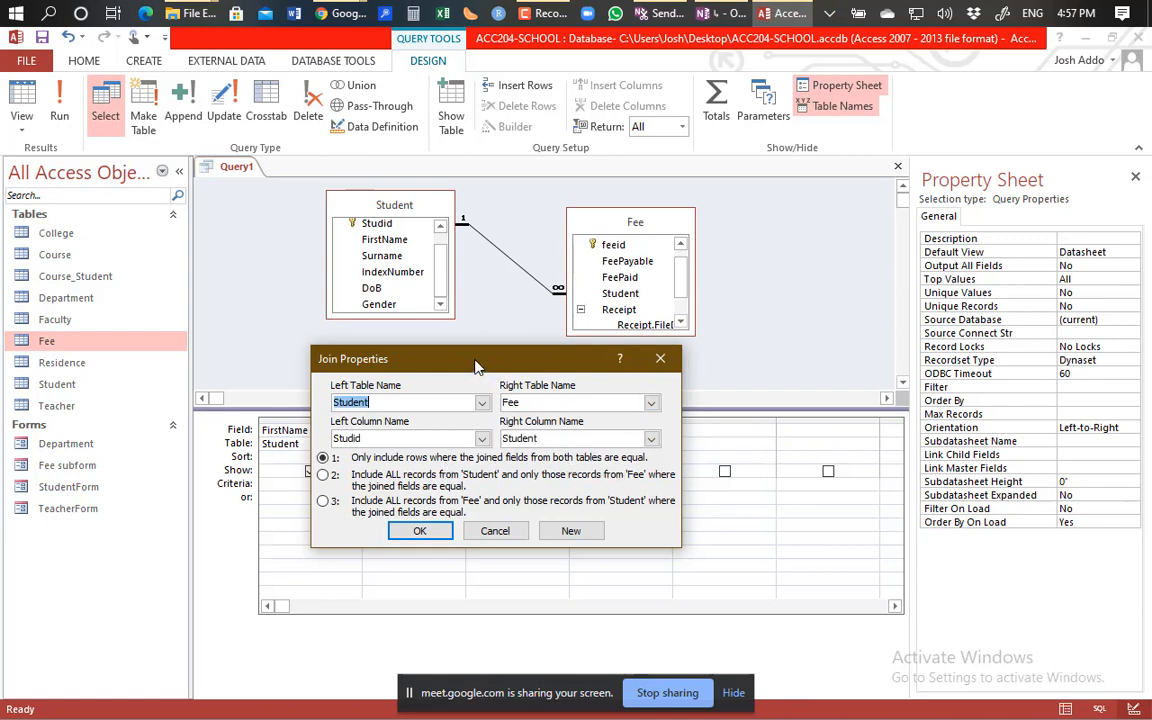
drag(476, 367, 895, 146)
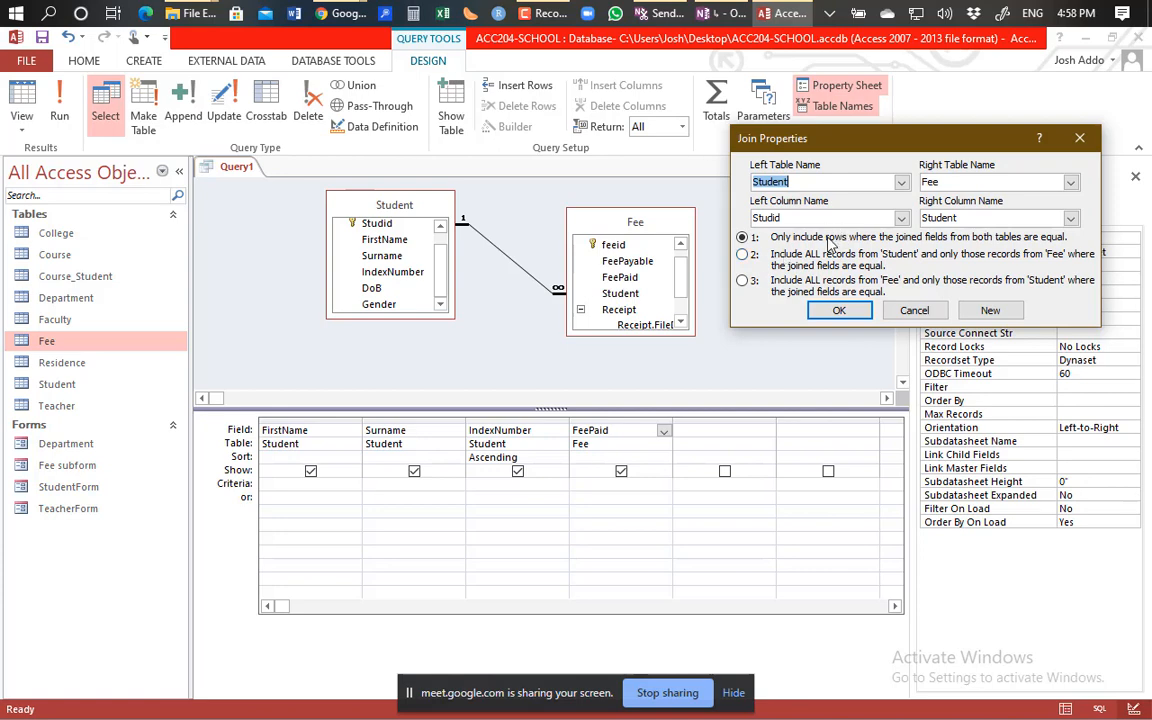
click(916, 311)
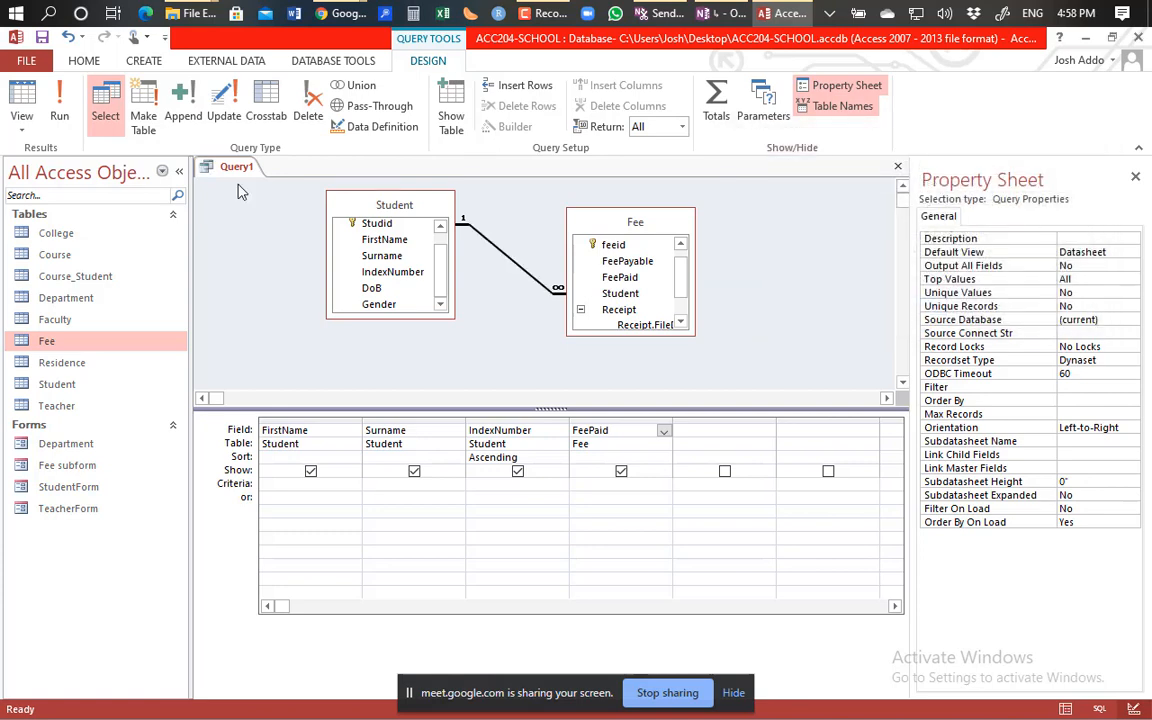
Run the query to see three fees ($1,500.00, $1,000.00, $2,000.00), then return to Design view.
click(59, 118)
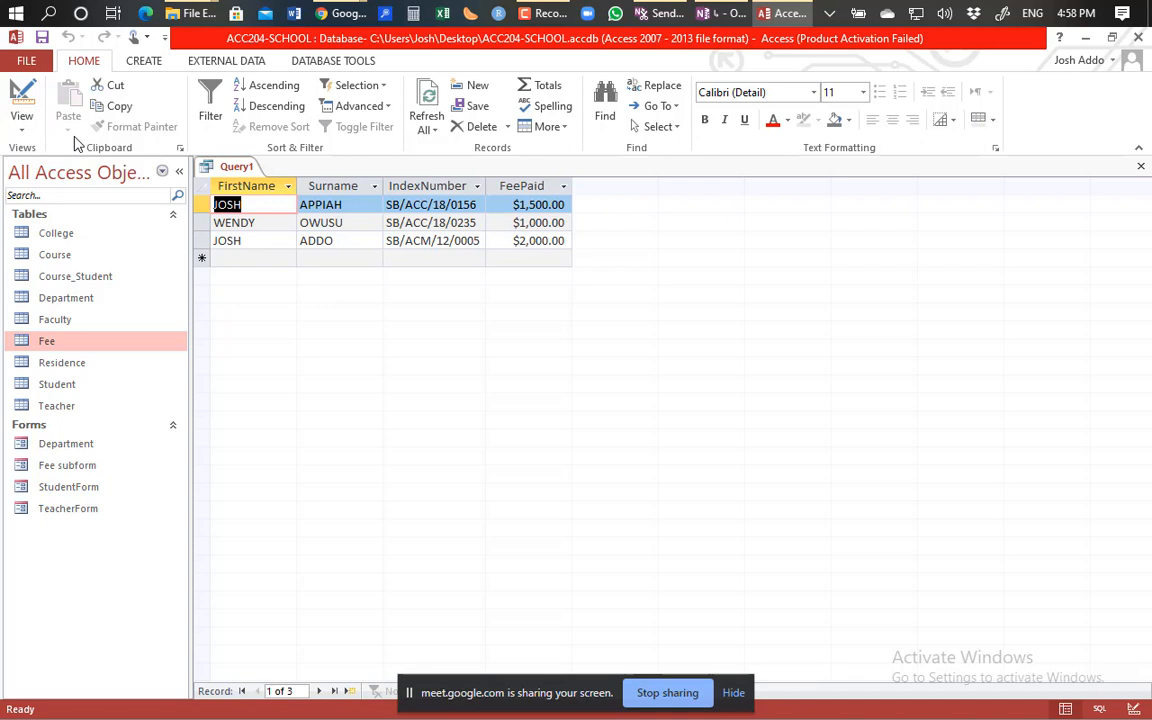
click(21, 104)
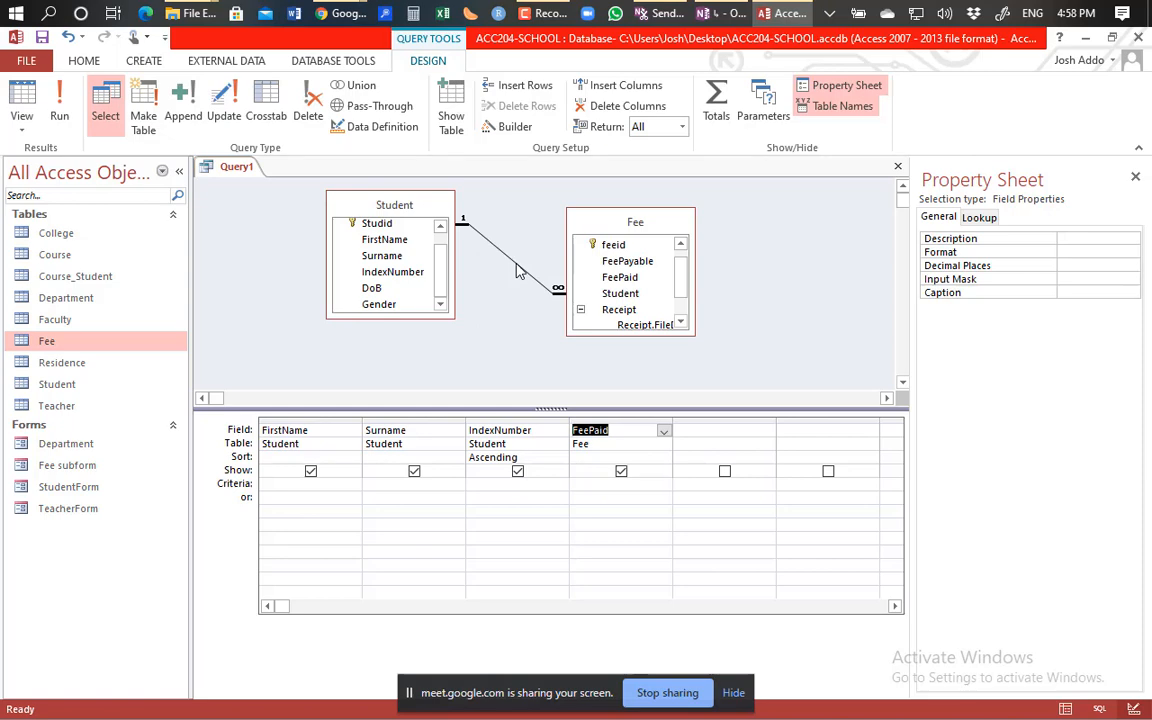
Set the Student–Fee join to option 2, including all Student records, and rerun the query.
right_click(467, 234)
click(483, 275)
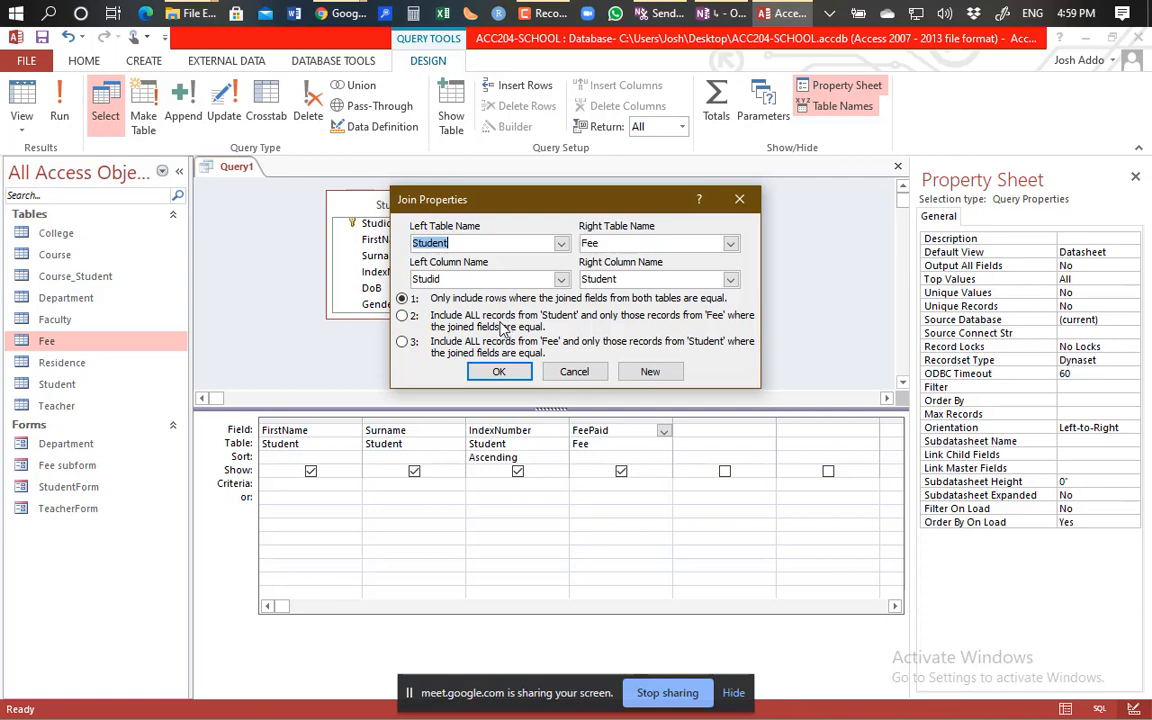
click(403, 316)
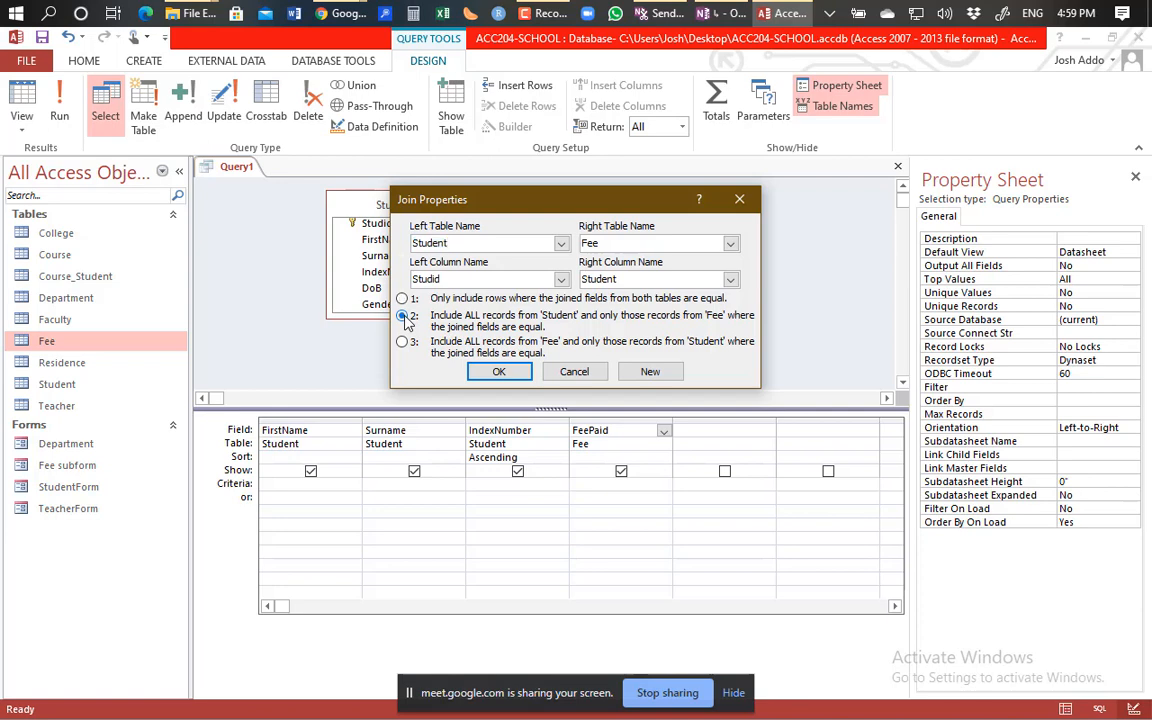
click(499, 371)
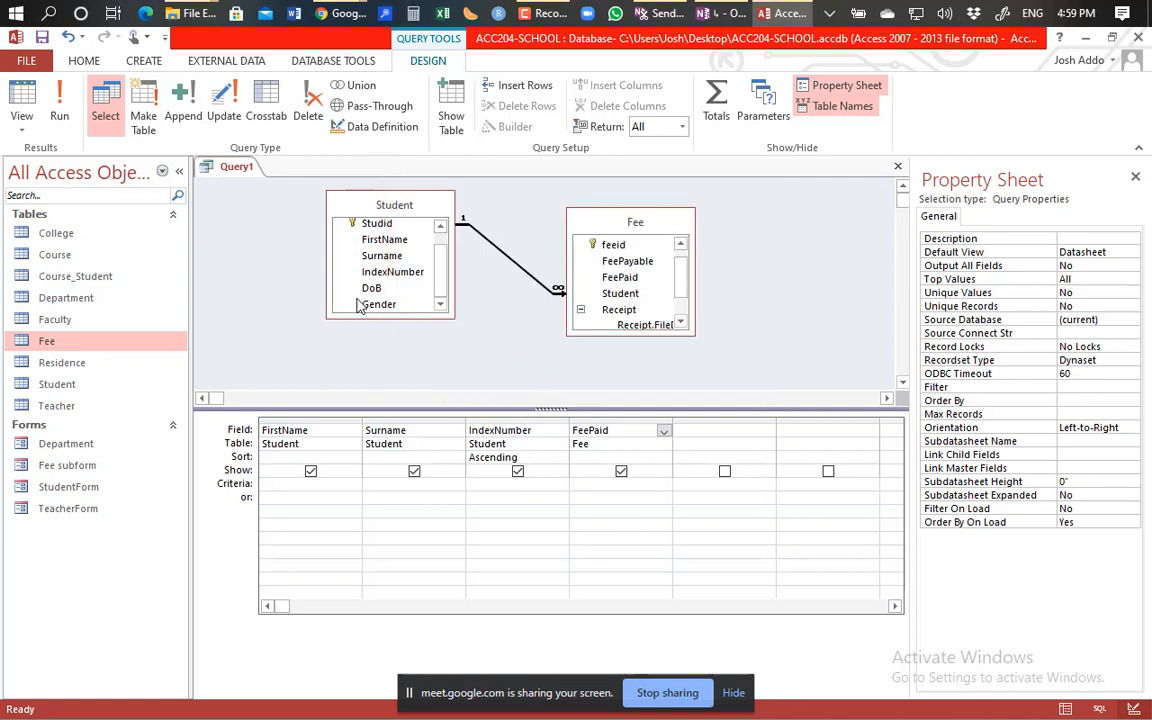
click(57, 112)
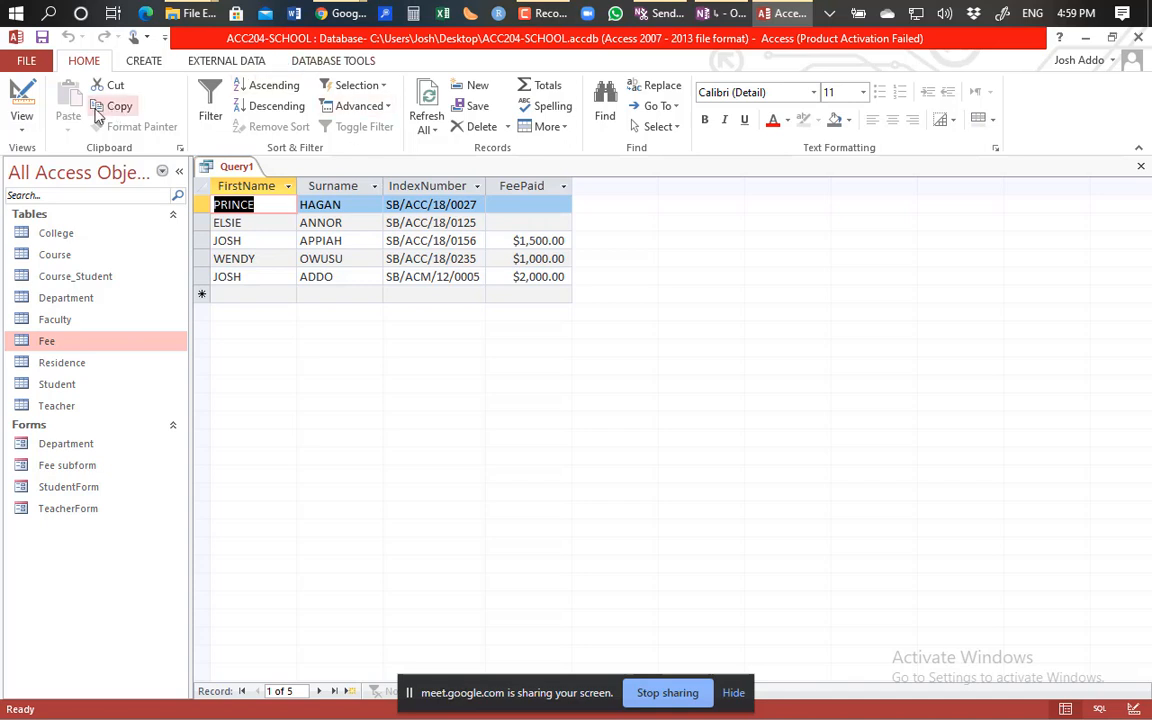
Open the View list from the datasheet listing all five students.
click(22, 118)
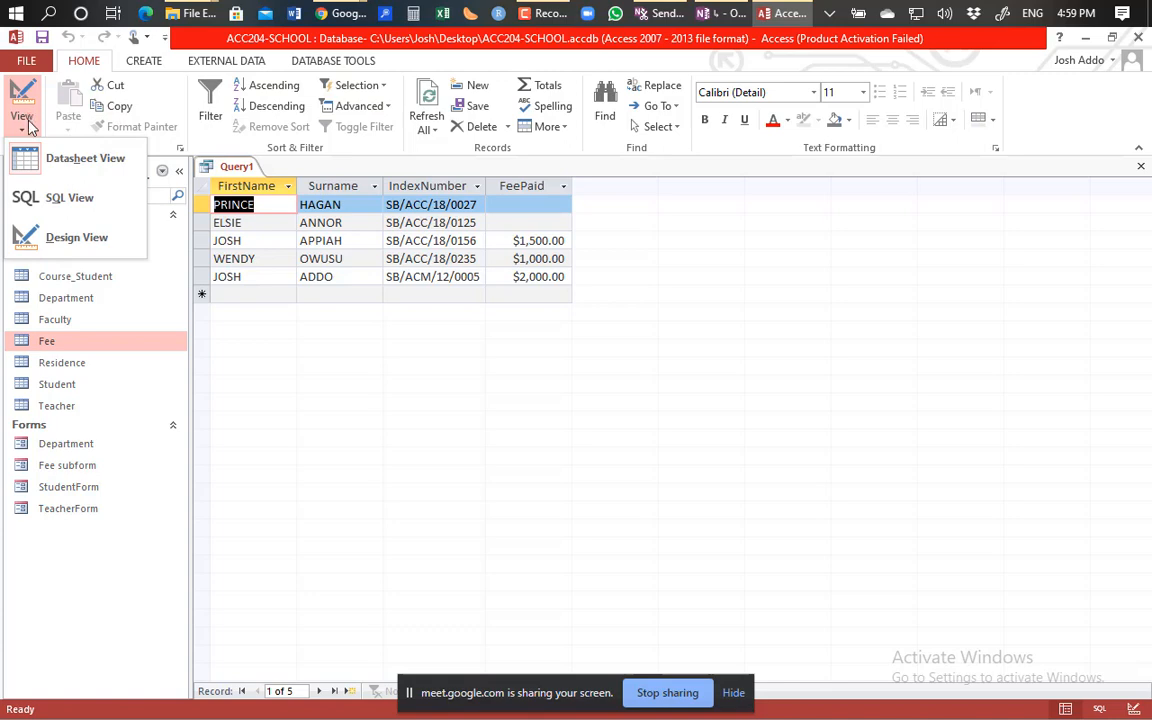
Back in Design view, set the join to option 3 so every Fee record is included.
click(85, 238)
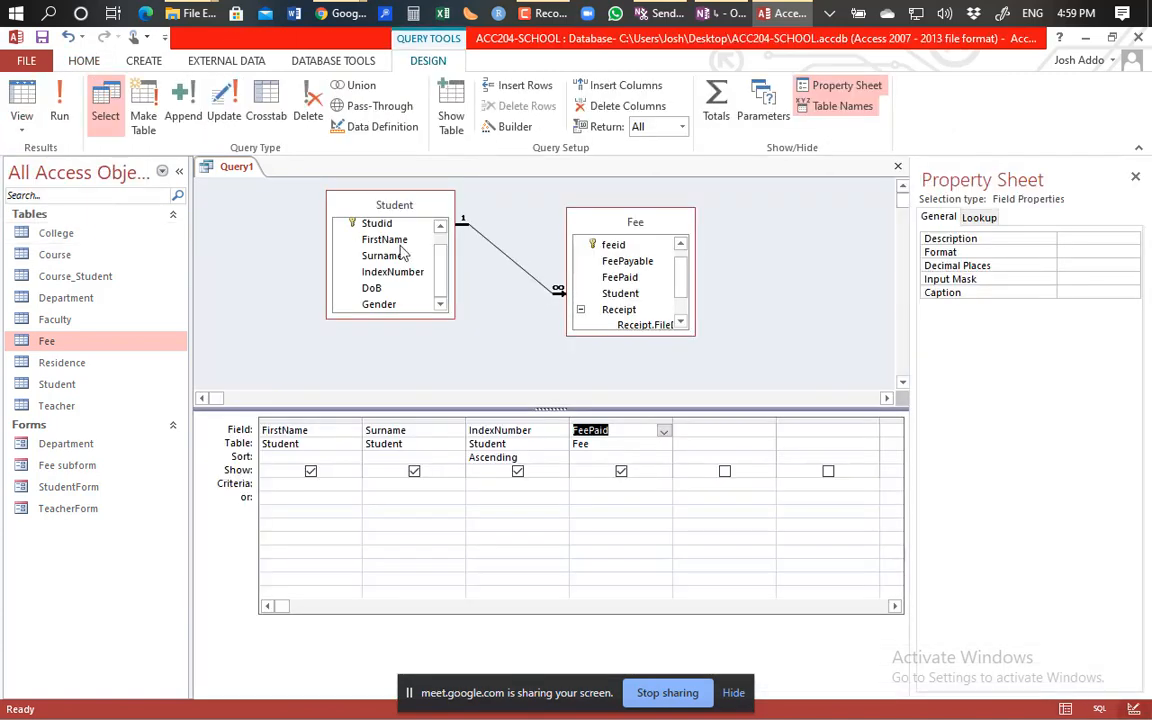
click(512, 262)
right_click(512, 262)
click(479, 272)
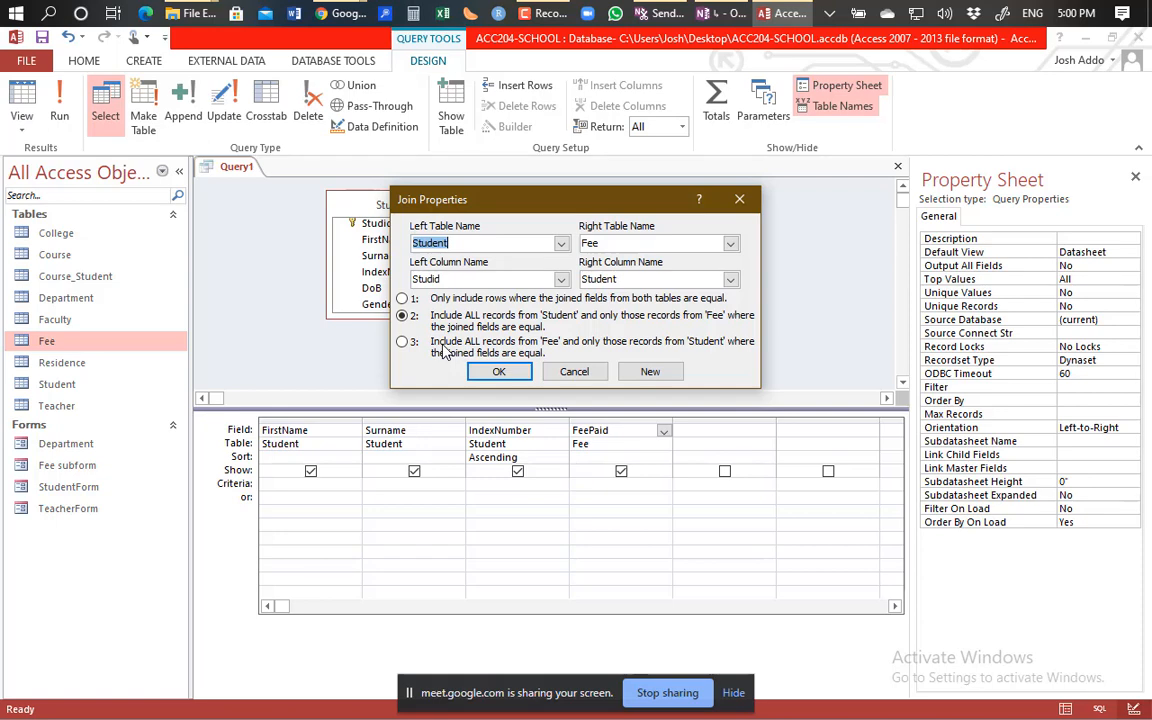
click(405, 343)
click(499, 372)
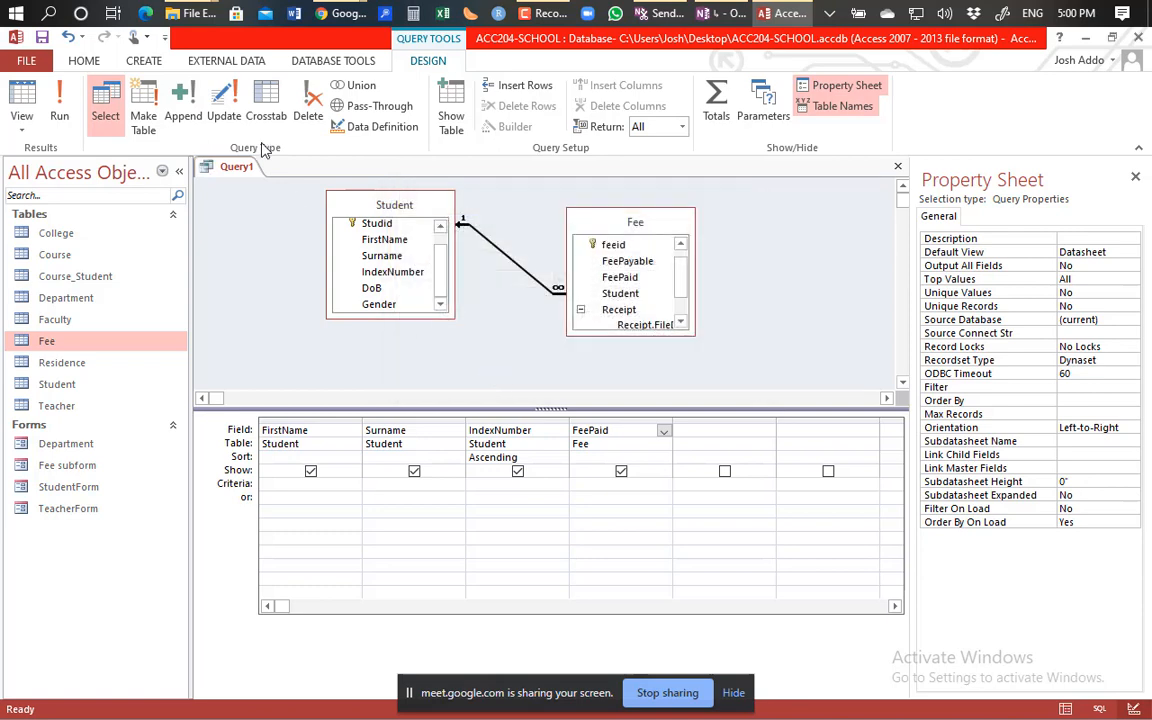
click(59, 116)
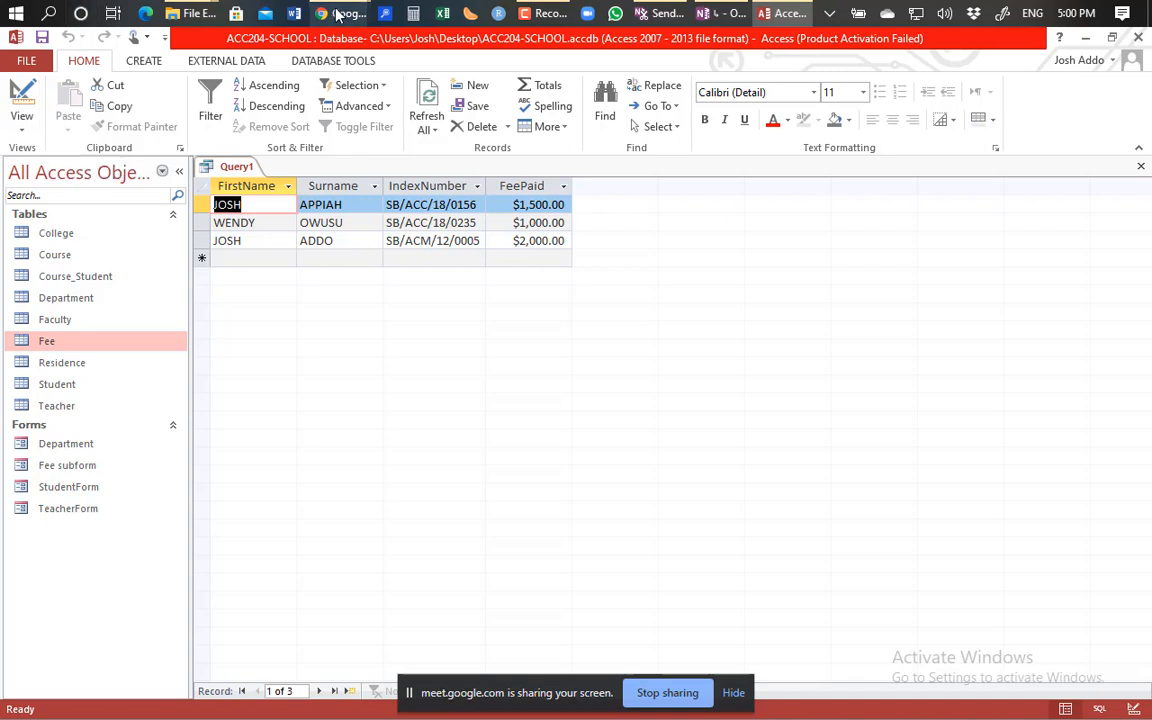
mouse_move(338, 14)
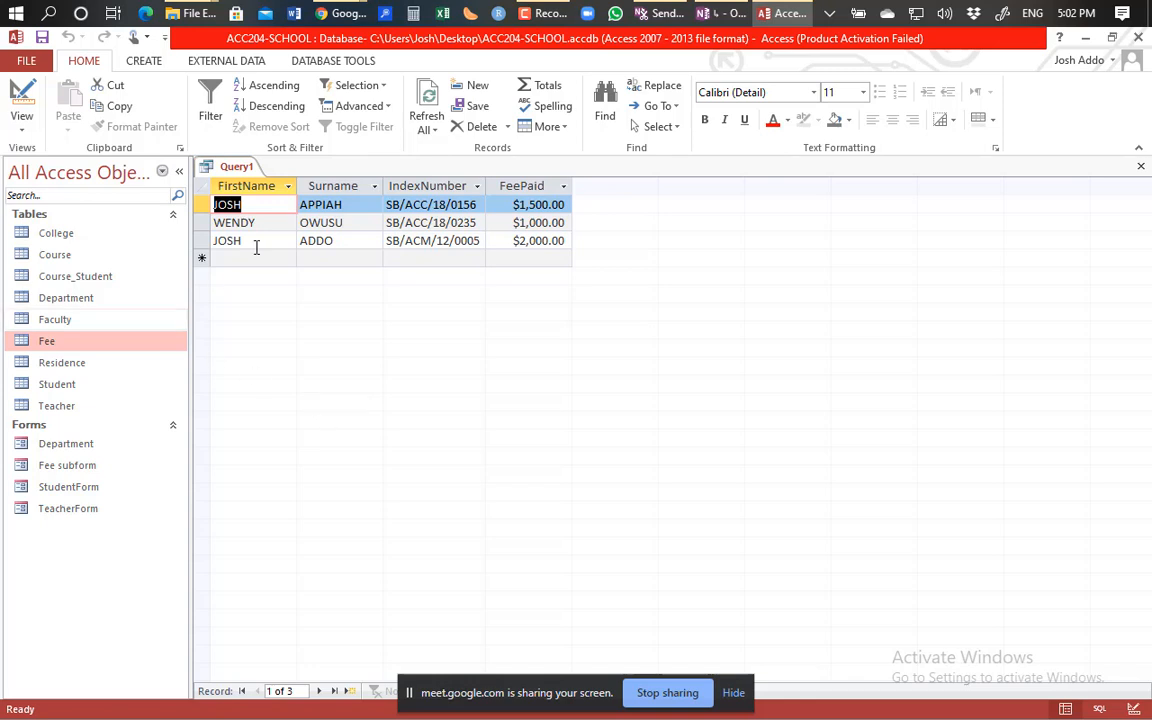
Return to Design view, open the Student–Fee Join Properties, and move the dialog up and left.
click(24, 108)
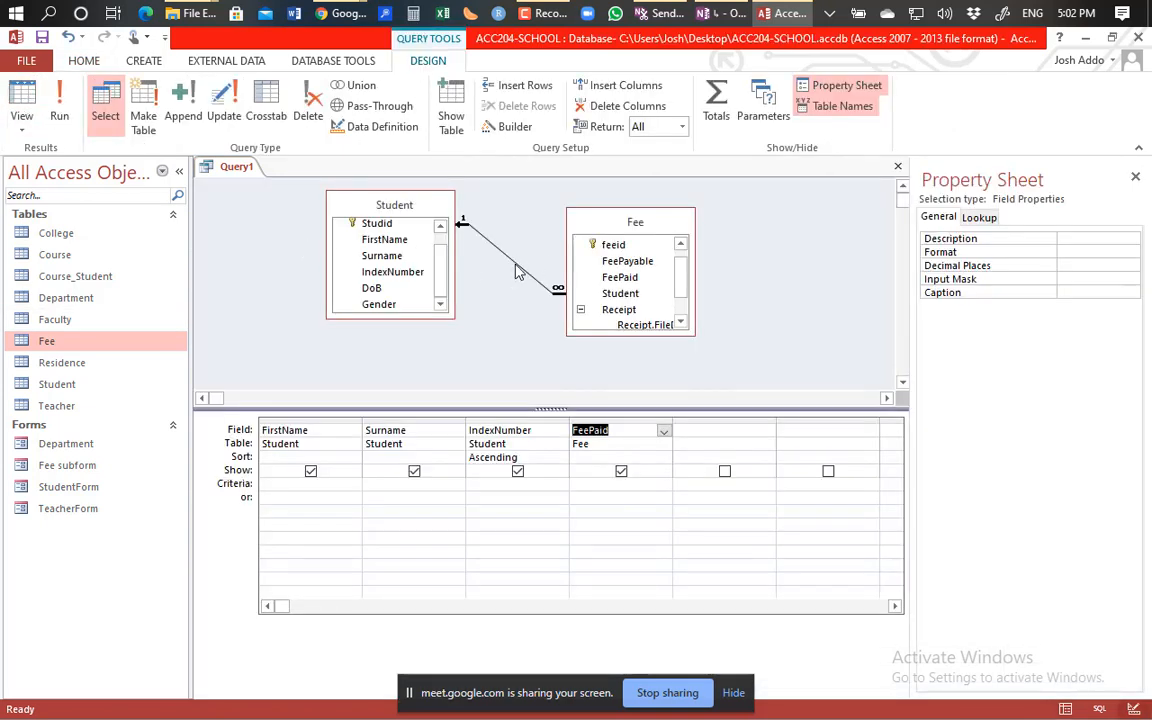
right_click(517, 270)
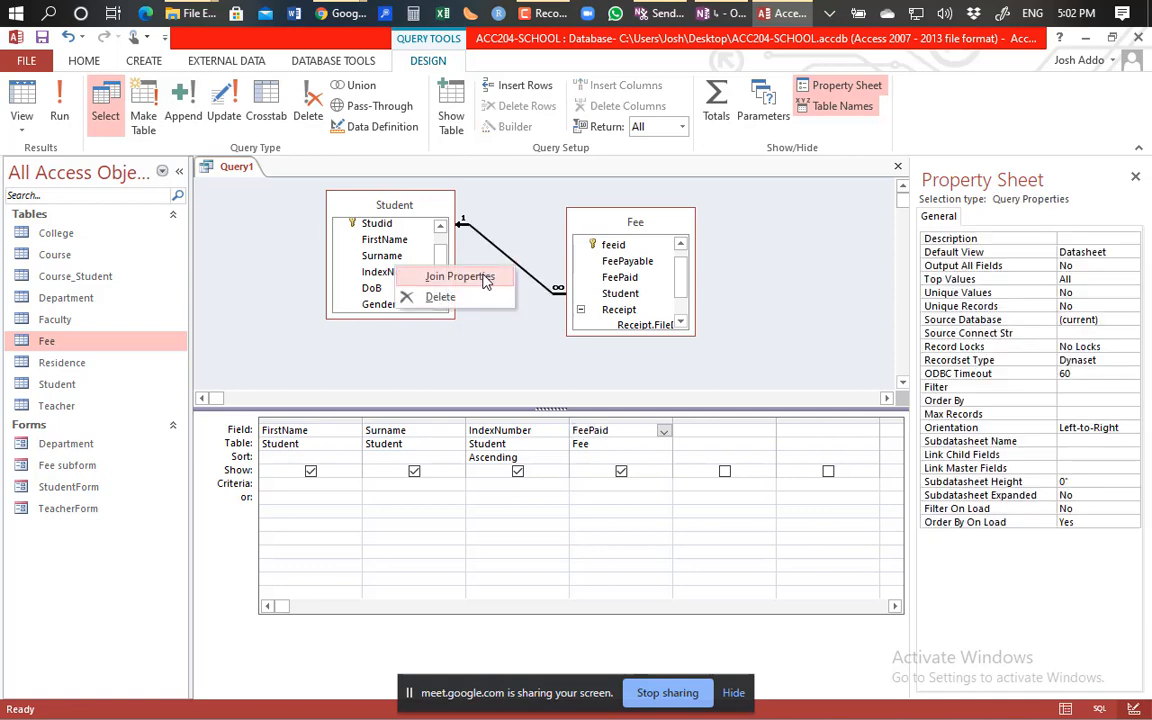
click(484, 278)
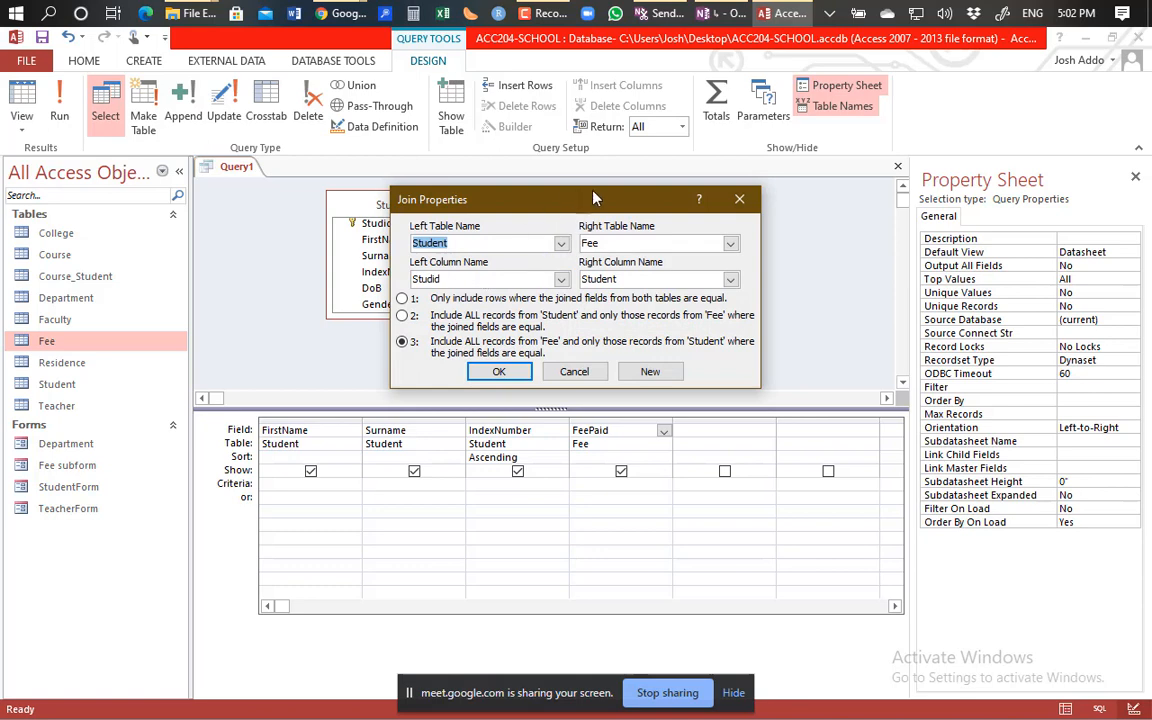
drag(593, 203, 589, 168)
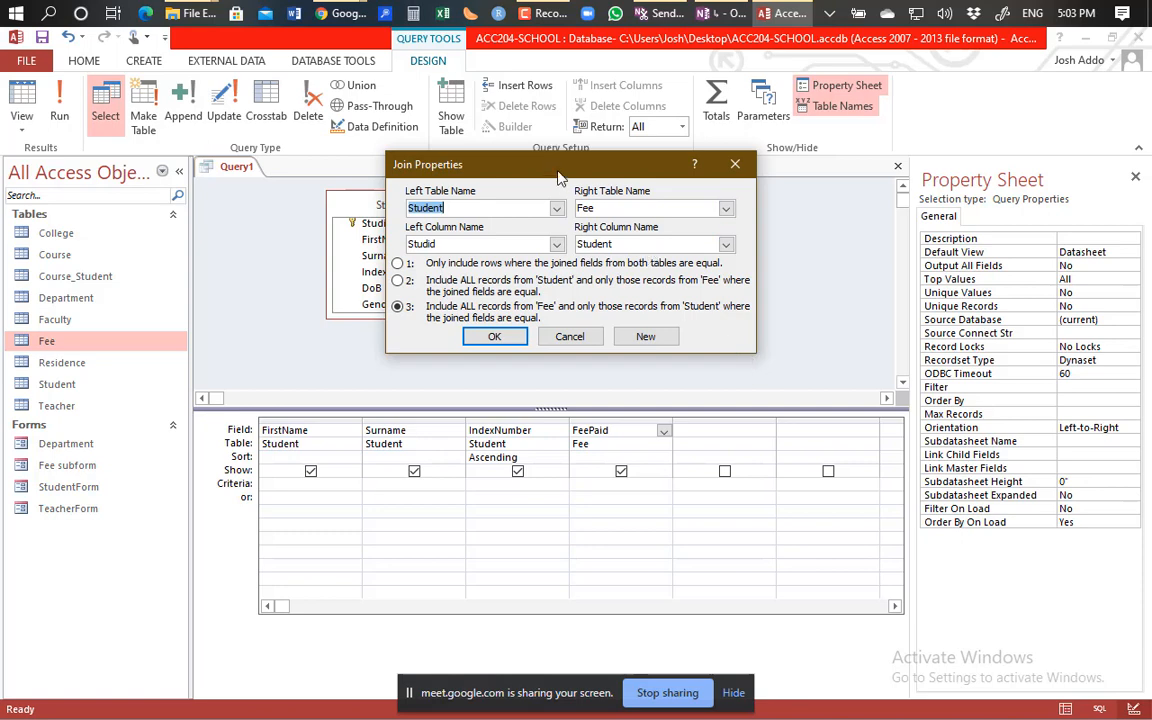
drag(503, 162, 455, 185)
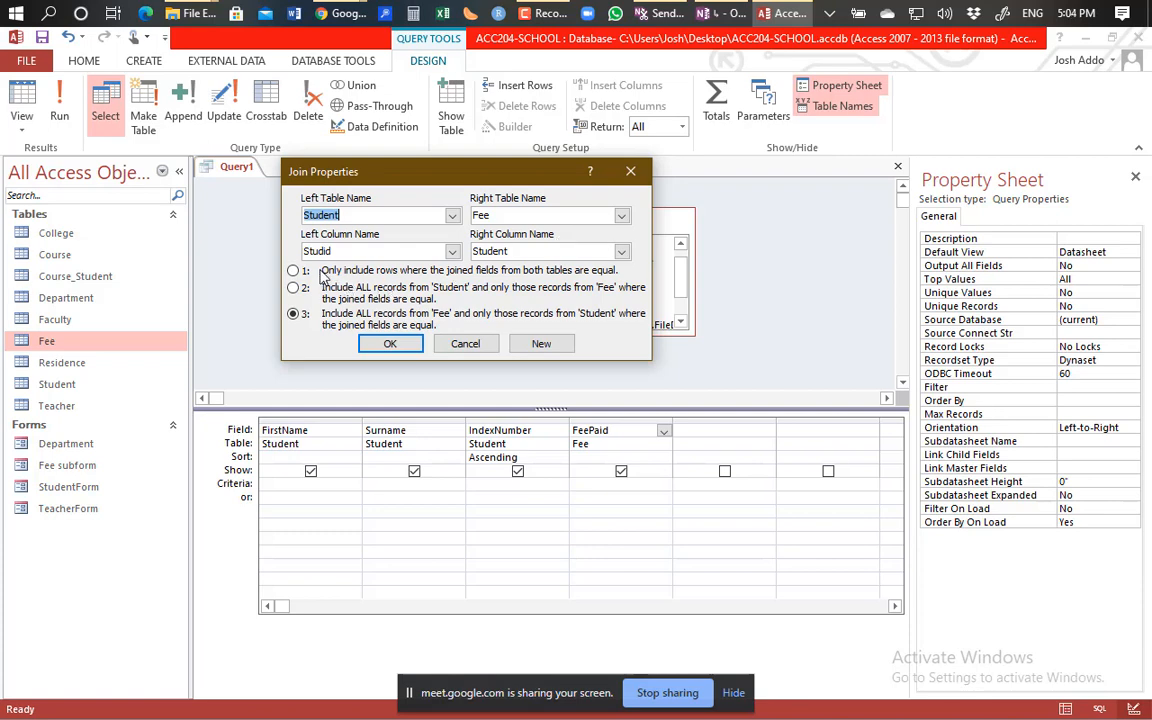
In Join Properties, move from option 1 to option 2, including all records from 'Student'.
click(293, 271)
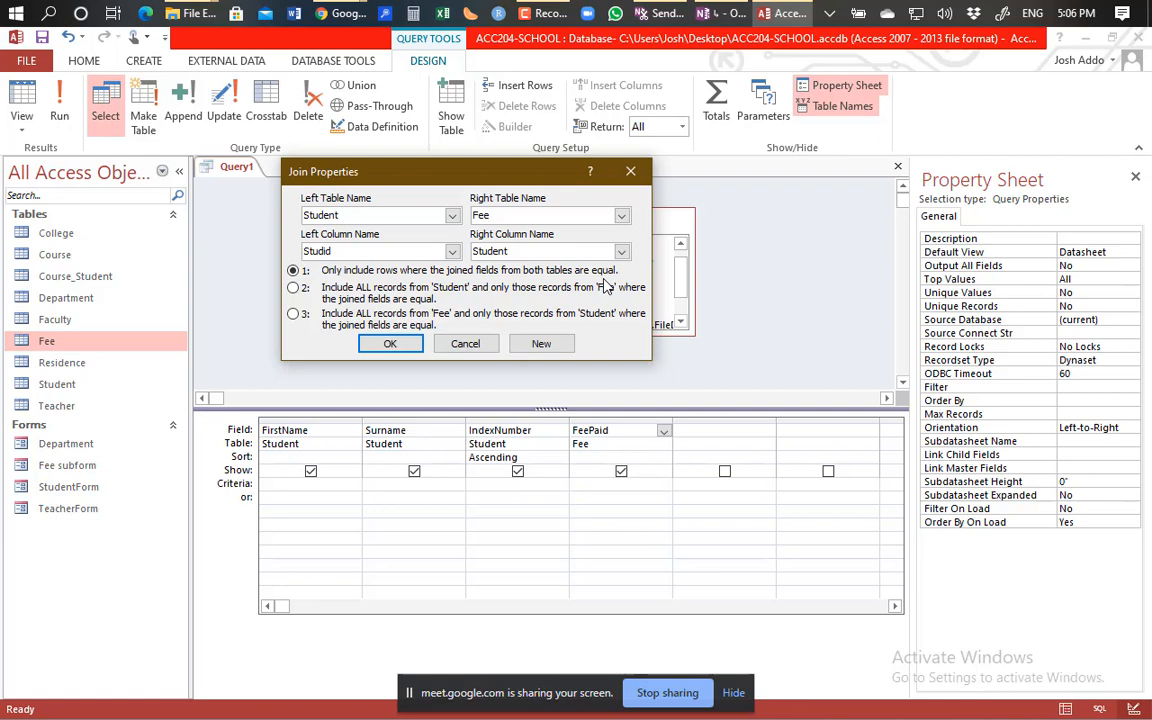
click(294, 288)
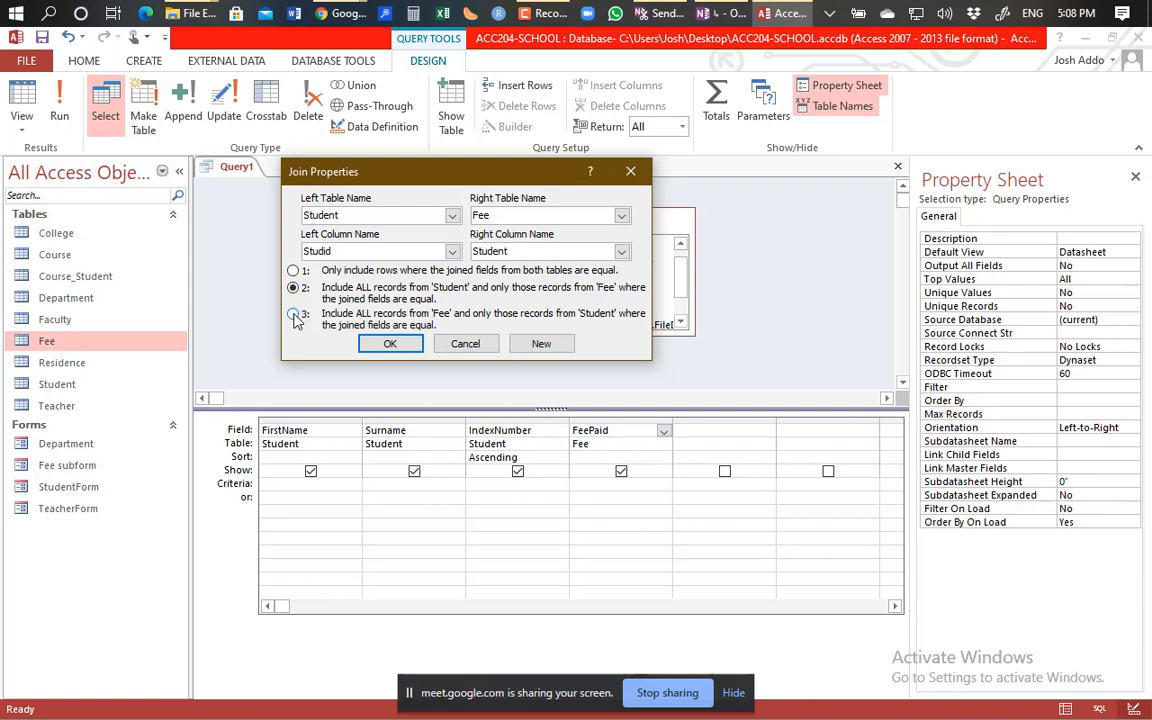
Confirm the all-Student join and run the query, listing five students with two blank FeePaid values.
click(390, 344)
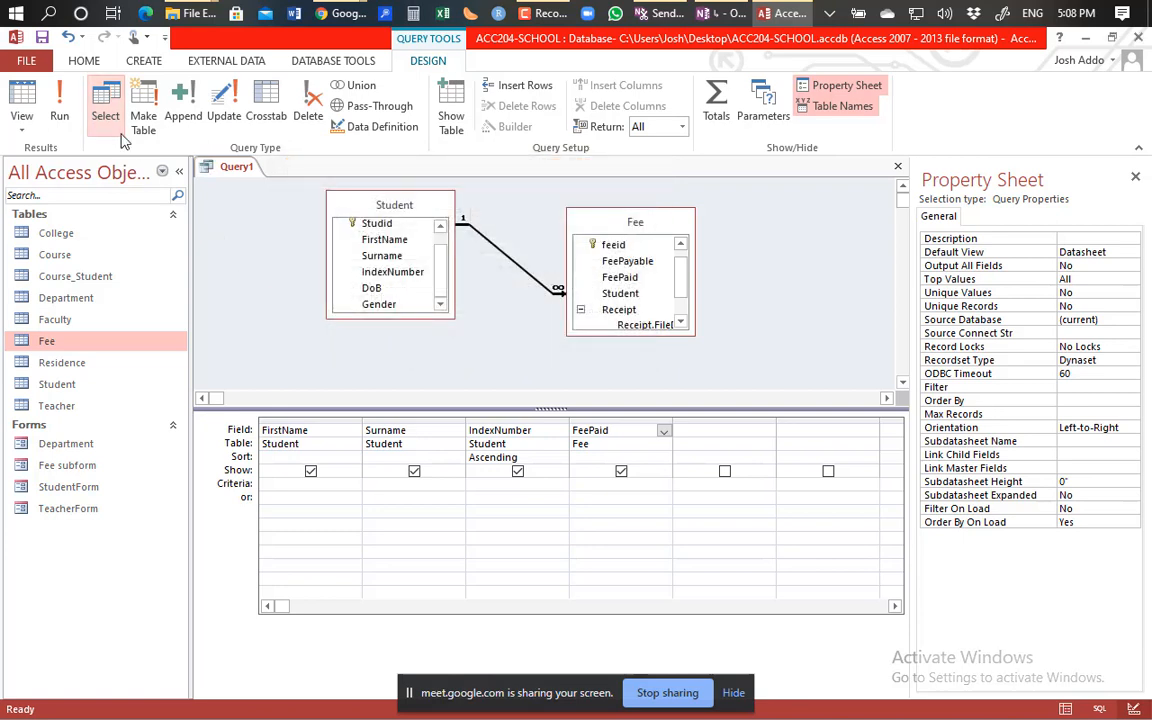
click(58, 116)
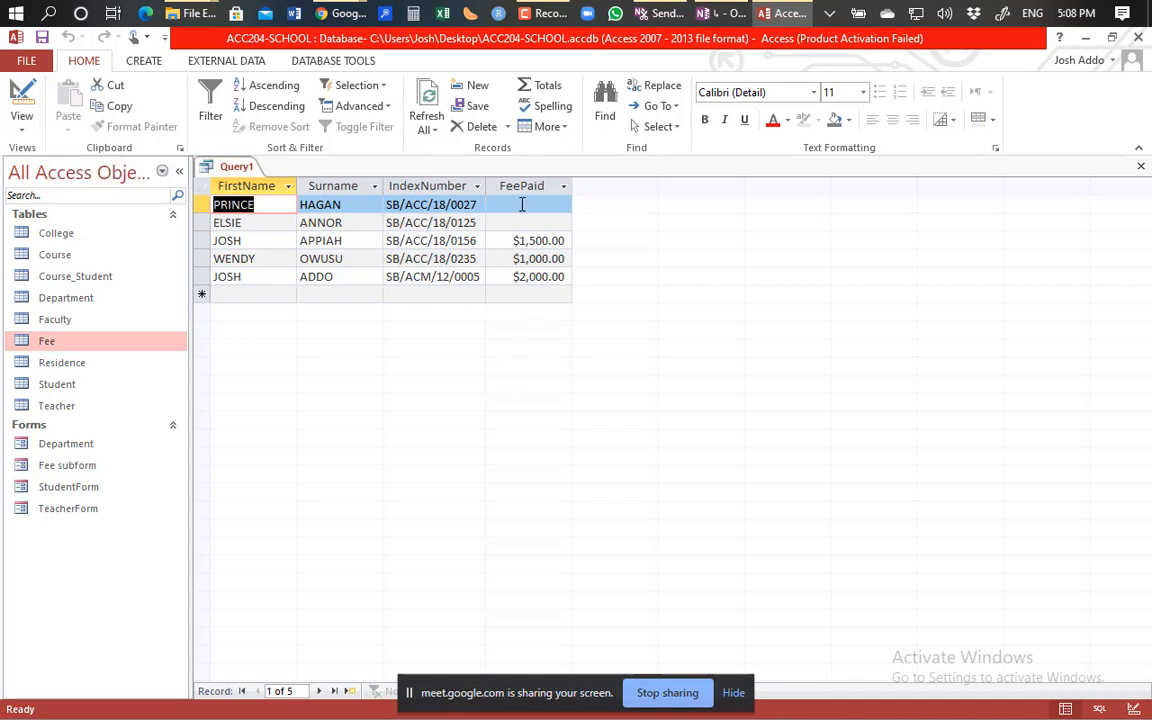
click(522, 204)
click(510, 222)
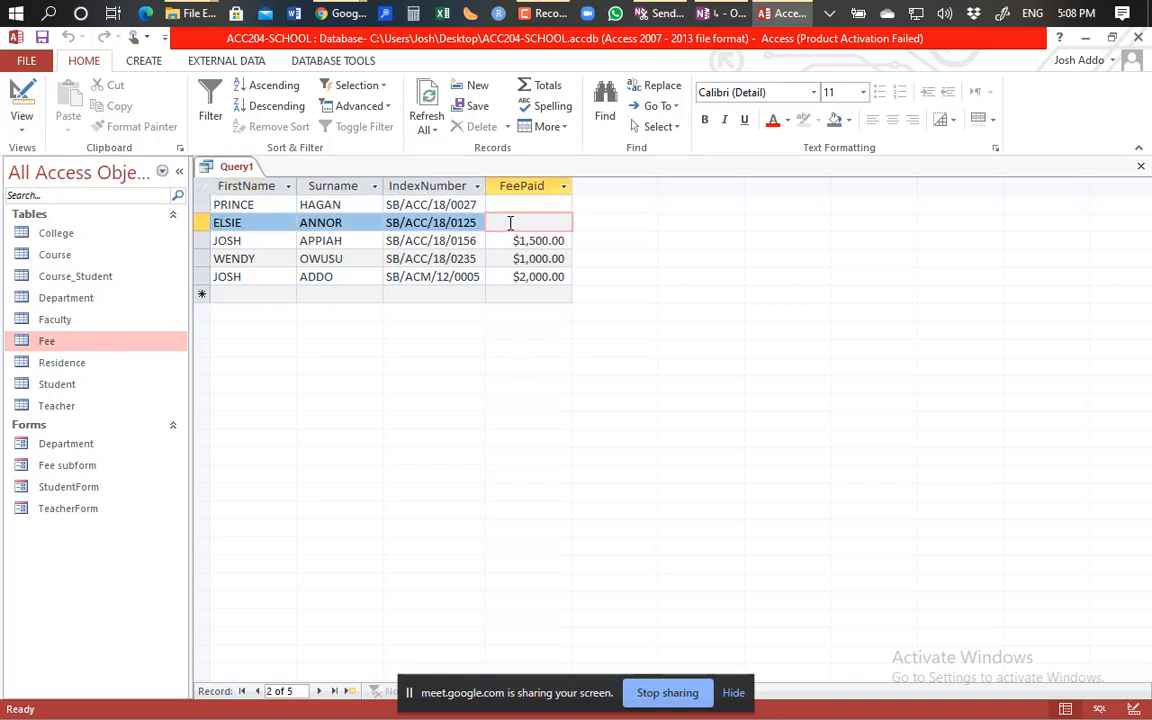
click(566, 204)
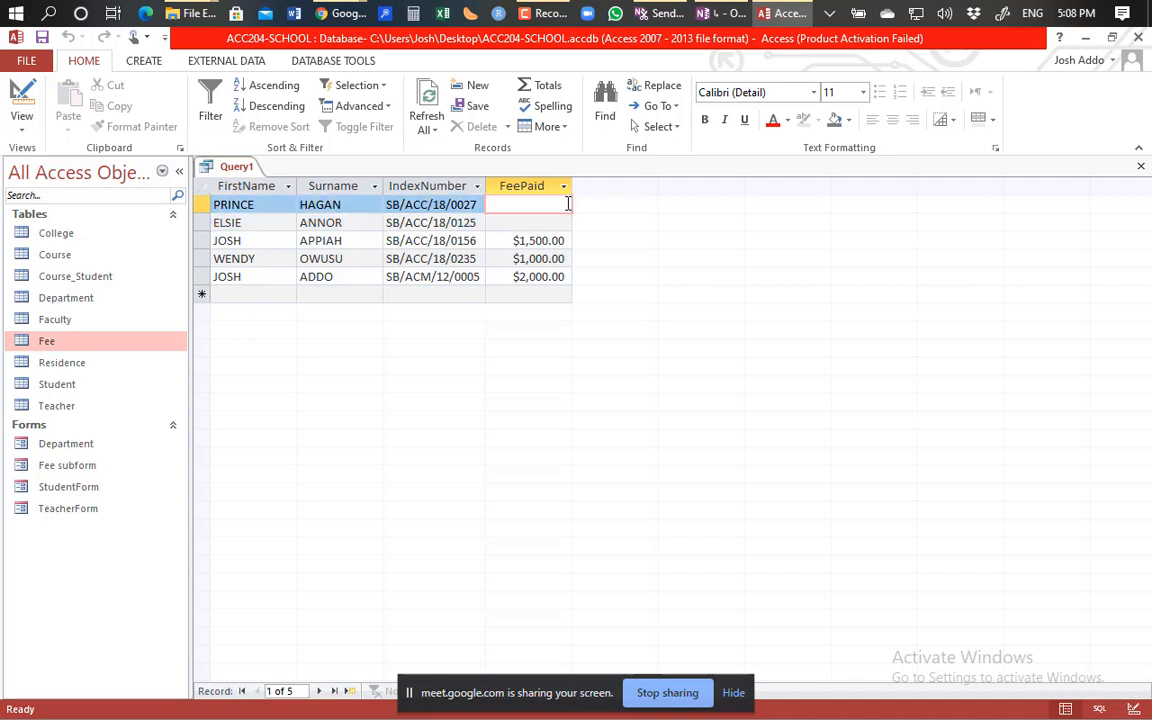
click(516, 224)
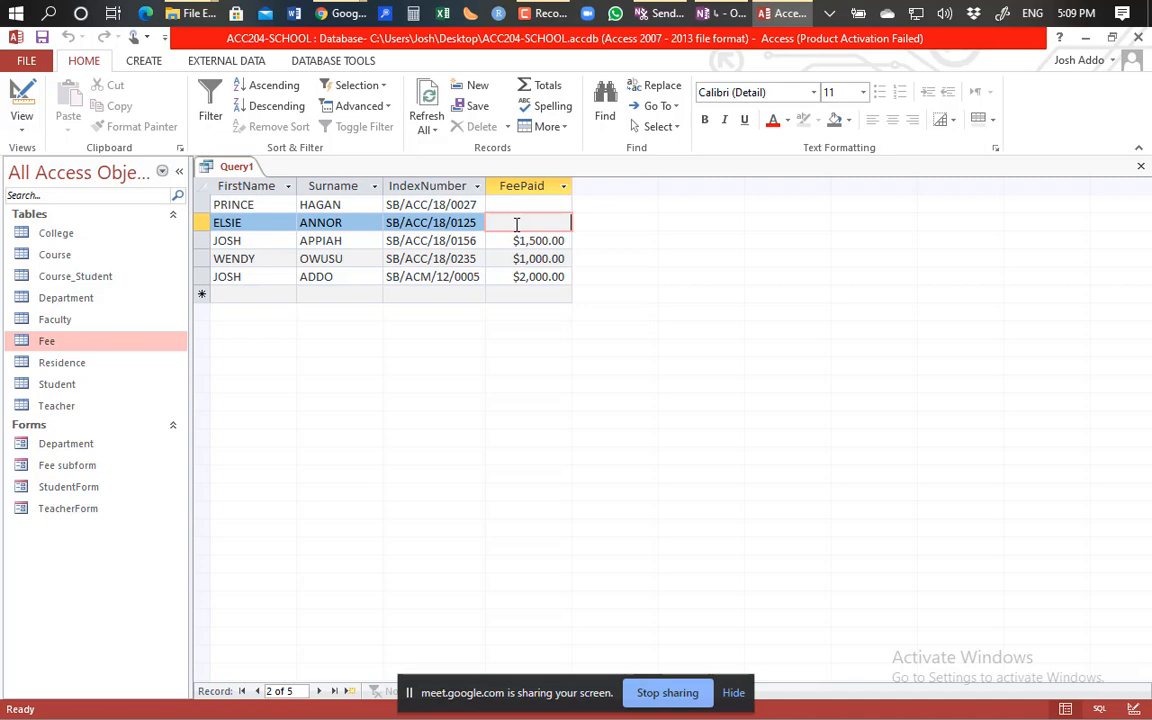
Switch to Design view, rerun the query, then return to Design view.
click(30, 98)
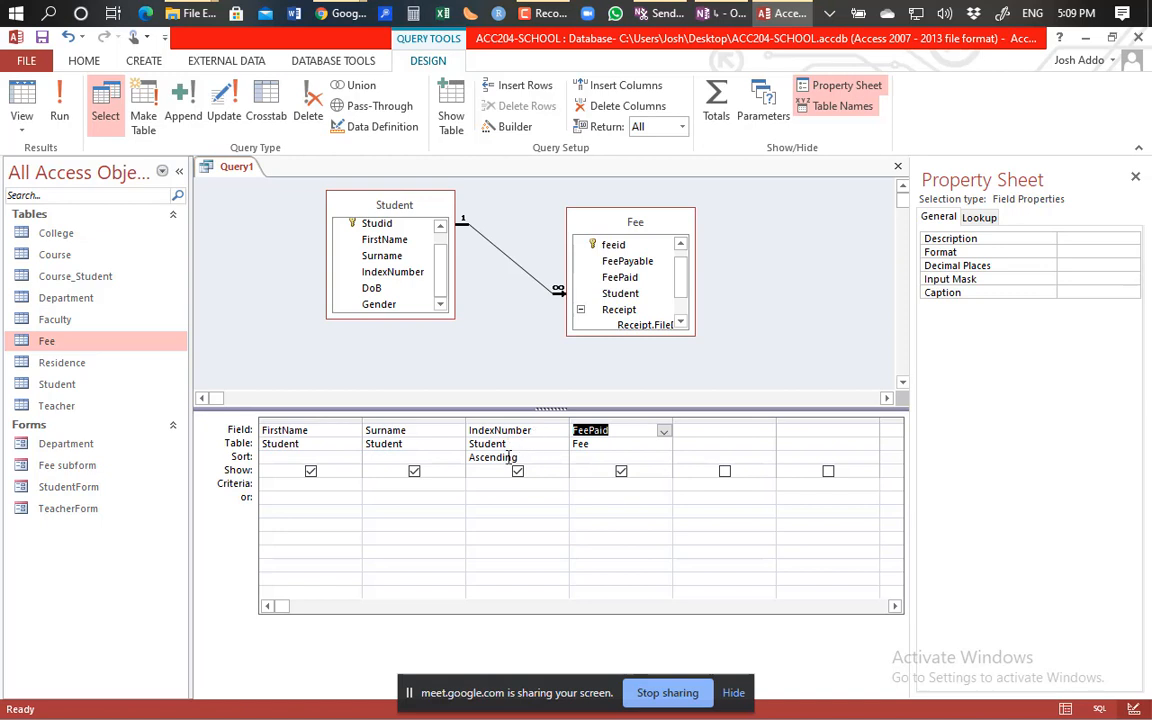
click(62, 112)
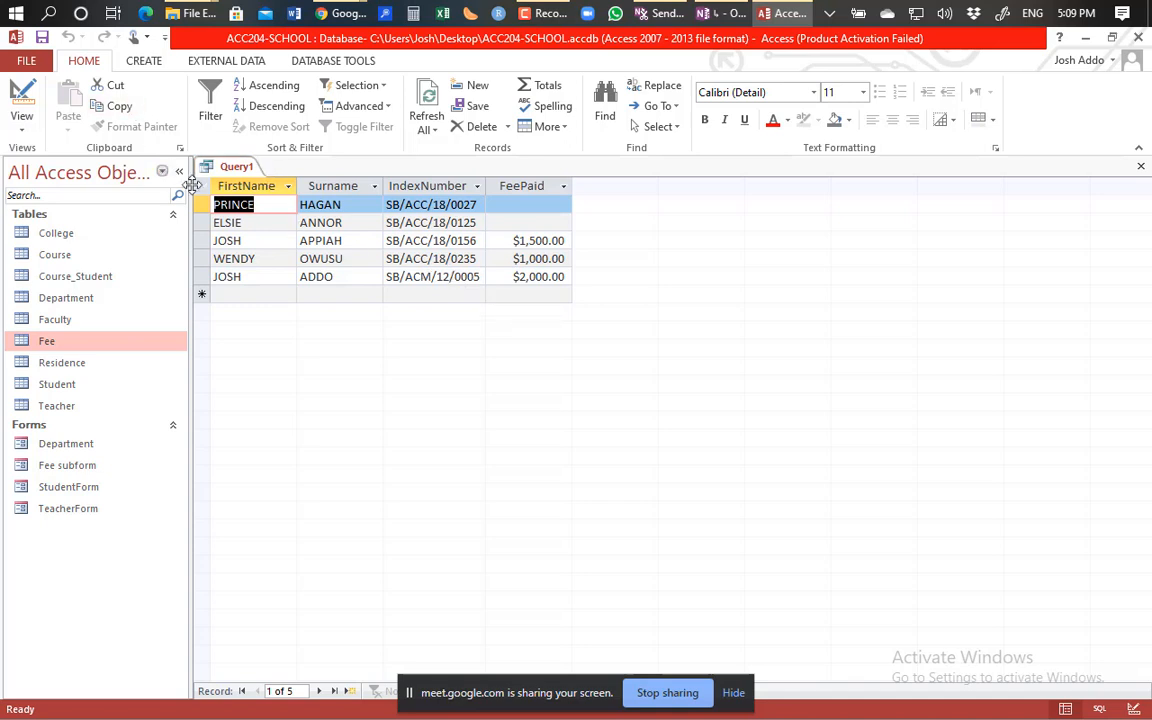
click(12, 95)
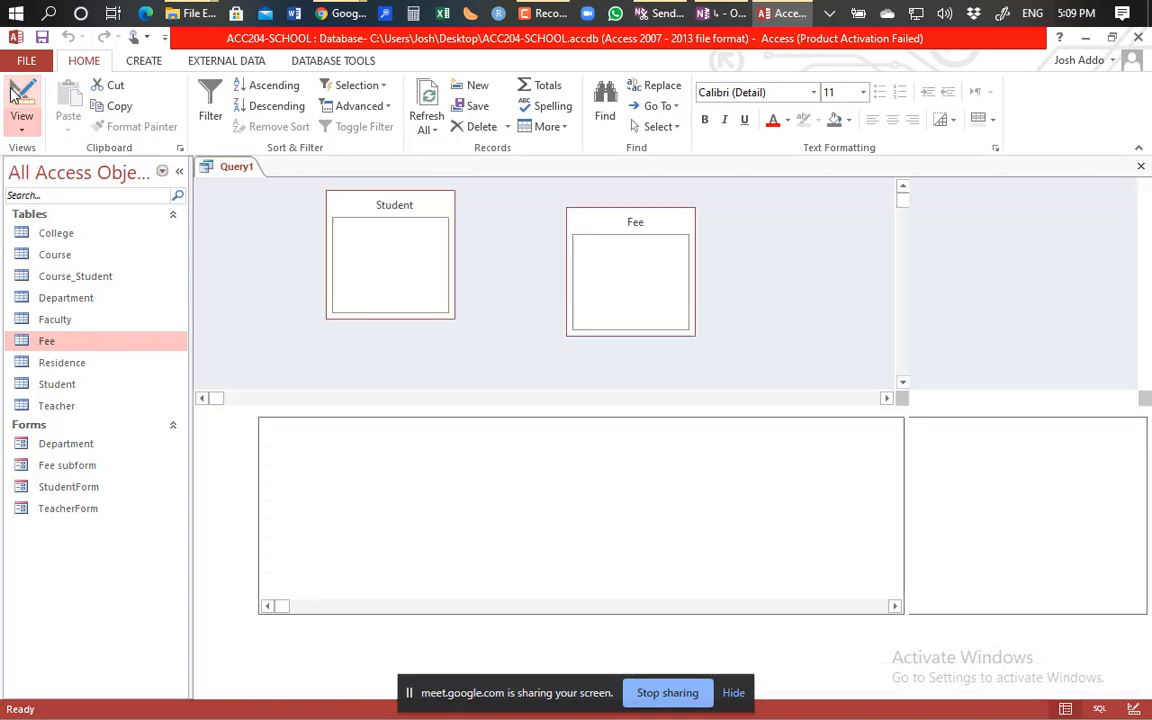
Replace the IndexNumber ascending sort with a descending FirstName sort and check the run.
click(531, 460)
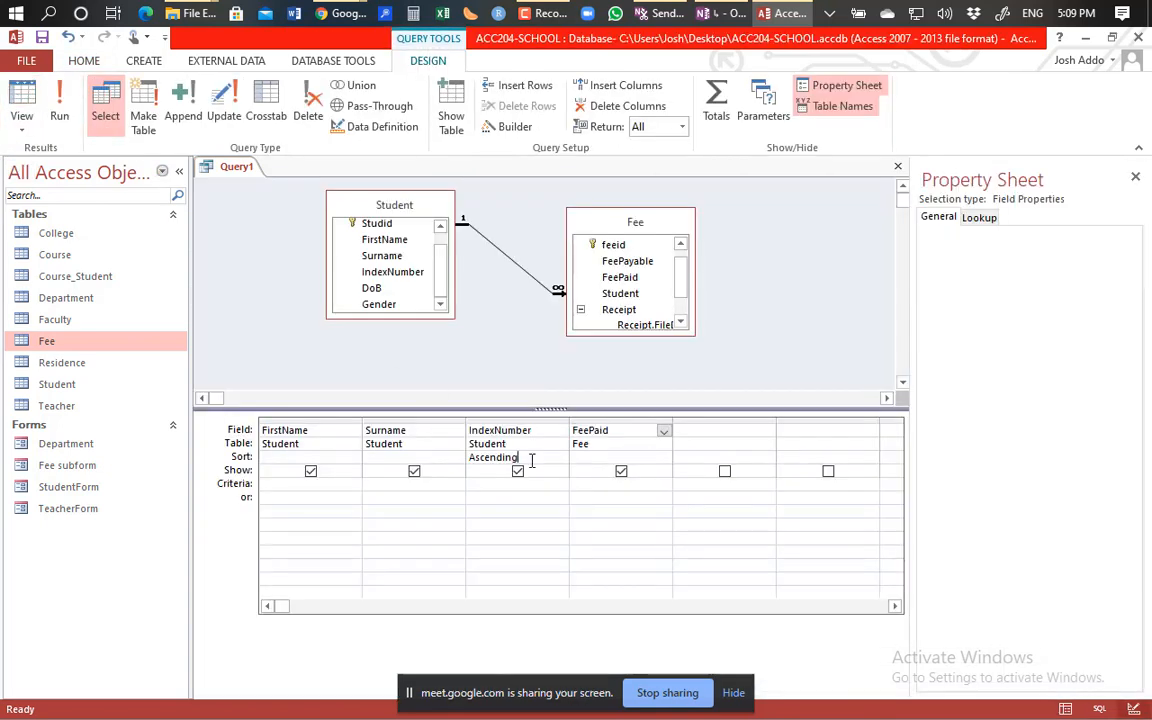
key(BackSpace)
key(BackSpace)
key(BackSpace)
key(BackSpace)
key(BackSpace)
key(BackSpace)
key(BackSpace)
key(BackSpace)
key(BackSpace)
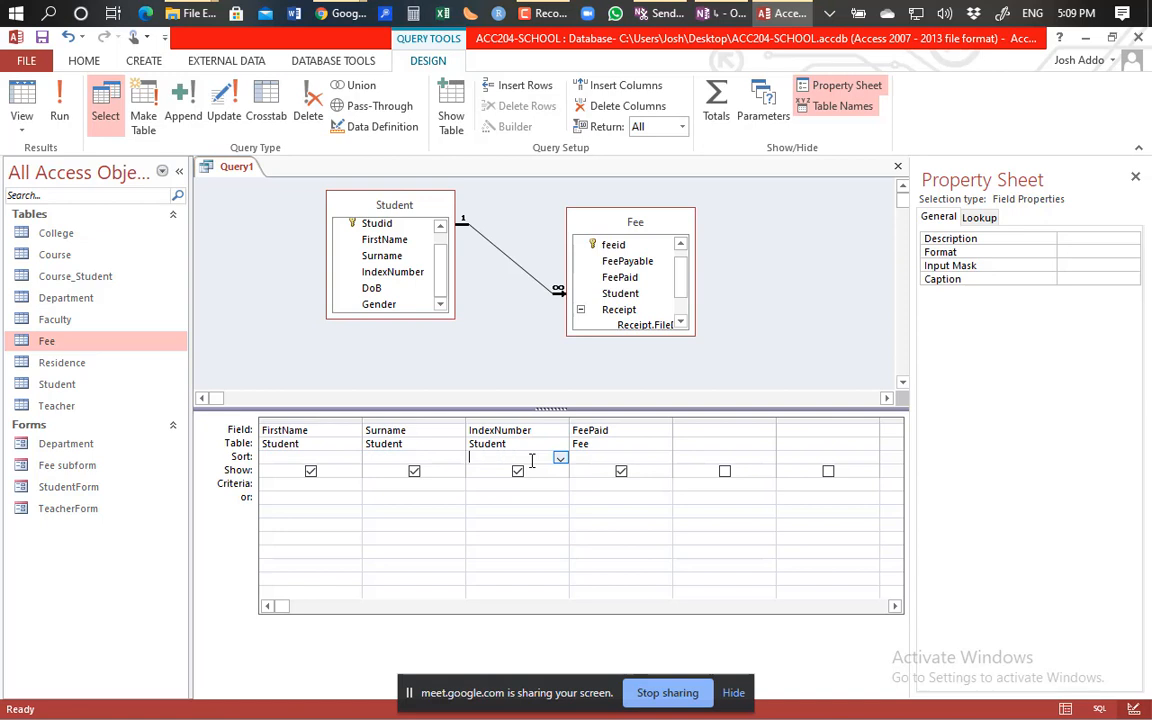
click(337, 457)
click(353, 457)
click(312, 484)
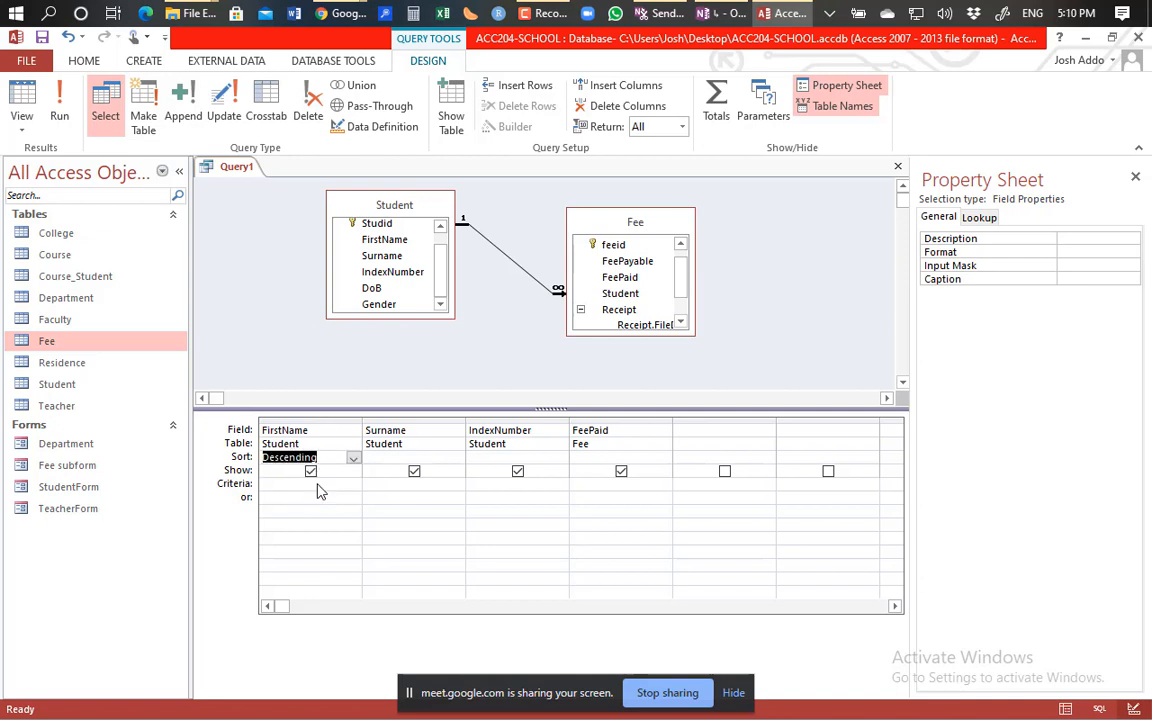
click(60, 112)
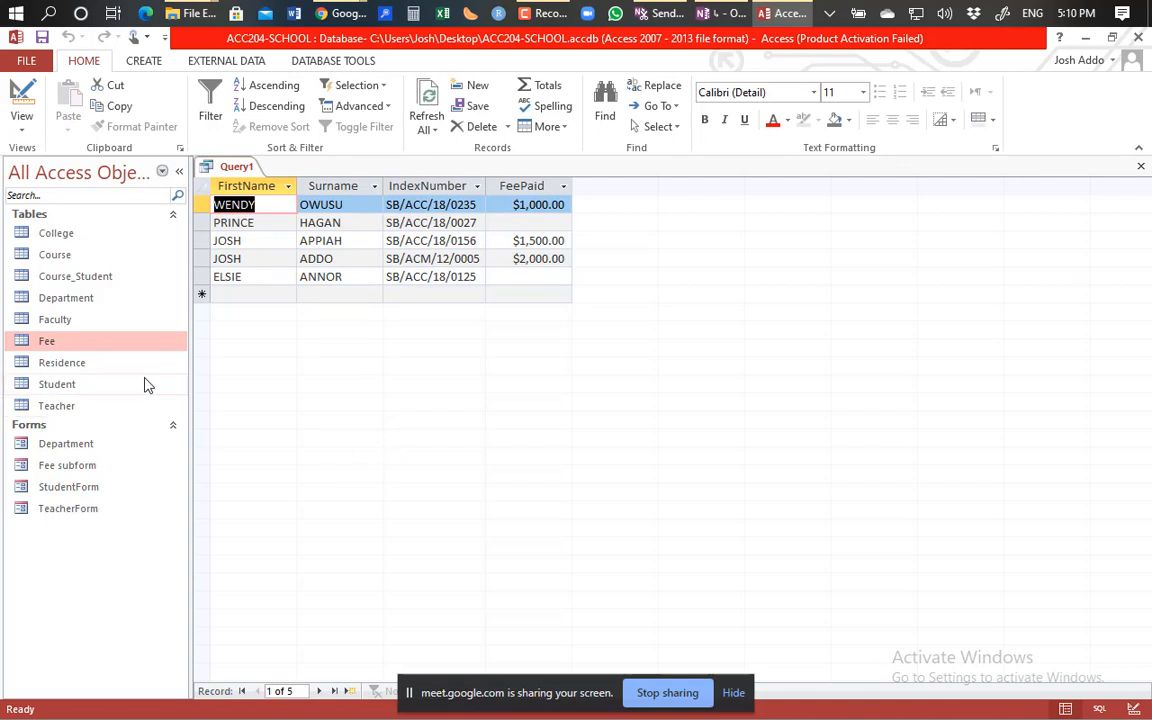
click(22, 108)
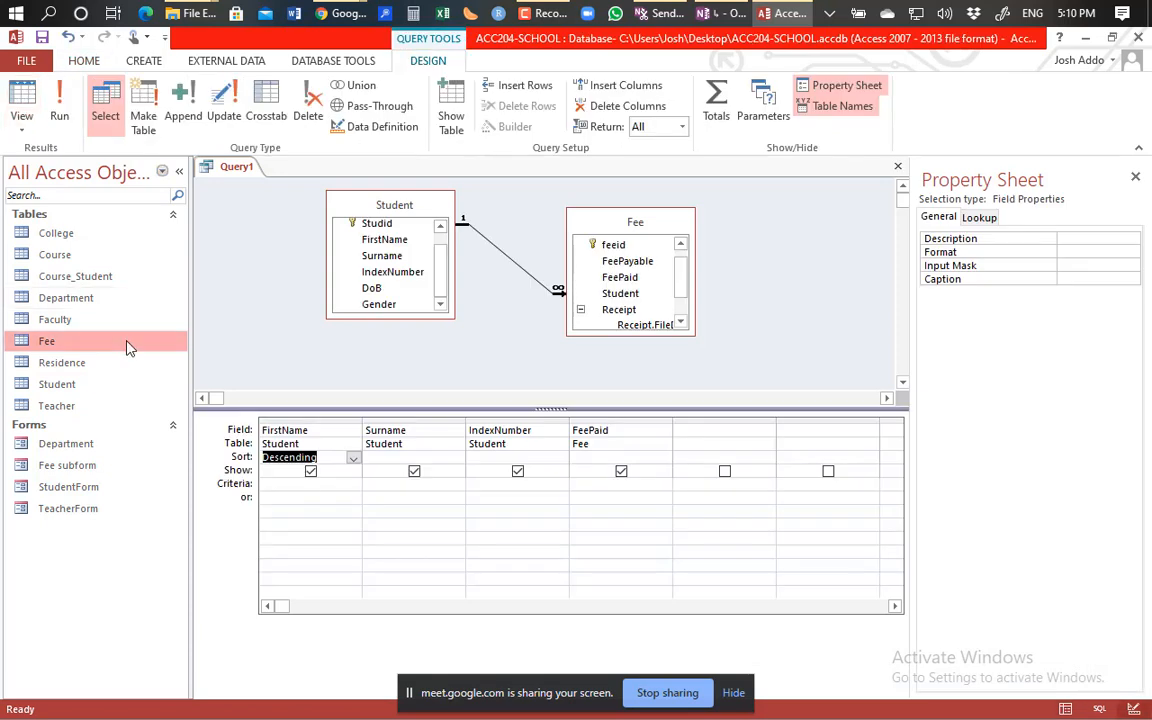
click(297, 486)
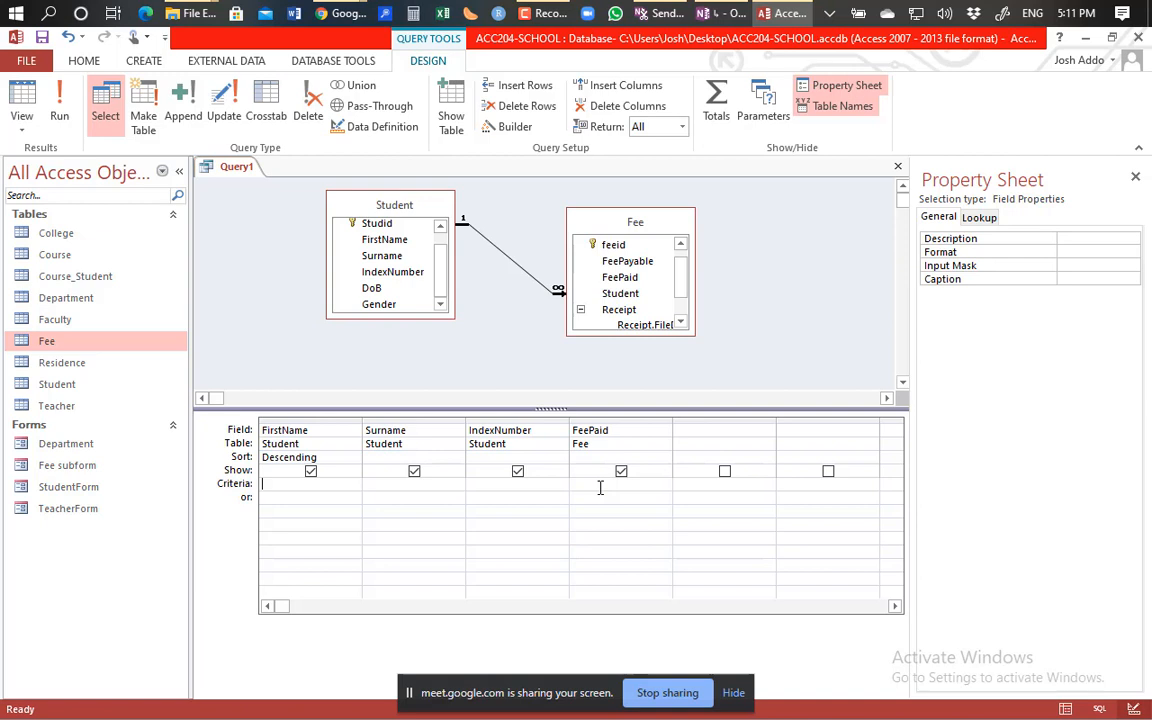
Enter a student's first name as the FirstName criterion and run it, returning one record.
text(elsie)
click(290, 497)
click(62, 100)
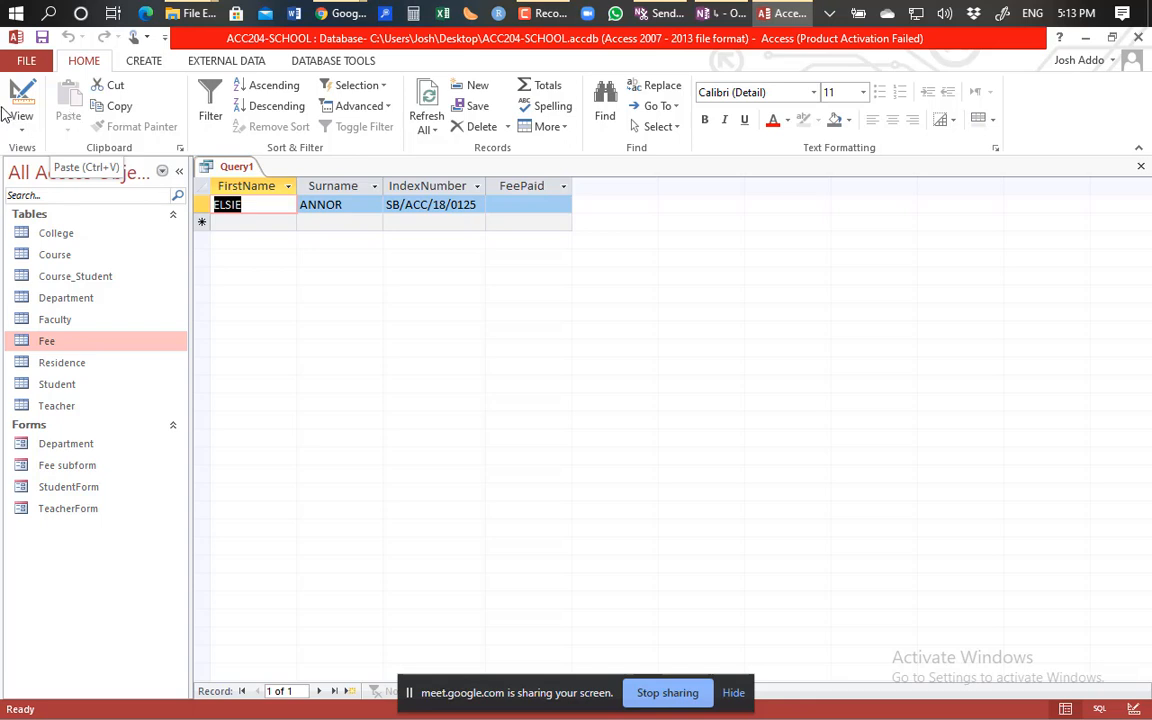
click(21, 103)
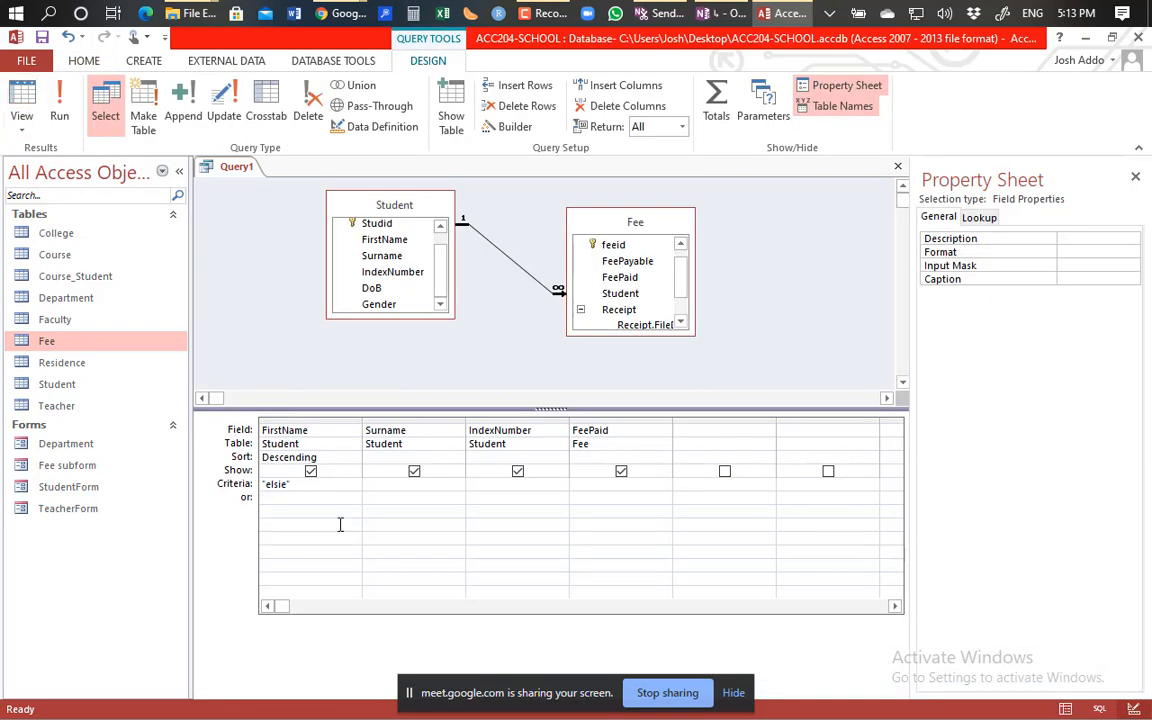
Delete the previous first-name criterion from the FirstName Criteria cell.
click(298, 484)
key(BackSpace)
key(BackSpace)
key(BackSpace)
key(BackSpace)
key(BackSpace)
key(BackSpace)
key(BackSpace)
click(597, 484)
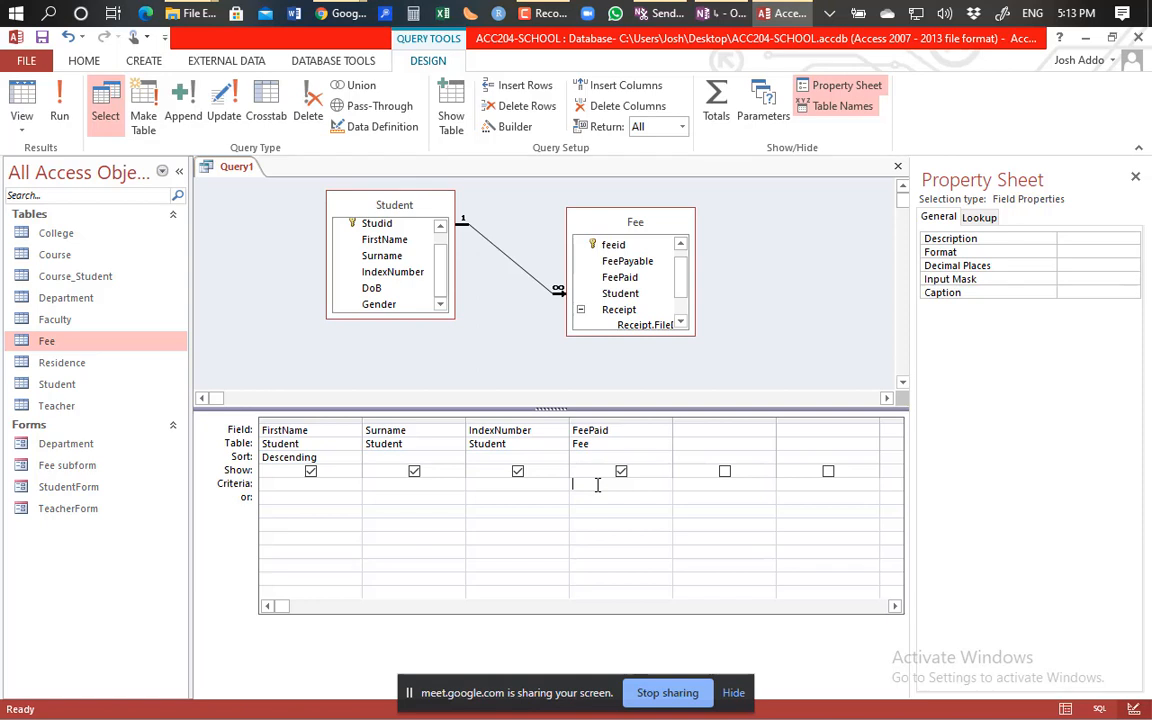
click(318, 483)
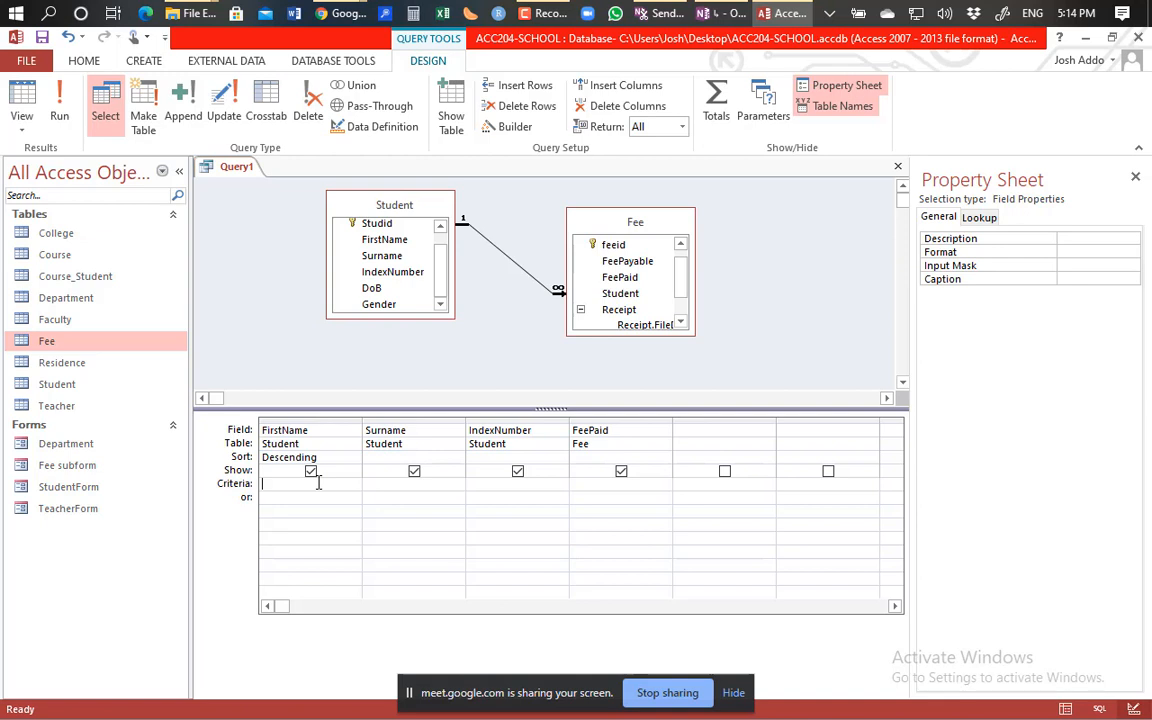
Enter Like E* as the FirstName criterion.
text(L)
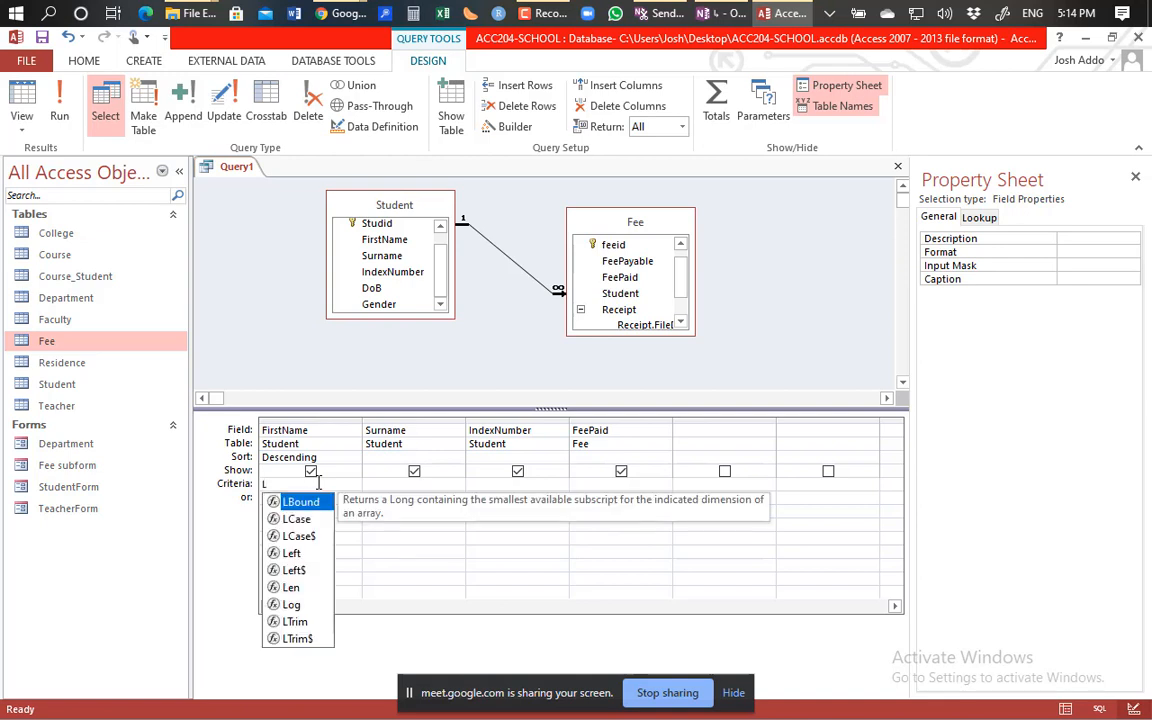
text(ike)
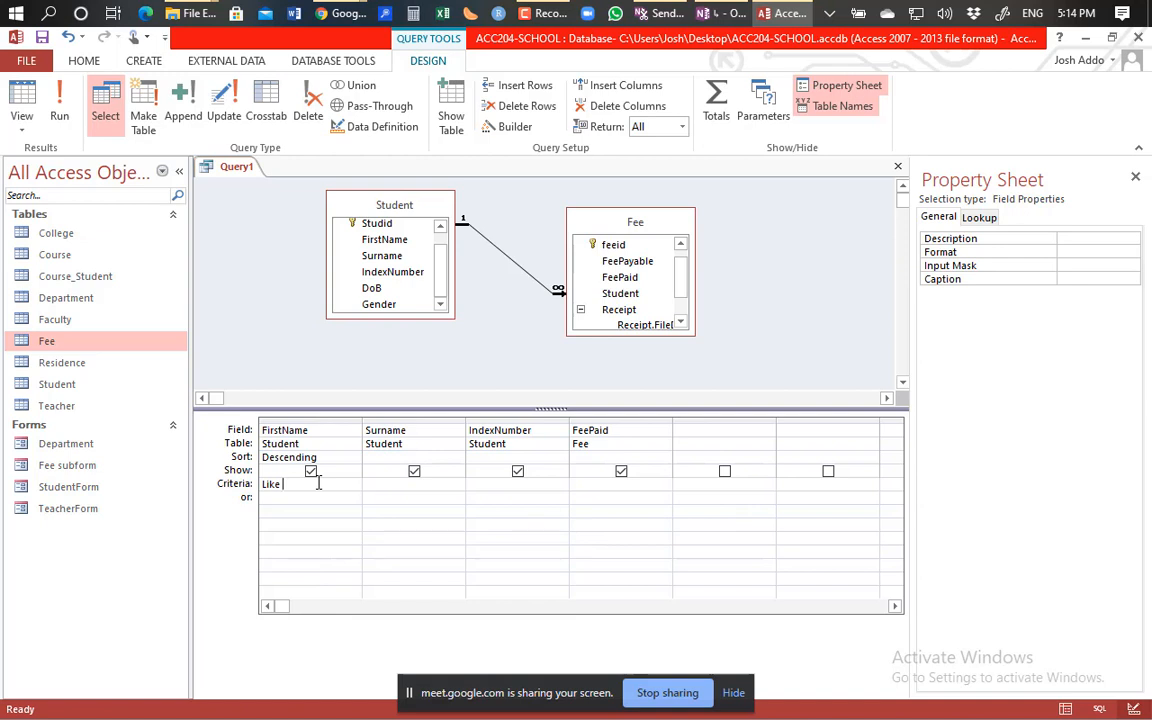
text(E)
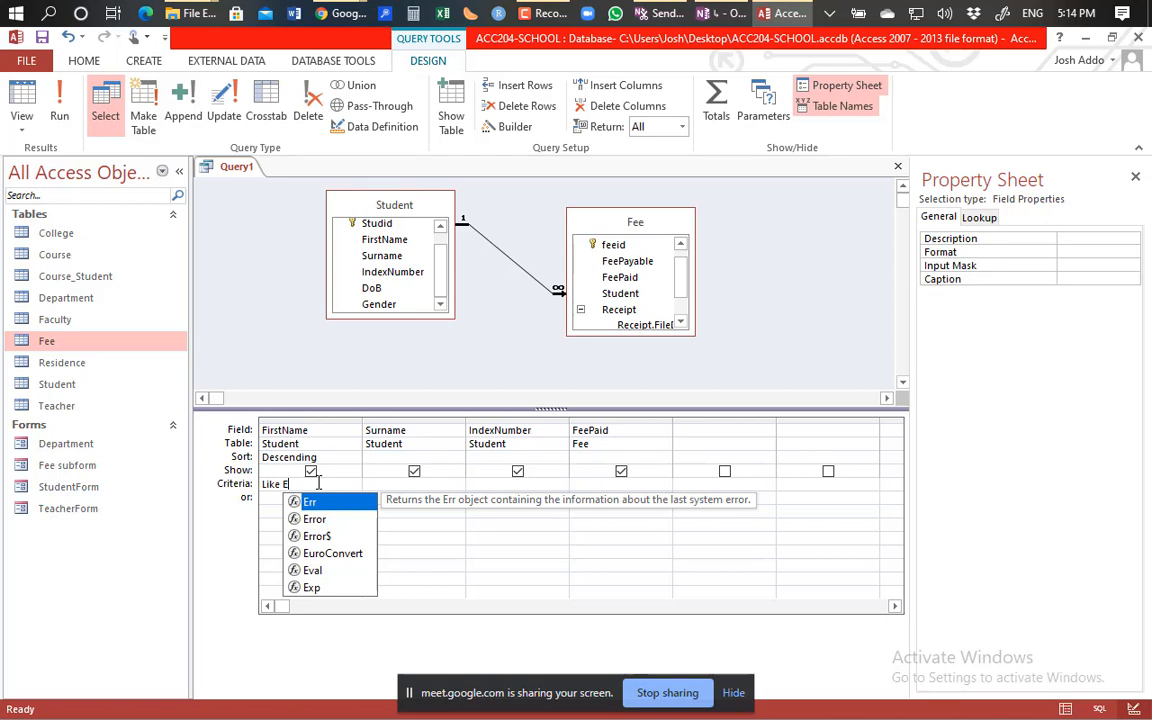
text(*)
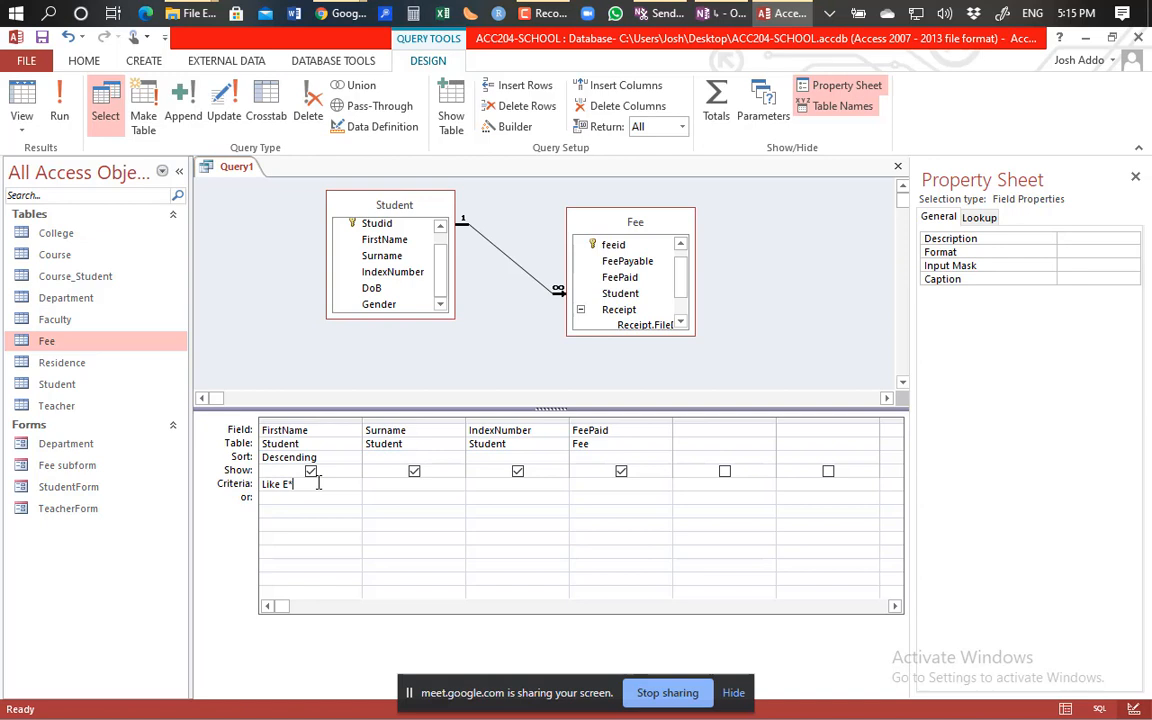
Run the Like E* query, returning a single student record with blank FeePaid.
click(60, 118)
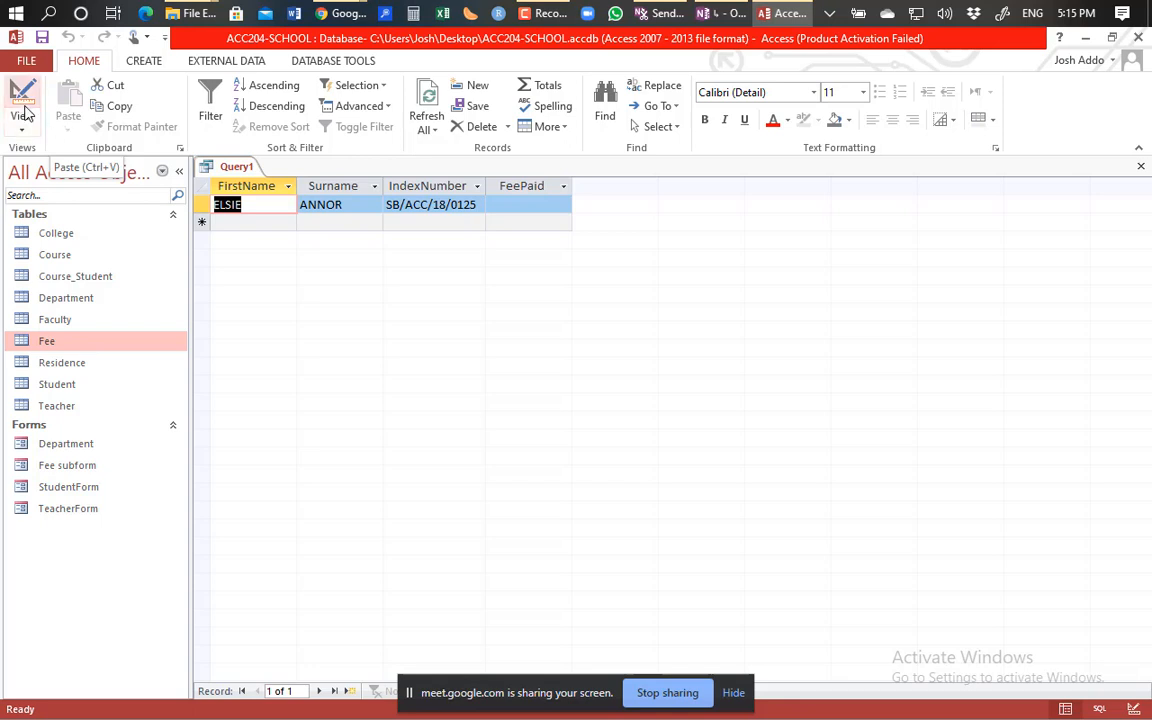
Change the FirstName criterion to Like "S*" and run it, which returns no records.
click(21, 100)
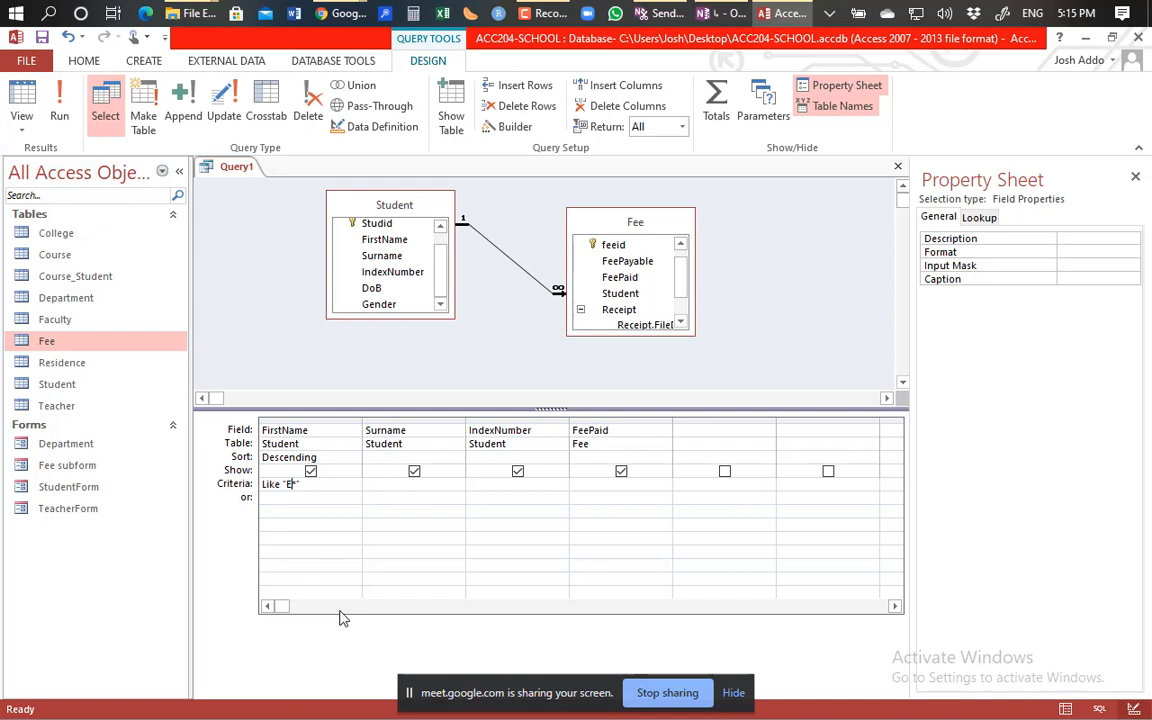
key(BackSpace)
text(S)
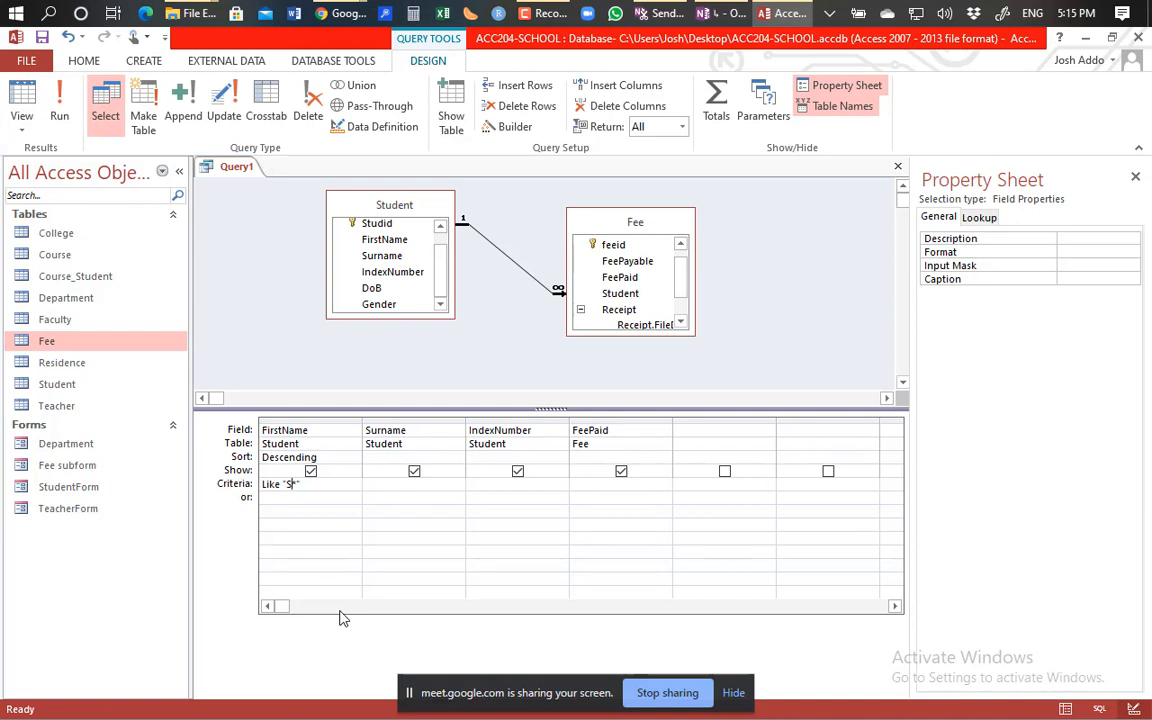
click(62, 115)
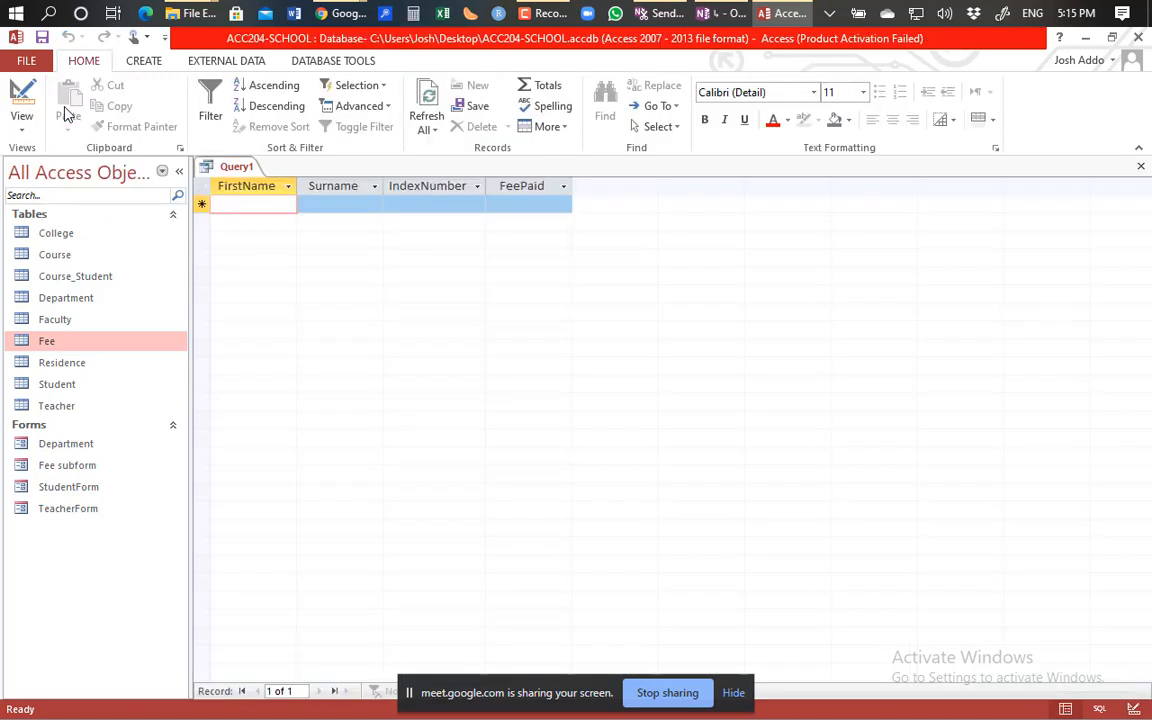
Change the FirstName criterion to Like "p*" and run it, returning one student with blank FeePaid.
click(21, 108)
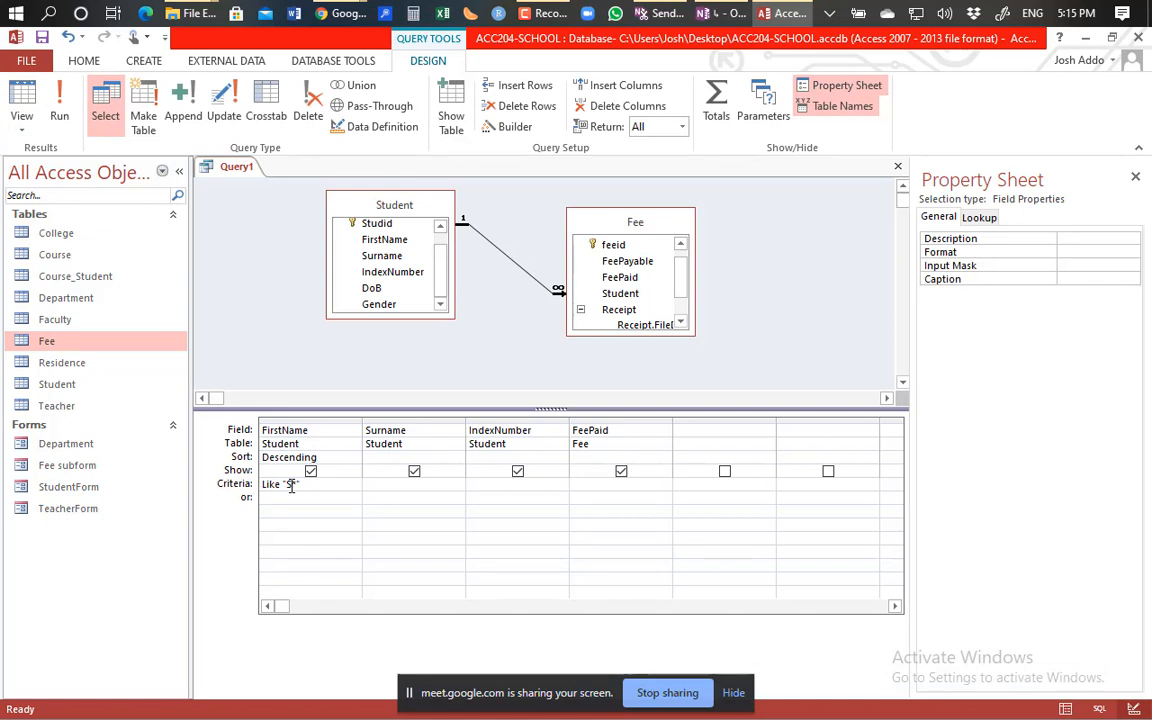
key(BackSpace)
text(p)
click(61, 112)
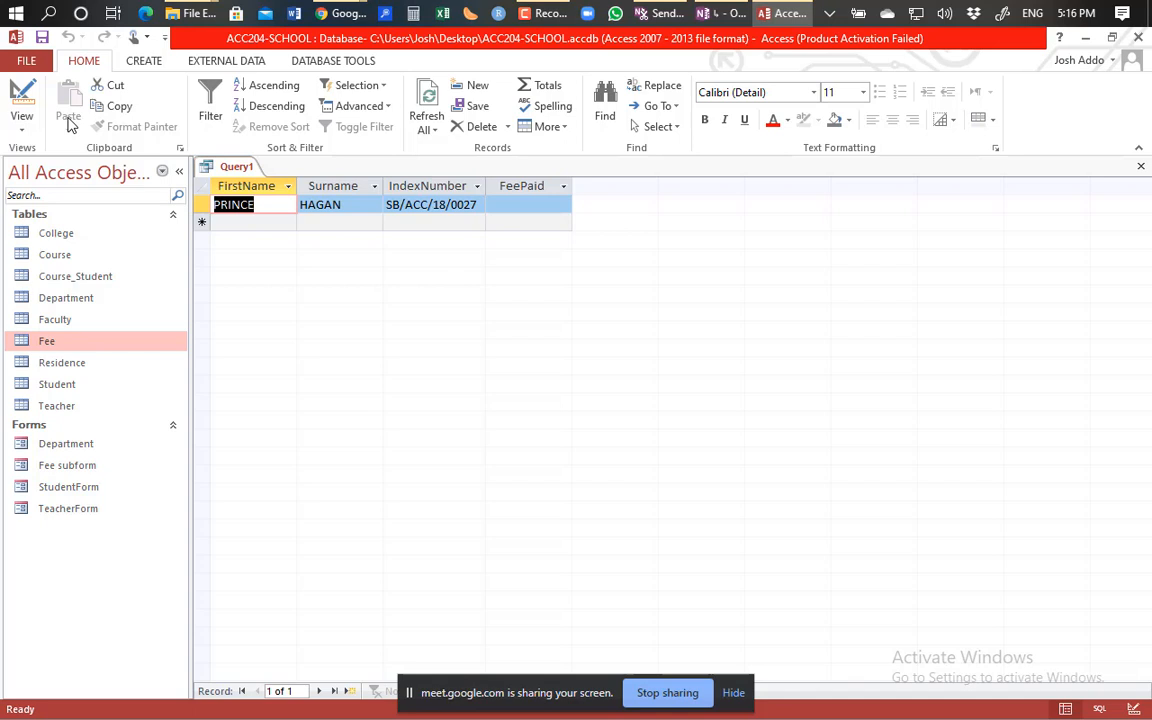
Switch Query1 from the one-record Like "p*" datasheet back to Design View.
click(21, 92)
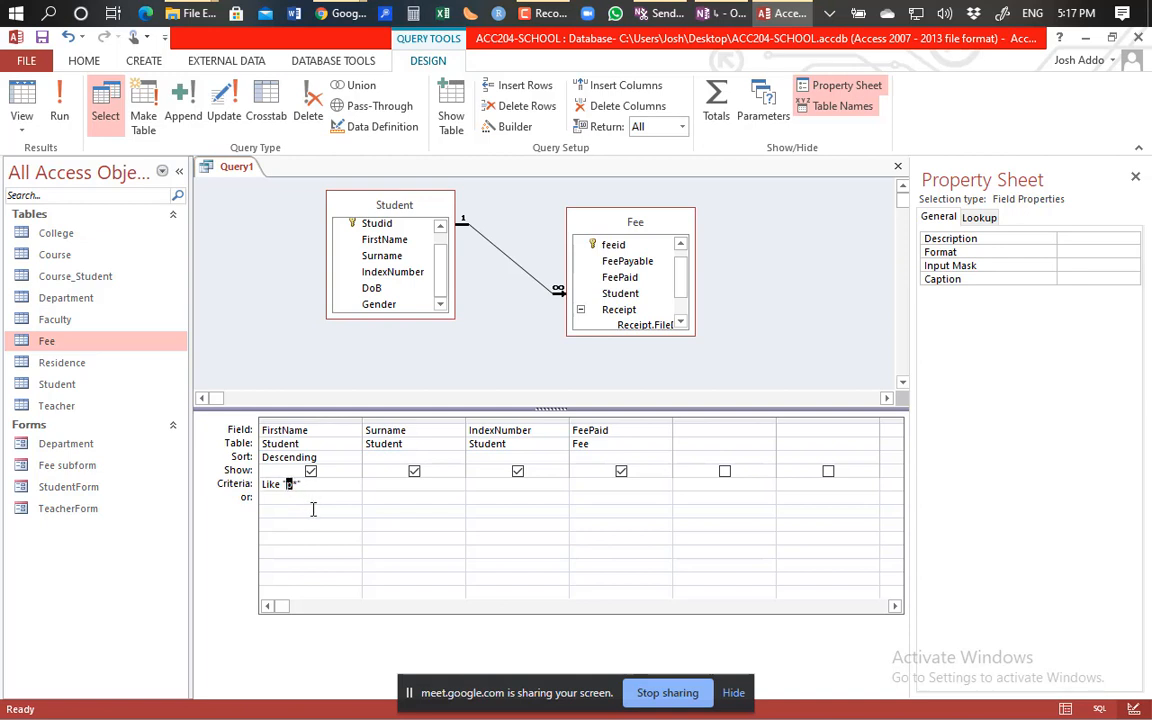
Change the FirstName criterion to Like "*p" and run it, which finds no matches.
key(BackSpace)
text(p)
click(66, 116)
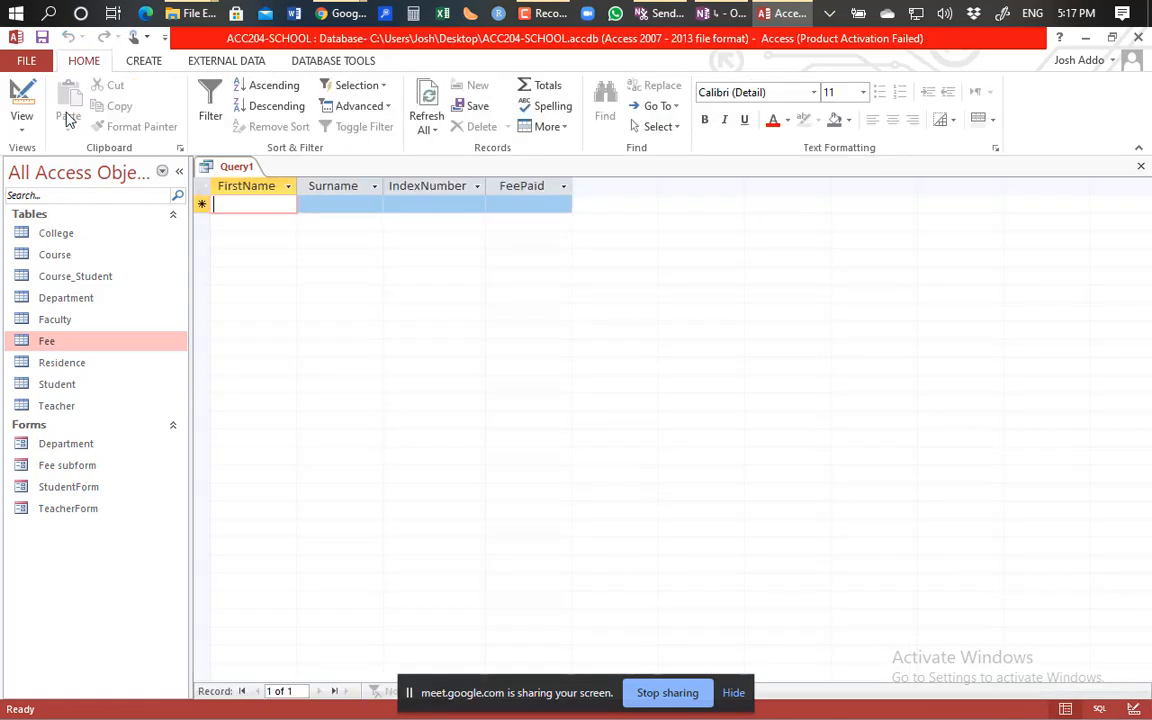
Back in Design View, change the criterion to Like "*y" and run it, returning one student.
click(24, 98)
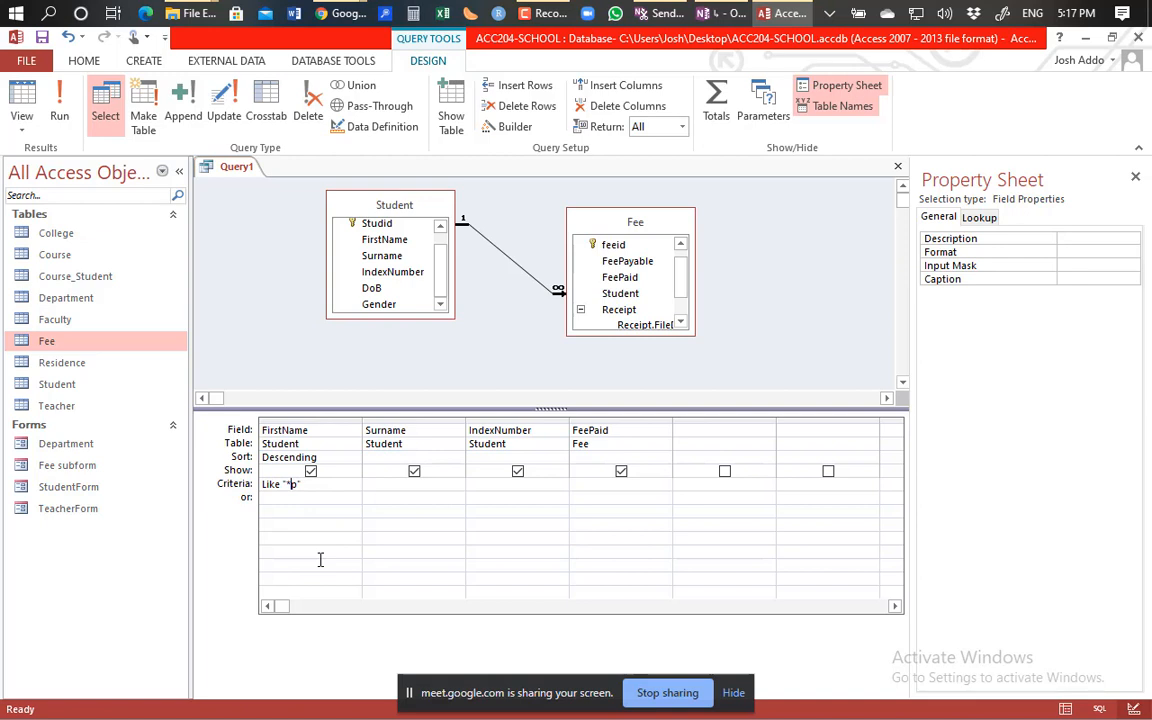
key(BackSpace)
text(y)
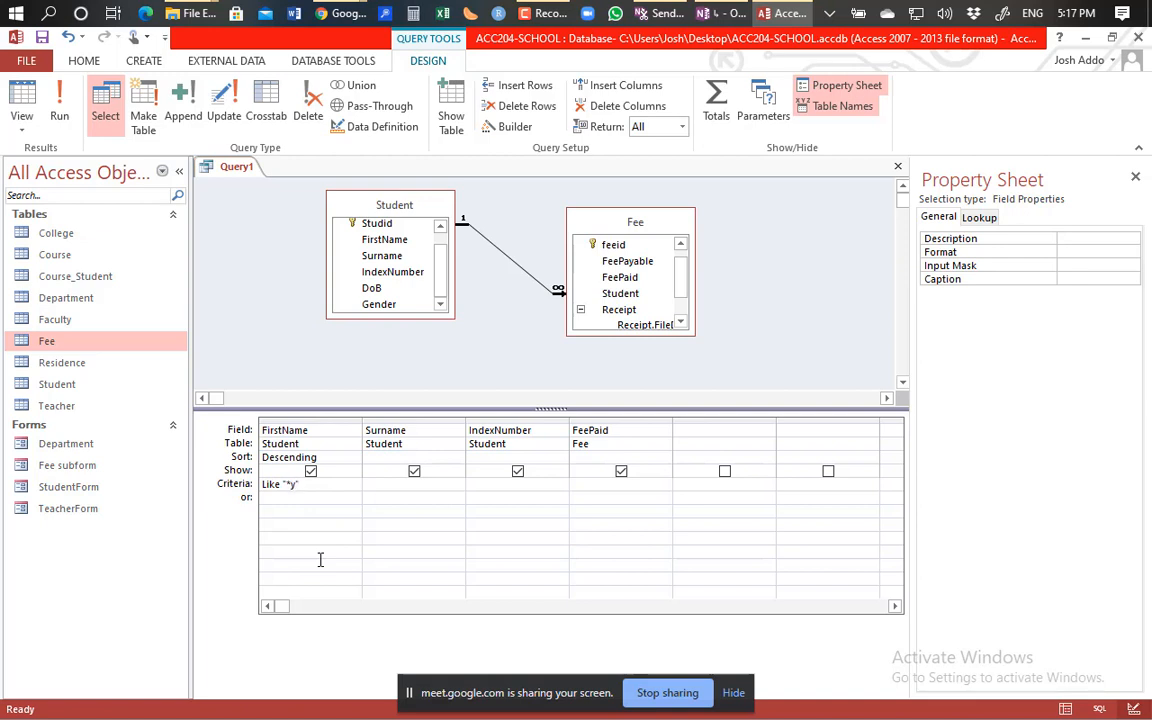
click(60, 120)
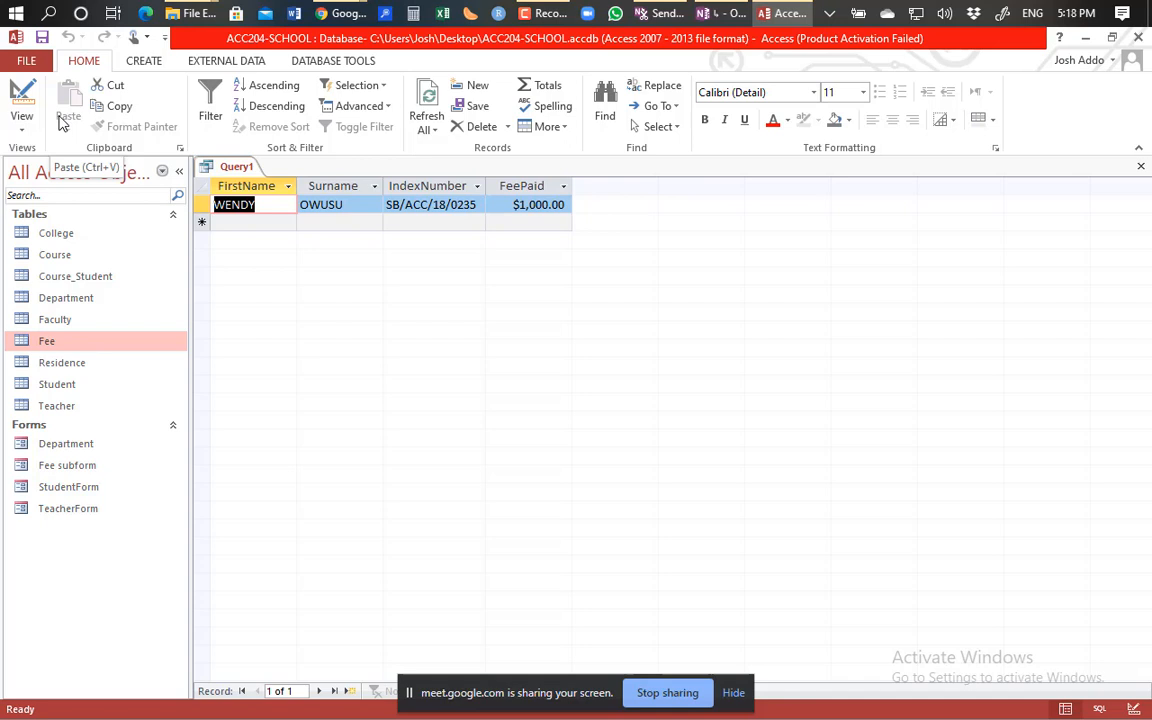
Edit the FirstName criterion to Like "*dy", run it for one $1,000.00 record, then return to Design View.
click(21, 100)
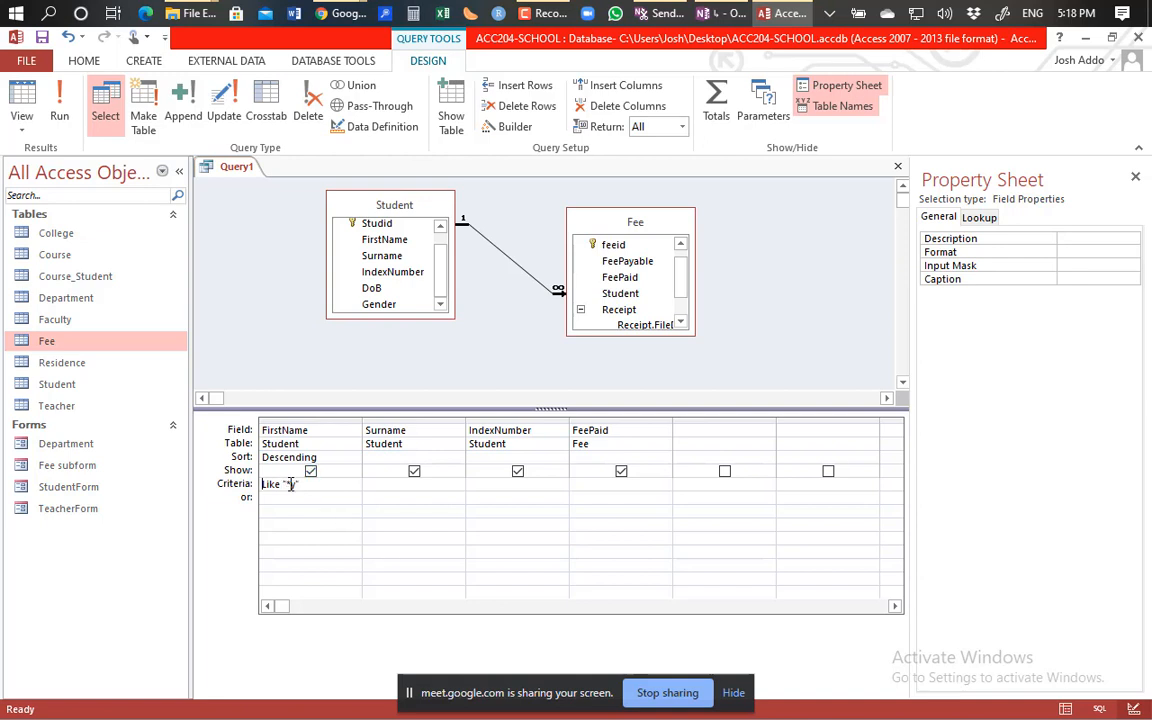
click(291, 484)
text(dy)
click(61, 118)
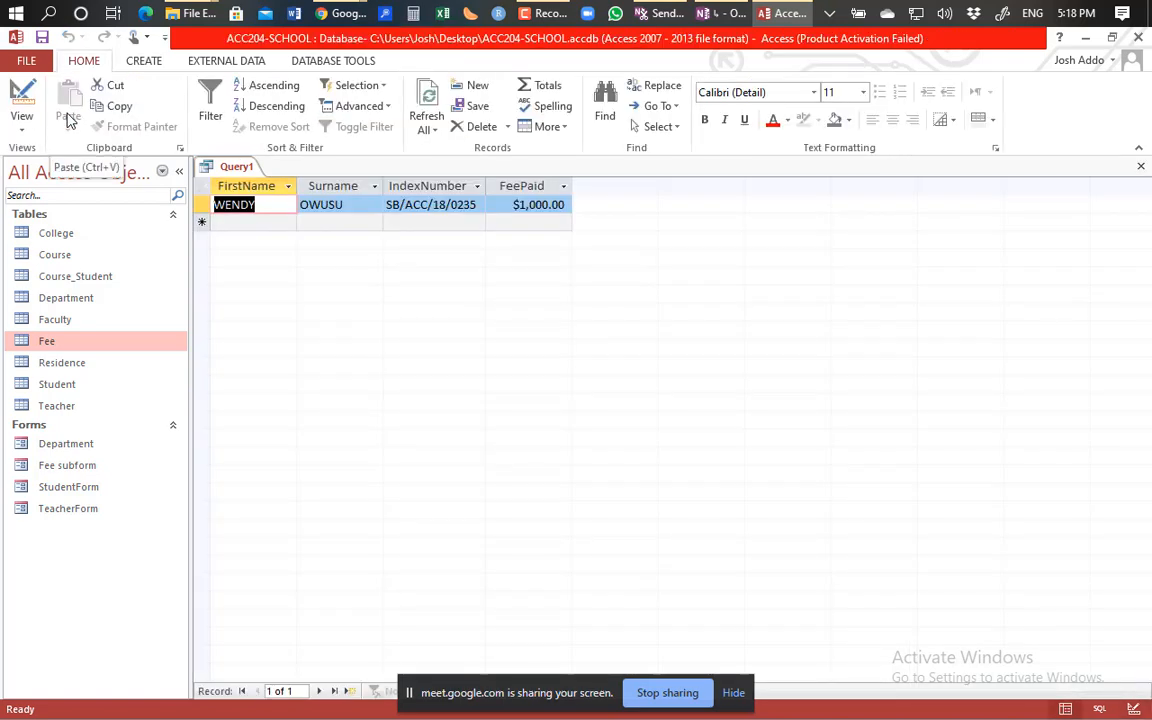
click(21, 112)
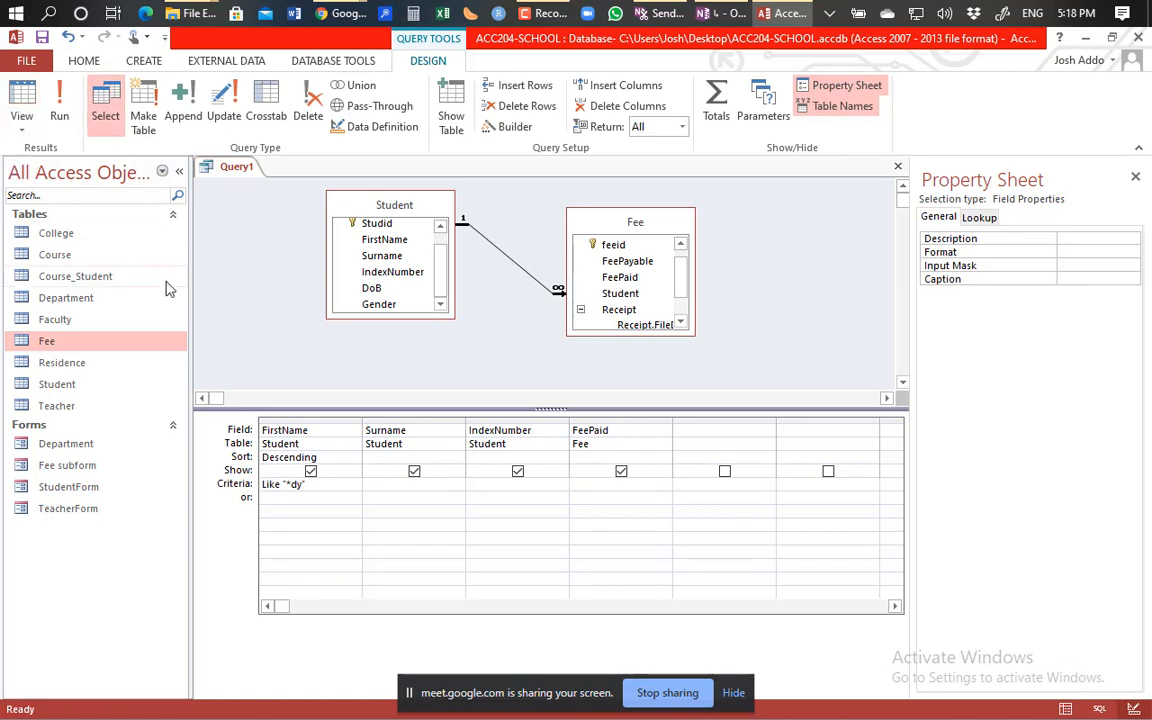
Replace the criterion with Like "w*" and run the query for names starting with w.
click(303, 484)
key(BackSpace)
key(BackSpace)
key(BackSpace)
text(w*)
click(62, 107)
Back in Design View, extend the criterion to Like "wen*" and run it, returning one $1,000.00 record.
click(21, 97)
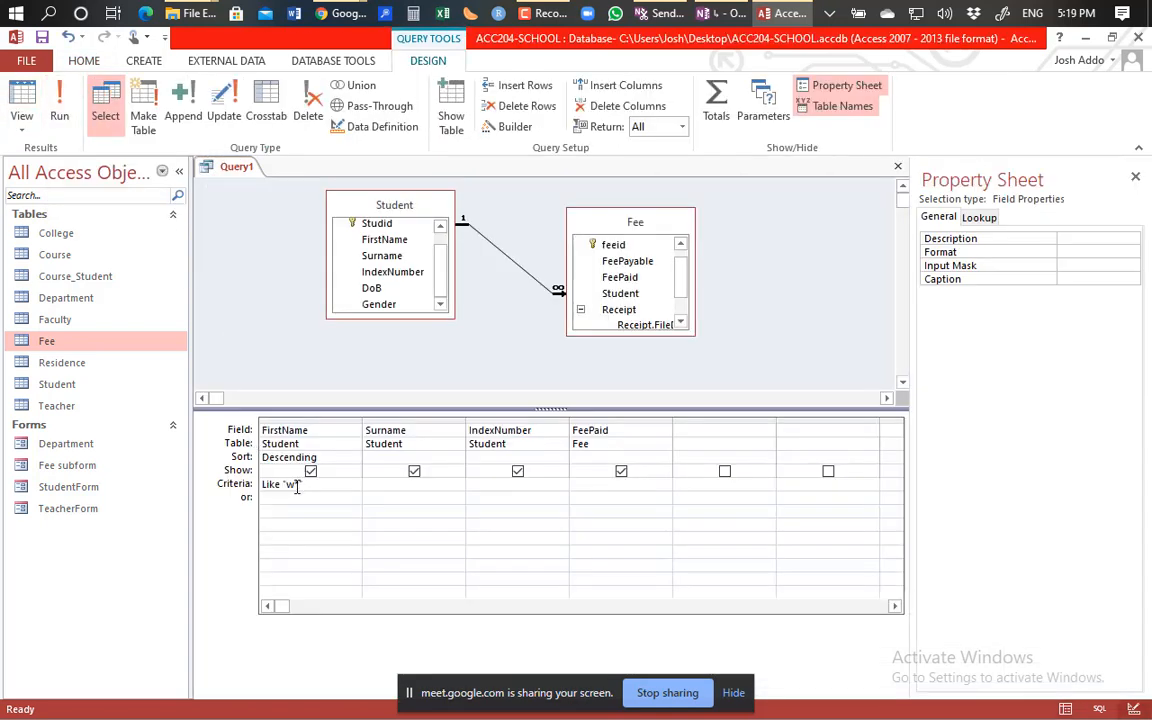
click(293, 486)
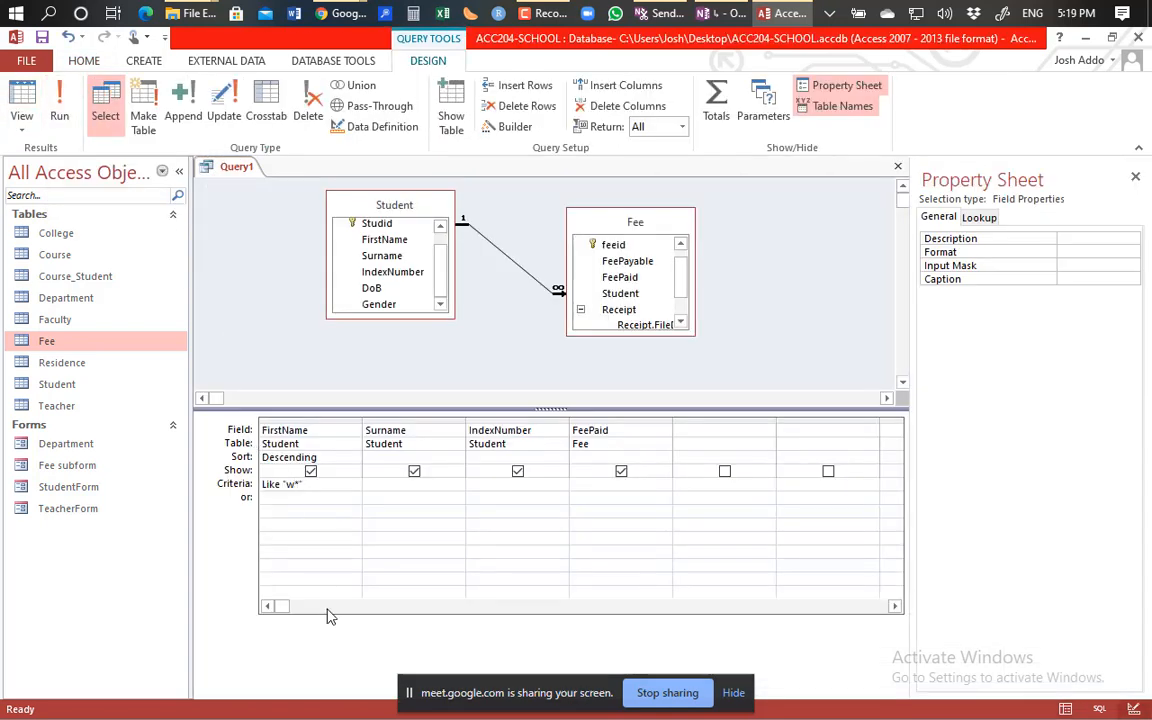
text(en)
click(60, 110)
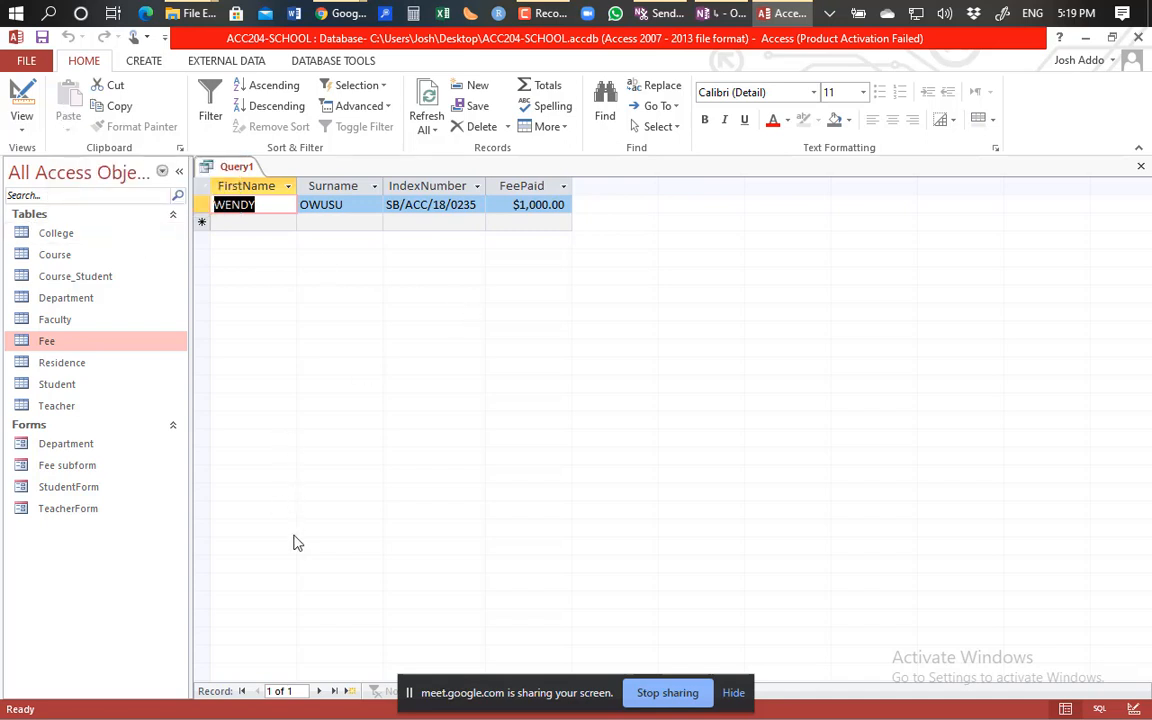
Prefix the criterion with Not to make Not Like "wen*" and run it, listing four students.
click(21, 100)
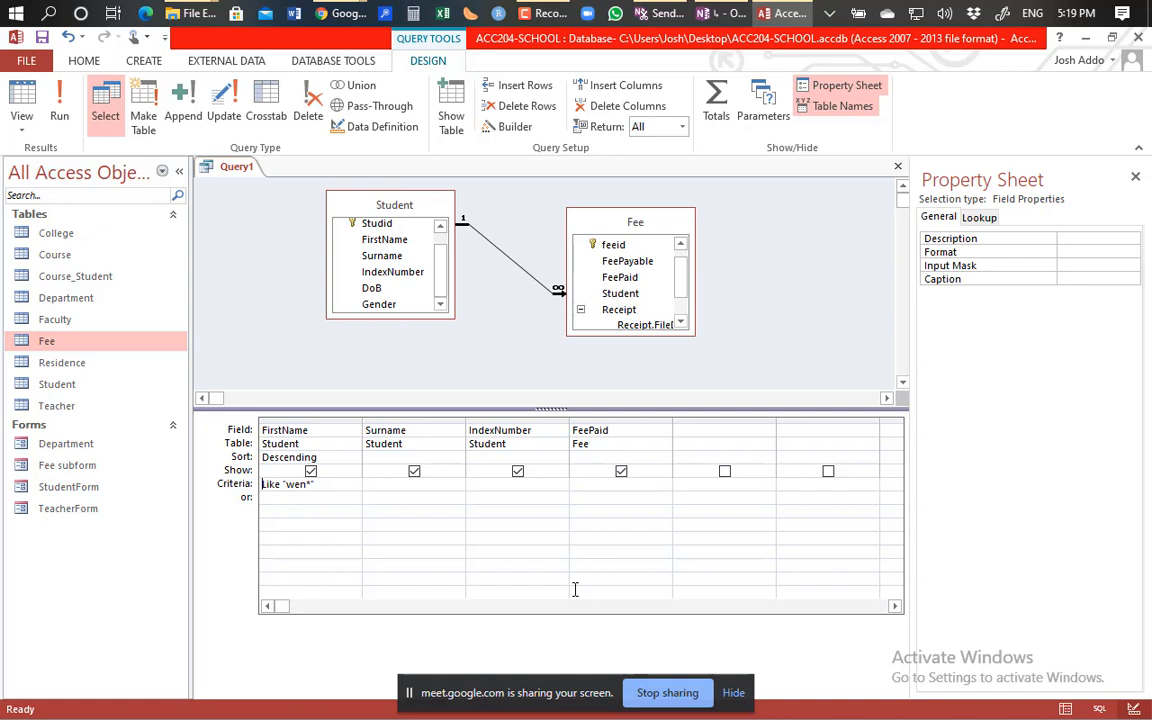
text(Not)
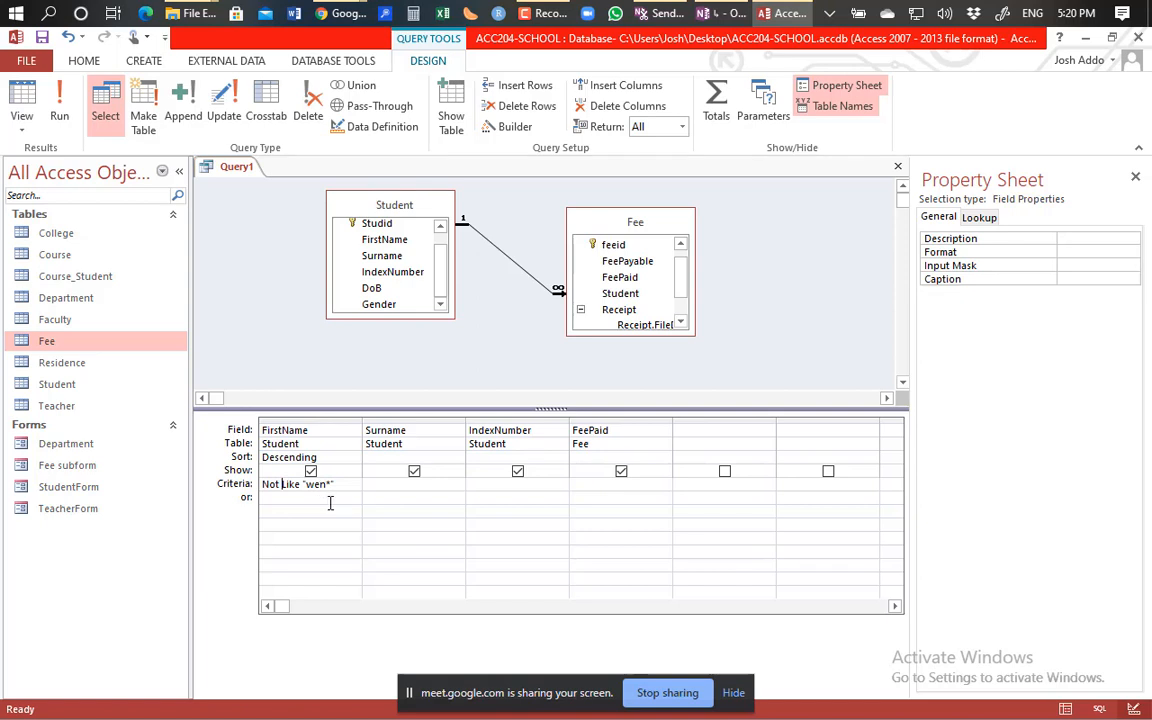
click(63, 116)
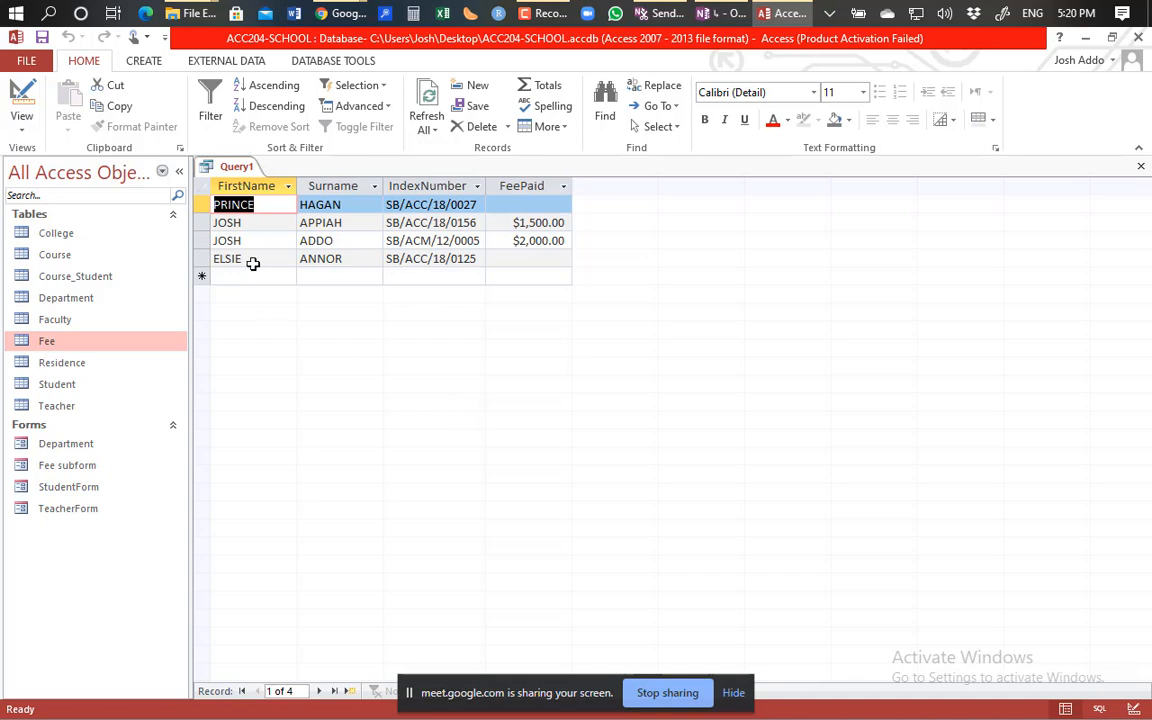
Return Query1 from the four-record datasheet to Design View.
click(14, 93)
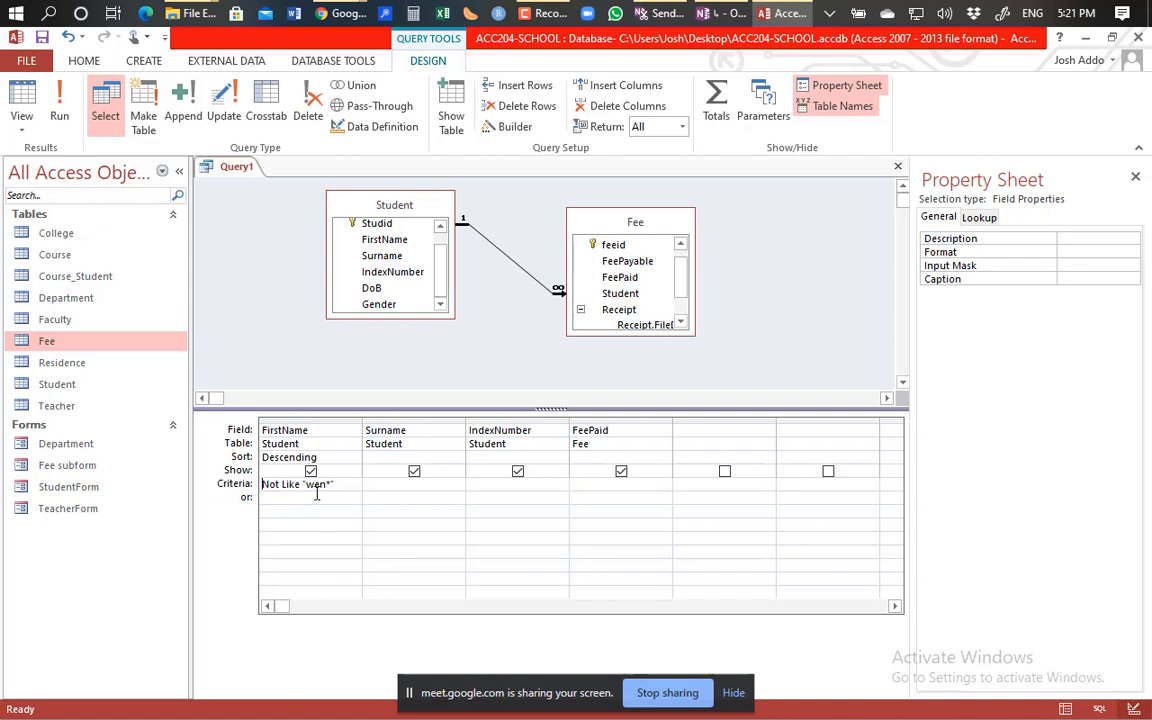
Delete the Not Like "wen*" text from the FirstName Criteria cell, keeping the descending sort.
click(321, 485)
key(Right)
key(BackSpace)
key(BackSpace)
key(BackSpace)
key(BackSpace)
key(BackSpace)
key(BackSpace)
key(BackSpace)
key(BackSpace)
key(BackSpace)
key(BackSpace)
key(BackSpace)
key(BackSpace)
key(BackSpace)
key(Delete)
key(Delete)
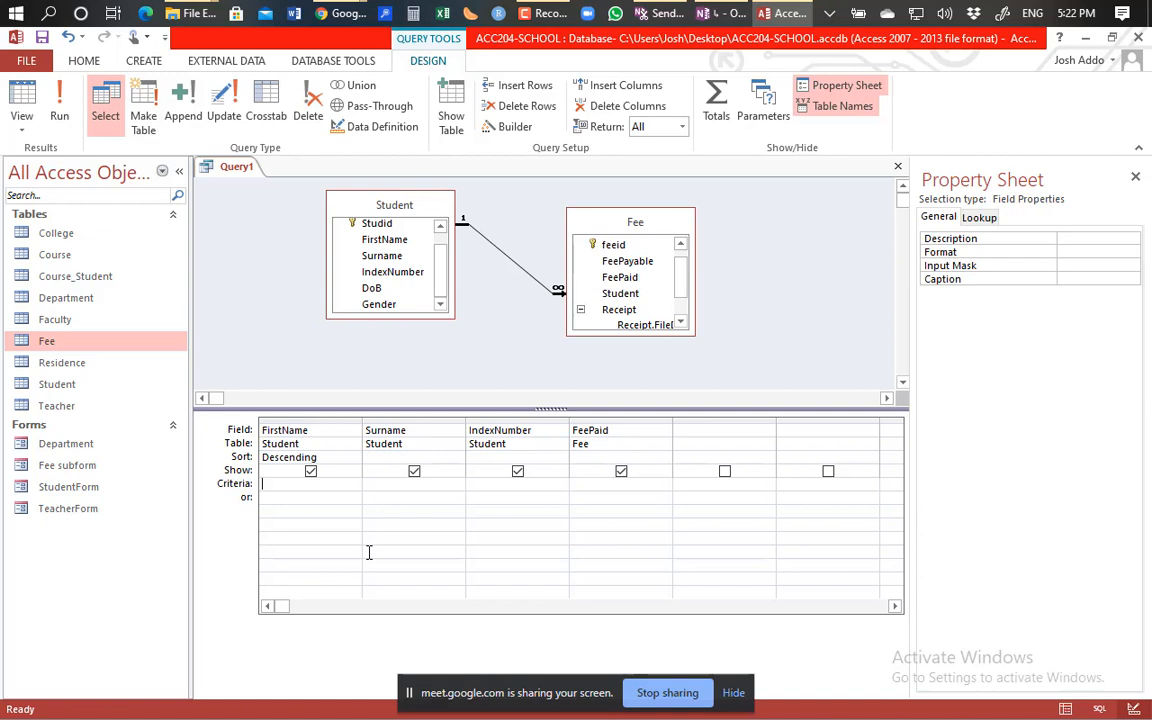
Enter Like "[a-d]" as the FirstName criterion and run the query, which returns no records.
text(Like)
text( [a-d)
text(])
key(Left)
key(Left)
key(Left)
key(Left)
key(Left)
text(")
key(Right)
key(Right)
key(Right)
key(Right)
key(Right)
text(")
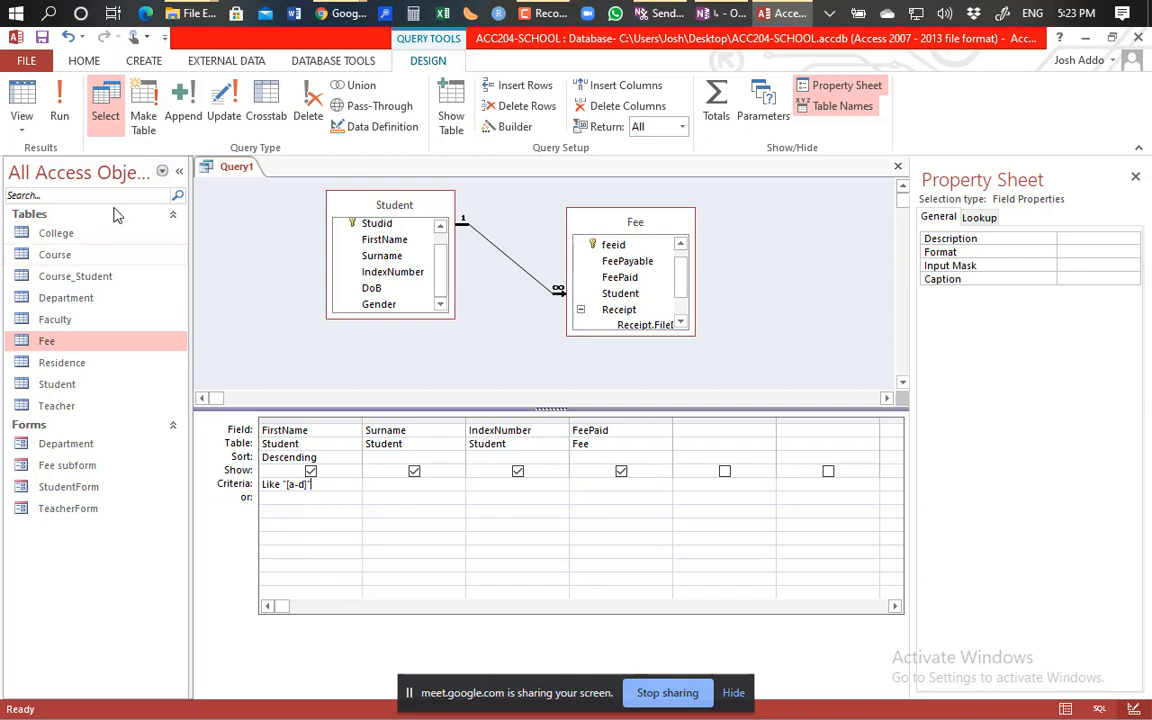
click(60, 112)
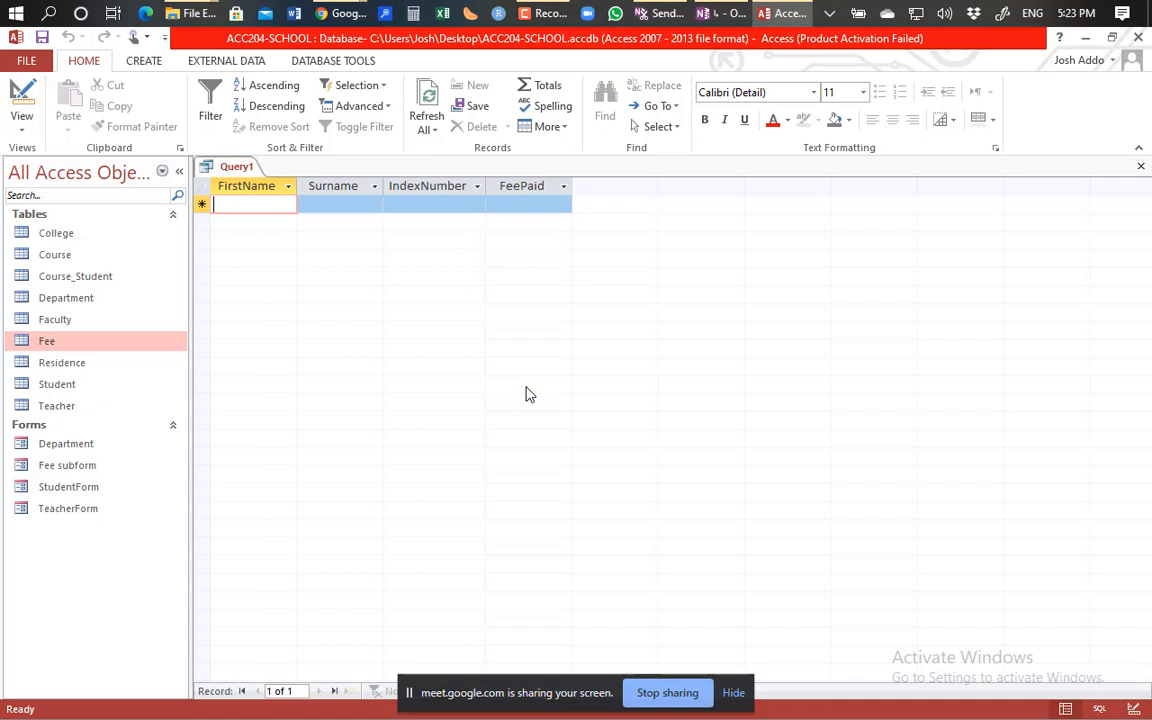
Change the FirstName letter range to Like "[x-z]" and run the query, which returns nothing.
click(23, 108)
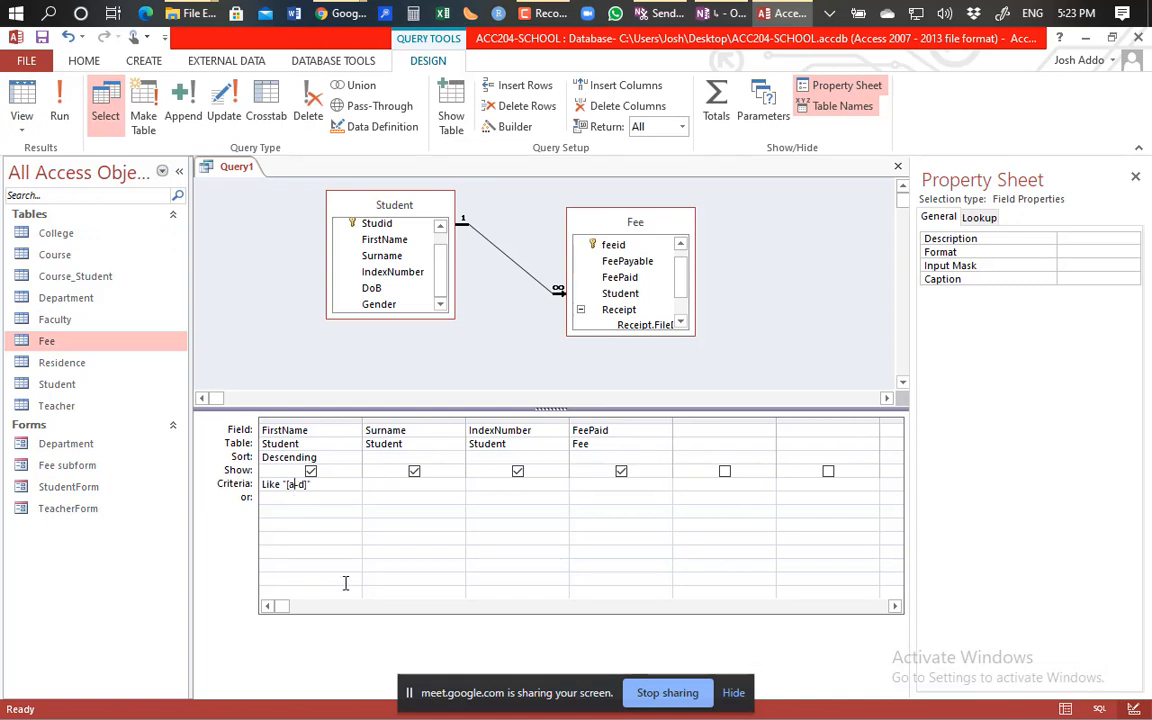
key(BackSpace)
text(x)
key(BackSpace)
text(z)
click(58, 105)
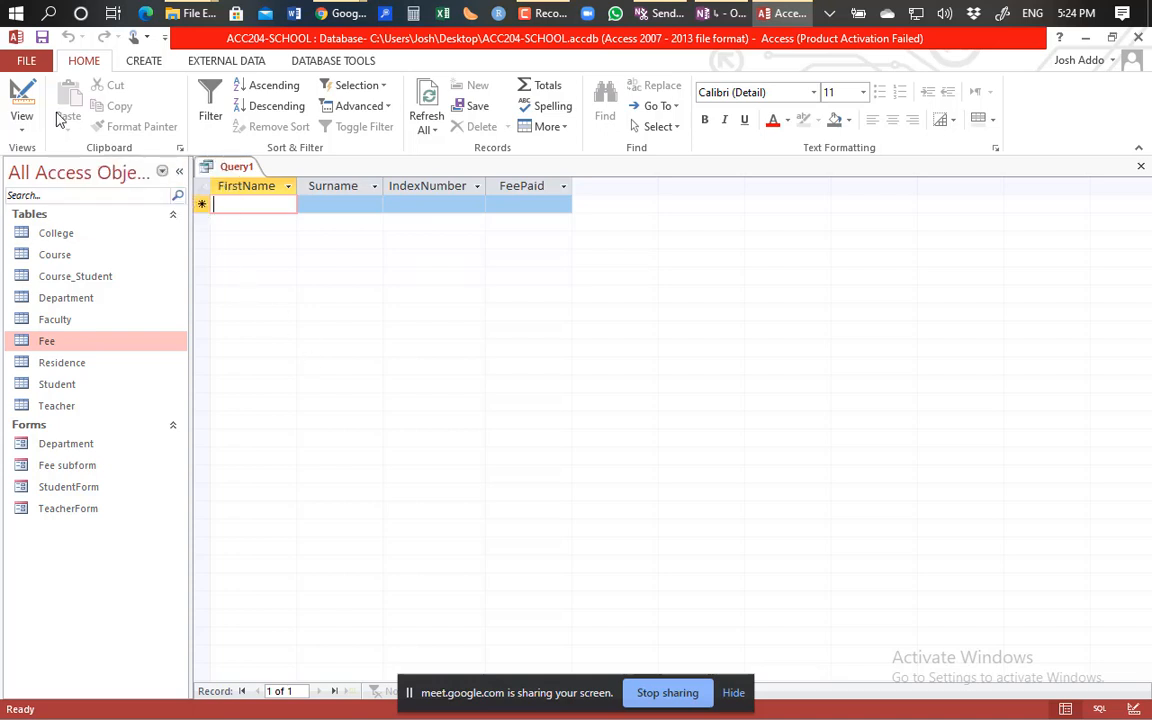
Change the range to Like "[w-z]", run it, and go back to Design View.
click(21, 95)
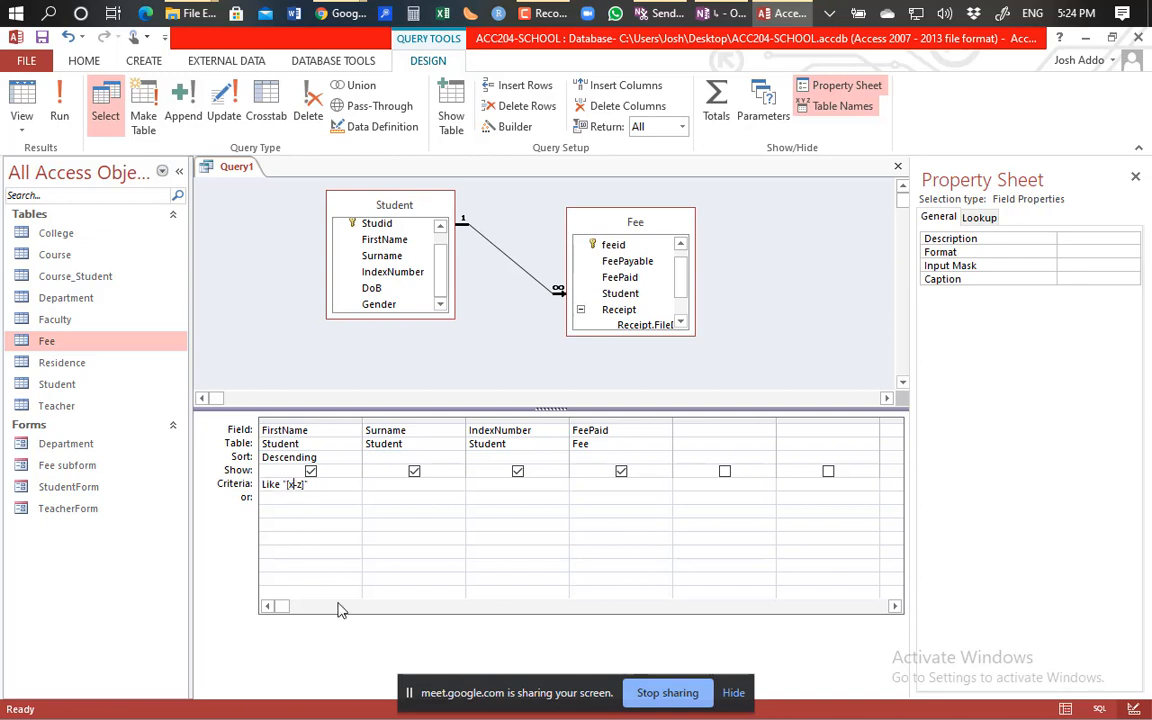
key(BackSpace)
text(w)
click(61, 101)
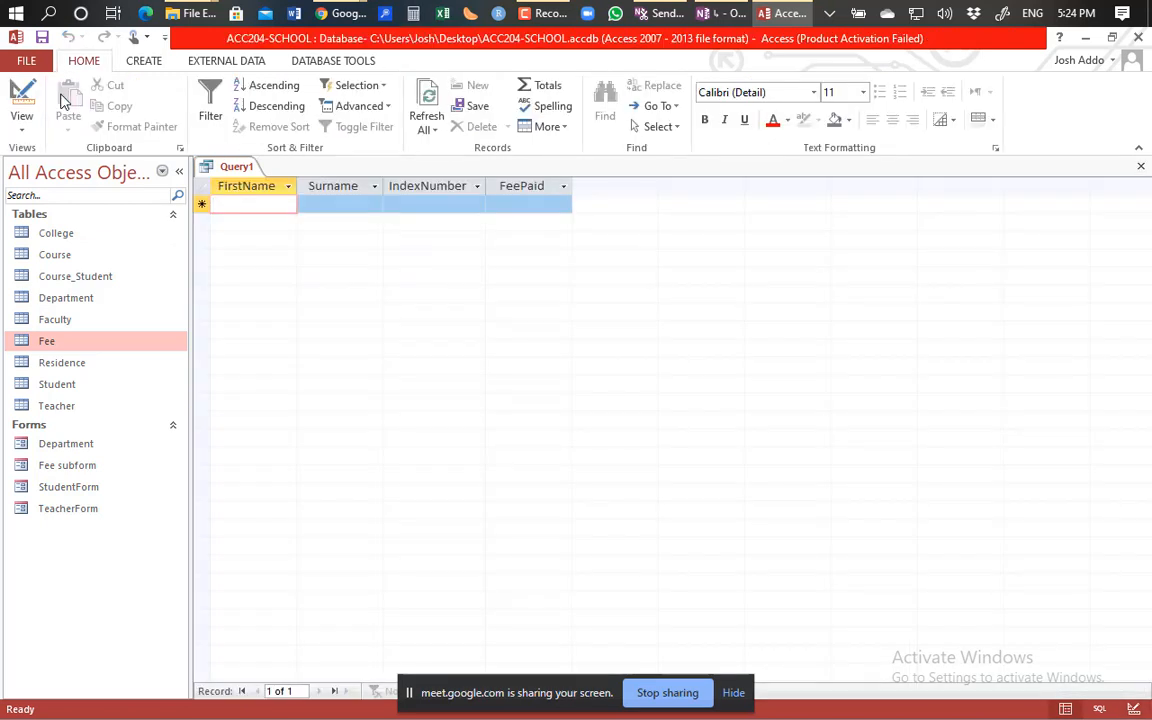
click(21, 95)
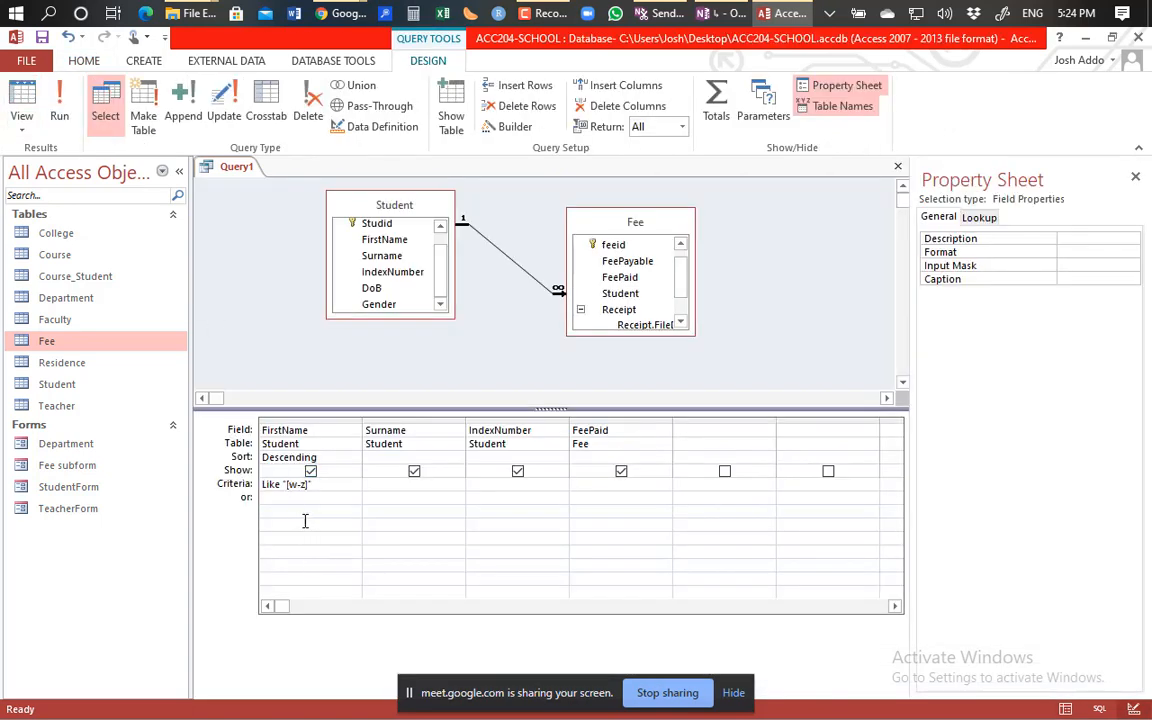
Add a * wildcard so the criterion reads Like "[w-z]*", then run the query to get one student.
click(316, 484)
key(BackSpace)
click(298, 486)
click(310, 485)
text(])
text(*)
text(")
text(")
click(60, 113)
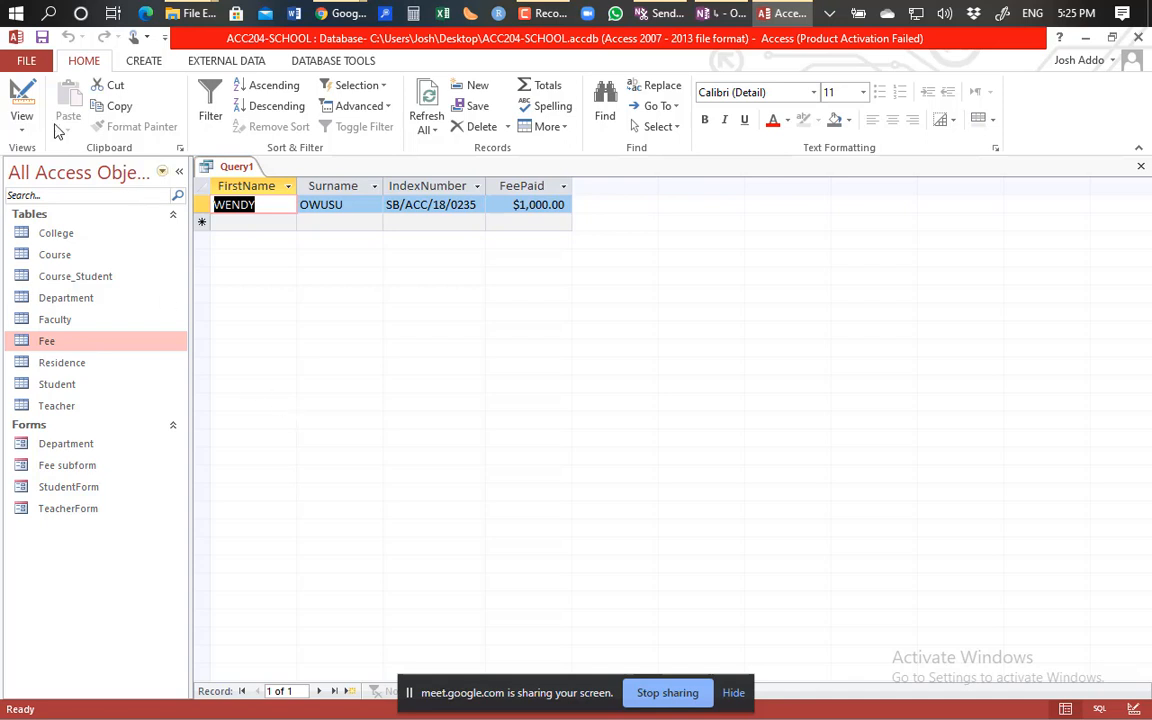
Change the FirstName criterion to Like "[a-d]*" and run the query, which returns no records.
click(21, 100)
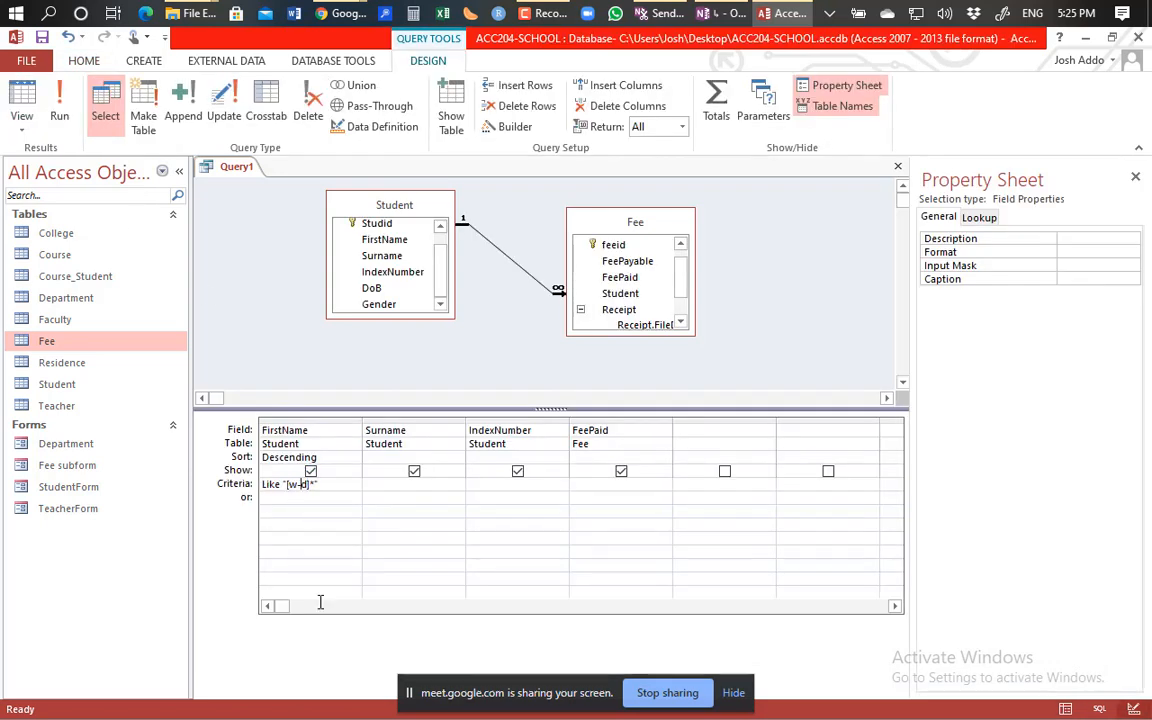
key(Left)
key(BackSpace)
text(a)
click(61, 116)
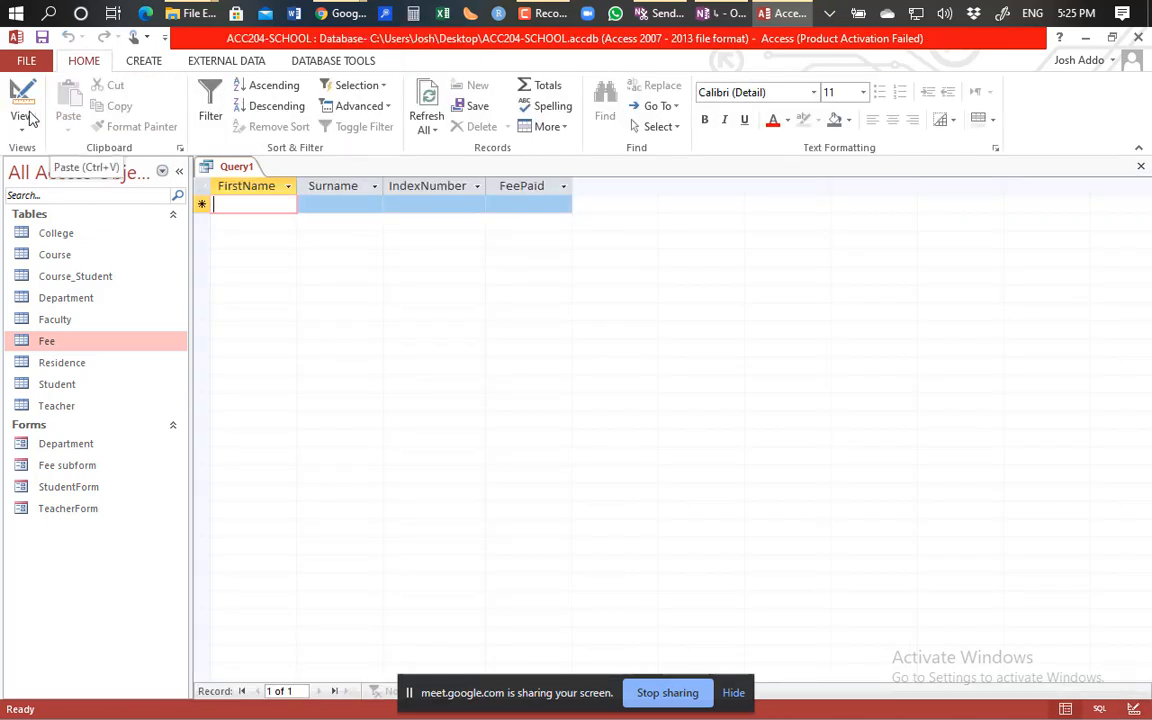
Go back to Design View and delete the whole FirstName criterion.
click(24, 117)
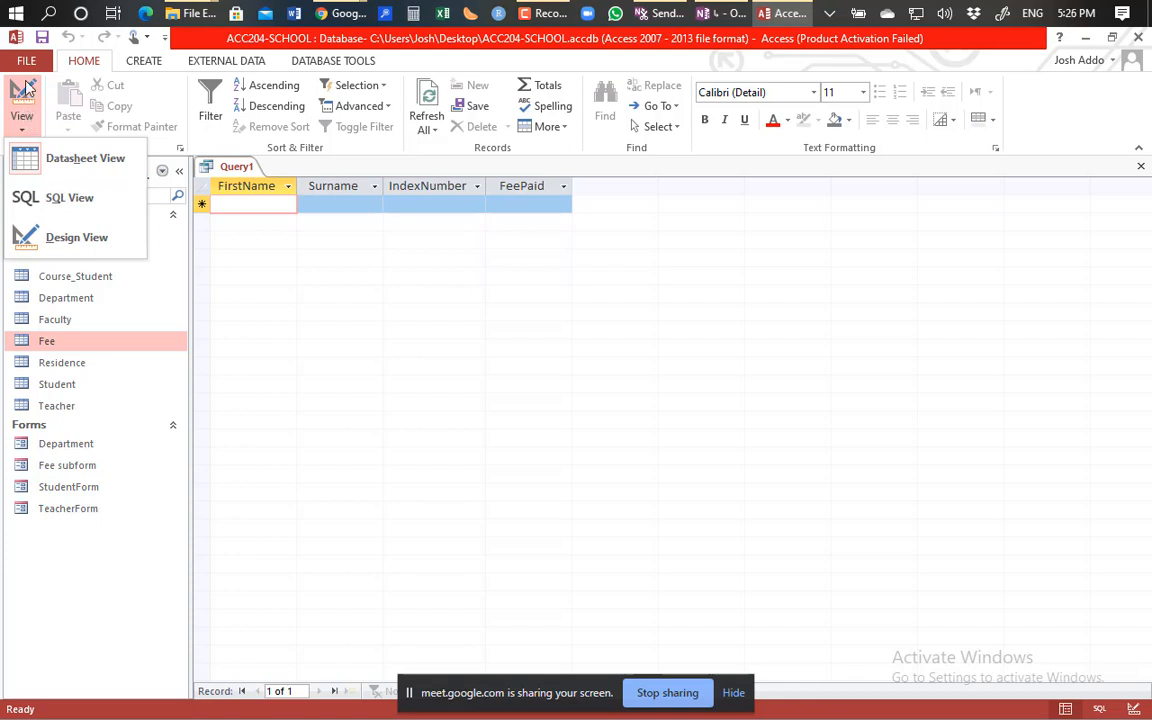
click(23, 92)
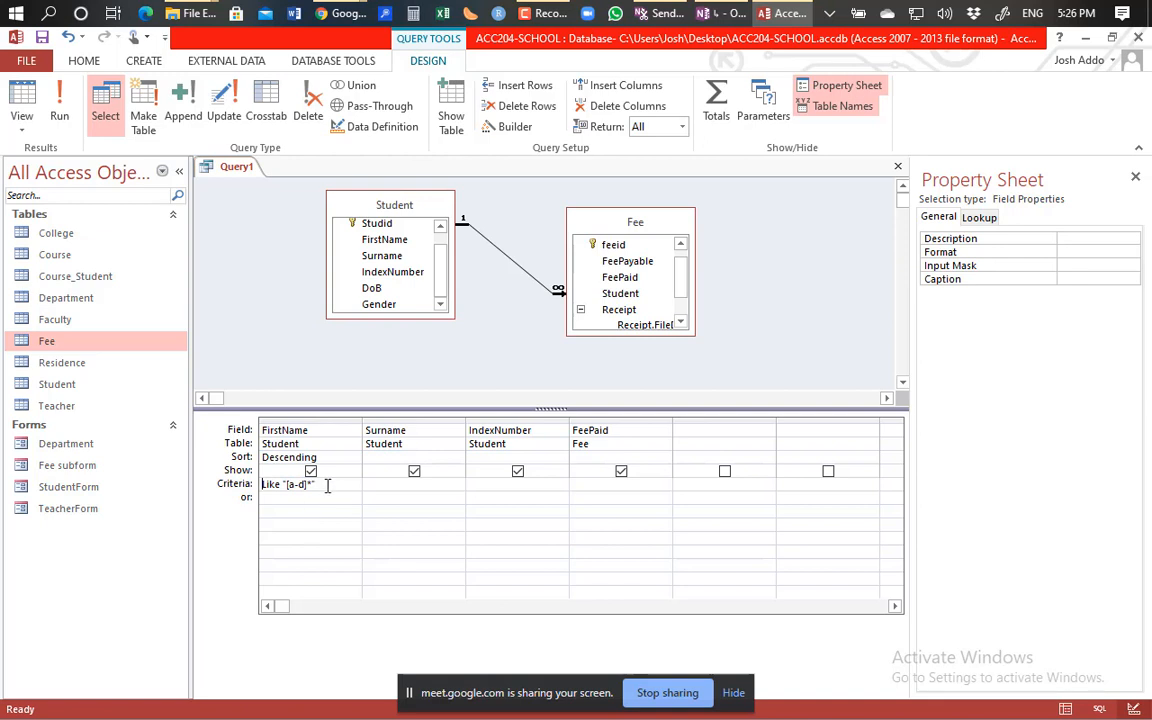
drag(327, 485, 259, 484)
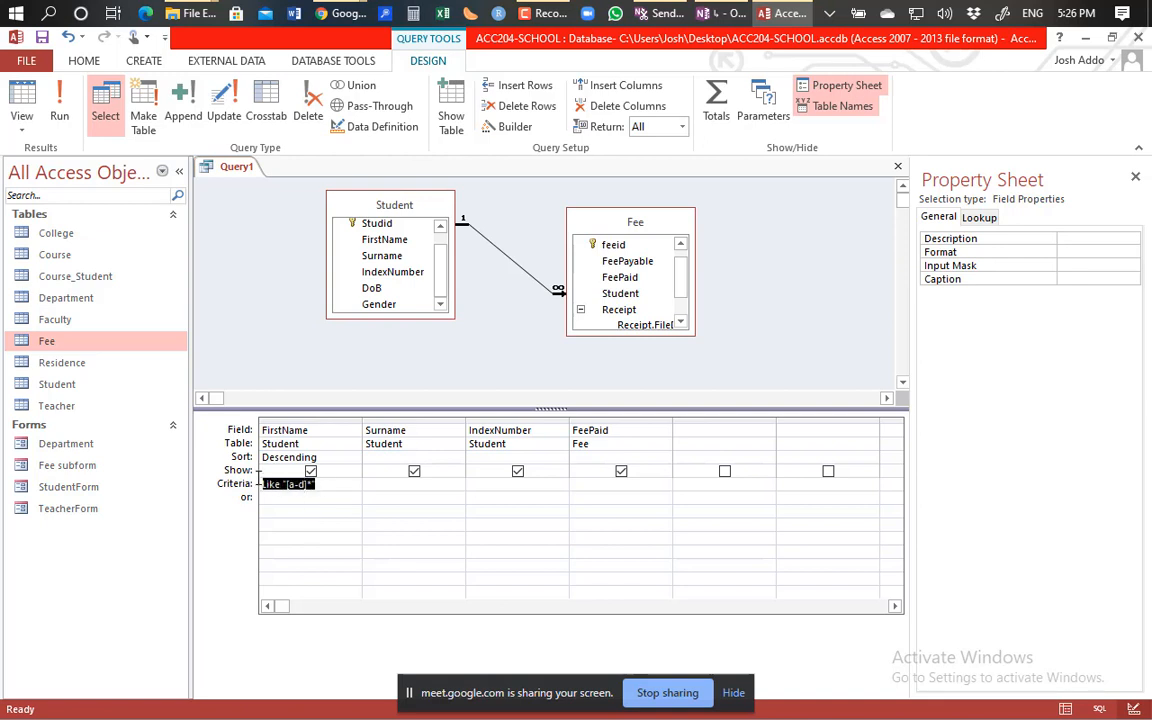
key(Delete)
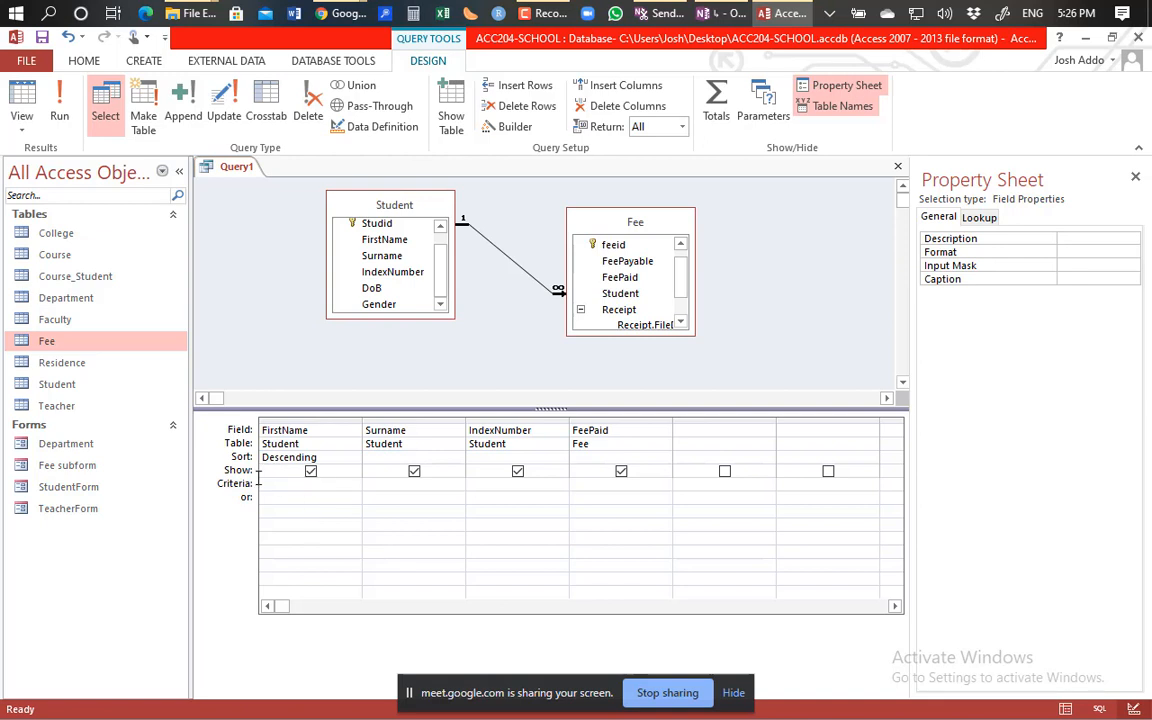
Enter >1000 as the FeePaid criterion, run it to see two records, and go back to design.
click(599, 484)
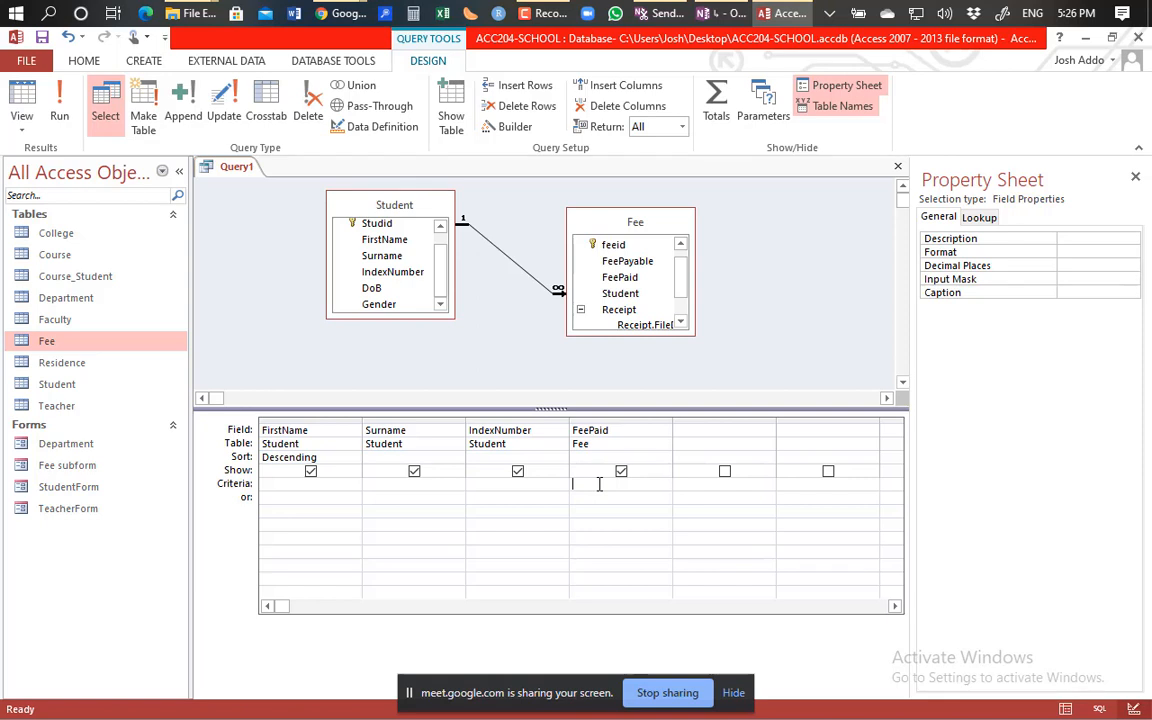
text(>1000)
click(60, 118)
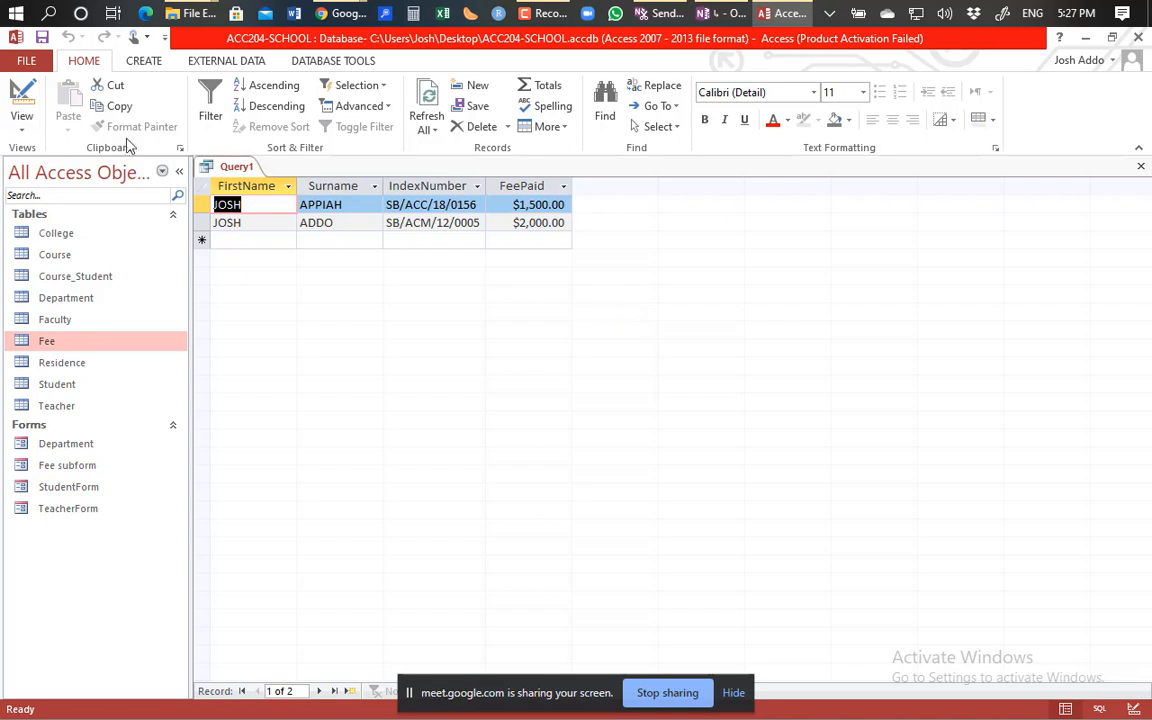
click(21, 92)
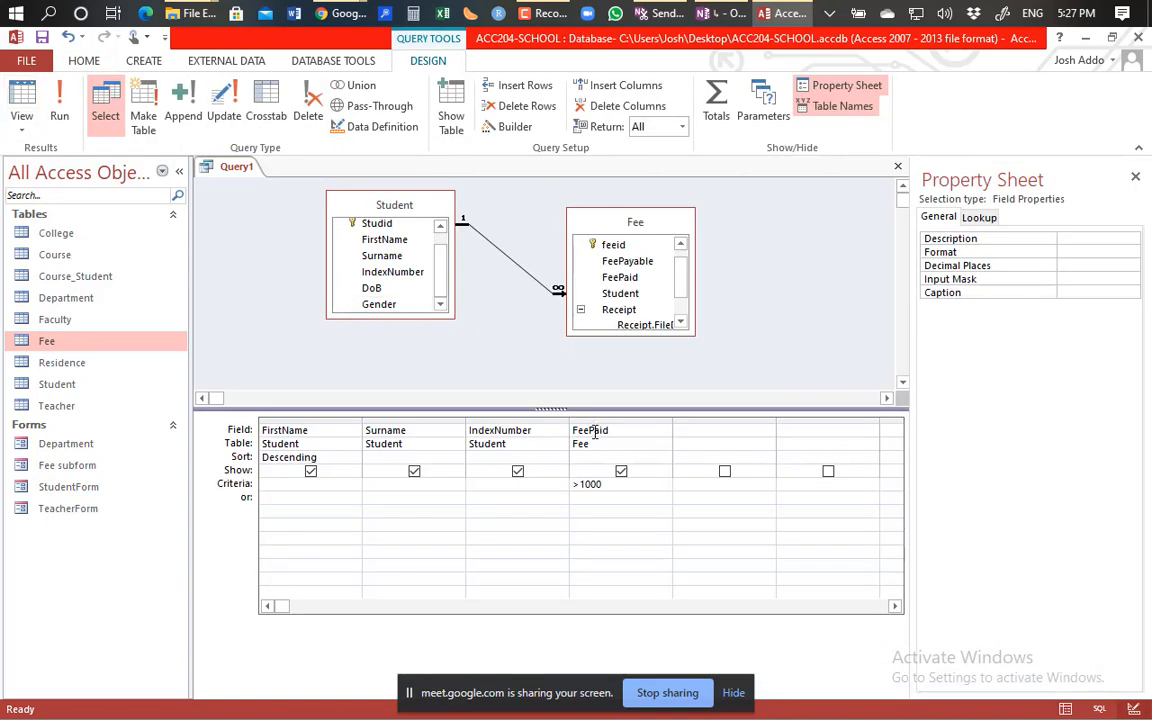
Change the FeePaid criterion to >=1000, run it to see three records, and go back to design.
click(579, 486)
text(=)
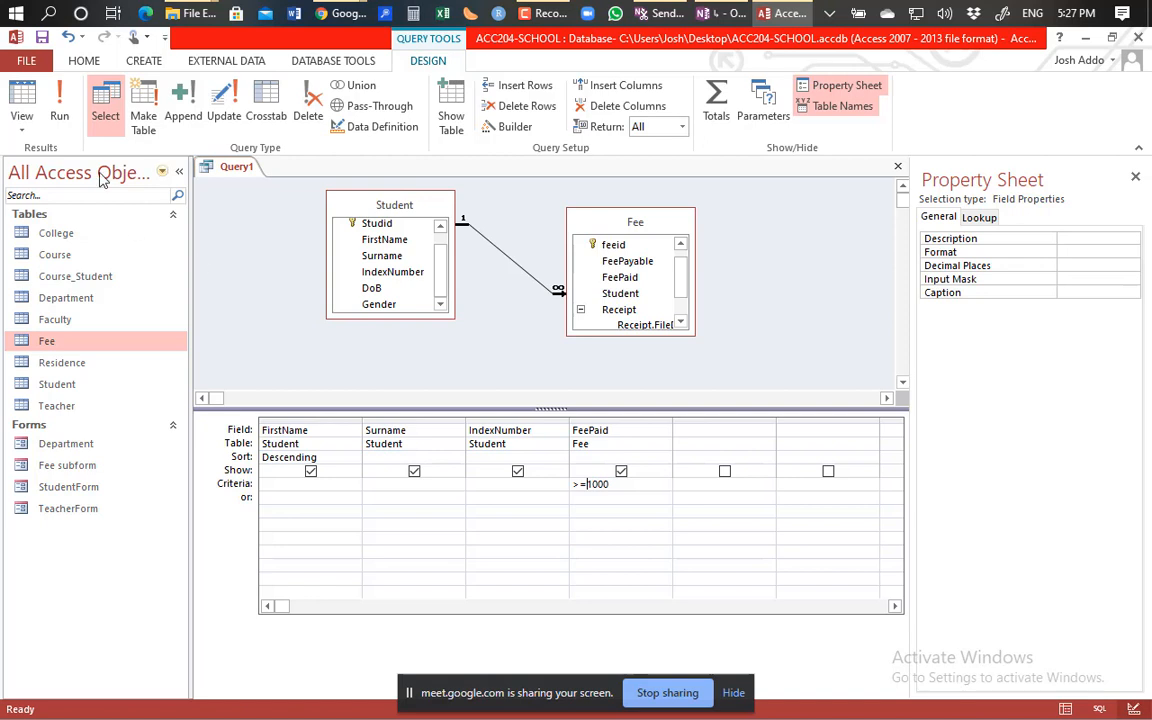
click(60, 115)
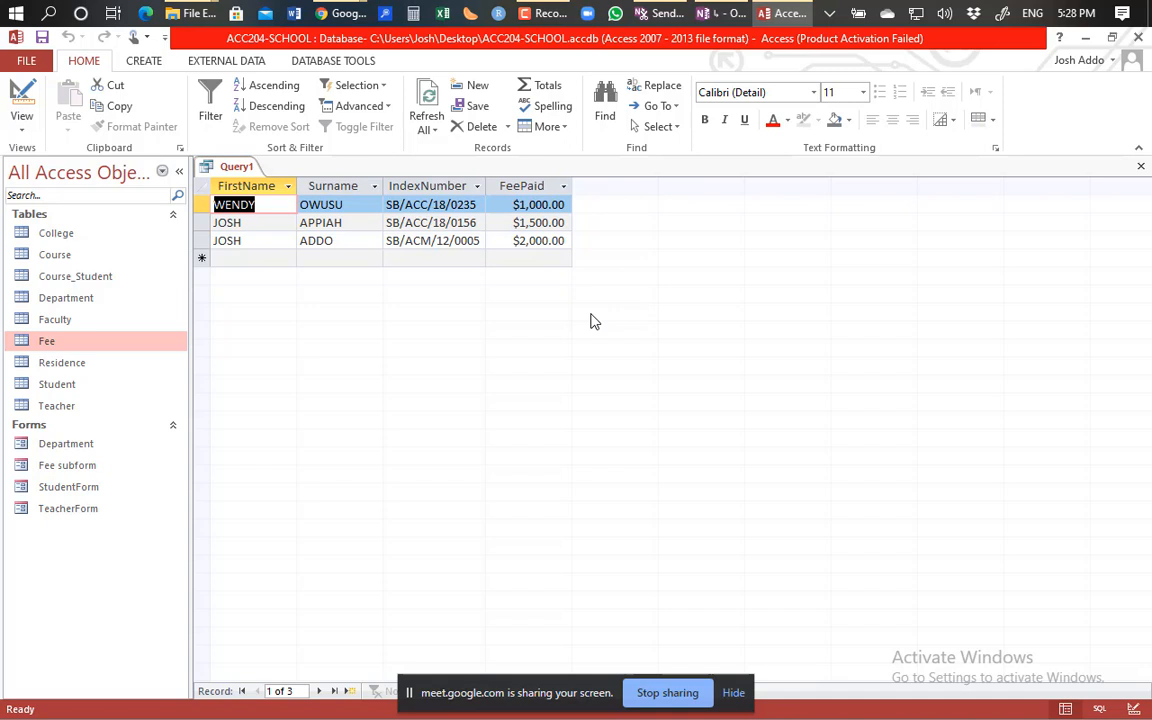
click(20, 100)
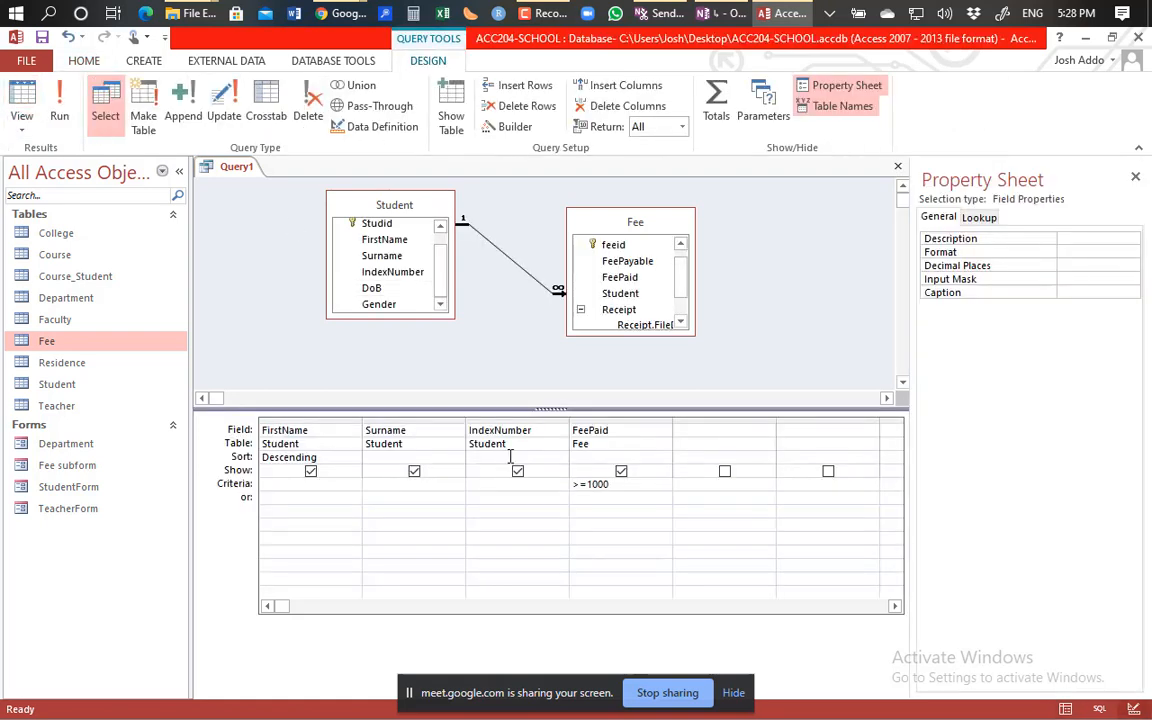
Make the FeePaid criterion =1000, run it to see one record, and go back to design.
click(582, 484)
key(BackSpace)
click(62, 113)
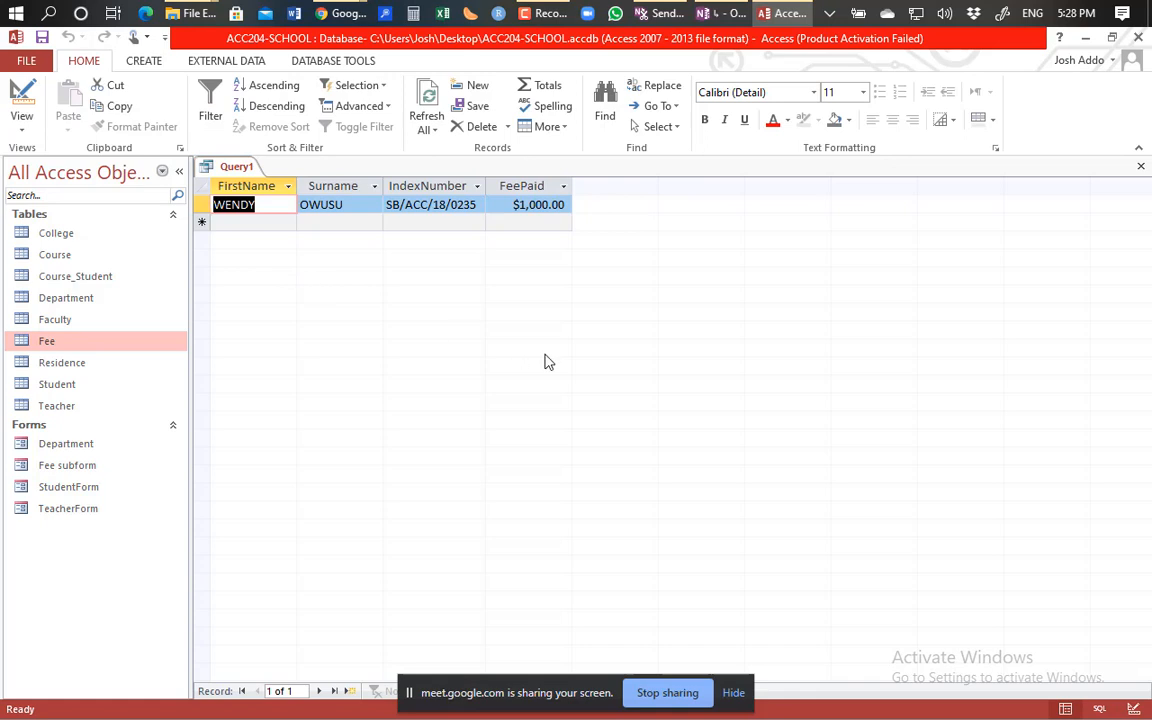
click(22, 100)
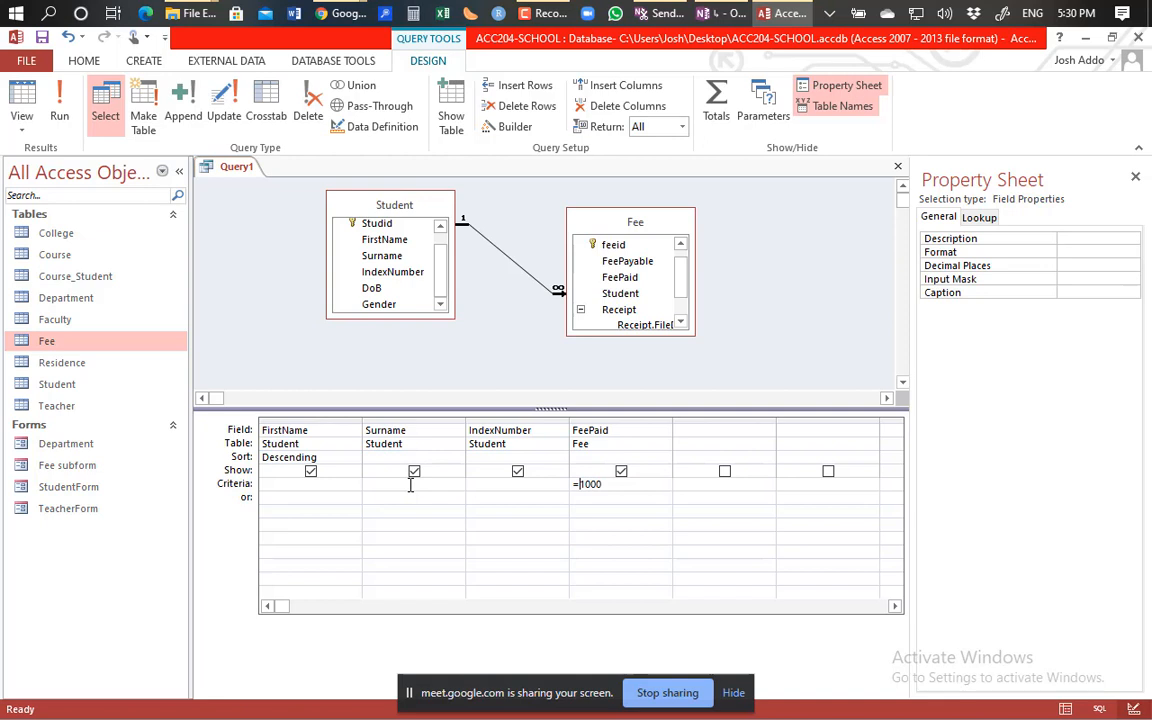
click(262, 484)
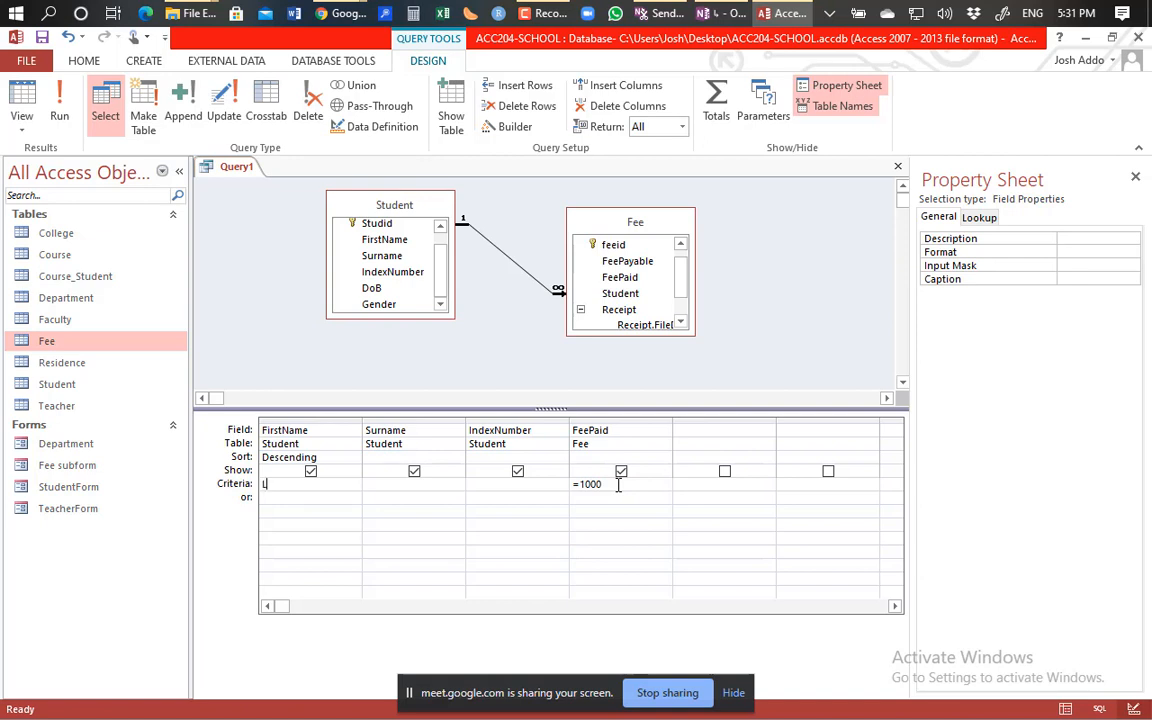
Enter Like W* as the FirstName criterion so Access formats it as Like "W*".
text(L)
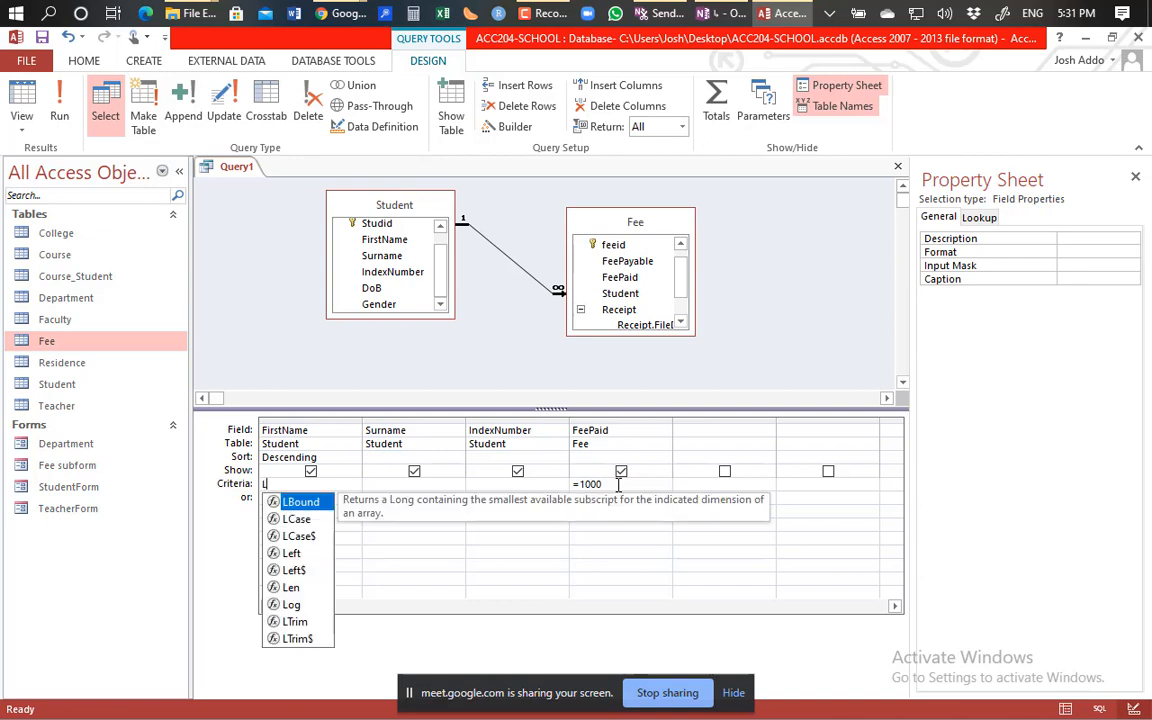
text(ike )
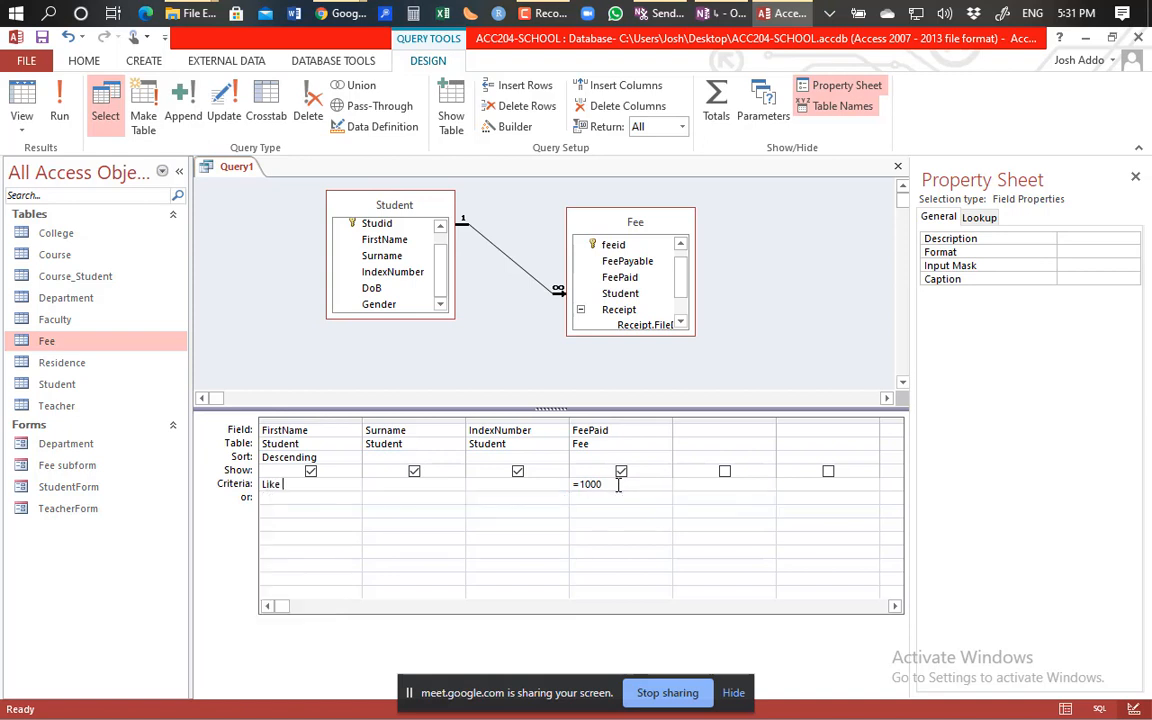
text(W)
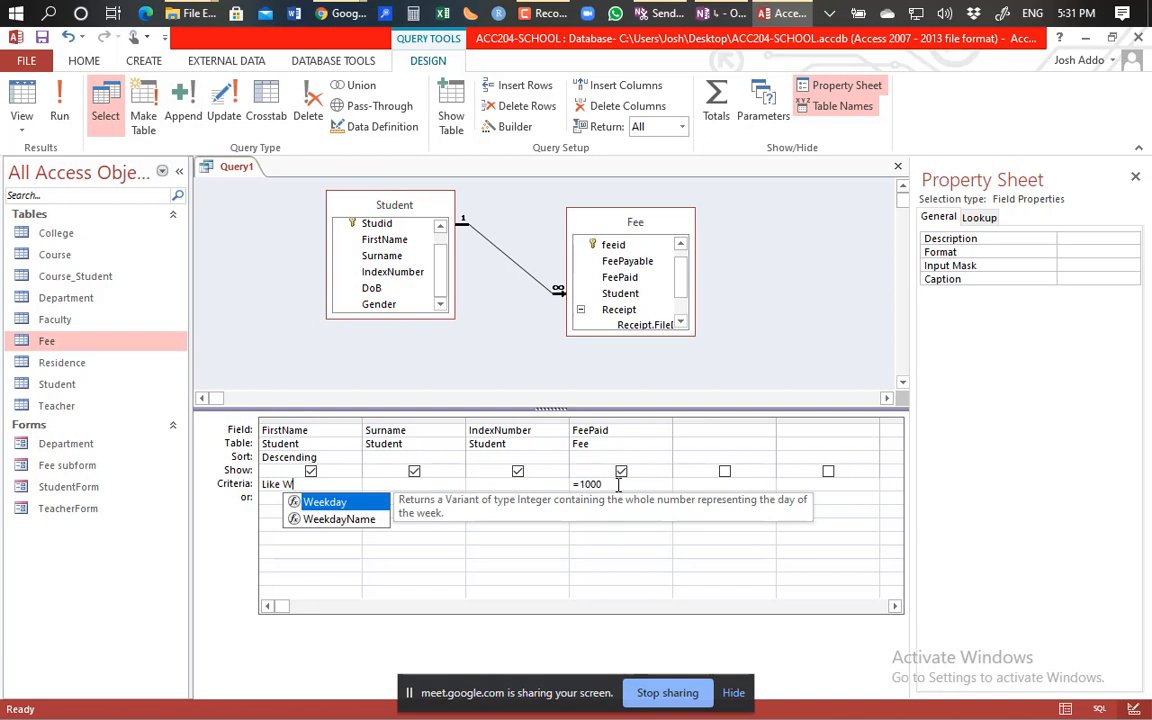
text(*)
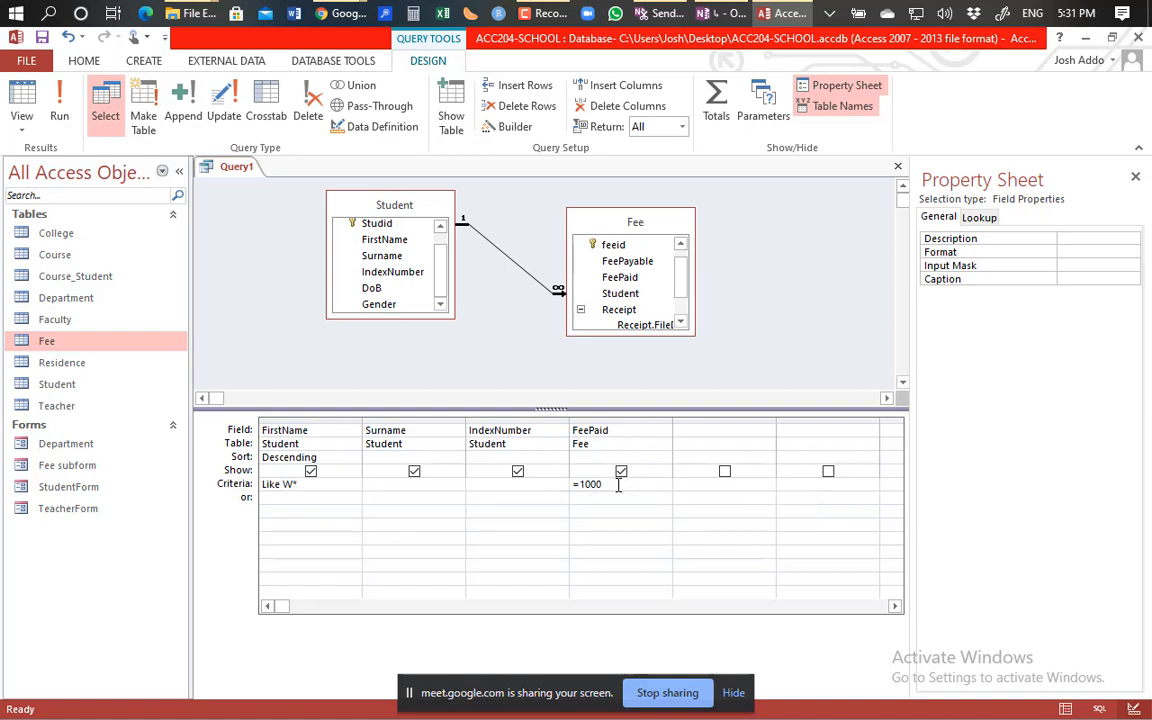
click(504, 505)
Change the FeePaid criterion to >1000, run it with no results, and go back to design.
click(578, 487)
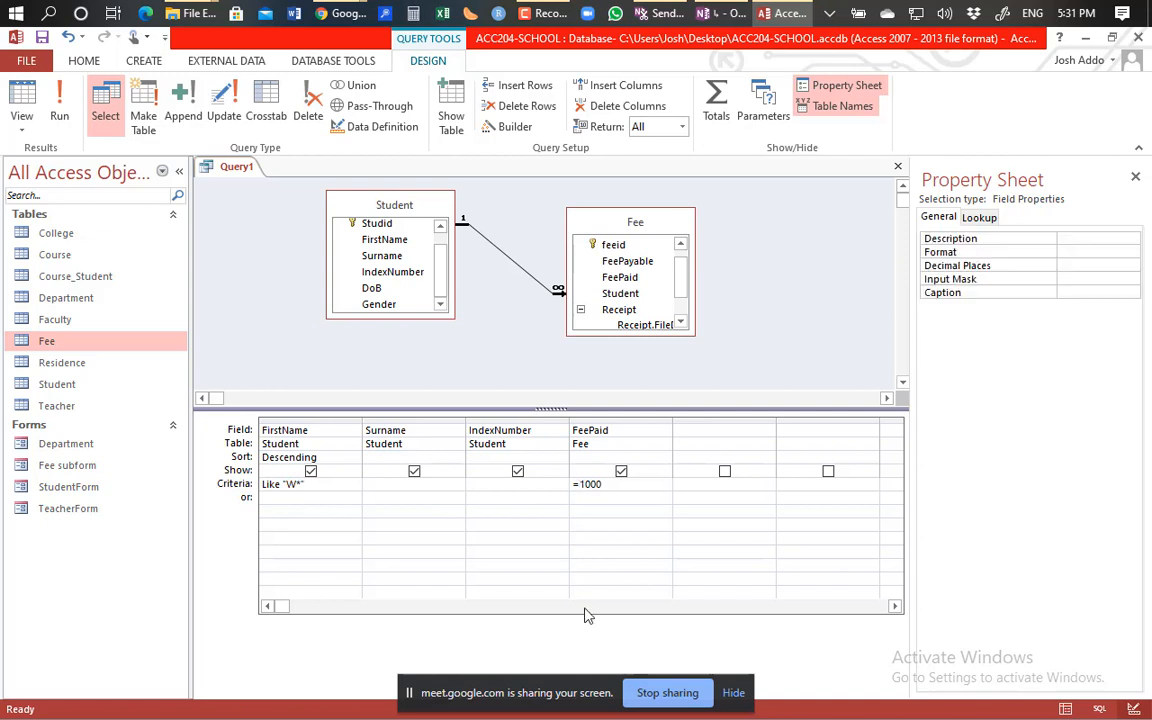
key(BackSpace)
text(>)
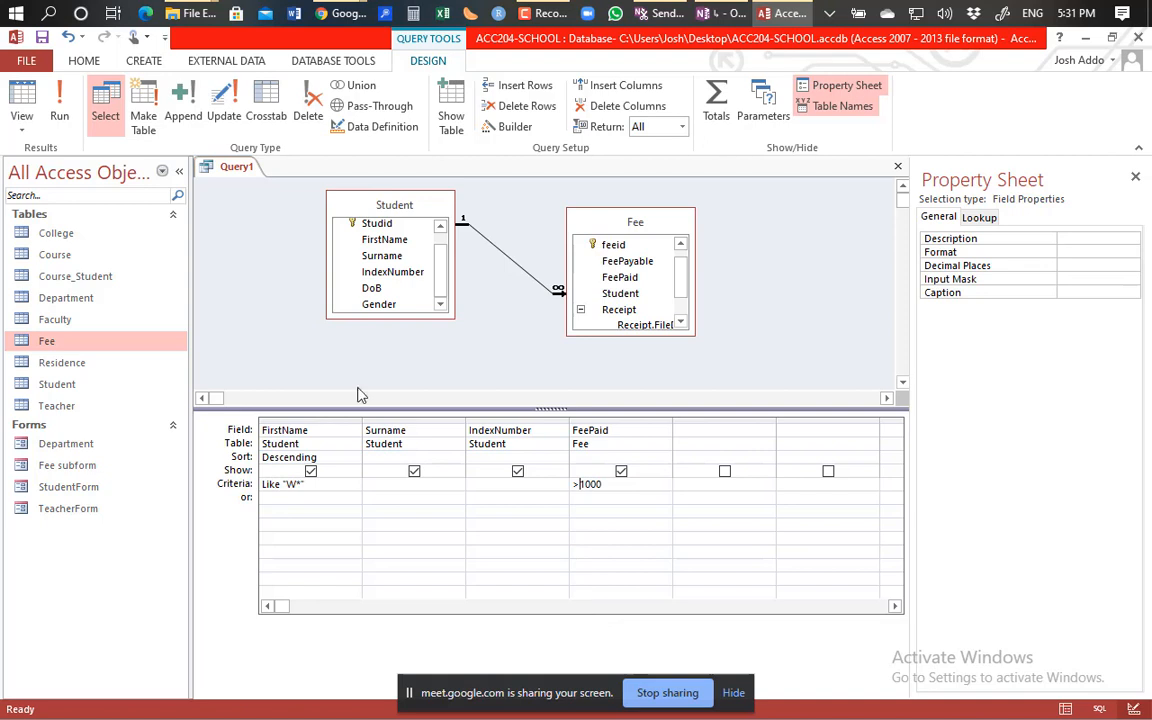
click(59, 118)
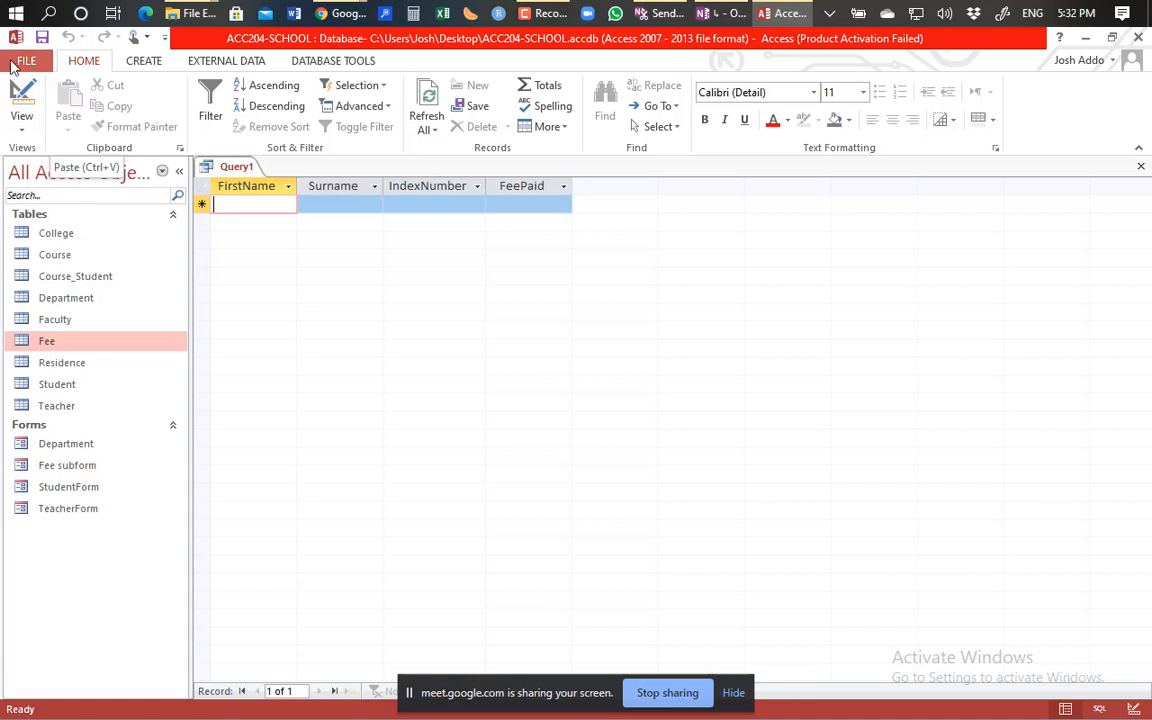
click(20, 96)
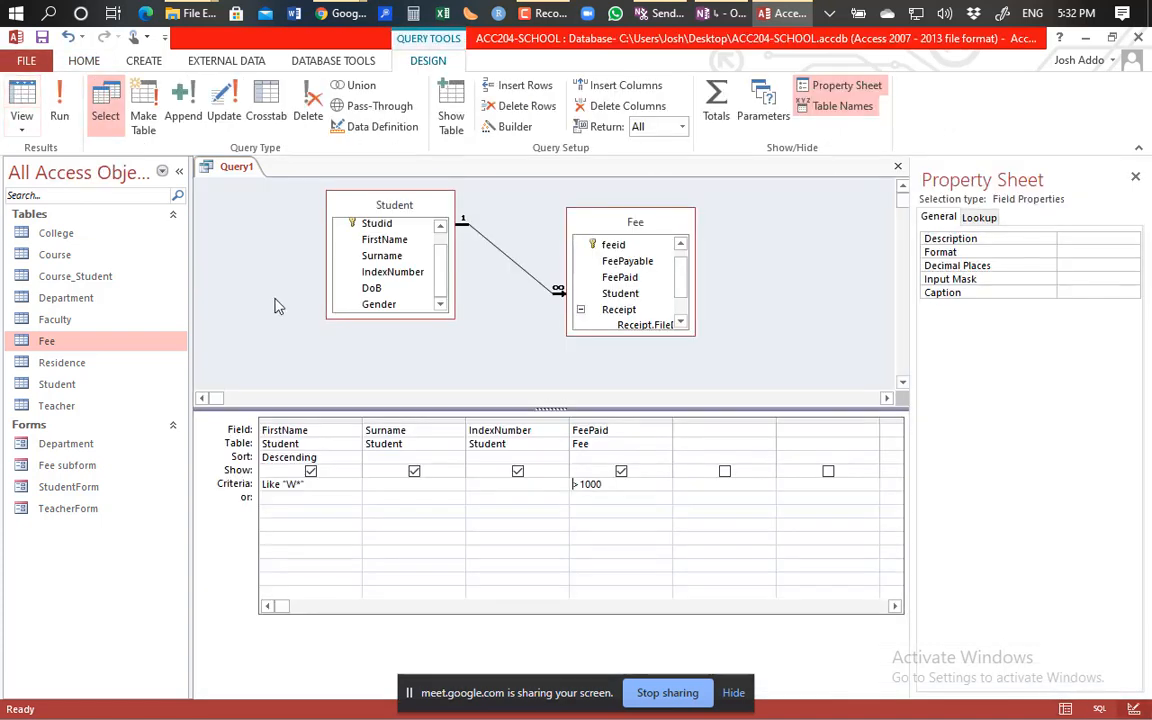
Change the FeePaid criterion to <=1000, run it to get one record, and go back to design.
click(579, 485)
key(BackSpace)
text(=)
key(BackSpace)
text(<=)
click(60, 112)
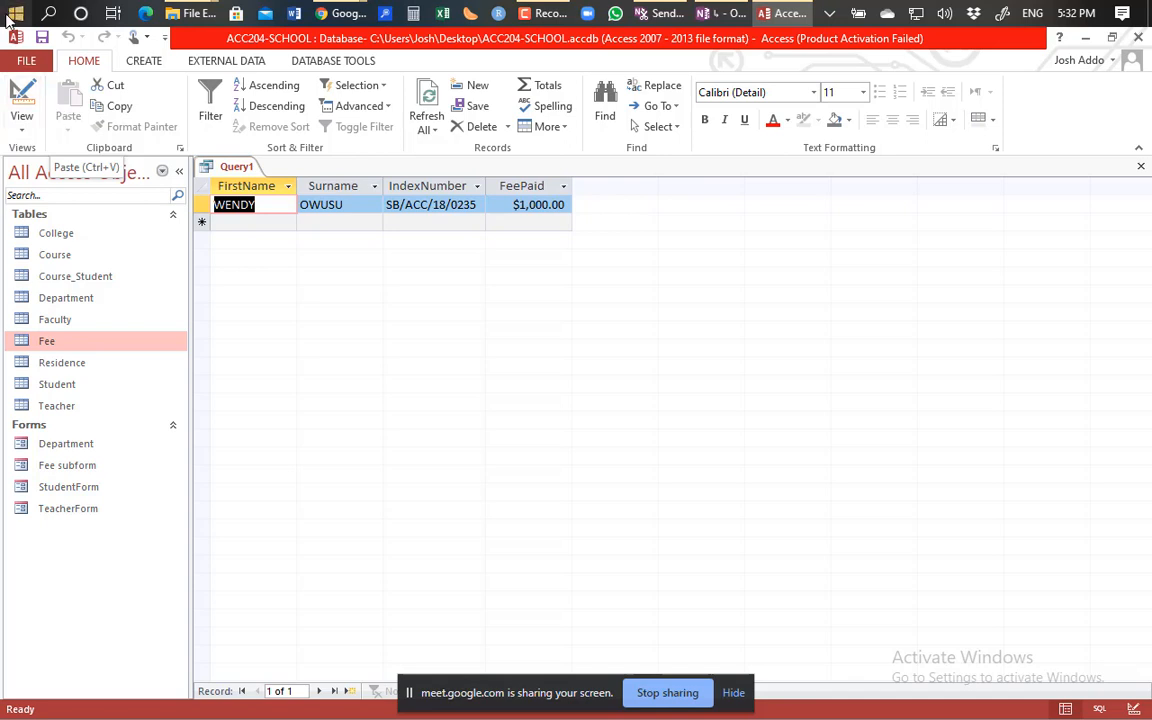
click(20, 95)
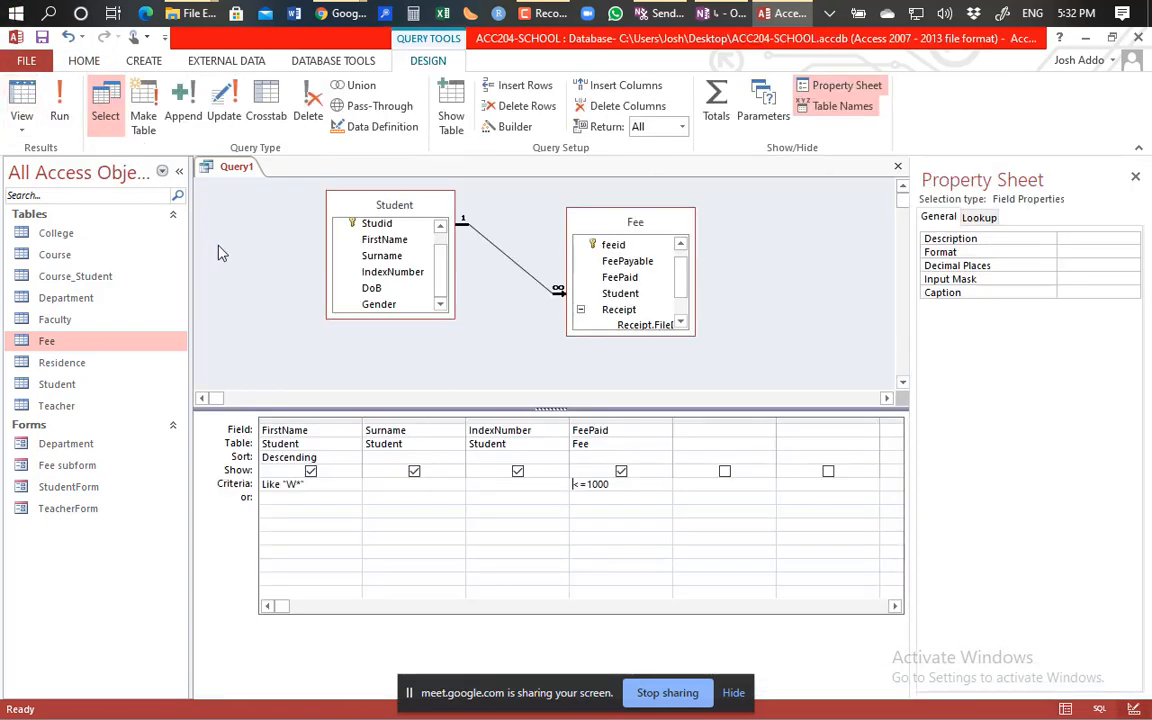
Change the FeePaid criterion from <=1000 to just 1000.
click(611, 485)
drag(611, 485, 575, 486)
click(590, 486)
key(BackSpace)
key(BackSpace)
Clear the Like "W*" FirstName criterion, run the query, and go back to Design view.
drag(324, 487, 236, 487)
key(Delete)
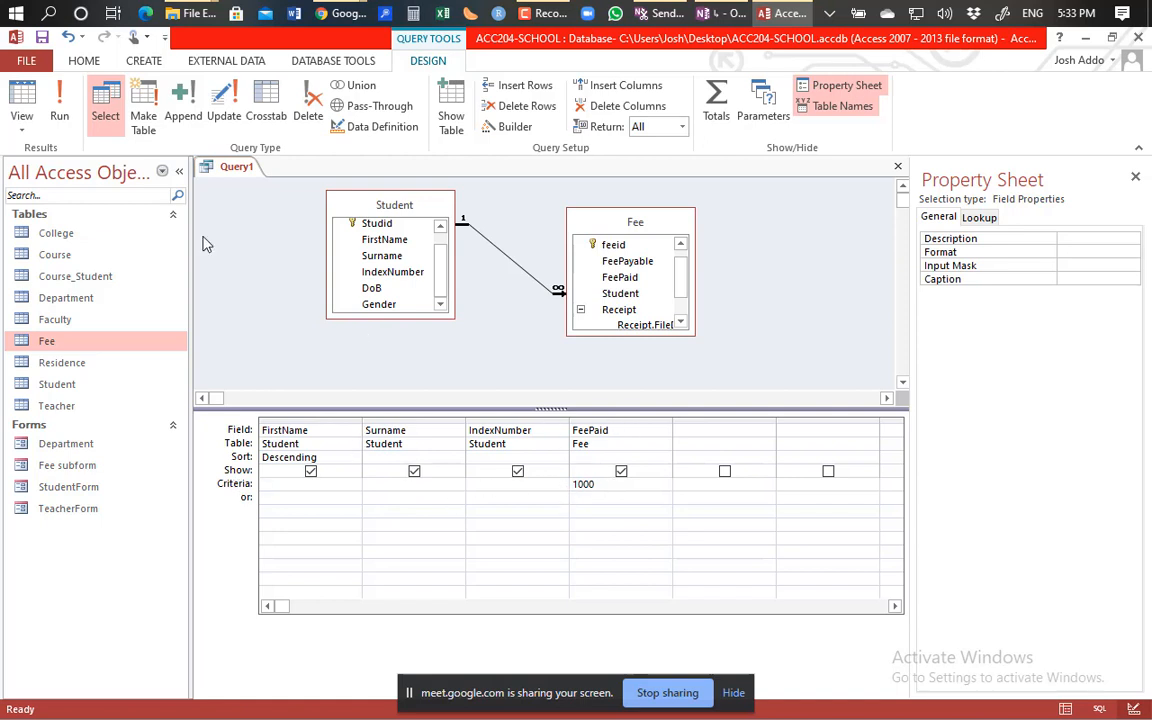
click(62, 105)
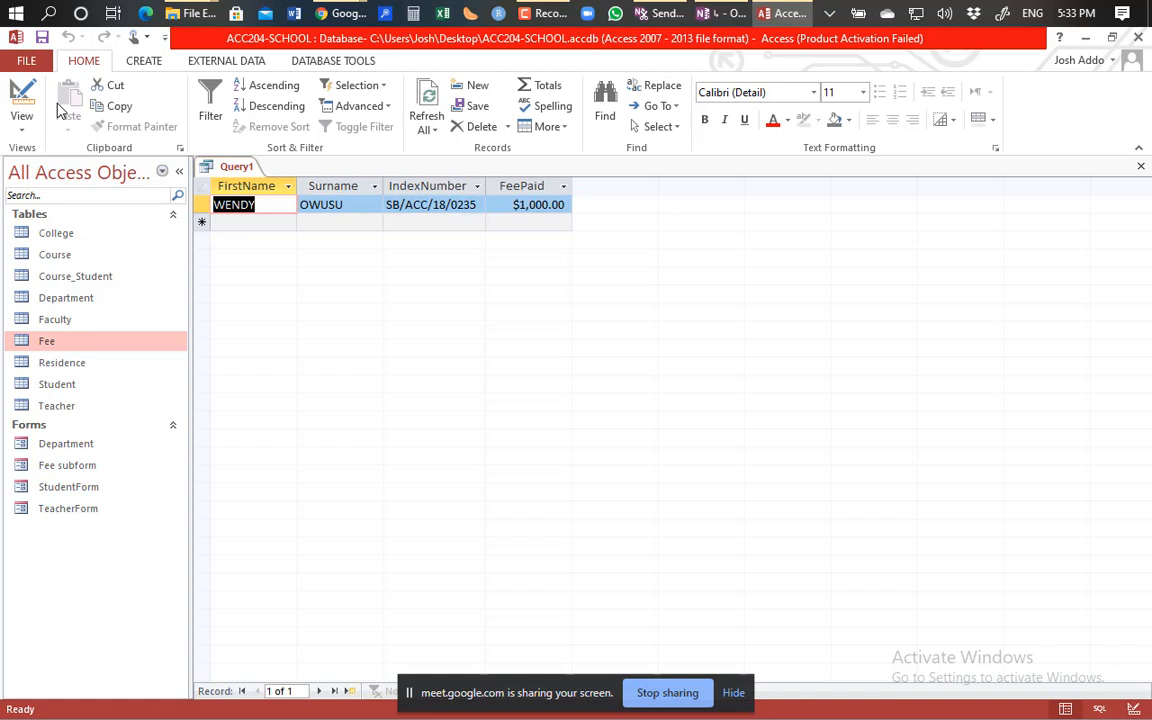
click(23, 105)
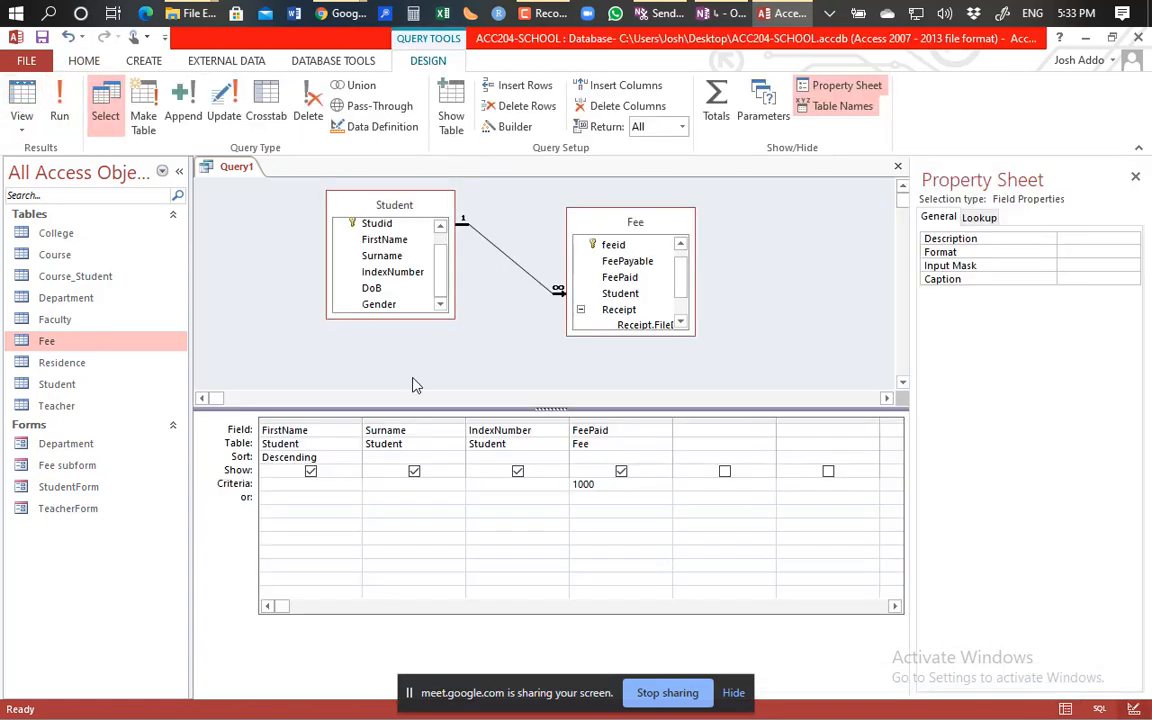
Make the FeePaid criterion read Not 1000 and run the query.
click(572, 485)
text(not)
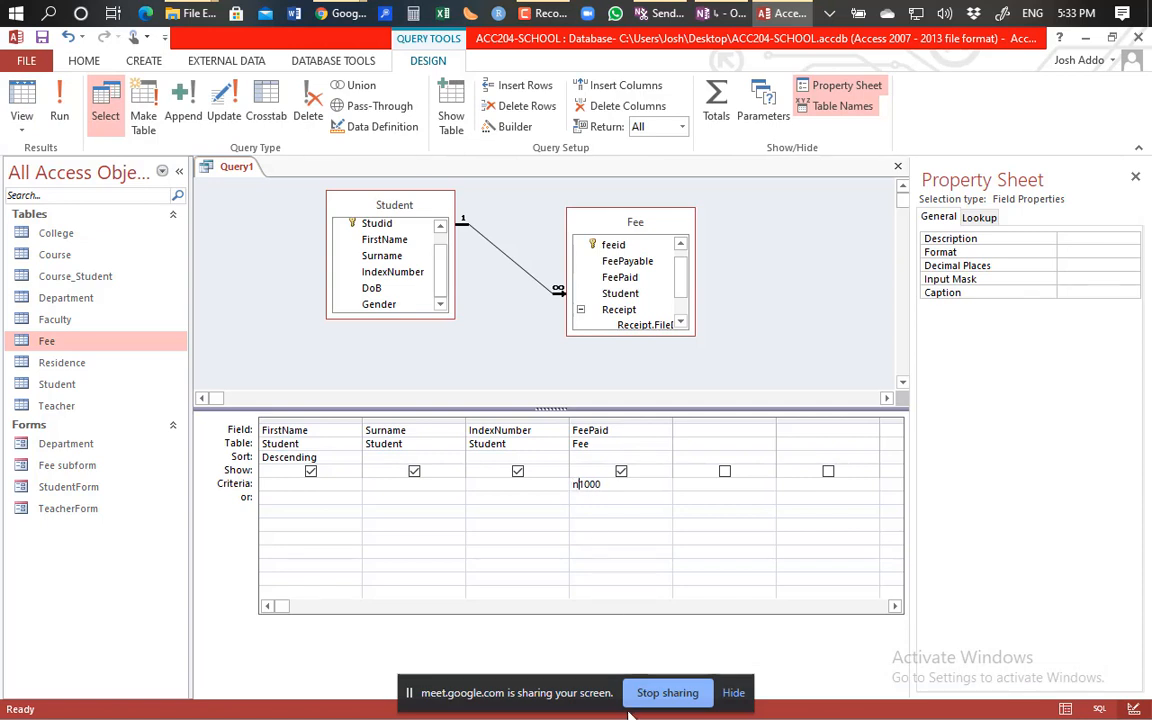
key(BackSpace)
key(BackSpace)
key(BackSpace)
key(BackSpace)
text(Not)
click(60, 117)
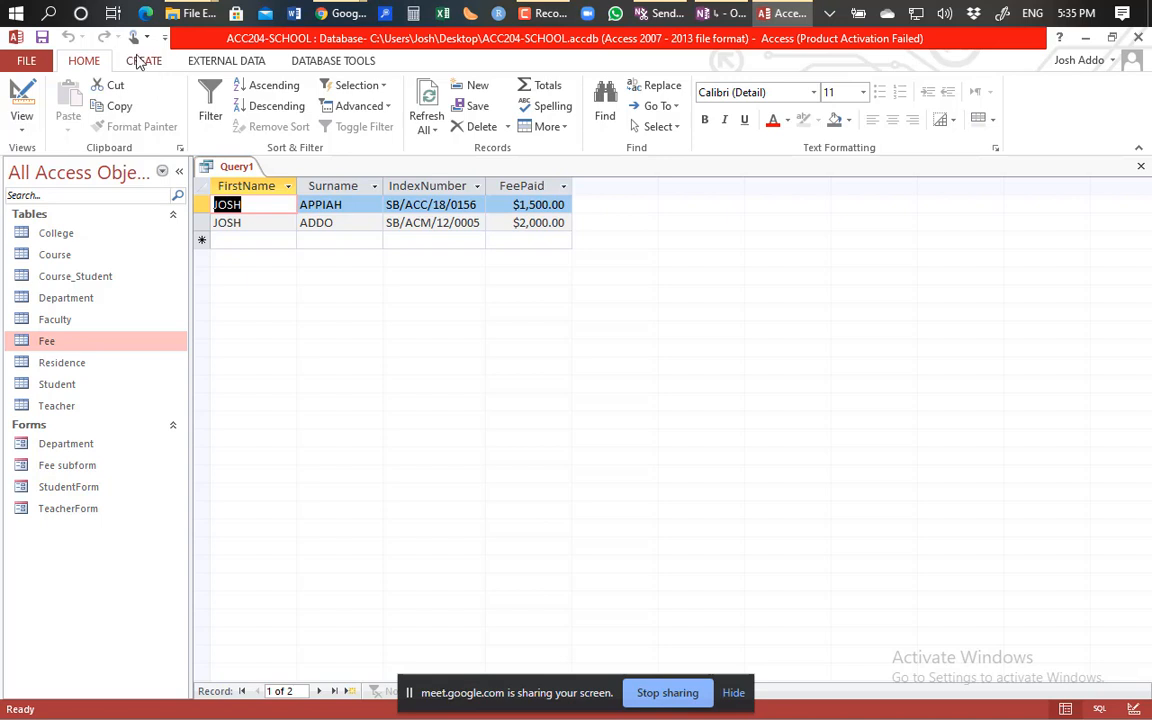
Show the Create ribbon's object tools, then switch over to the OneNote notebook.
click(145, 63)
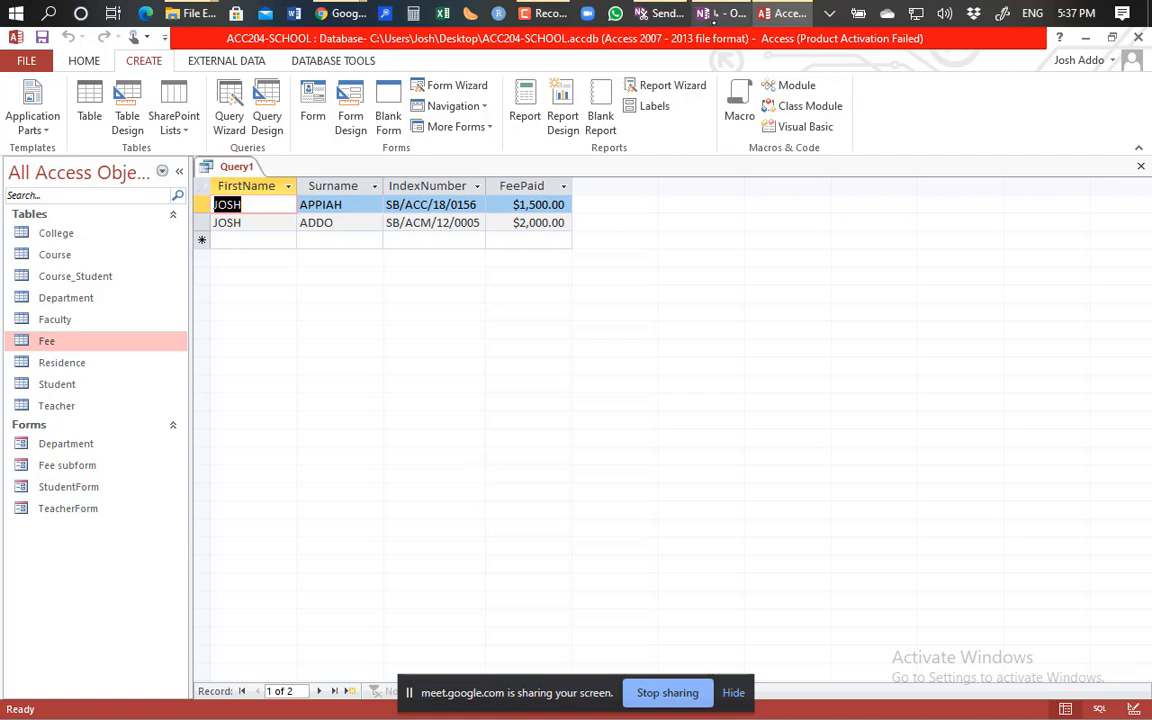
click(707, 13)
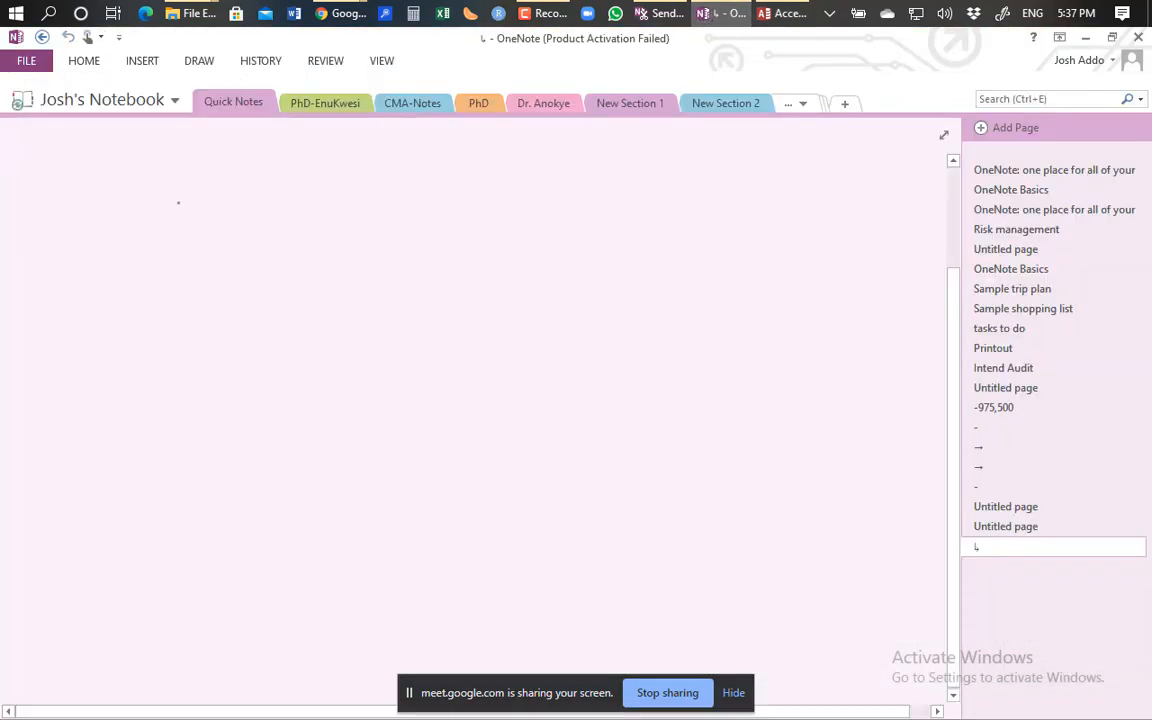
Finish the red-ink SQL note, then go to New Section 2 from the hidden sections list.
mouse_move(170, 190)
mouse_down()
mouse_move(168, 290)
mouse_move(150, 200)
mouse_up()
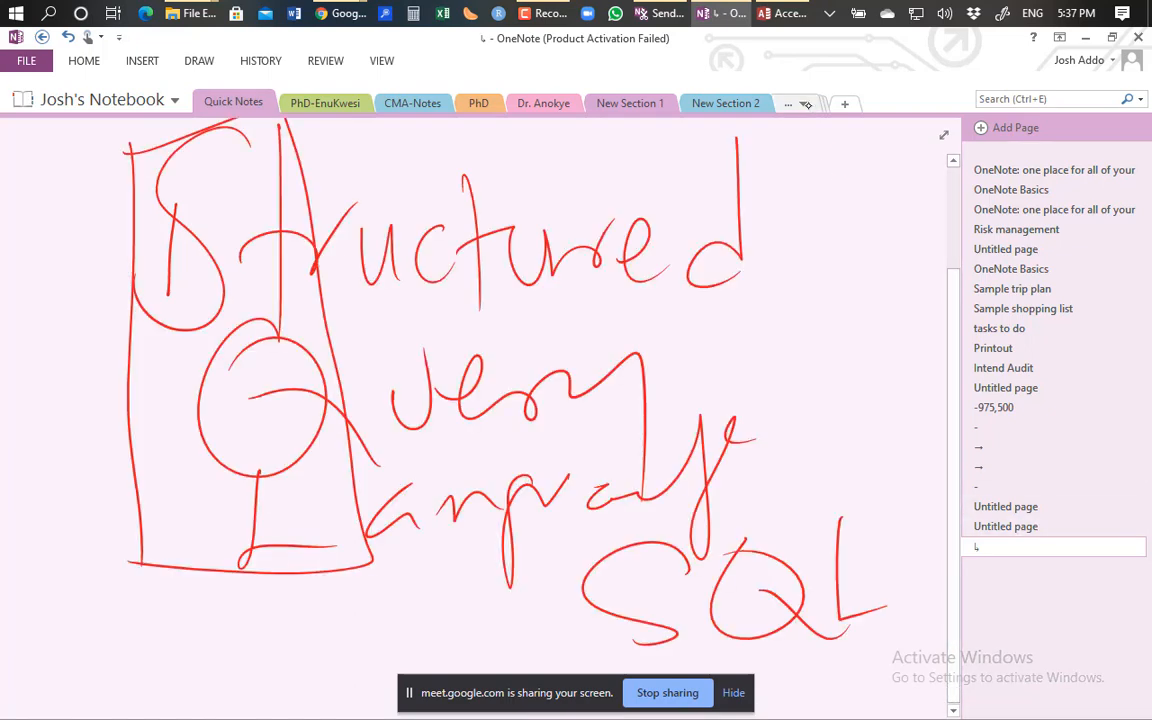
click(805, 104)
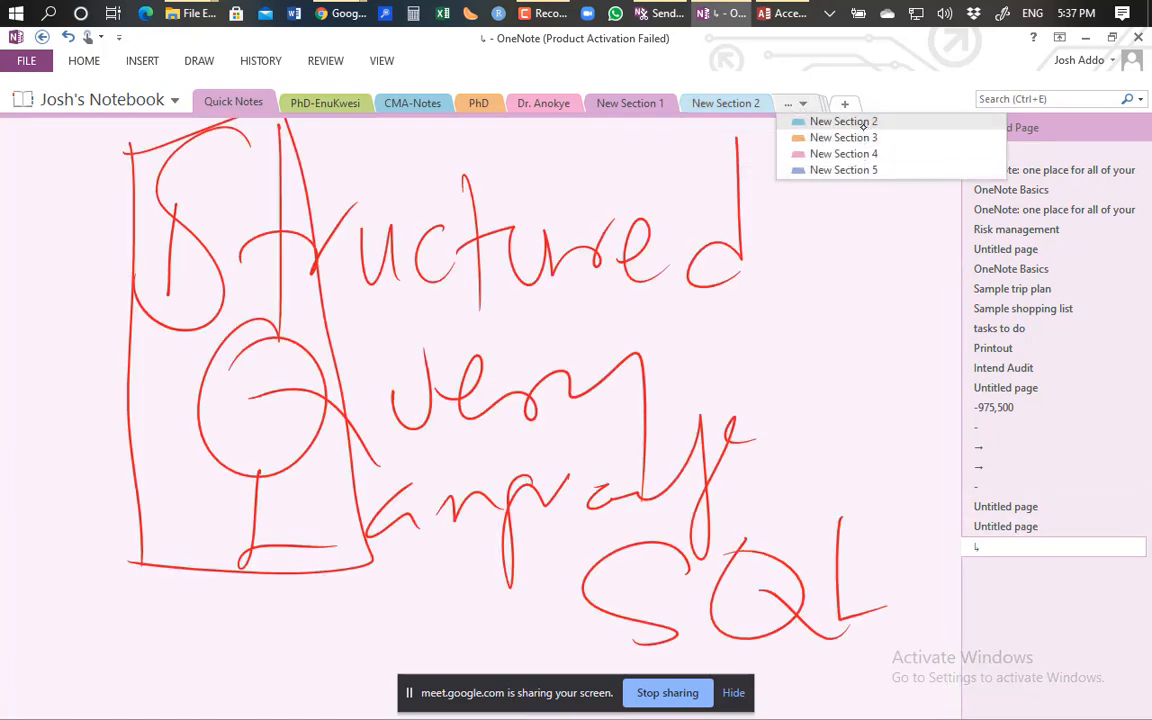
click(843, 122)
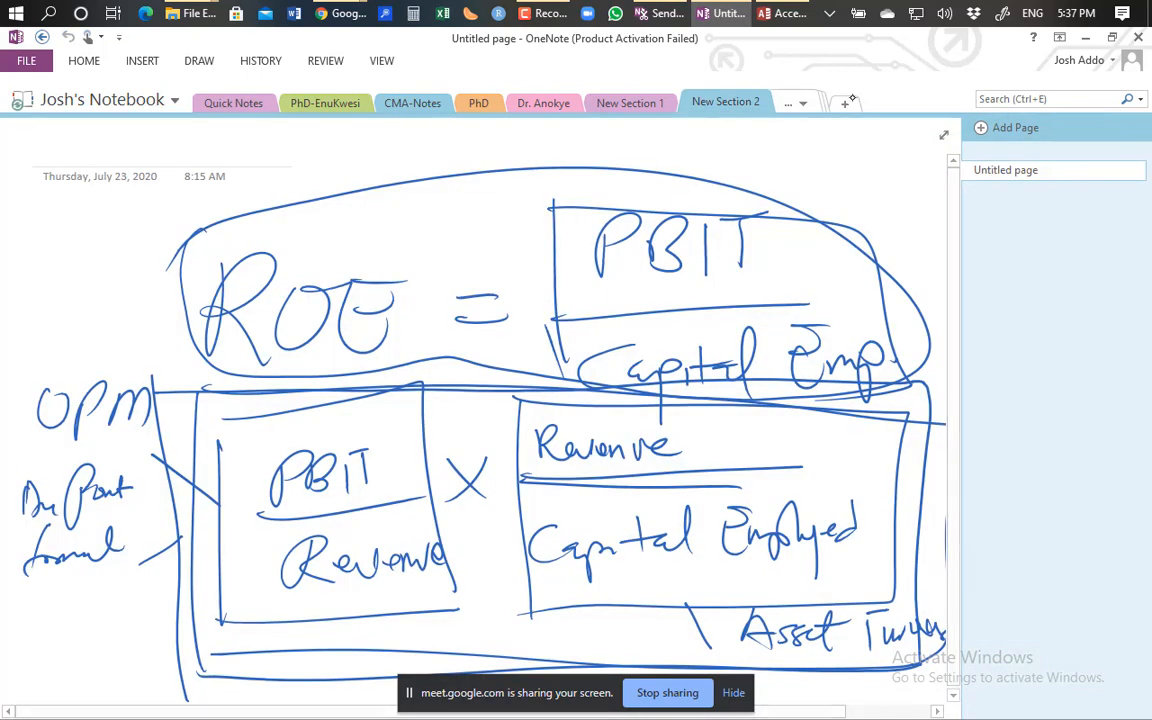
Add a new section and handwrite a circled-1 'Purchases Process System' heading in red ink.
key(ctrl+t)
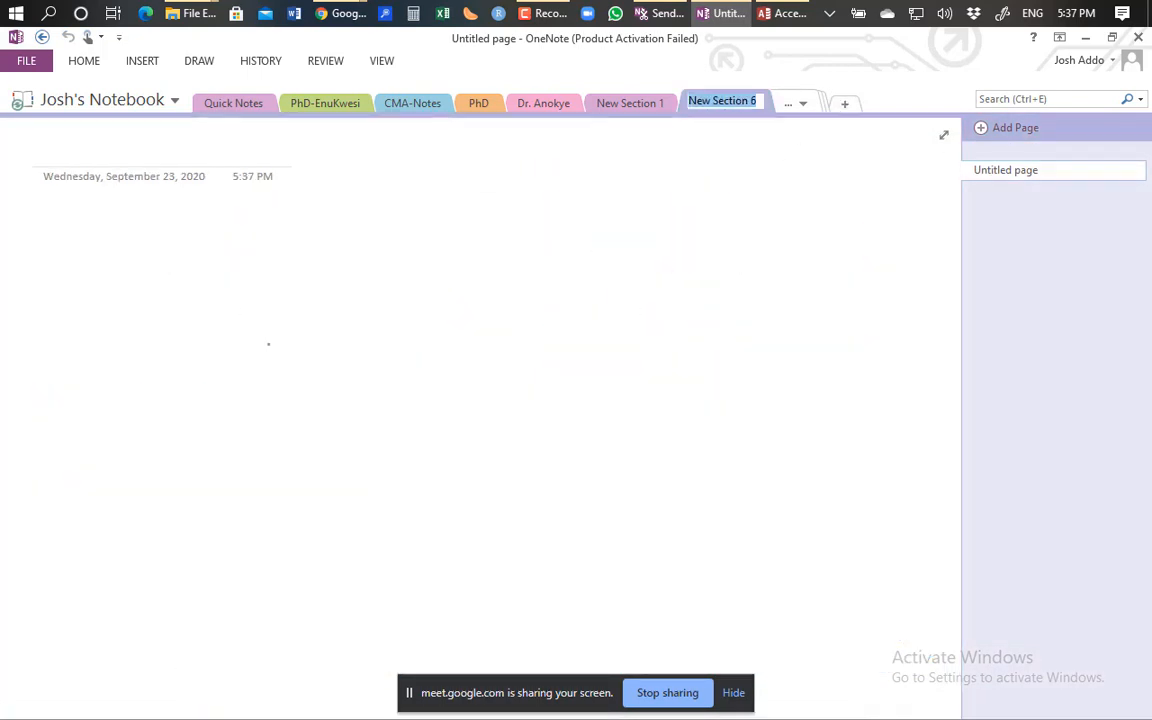
mouse_move(234, 296)
mouse_down()
mouse_move(283, 265)
mouse_move(237, 345)
mouse_move(377, 345)
mouse_move(433, 323)
mouse_up()
mouse_move(447, 265)
mouse_down()
mouse_move(484, 352)
mouse_move(545, 352)
mouse_move(622, 310)
mouse_move(598, 354)
mouse_up()
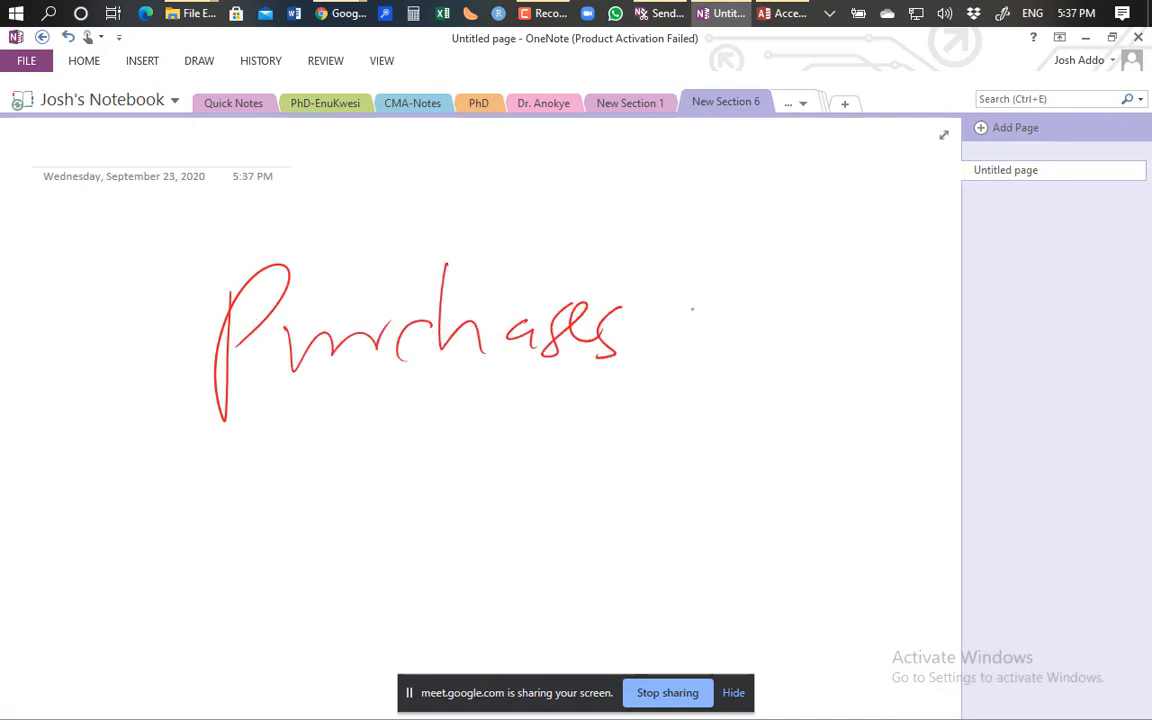
mouse_move(678, 282)
mouse_down()
mouse_move(686, 404)
mouse_move(722, 300)
mouse_up()
mouse_move(735, 322)
mouse_down()
mouse_move(764, 302)
mouse_move(850, 305)
mouse_move(912, 365)
mouse_up()
click(792, 282)
mouse_move(285, 400)
mouse_down()
mouse_move(255, 452)
mouse_move(320, 557)
mouse_up()
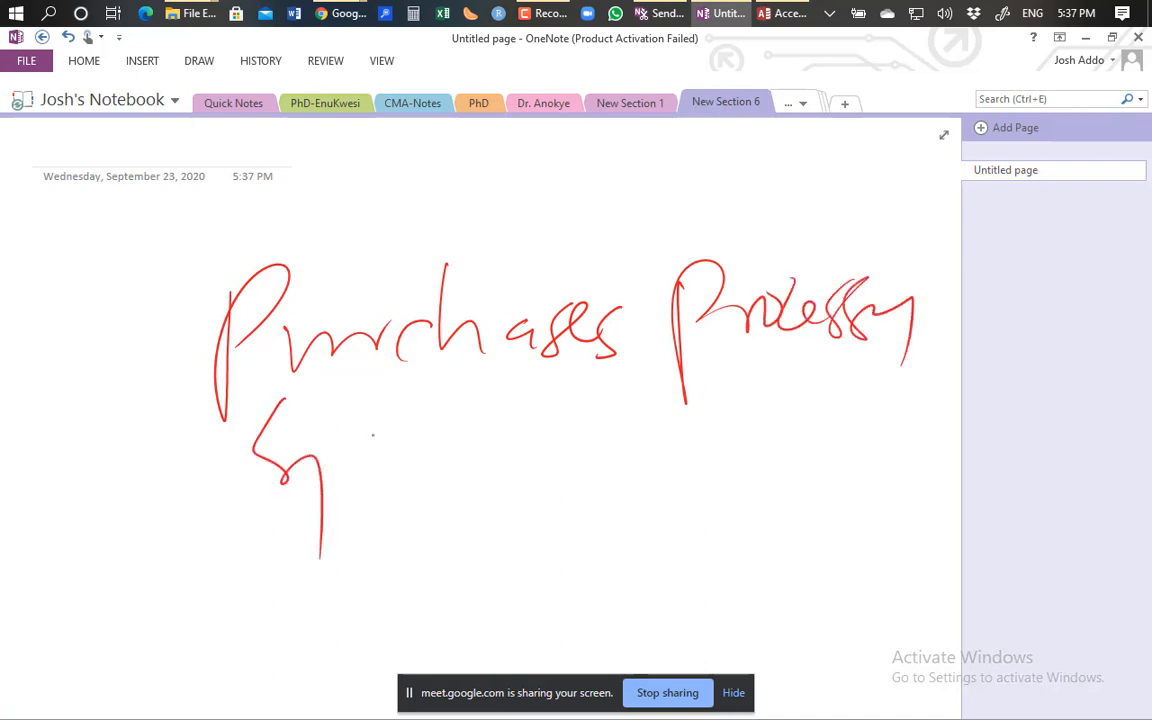
drag(362, 428, 350, 500)
mouse_move(378, 400)
mouse_down()
mouse_move(420, 440)
mouse_move(490, 475)
mouse_up()
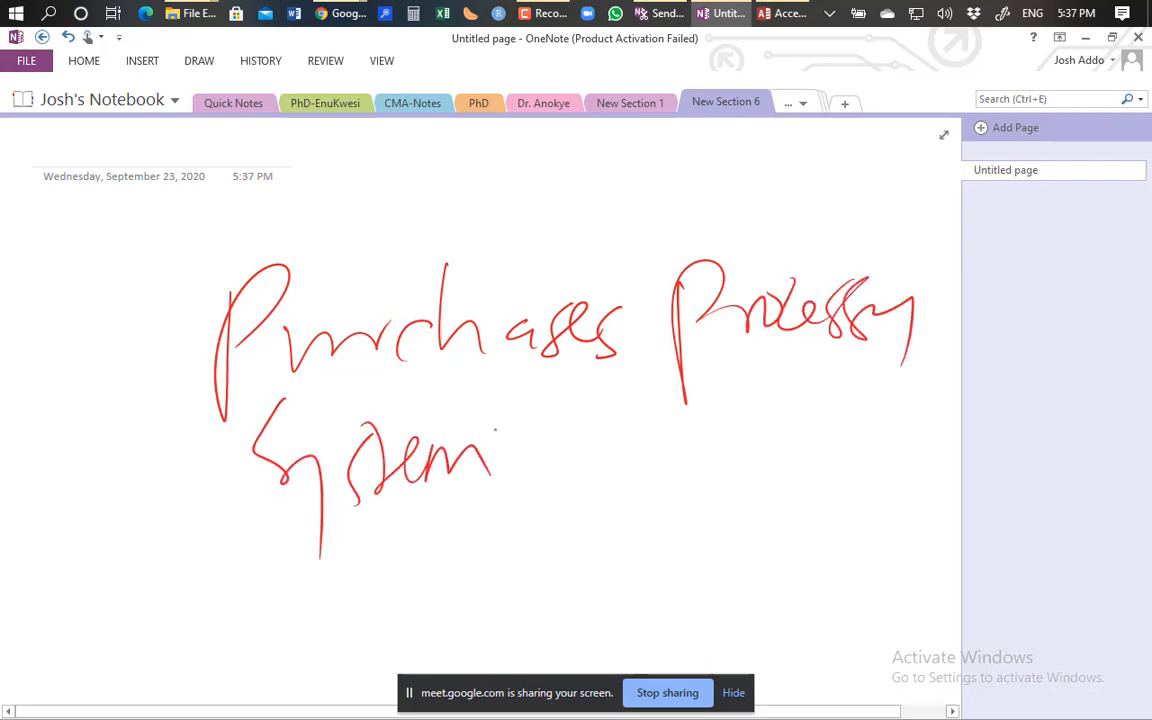
mouse_move(126, 315)
mouse_down()
mouse_move(126, 382)
mouse_move(190, 335)
mouse_up()
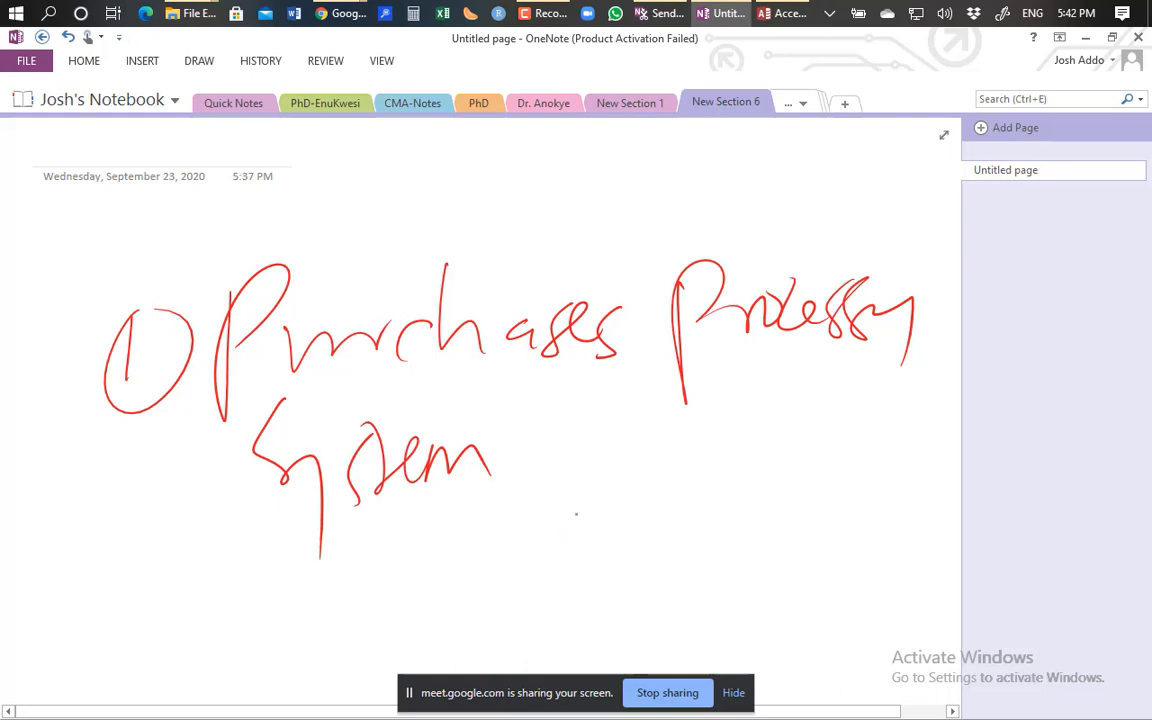
Handwrite 'purchase order', 'Vendor', 'invoice' and two short words, then box the last two.
mouse_move(578, 483)
mouse_down()
mouse_move(617, 494)
mouse_move(694, 484)
mouse_move(909, 425)
mouse_up()
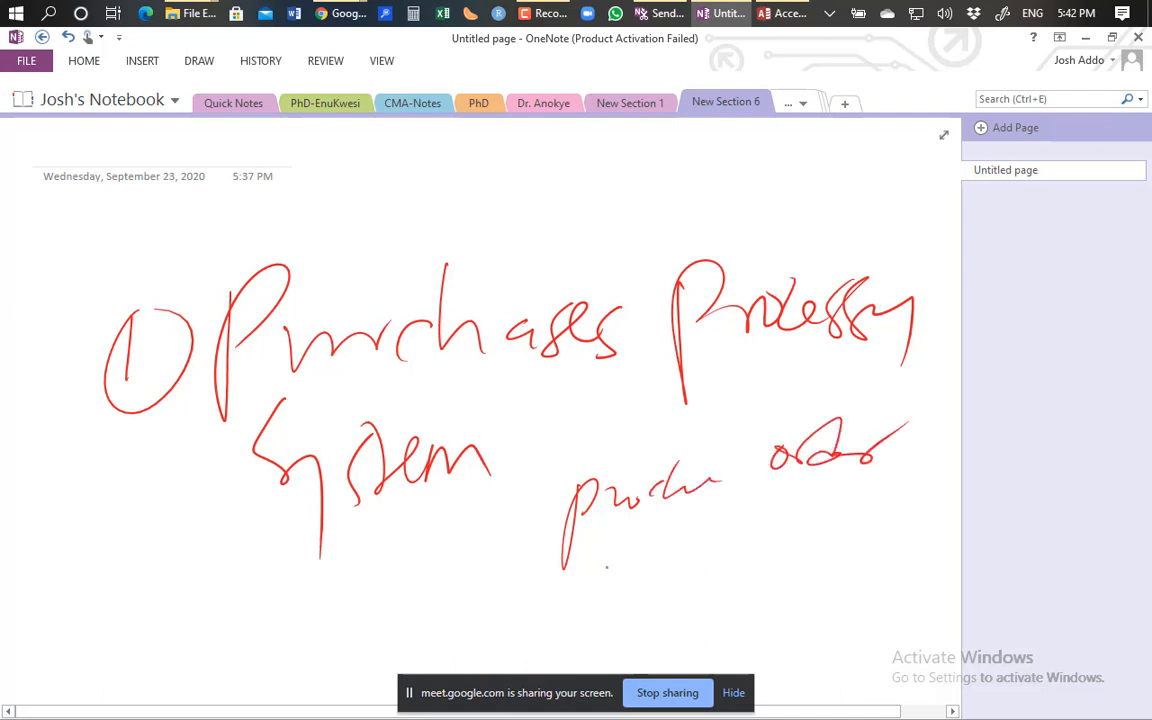
mouse_move(587, 545)
mouse_down()
mouse_move(632, 541)
mouse_move(660, 585)
mouse_move(695, 540)
mouse_move(775, 565)
mouse_move(786, 543)
mouse_up()
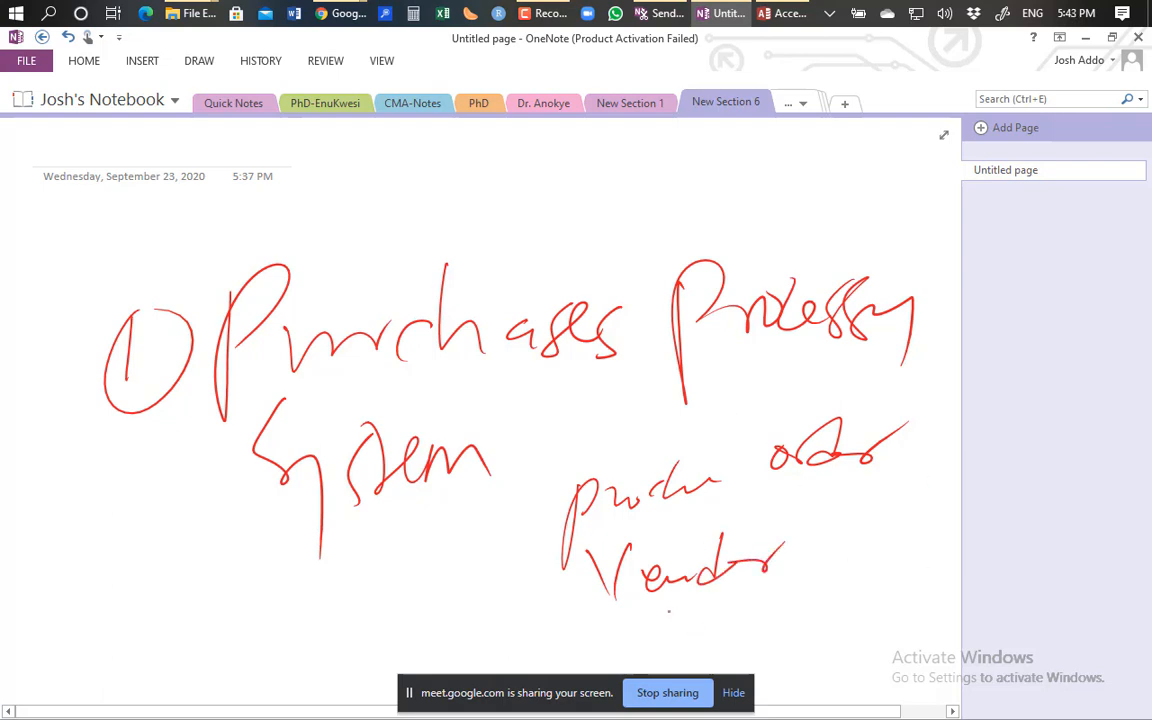
mouse_move(648, 598)
mouse_down()
mouse_move(665, 615)
mouse_move(735, 612)
mouse_move(810, 590)
mouse_move(791, 658)
mouse_up()
mouse_move(810, 627)
mouse_down()
mouse_move(819, 646)
mouse_move(821, 636)
mouse_up()
mouse_move(838, 627)
mouse_down()
mouse_move(856, 634)
mouse_move(887, 618)
mouse_up()
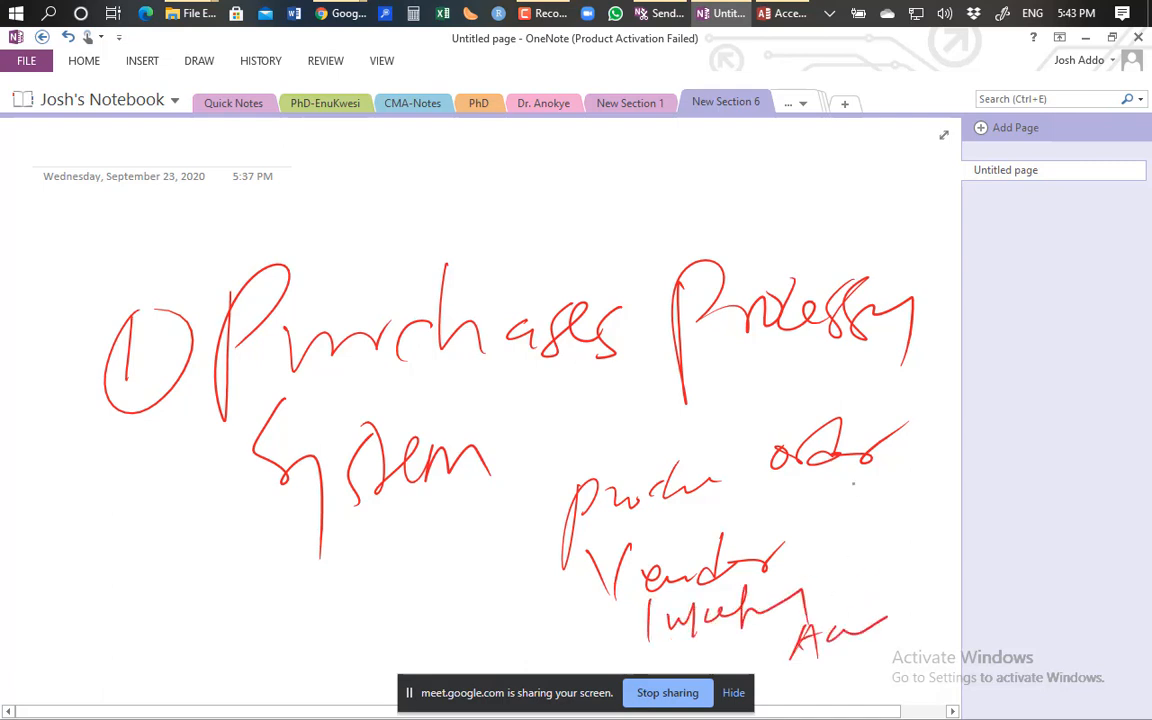
mouse_move(828, 508)
mouse_down()
mouse_move(826, 560)
mouse_move(858, 520)
mouse_move(922, 505)
mouse_up()
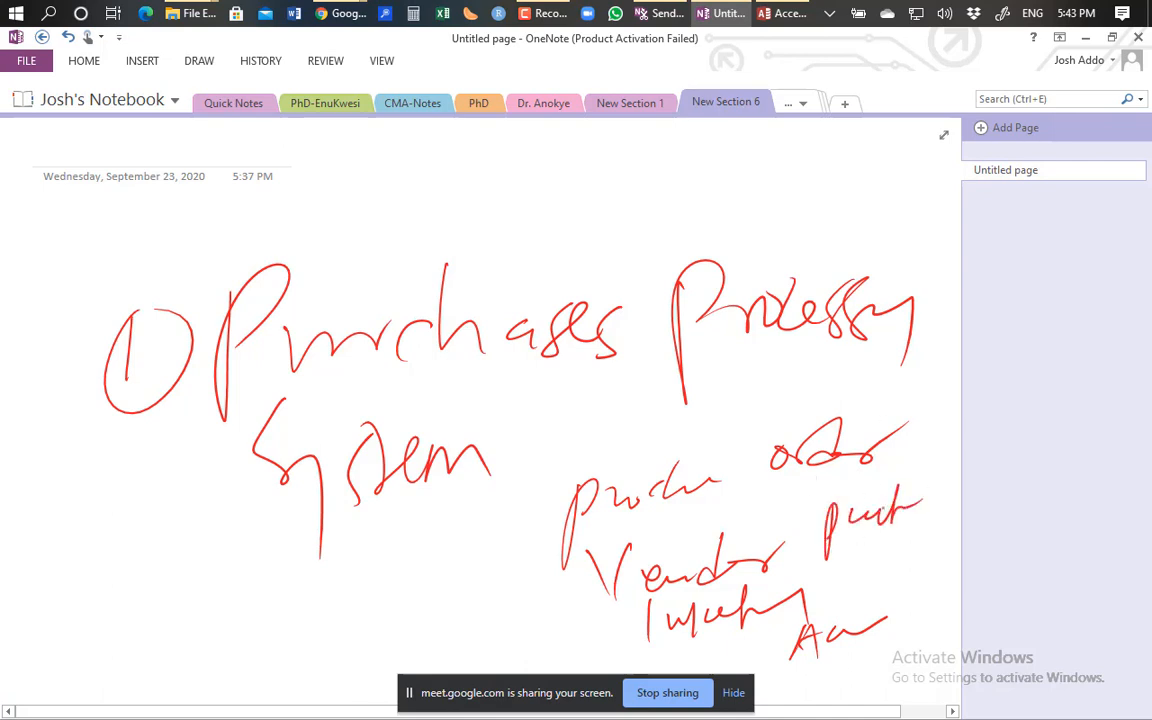
drag(823, 490, 785, 664)
mouse_move(817, 484)
mouse_down()
mouse_move(925, 464)
mouse_move(798, 650)
mouse_up()
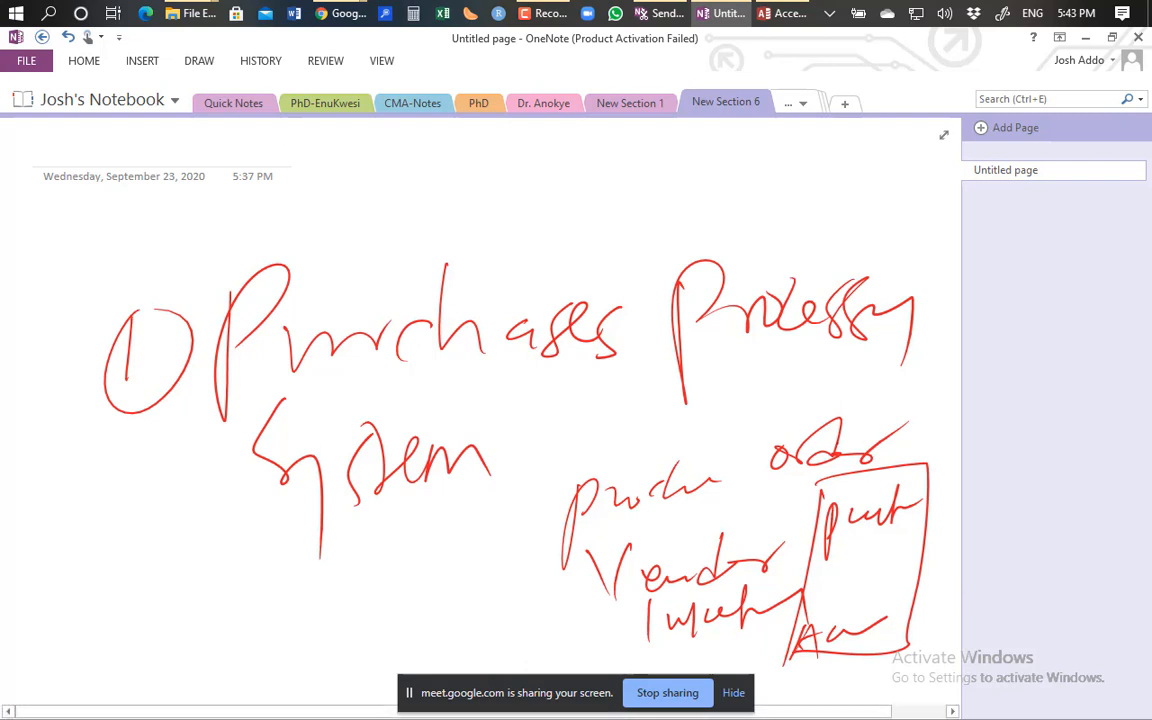
Scroll down the page below the handwritten purchases notes.
scroll(262, 357, down, 8)
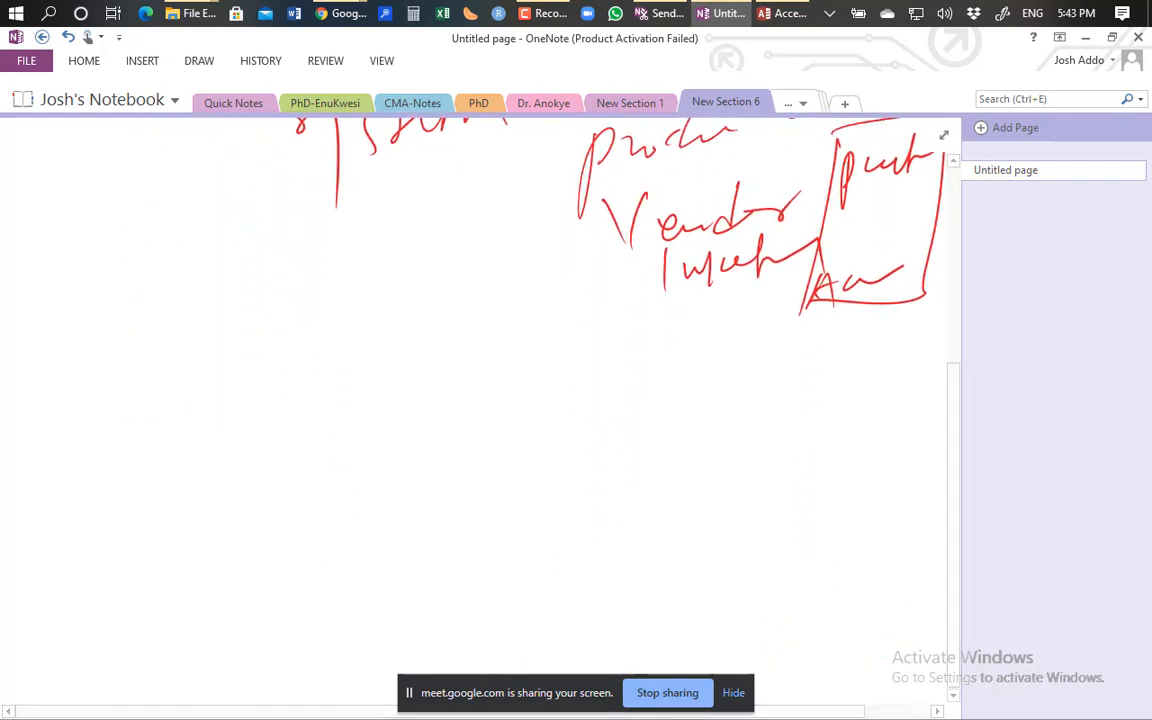
Handwrite a circled 2 and the heading 'Sales process system' in red ink.
mouse_move(92, 380)
mouse_down()
mouse_move(104, 420)
mouse_move(170, 376)
mouse_move(102, 356)
mouse_up()
mouse_move(322, 356)
mouse_down()
mouse_move(293, 332)
mouse_move(230, 464)
mouse_up()
mouse_move(360, 397)
mouse_down()
mouse_move(327, 437)
mouse_move(382, 400)
mouse_move(441, 395)
mouse_move(531, 350)
mouse_move(664, 388)
mouse_move(749, 390)
mouse_move(885, 482)
mouse_up()
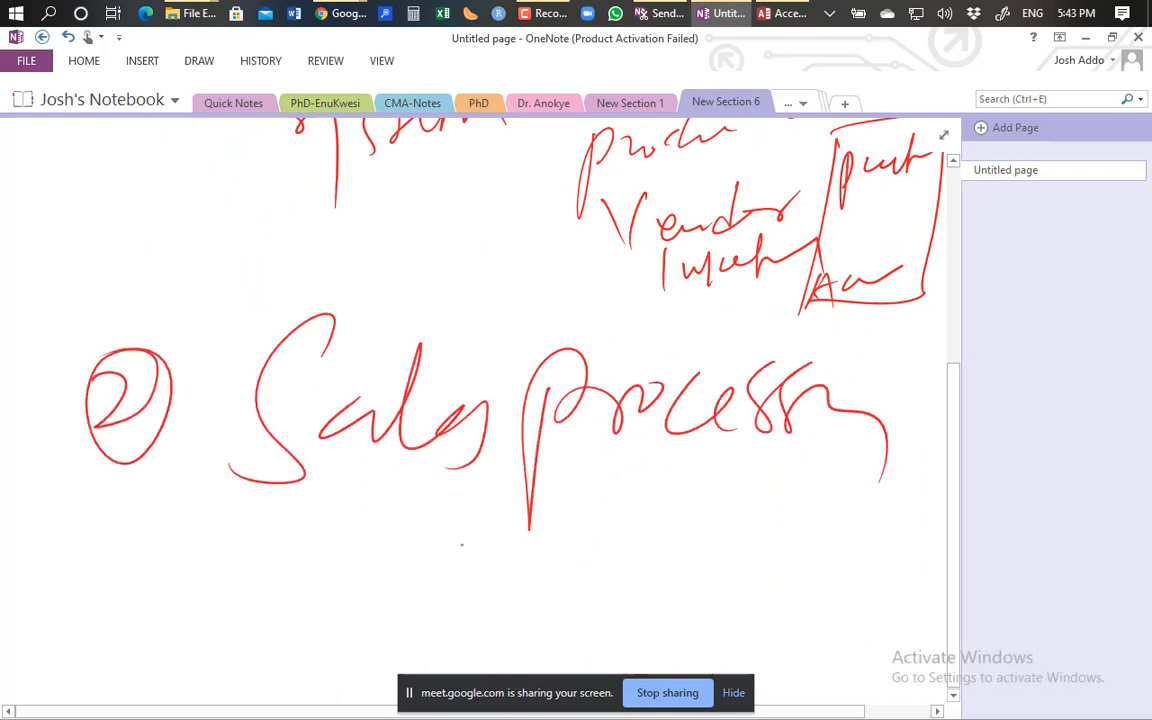
mouse_move(362, 478)
mouse_down()
mouse_move(326, 590)
mouse_move(440, 500)
mouse_move(500, 505)
mouse_move(565, 480)
mouse_move(613, 567)
mouse_up()
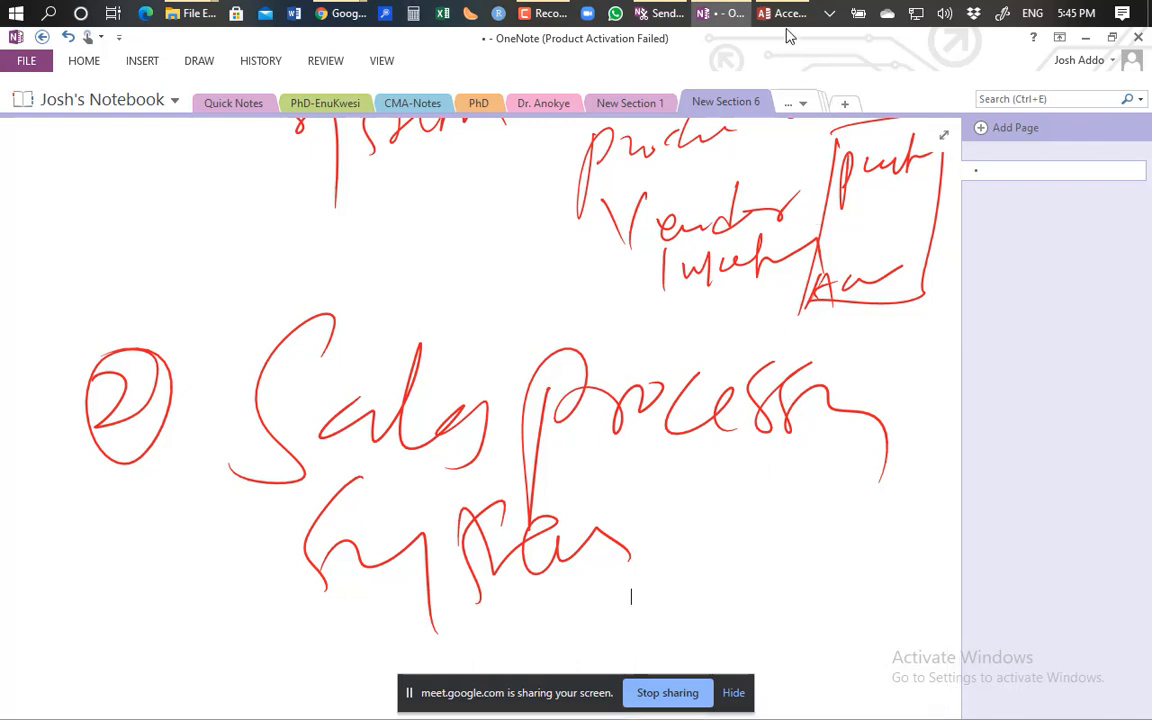
Bring the Access window with Query1's two result records back to the front.
mouse_move(787, 22)
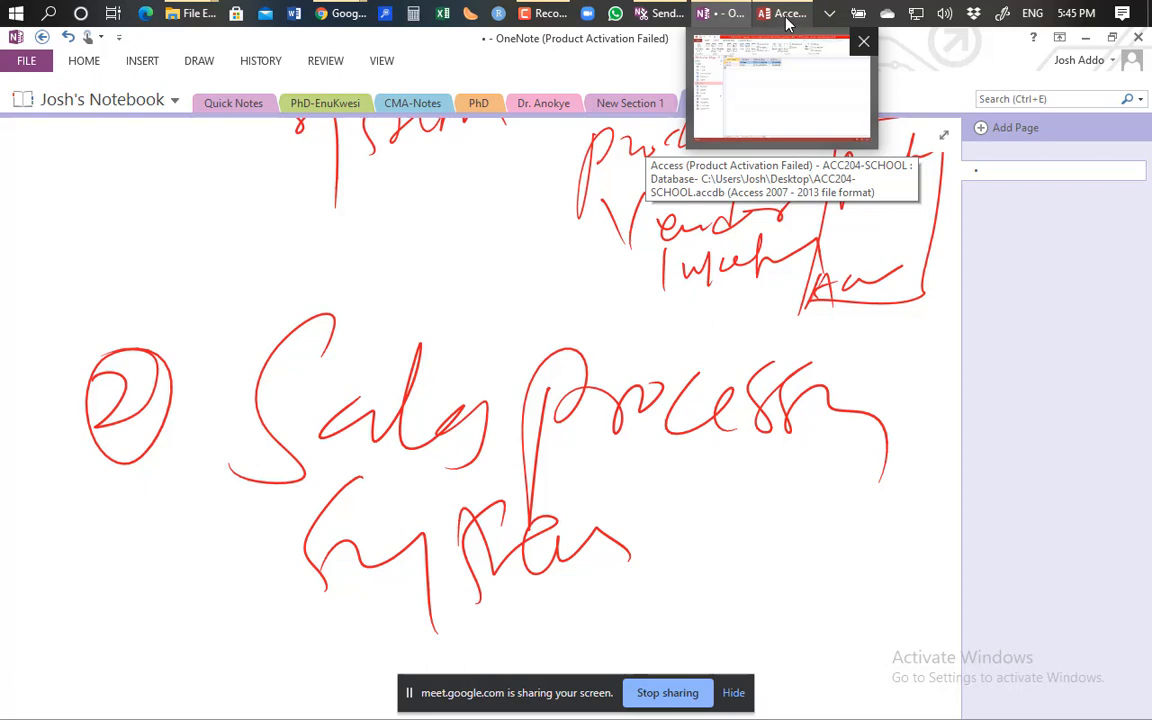
click(787, 22)
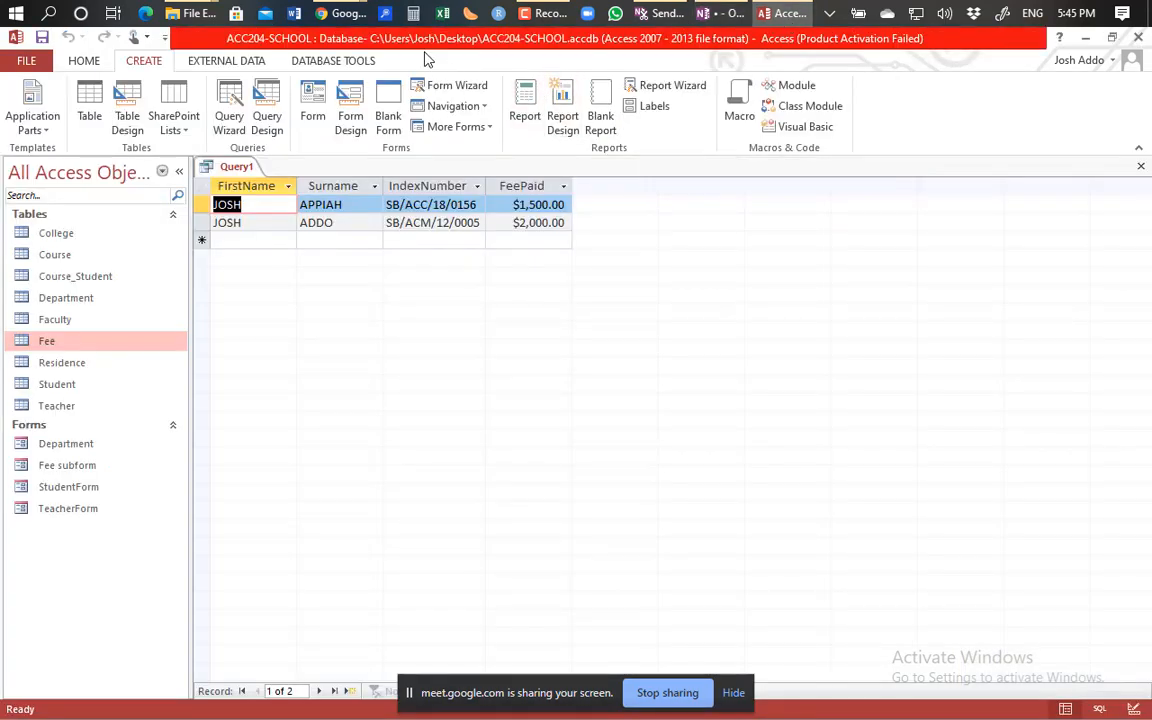
Show the Database Tools ribbon, then the Home ribbon with the View commands.
click(320, 64)
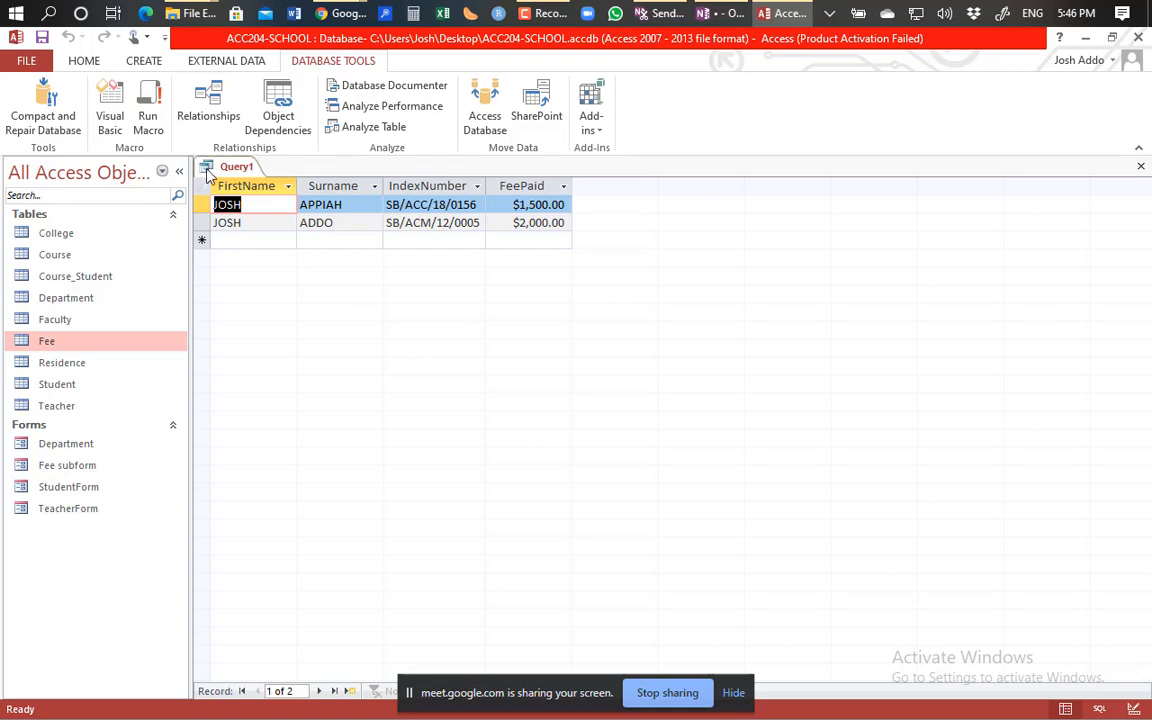
click(94, 63)
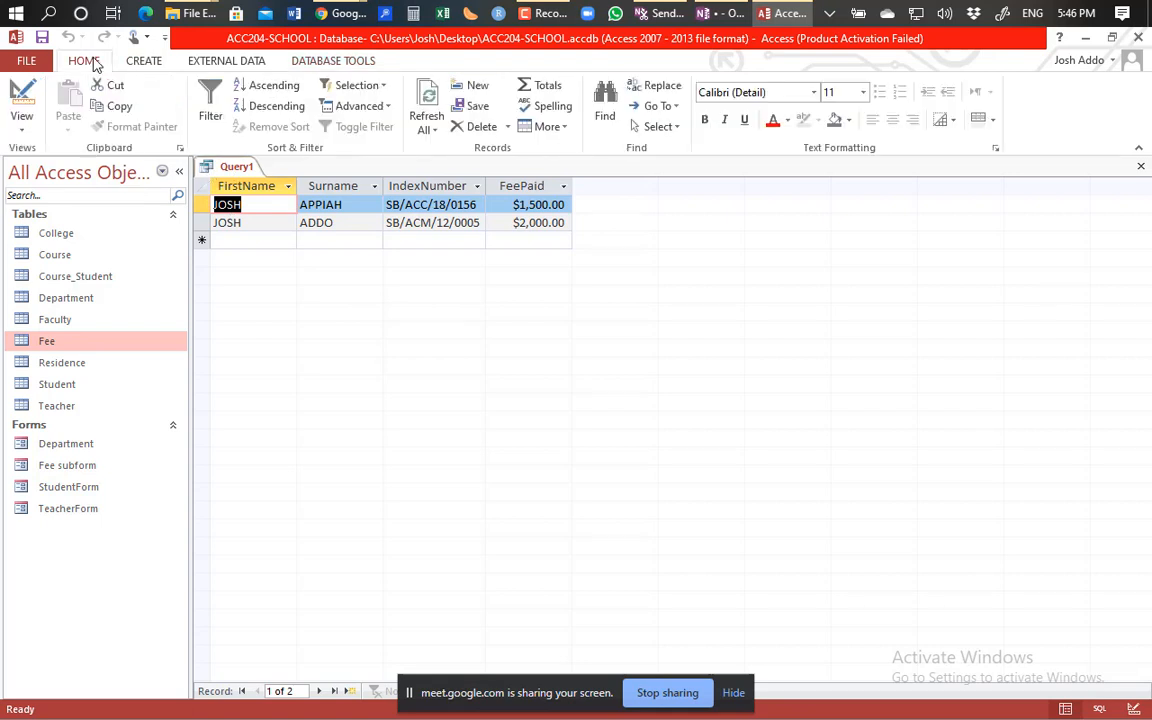
Put Query1 back in Design view and select the Fee table's field list to see its properties.
click(16, 92)
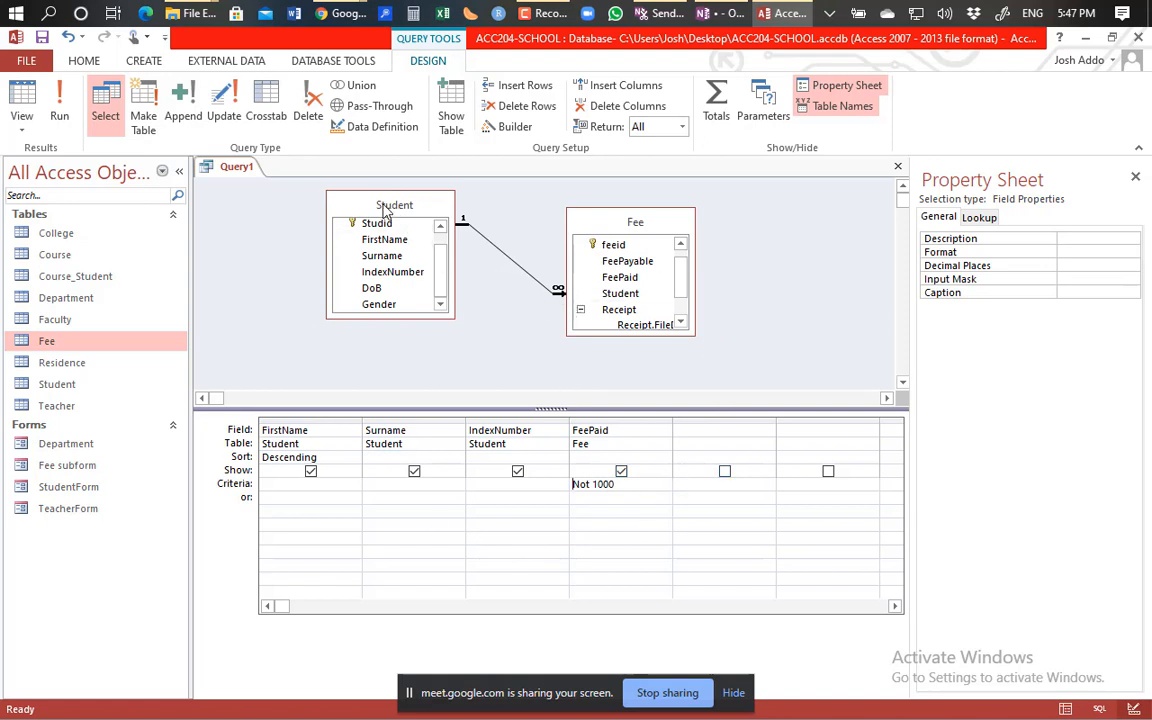
click(617, 224)
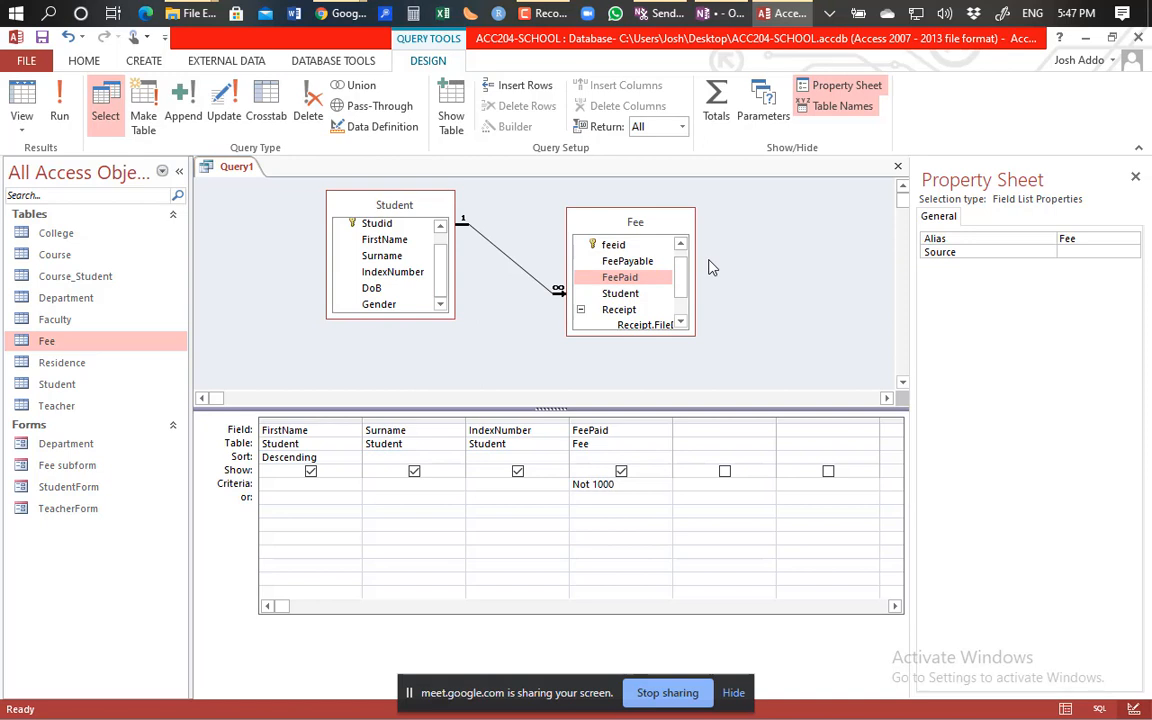
click(451, 110)
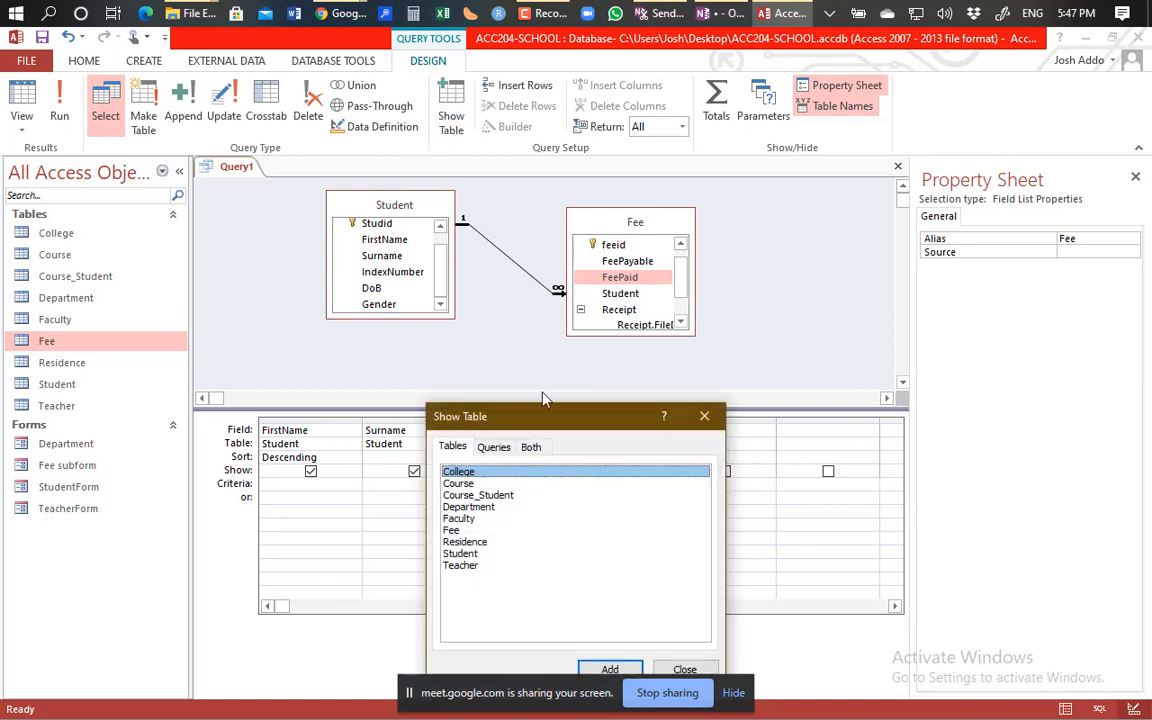
drag(540, 418, 855, 167)
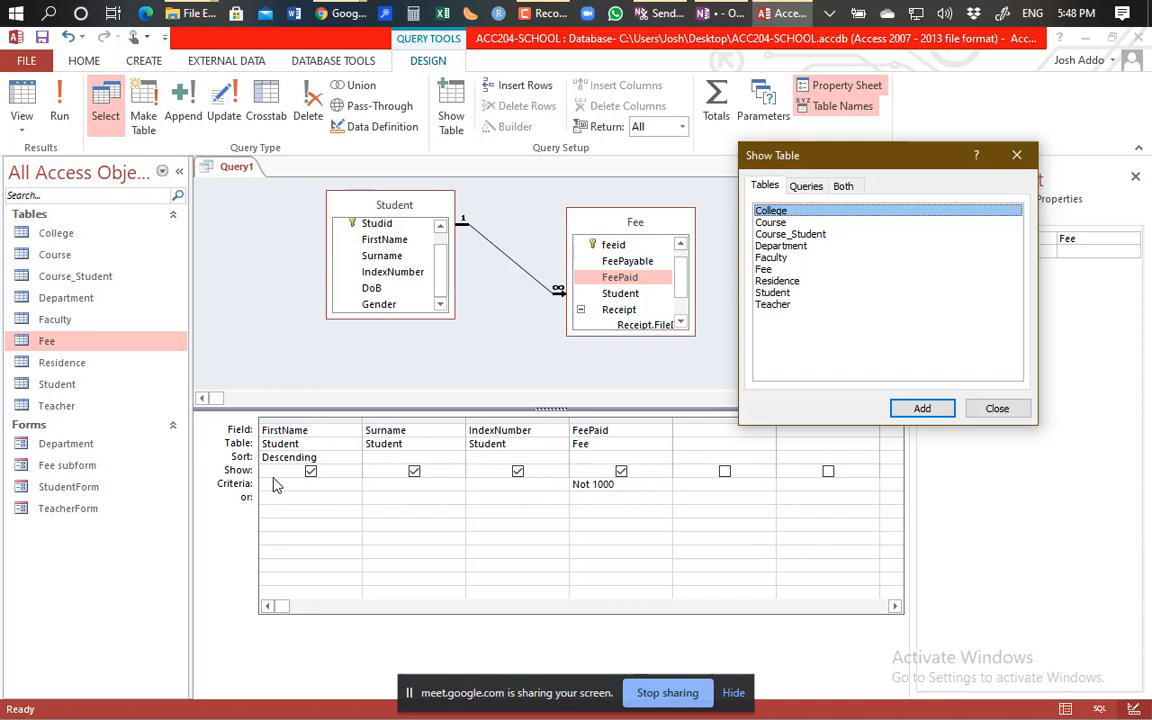
click(990, 406)
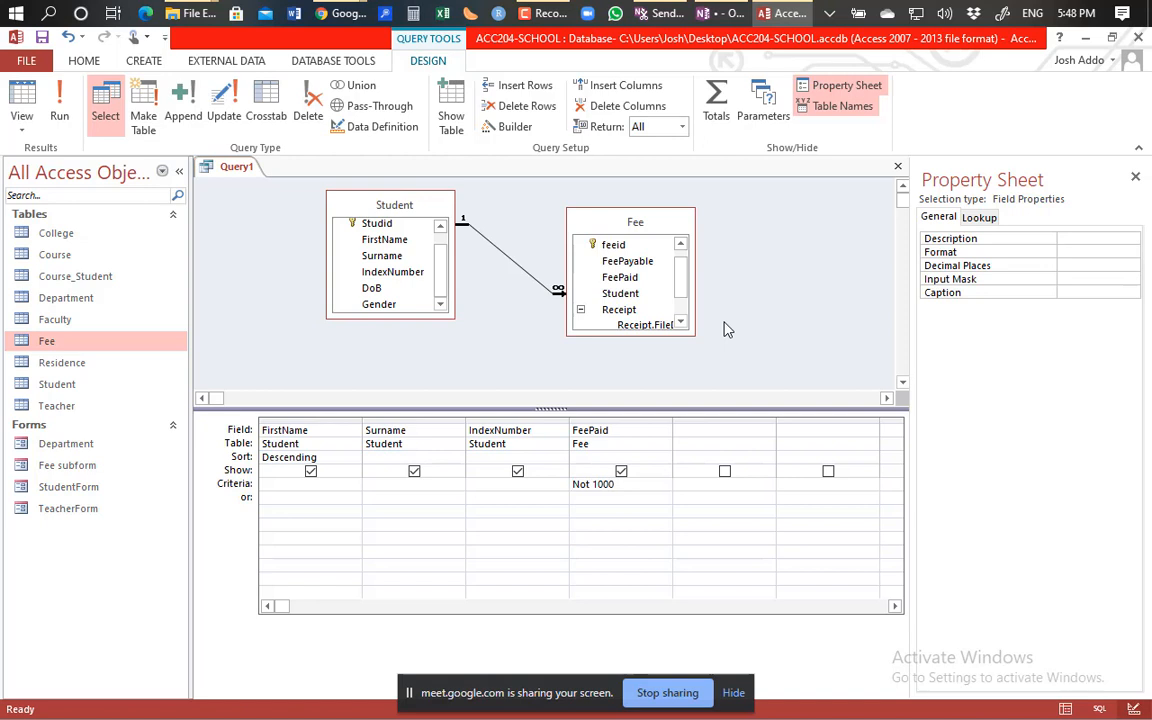
Run Query1, listing the two records with FeePaid of $1,500.00 and $2,000.00.
click(798, 296)
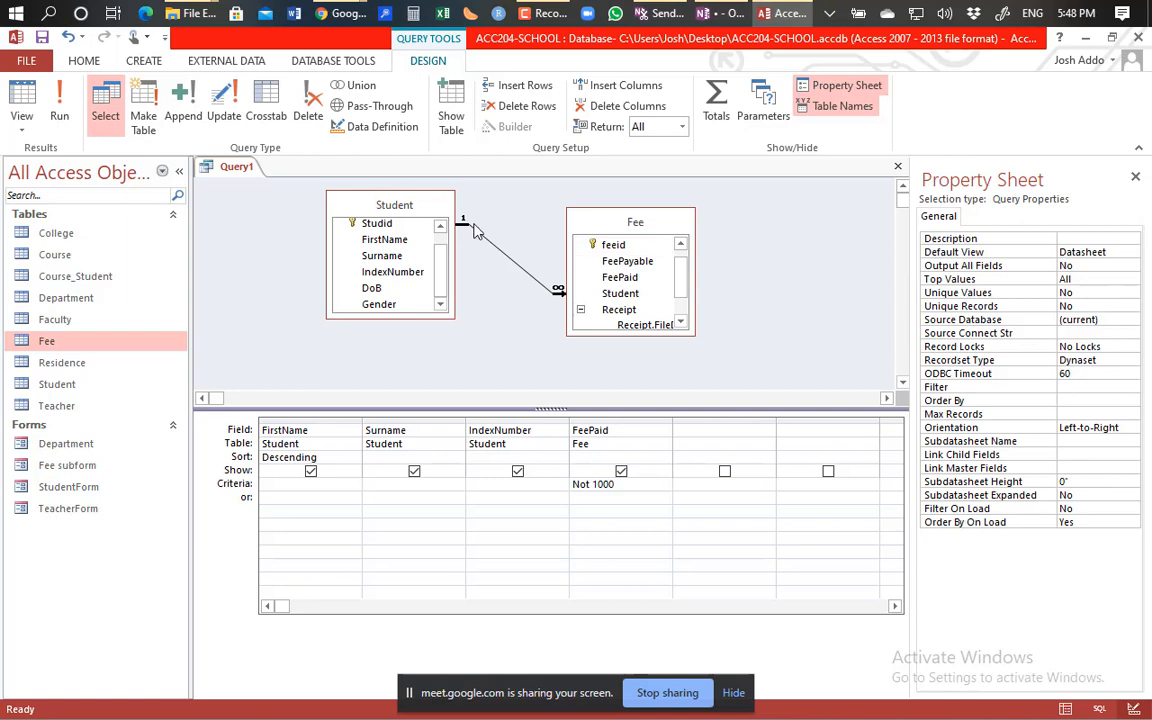
click(60, 118)
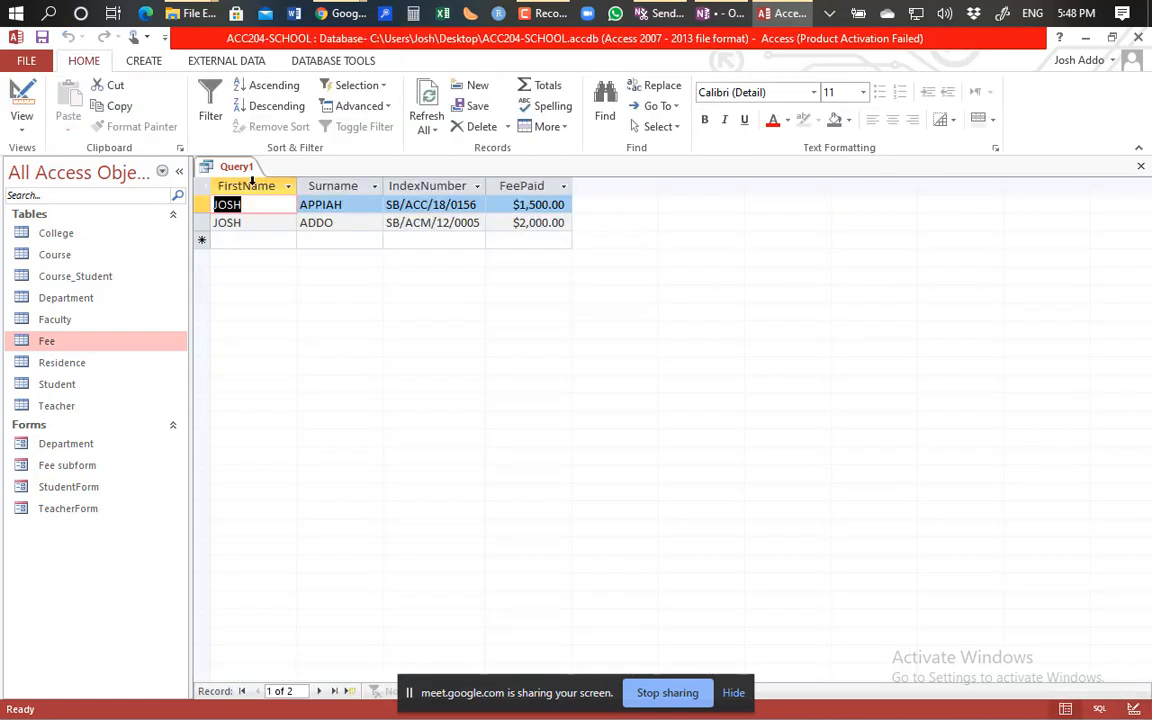
Return Query1 to Design view, with FeePaid still set to Not 1000.
click(22, 100)
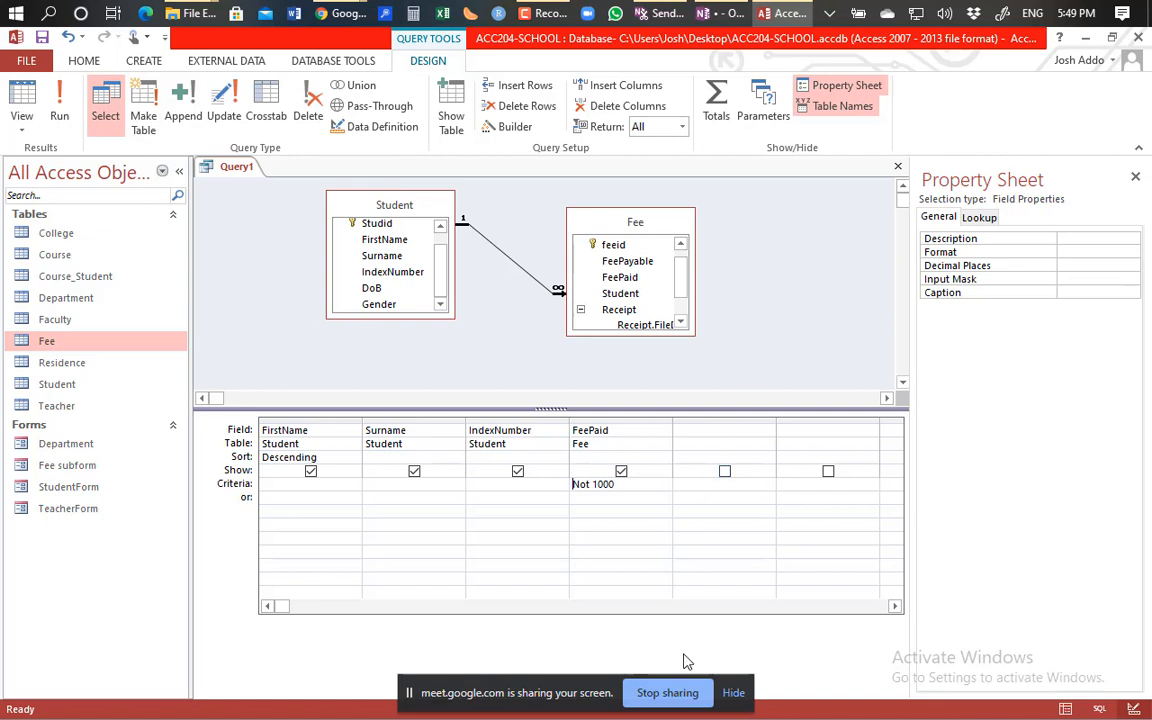
click(680, 690)
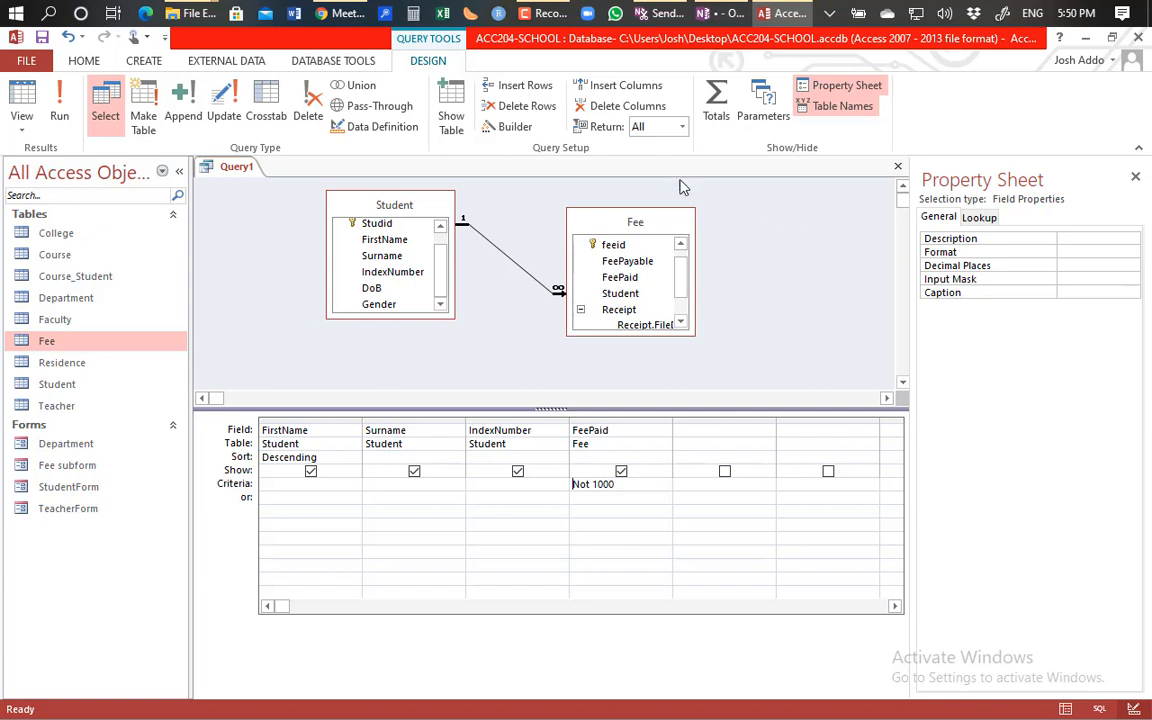
click(540, 13)
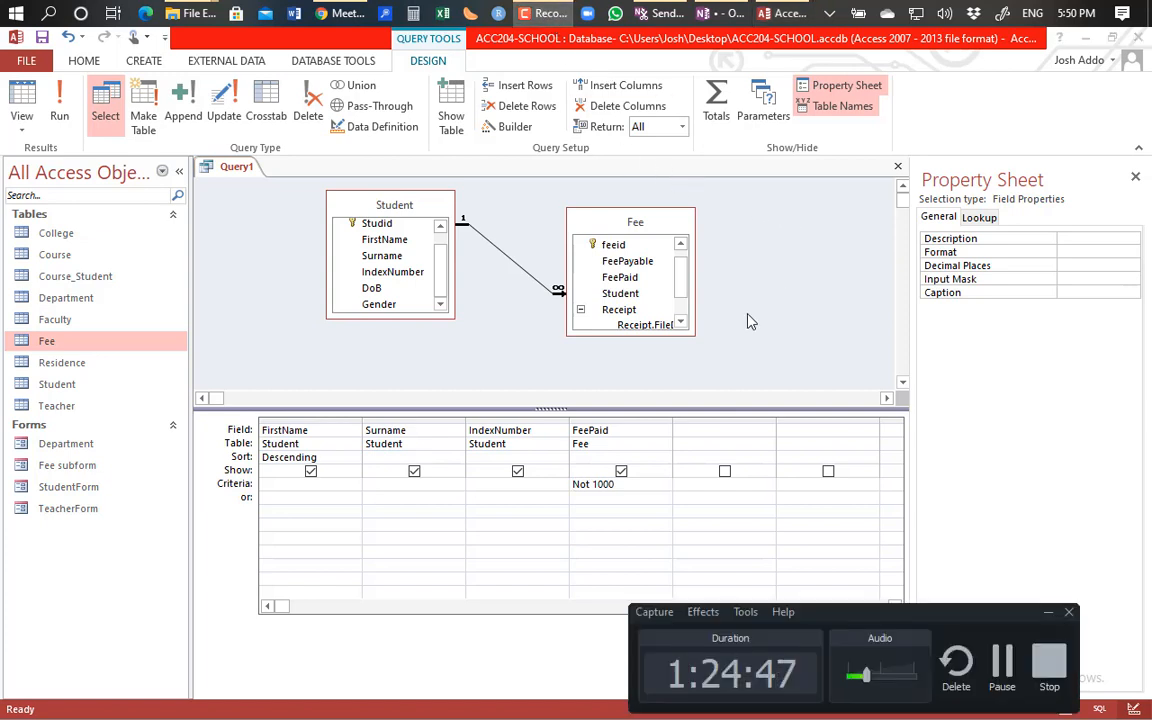